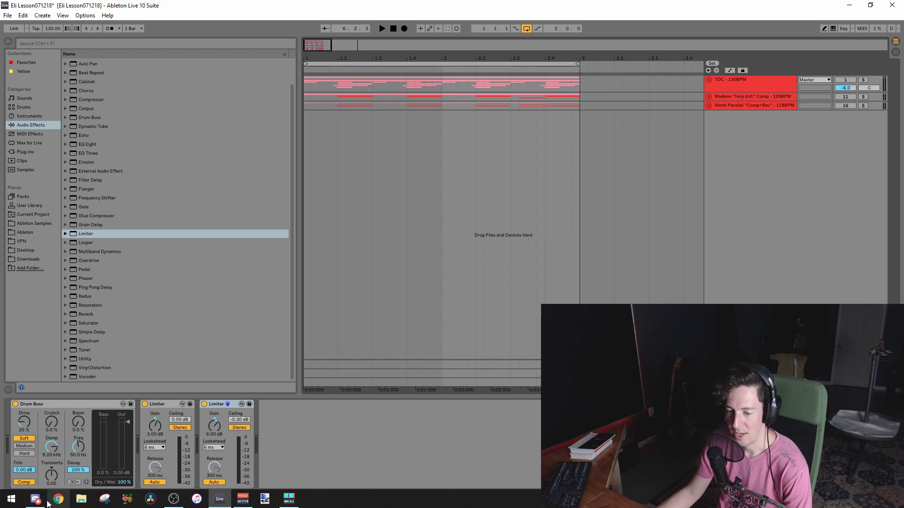
# Step: Switch to Discord and review the shared Spotify links for the drum reference tracks in the direct-message conversation
pyautogui.click(38, 500)
pyautogui.scroll(6, 372, 290)
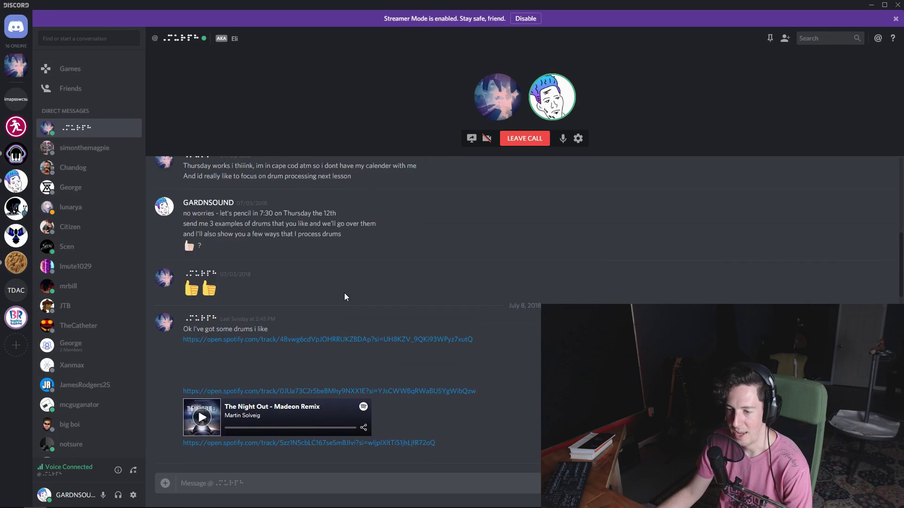
pyautogui.scroll(-3, 425, 284)
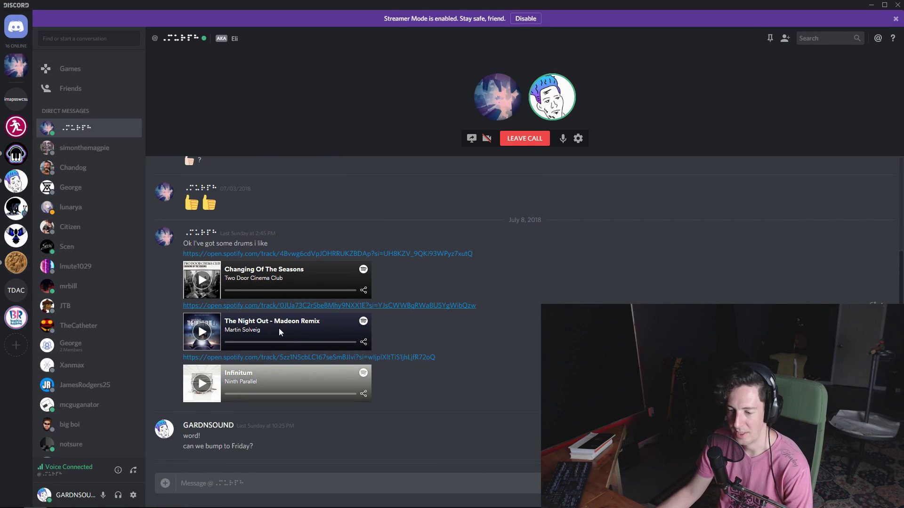
# Step: Return to Ableton Live and look through the tracks inside the TDC, Madeon and Ninth Parallel drum example groups
pyautogui.hotkey('alt', 'Tab')
pyautogui.click(747, 132)
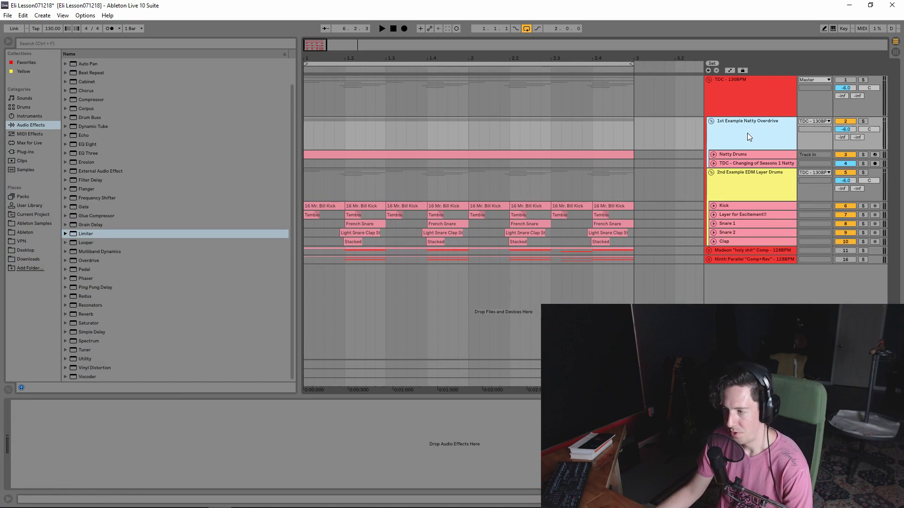
pyautogui.click(713, 175)
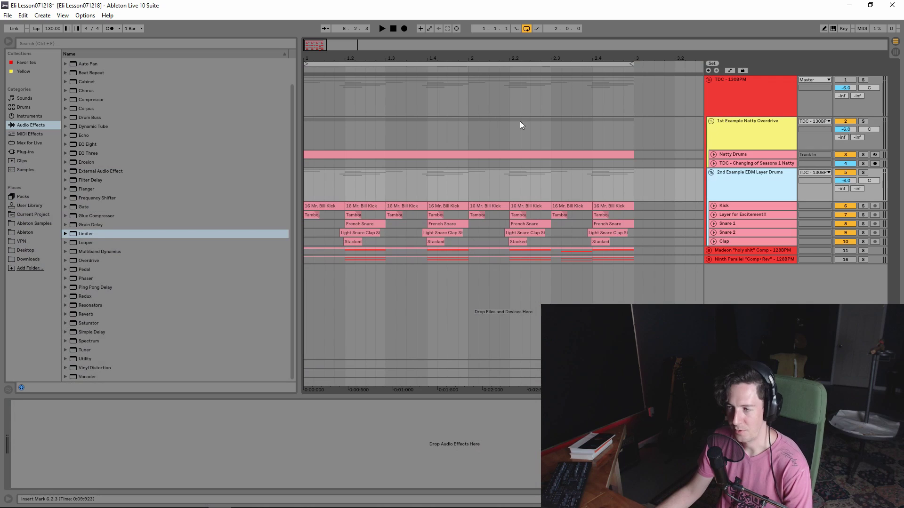
pyautogui.click(708, 250)
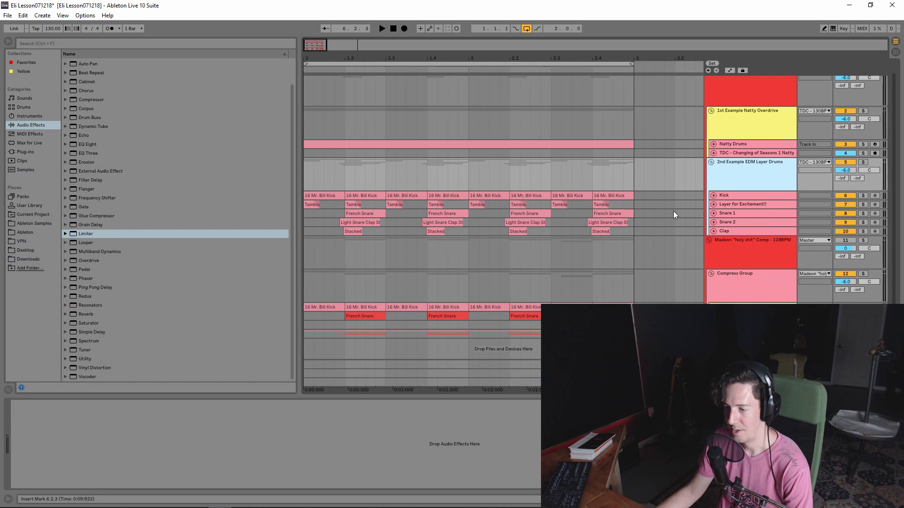
pyautogui.scroll(-2, 623, 227)
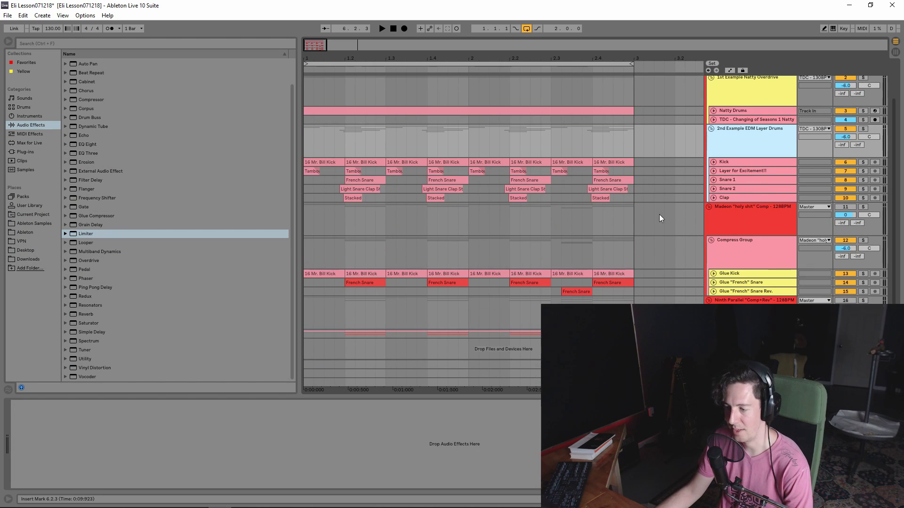
pyautogui.scroll(-3, 648, 252)
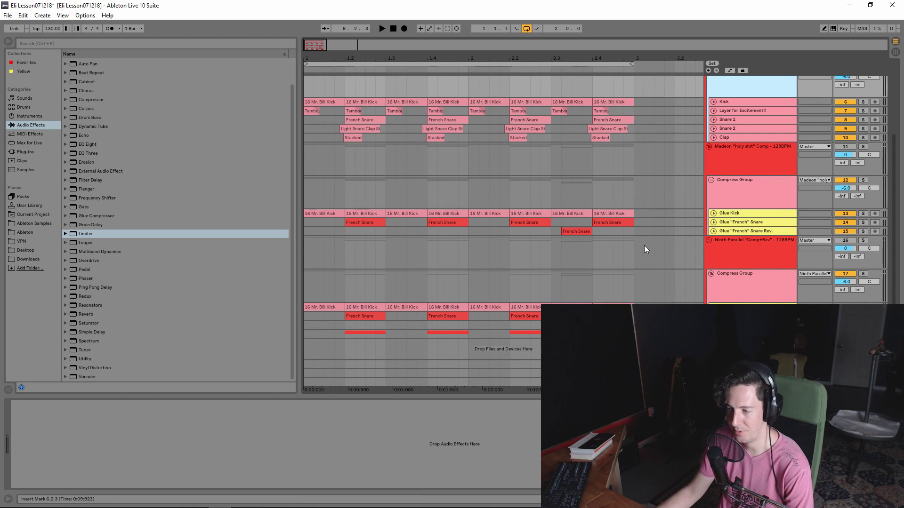
pyautogui.click(711, 272)
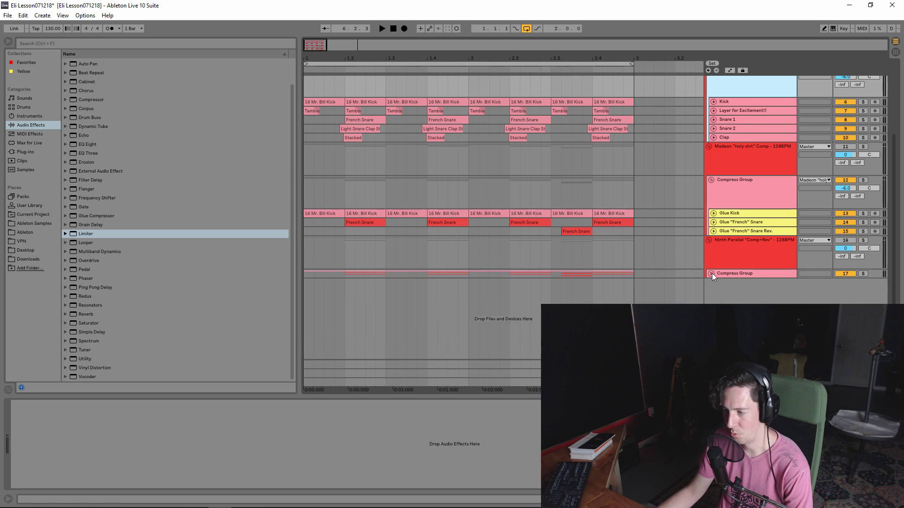
# Step: Examine the TDC, Madeon and Ninth Parallel groups in the arrangement, comparing their example subgroups and labelled tempos
pyautogui.click(732, 251)
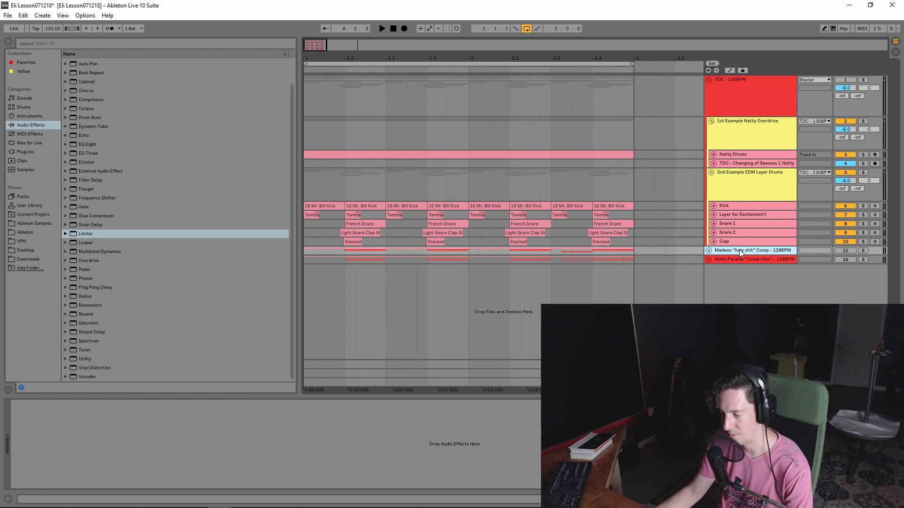
pyautogui.click(750, 190)
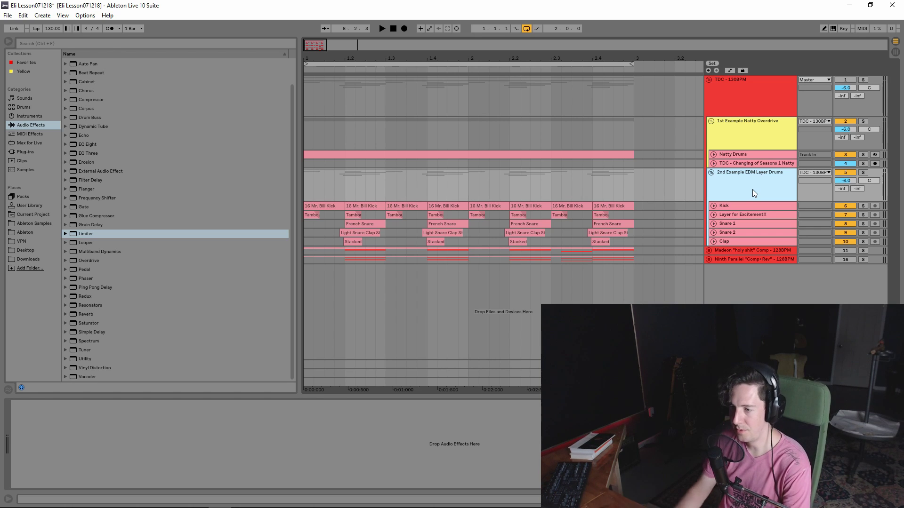
pyautogui.click(755, 137)
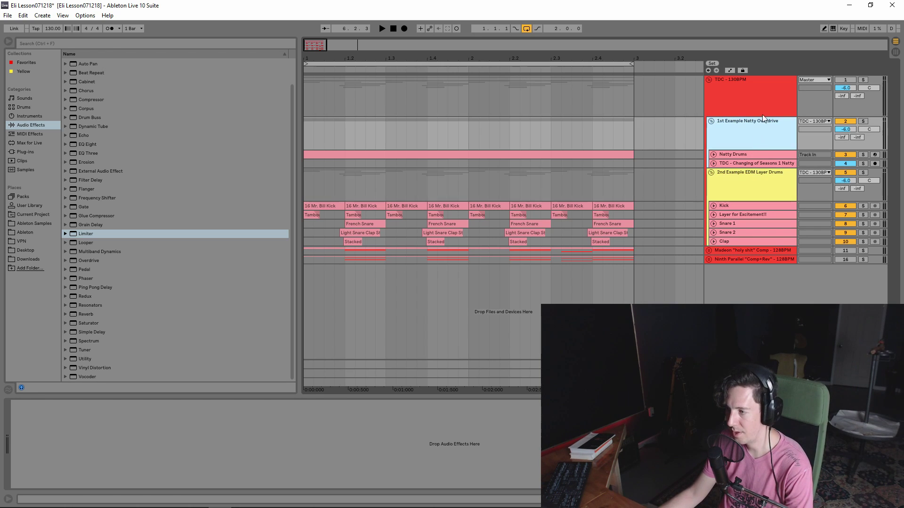
pyautogui.click(756, 92)
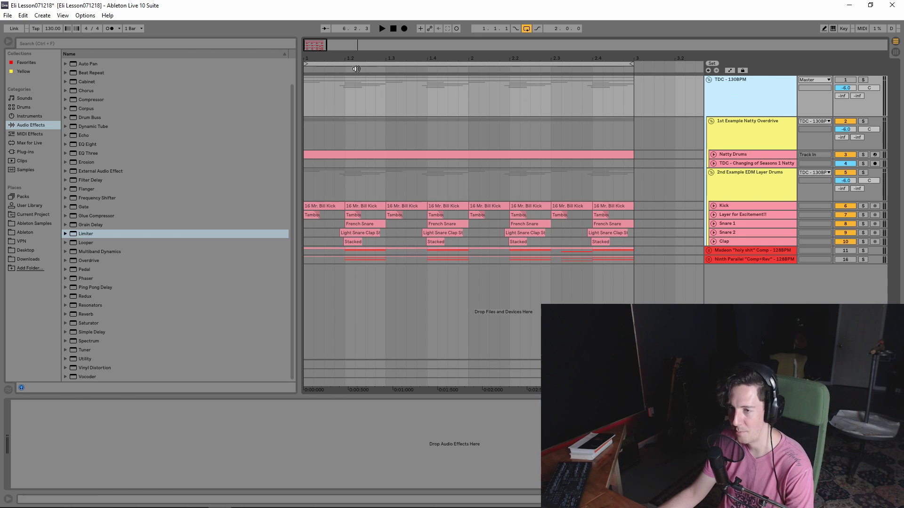
pyautogui.moveTo(309, 44); pyautogui.dragTo(308, 48)
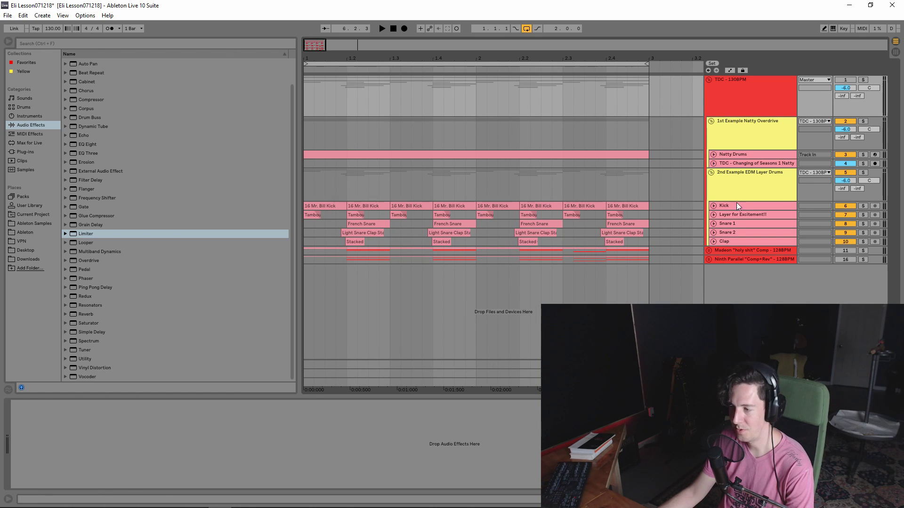
pyautogui.click(744, 252)
pyautogui.click(760, 261)
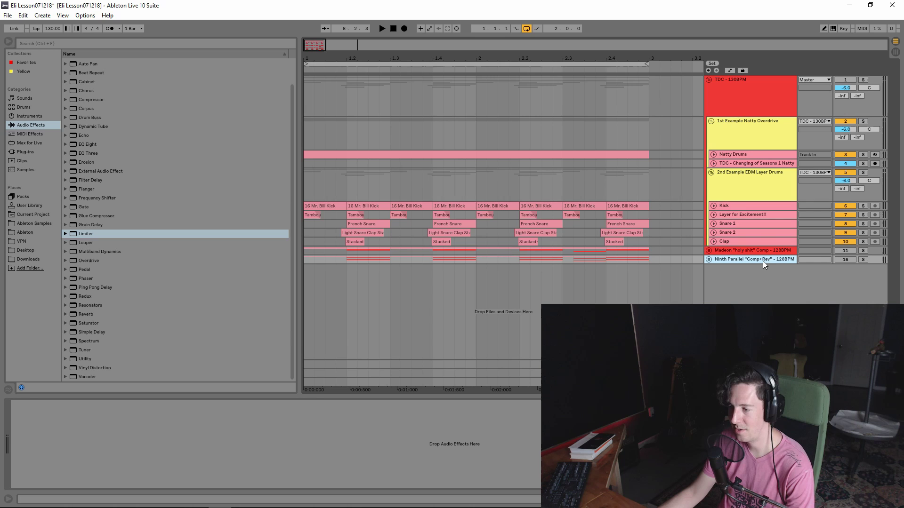
pyautogui.click(785, 251)
pyautogui.click(781, 259)
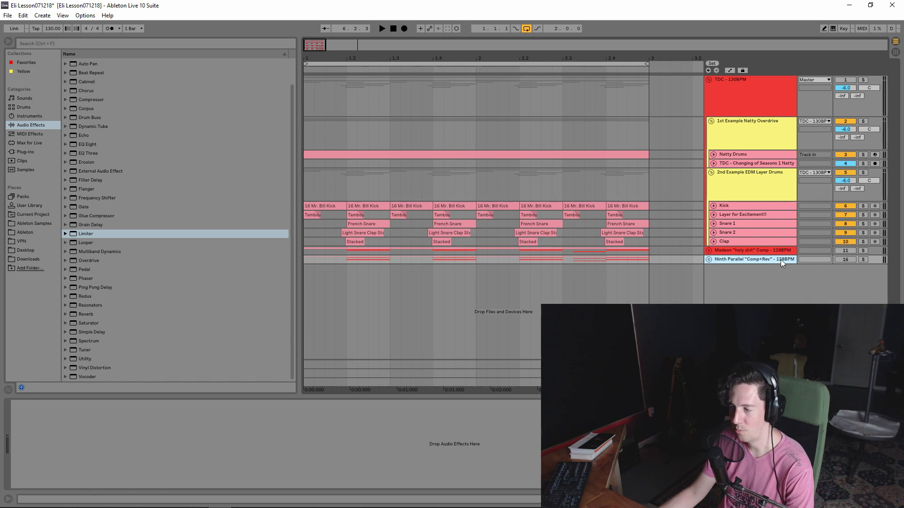
pyautogui.click(779, 252)
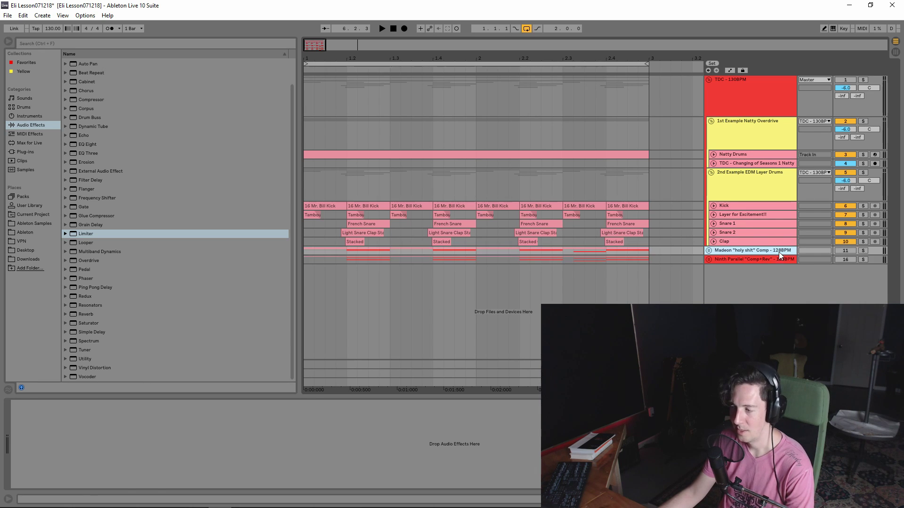
pyautogui.click(750, 94)
pyautogui.moveTo(327, 70); pyautogui.dragTo(327, 71)
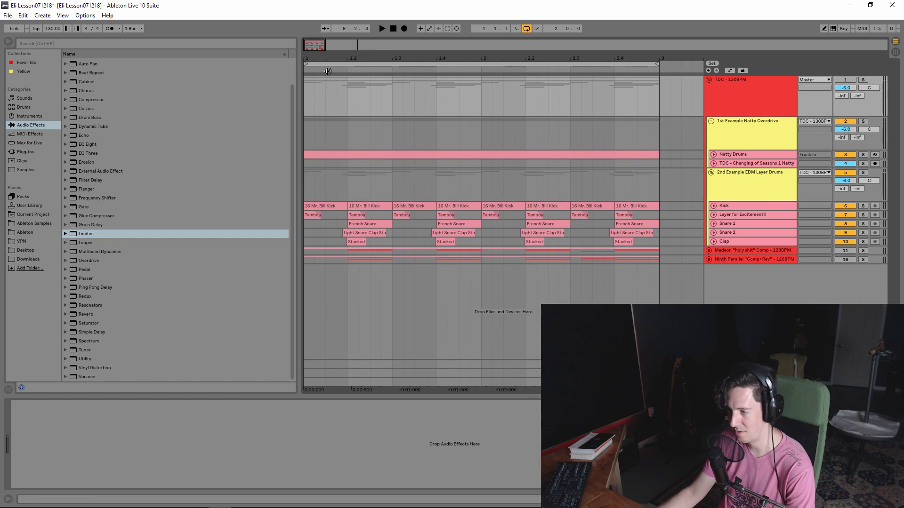
# Step: Deactivate and collapse the 2nd Example EDM Layer Drums group, and expand the Natty Drums and TDC - Changing of Seasons tracks
pyautogui.click(843, 173)
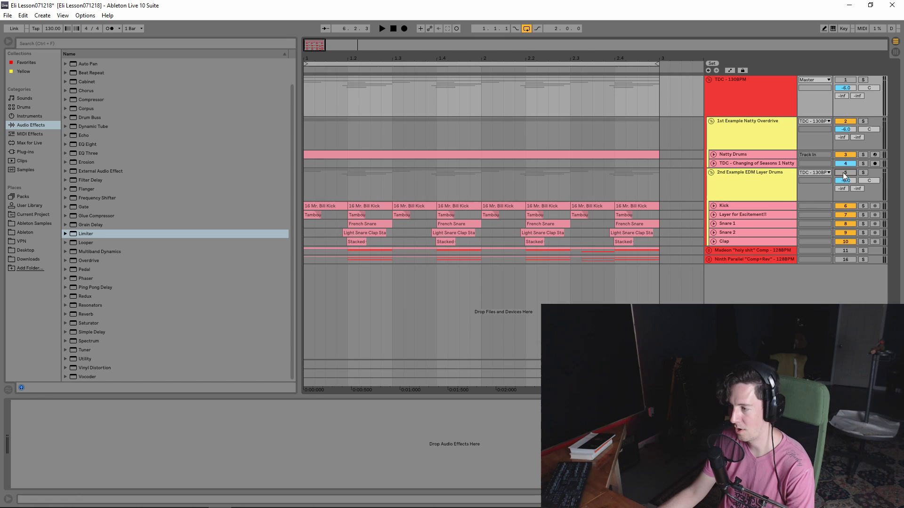
pyautogui.click(711, 172)
pyautogui.click(737, 157)
pyautogui.click(728, 164)
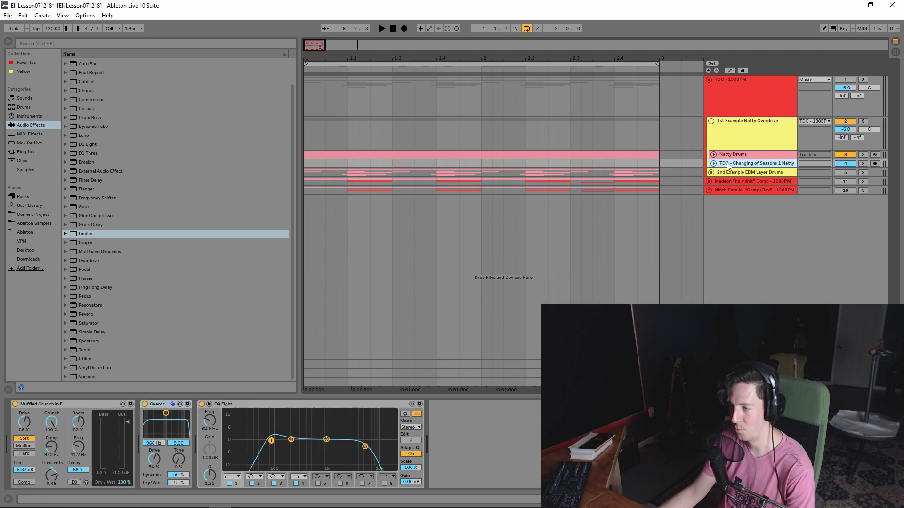
pyautogui.keyDown('shift'); pyautogui.click(725, 157); pyautogui.keyUp('shift')
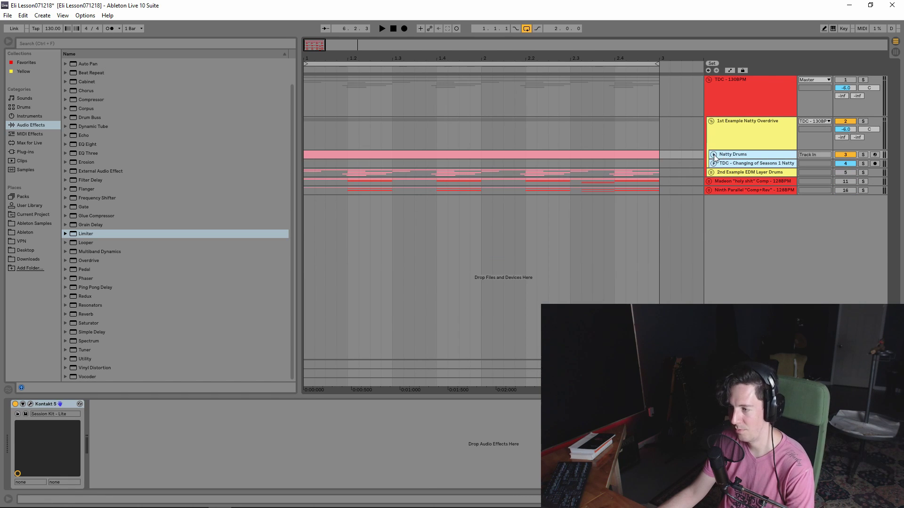
pyautogui.click(714, 155)
pyautogui.click(474, 191)
pyautogui.click(486, 154)
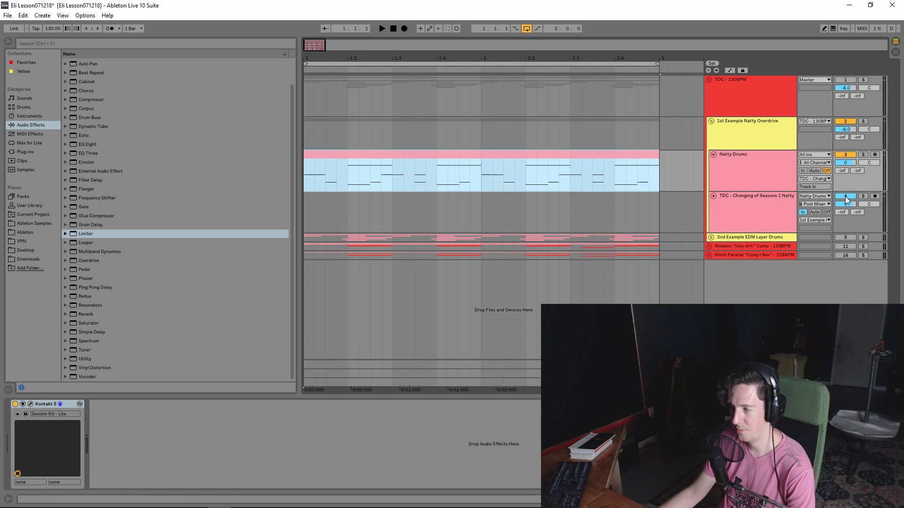
# Step: Compare the devices on the Natty Drums track with those on the TDC - Changing of Seasons track
pyautogui.click(752, 171)
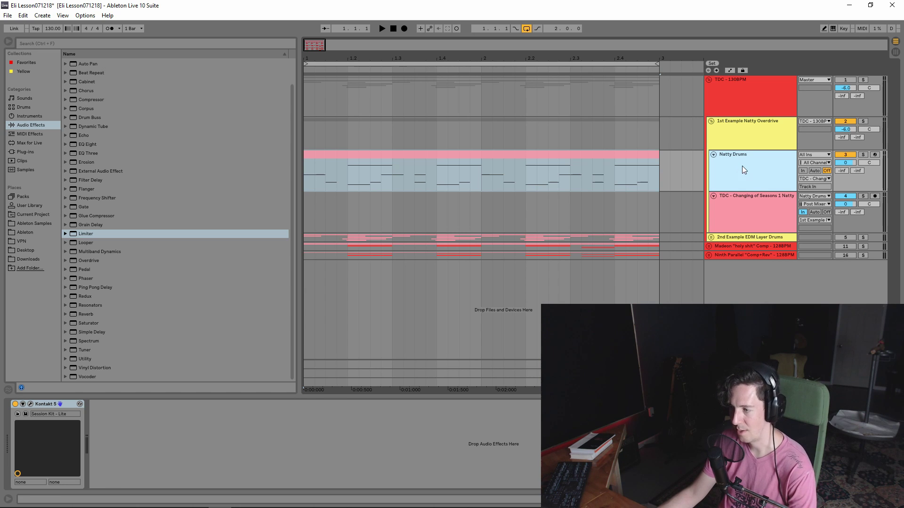
pyautogui.click(744, 208)
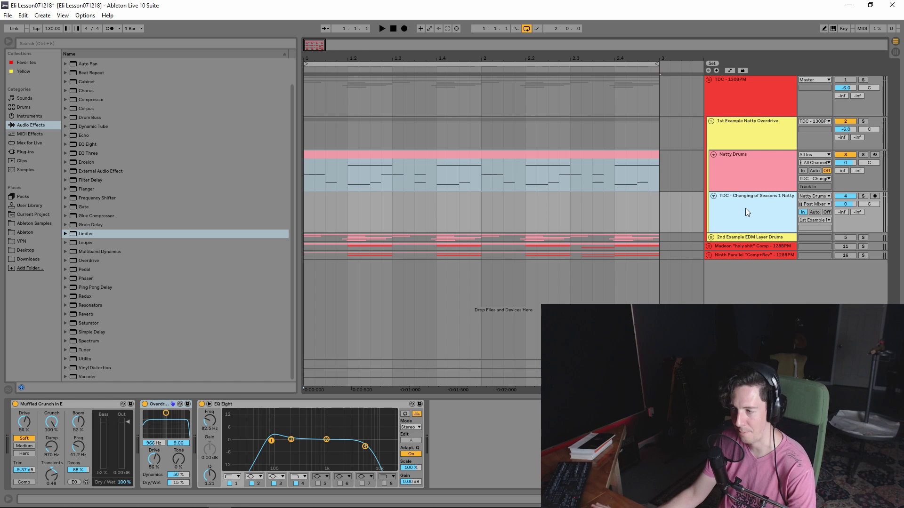
pyautogui.click(741, 152)
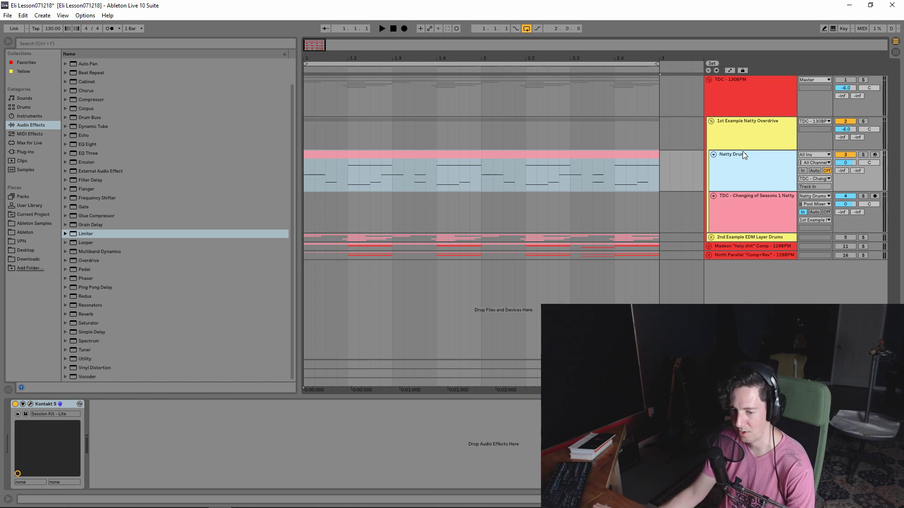
pyautogui.click(737, 201)
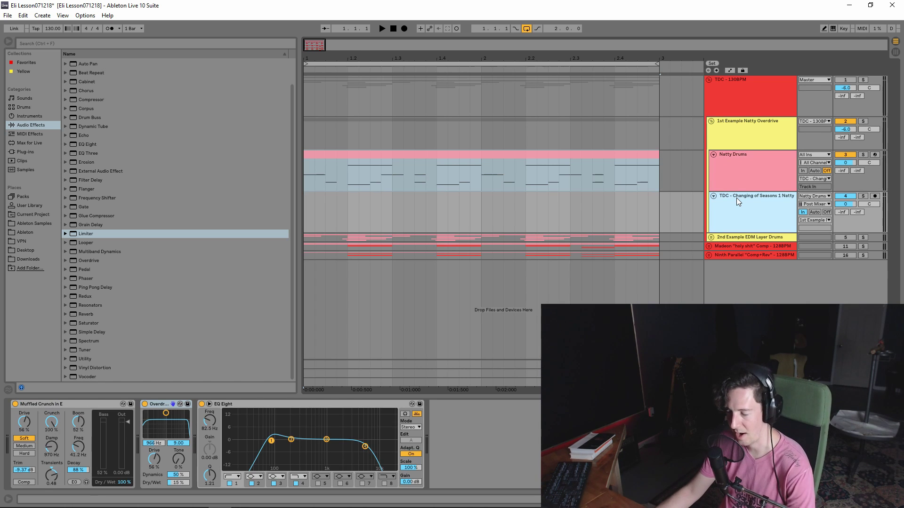
pyautogui.click(747, 187)
pyautogui.click(752, 204)
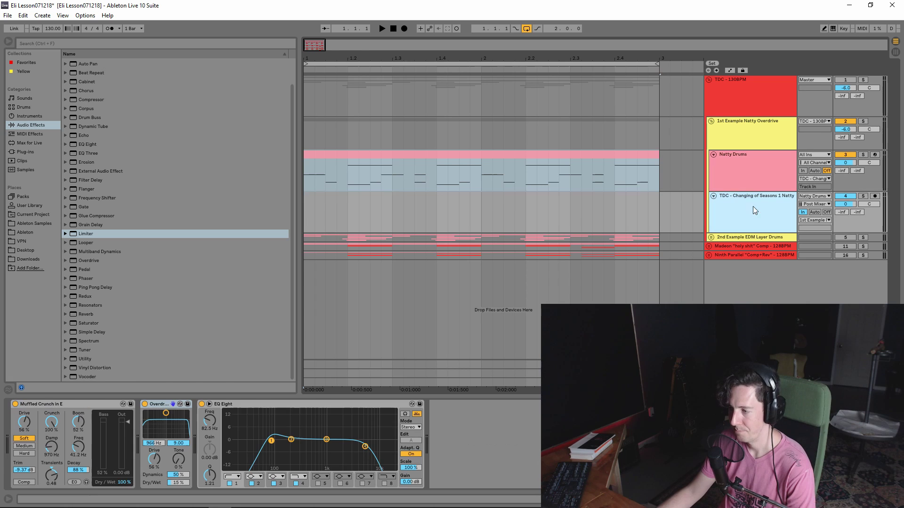
# Step: Solo the Natty Drums track with monitoring set to Auto, and play its MIDI clip
pyautogui.click(864, 155)
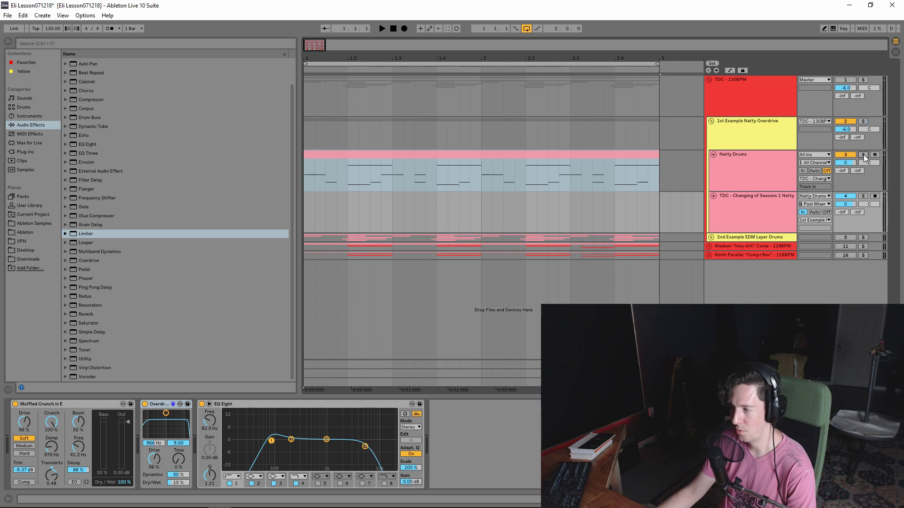
pyautogui.click(815, 171)
pyautogui.click(528, 153)
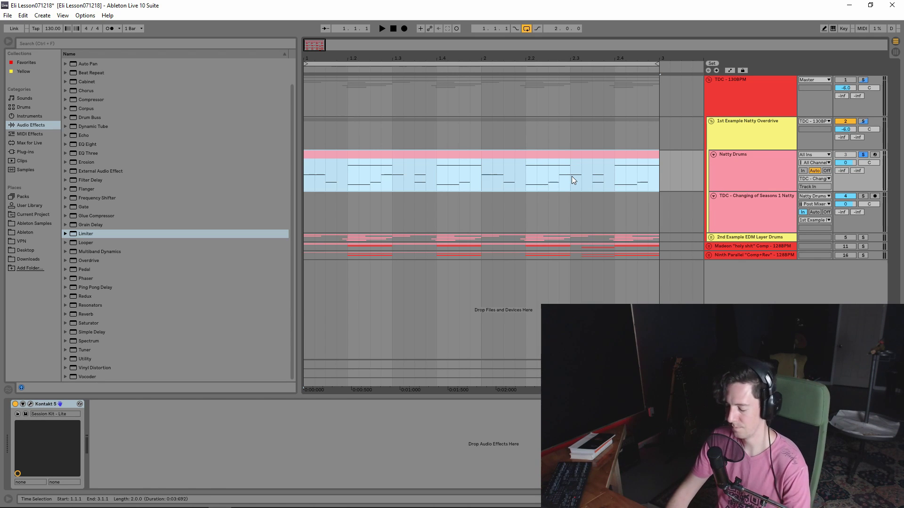
pyautogui.press('space')
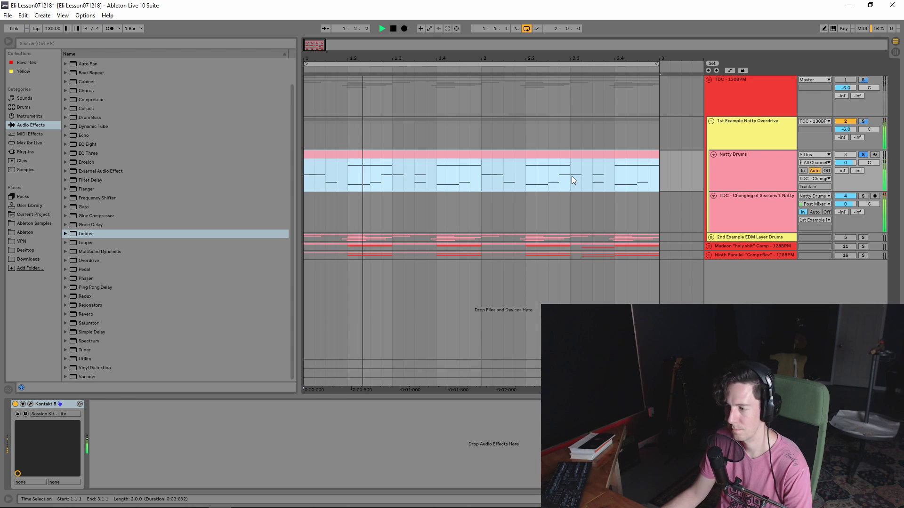
pyautogui.press('space')
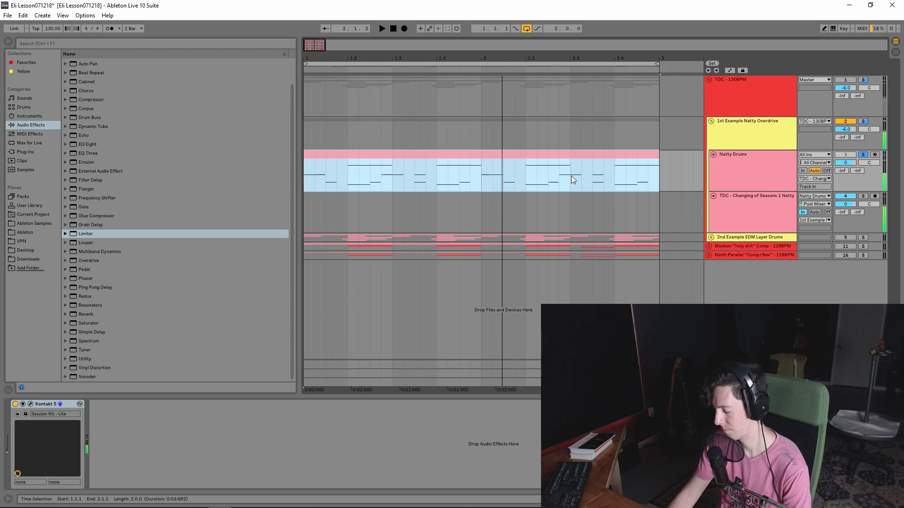
# Step: Activate the TDC - 130BPM group and play the Natty Drums clip again from the loop
pyautogui.click(851, 82)
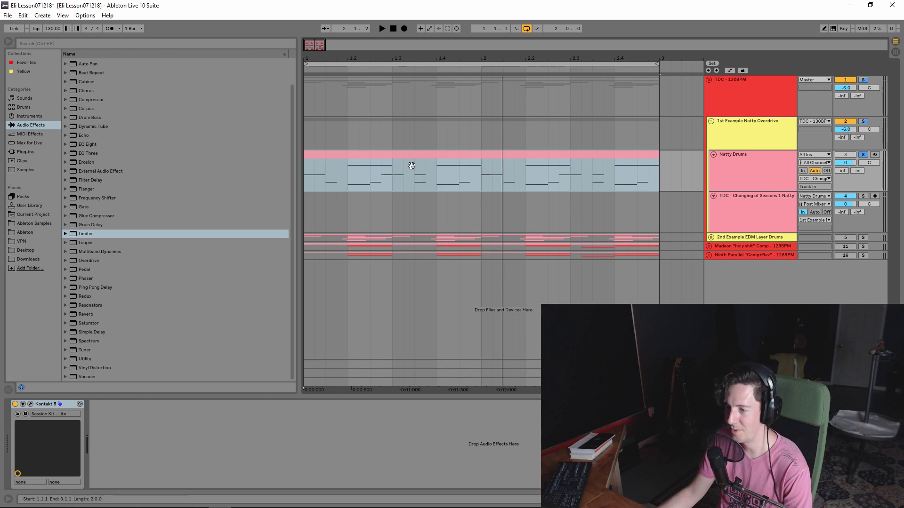
pyautogui.click(416, 156)
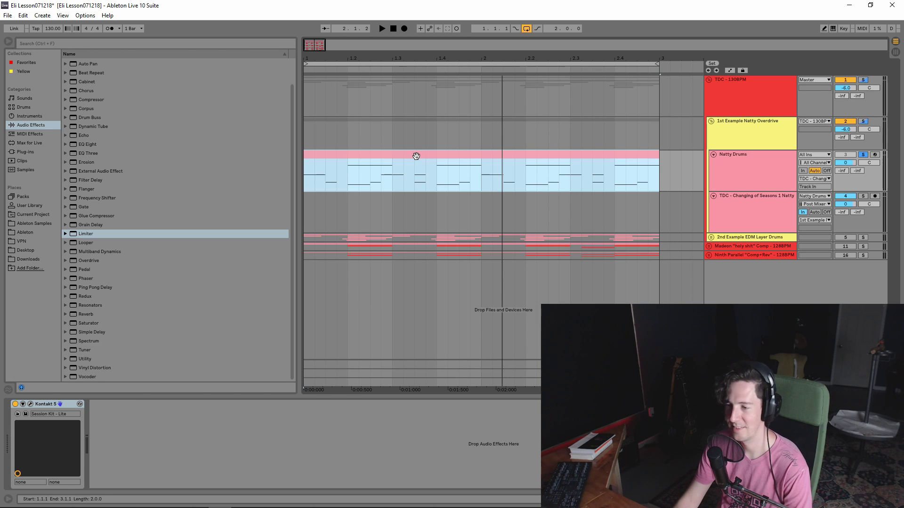
pyautogui.press('space')
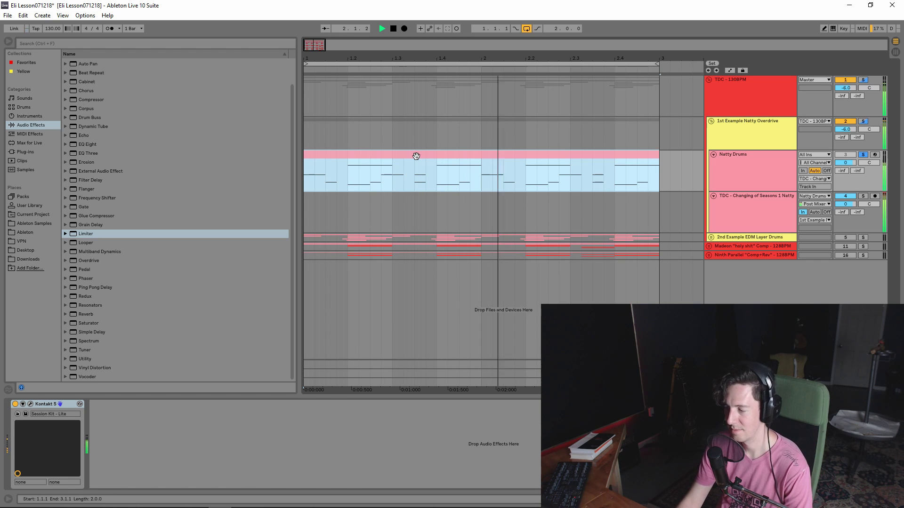
pyautogui.press('space')
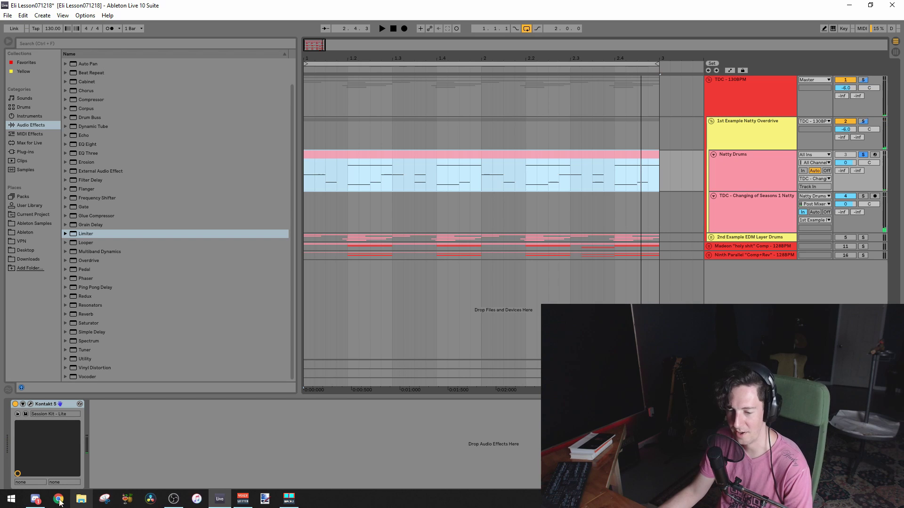
# Step: Switch to Discord, turn off automatic input sensitivity in the voice settings, and return to Ableton Live
pyautogui.click(35, 500)
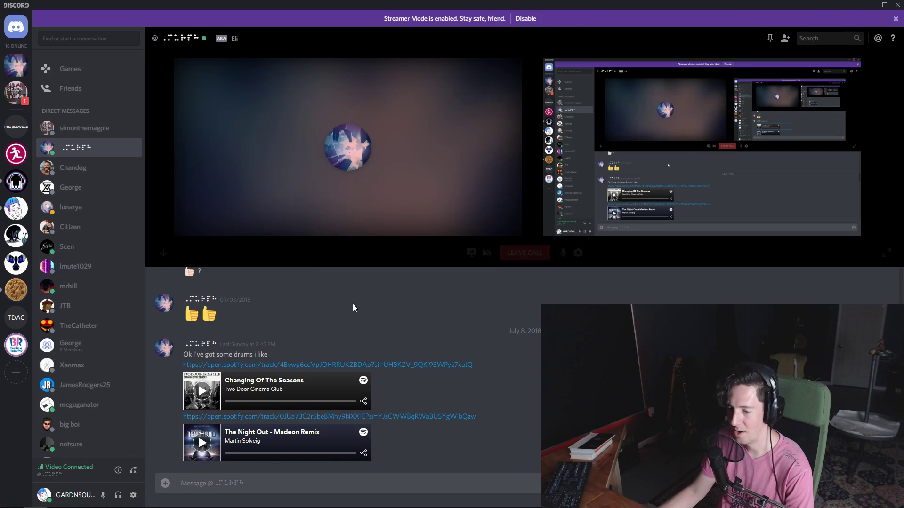
pyautogui.click(134, 497)
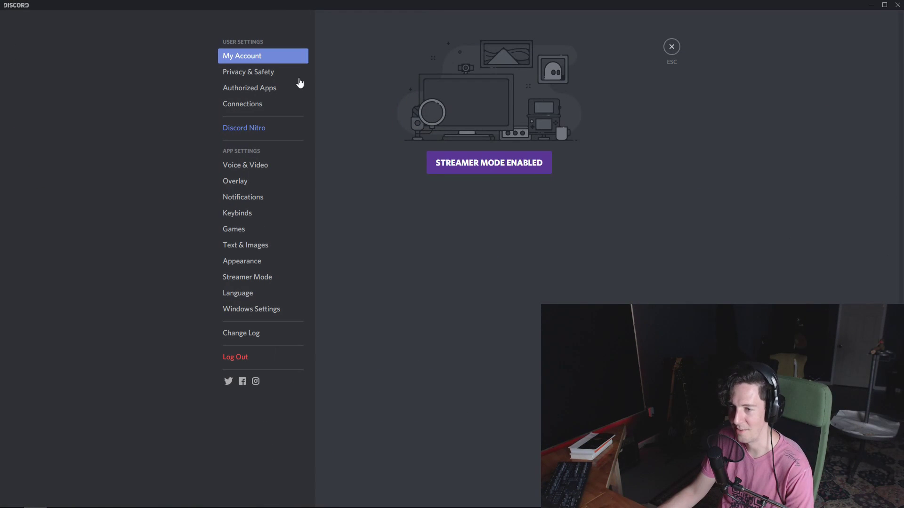
pyautogui.click(261, 167)
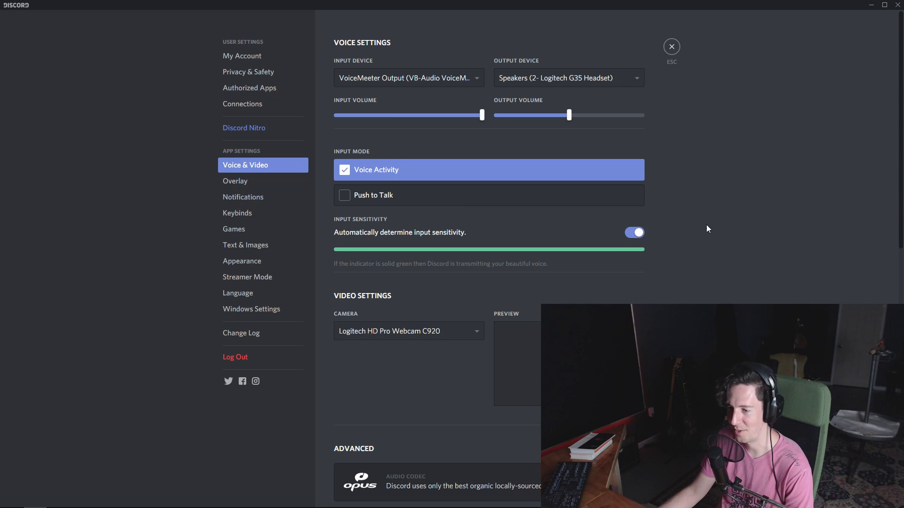
pyautogui.click(632, 233)
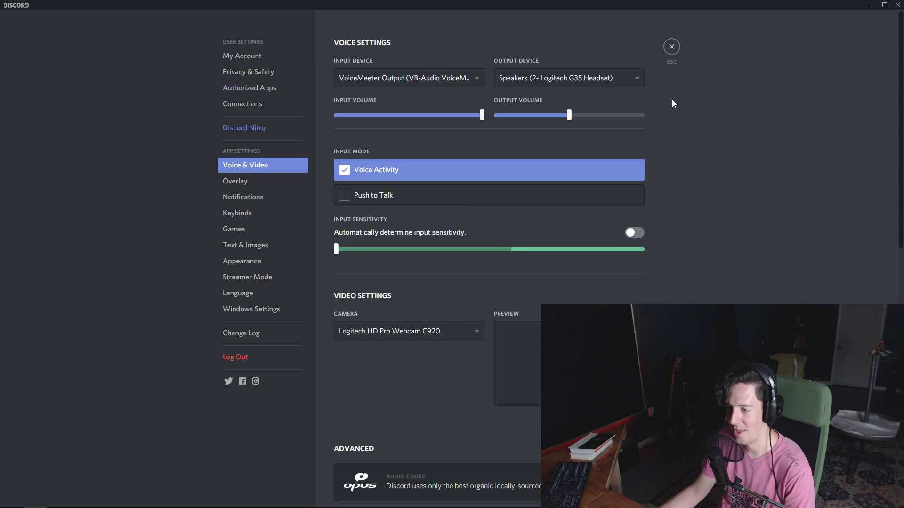
pyautogui.click(672, 47)
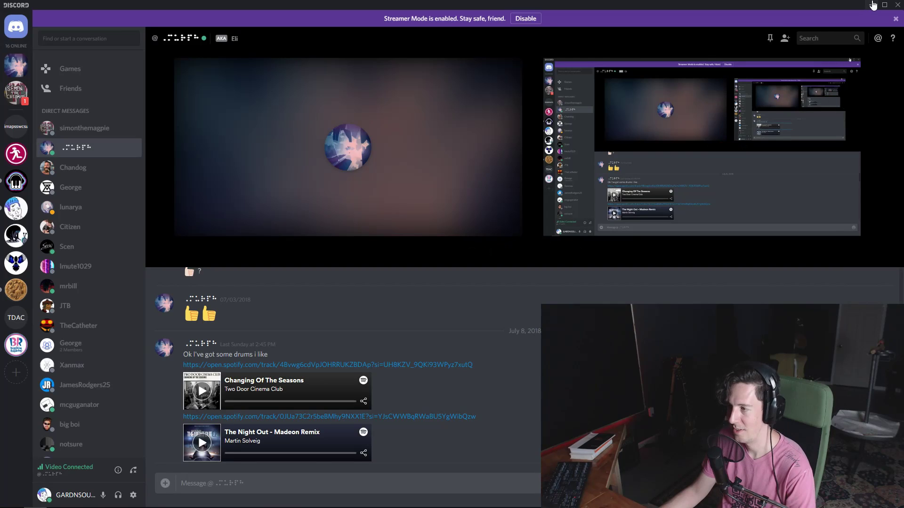
pyautogui.click(898, 5)
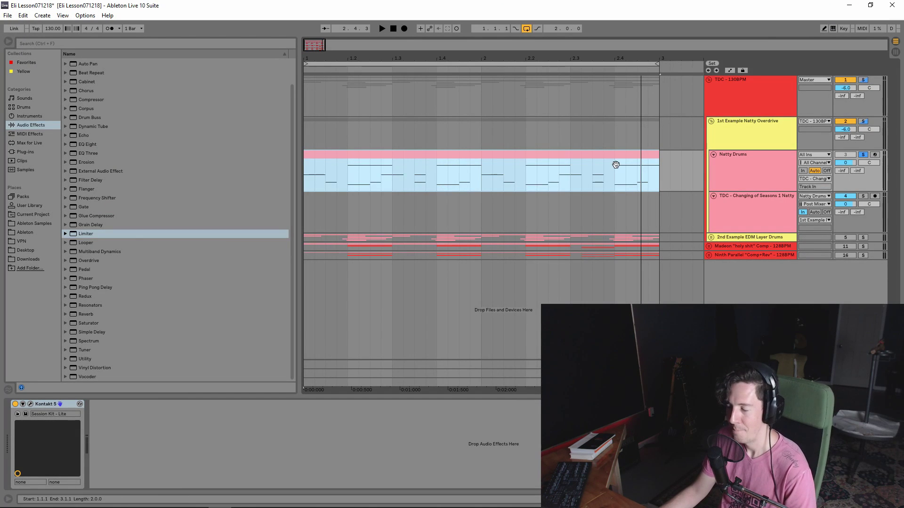
# Step: Open the Natty Drums MIDI clip and examine its C3, G#1 and D#1 note patterns
pyautogui.doubleClick(603, 158)
pyautogui.click(289, 269)
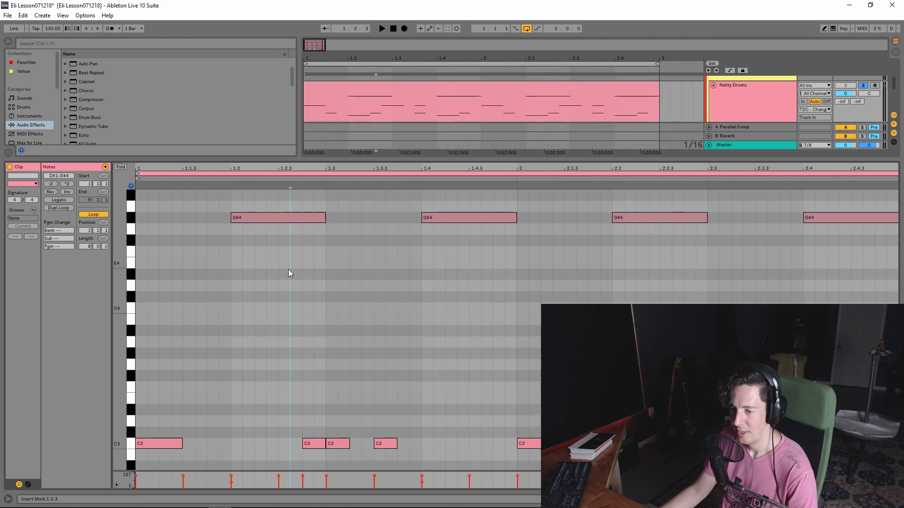
pyautogui.scroll(-3, 292, 270)
pyautogui.scroll(-2, 267, 291)
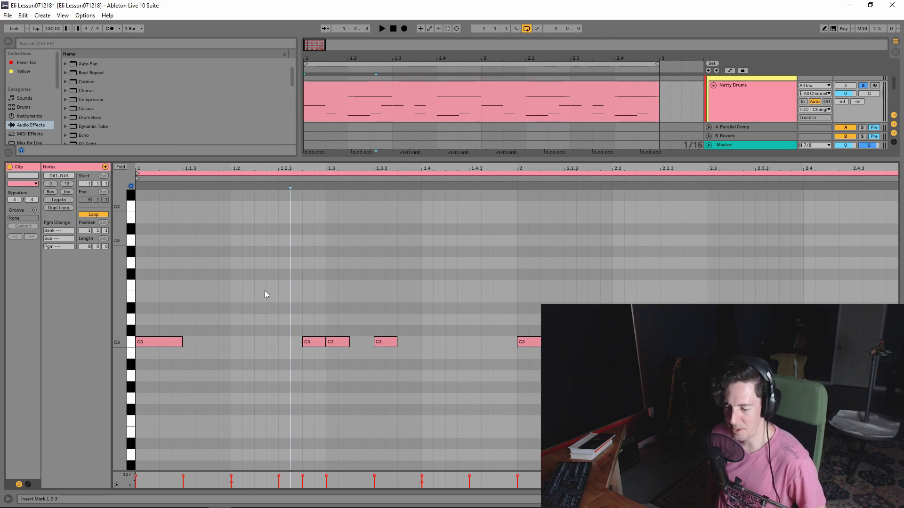
pyautogui.scroll(-5, 259, 302)
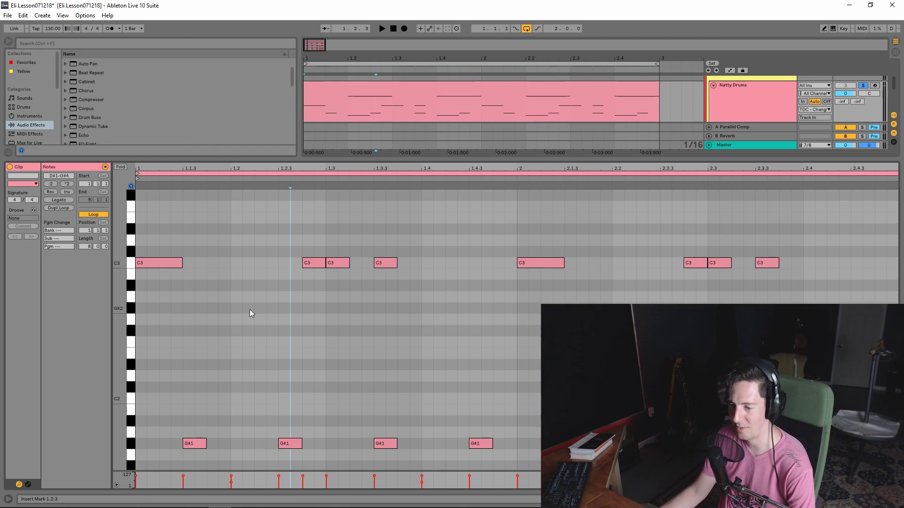
pyautogui.scroll(-4, 245, 343)
pyautogui.click(236, 339)
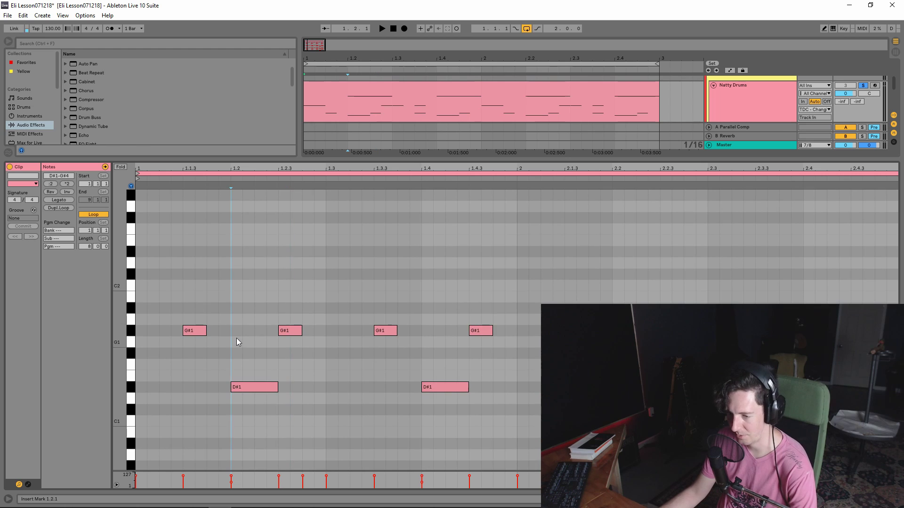
pyautogui.scroll(3, 237, 339)
pyautogui.scroll(-1, 238, 342)
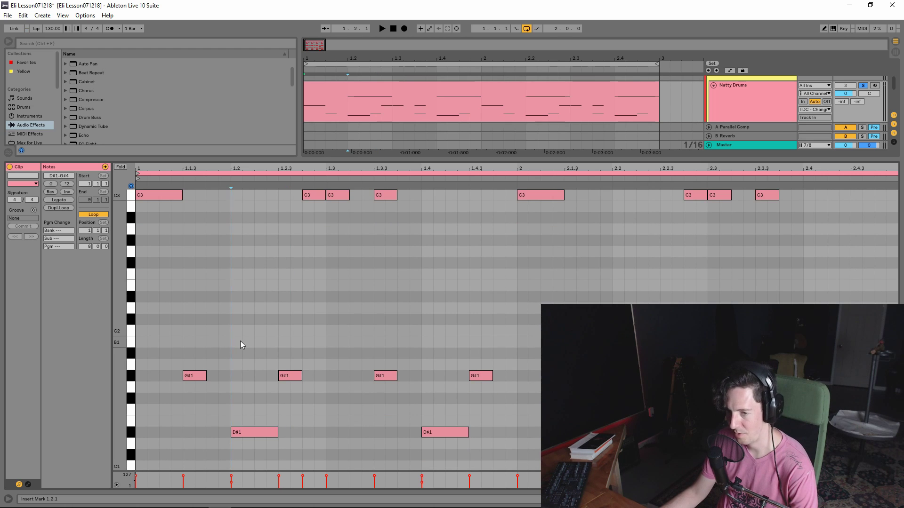
pyautogui.scroll(-9, 241, 340)
pyautogui.scroll(2, 241, 341)
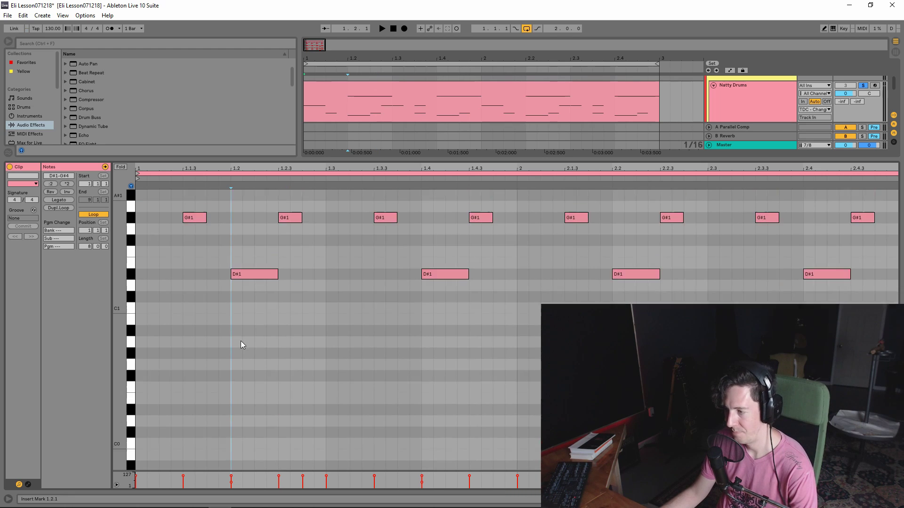
pyautogui.scroll(8, 241, 341)
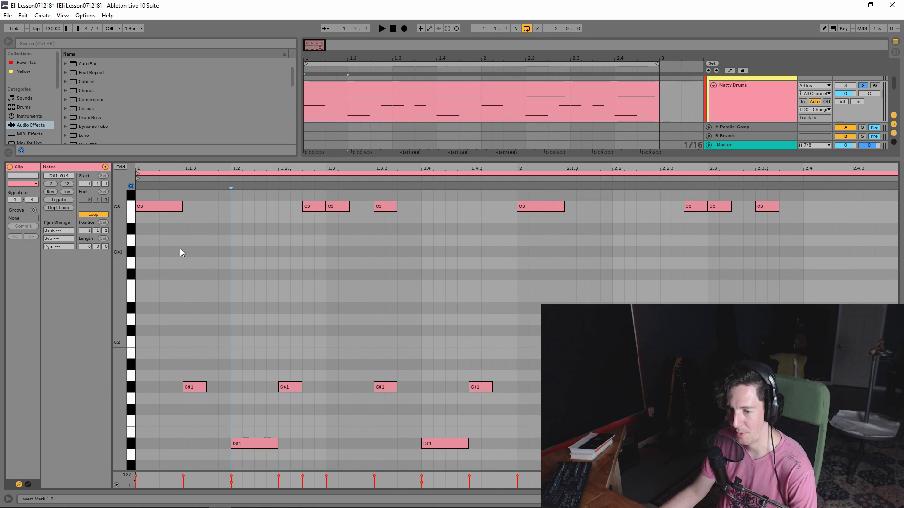
# Step: Audition groups of the G#1, C3 and D#1 notes in the first bar, and clear the note selection
pyautogui.moveTo(176, 323); pyautogui.dragTo(202, 415)
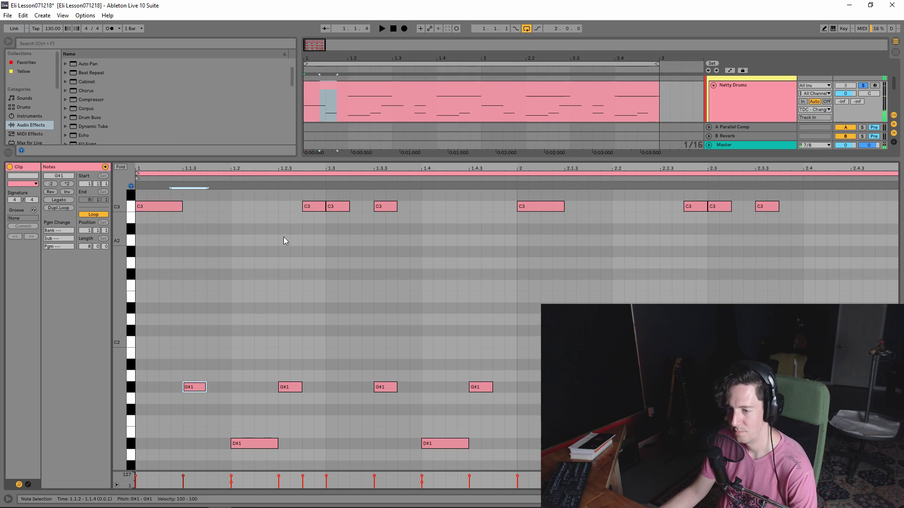
pyautogui.moveTo(284, 236); pyautogui.dragTo(350, 193)
pyautogui.moveTo(370, 252); pyautogui.dragTo(398, 194)
pyautogui.moveTo(363, 353); pyautogui.dragTo(500, 404)
pyautogui.moveTo(499, 458); pyautogui.dragTo(430, 439)
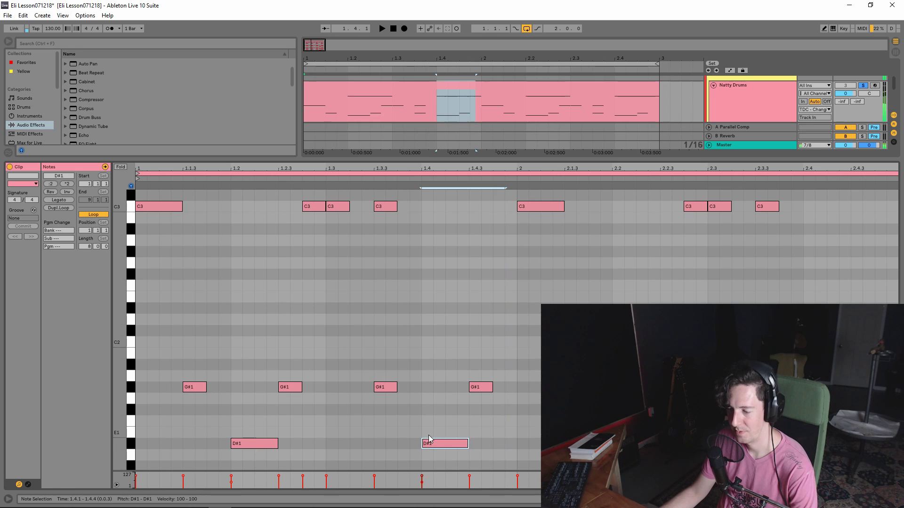
pyautogui.click(433, 417)
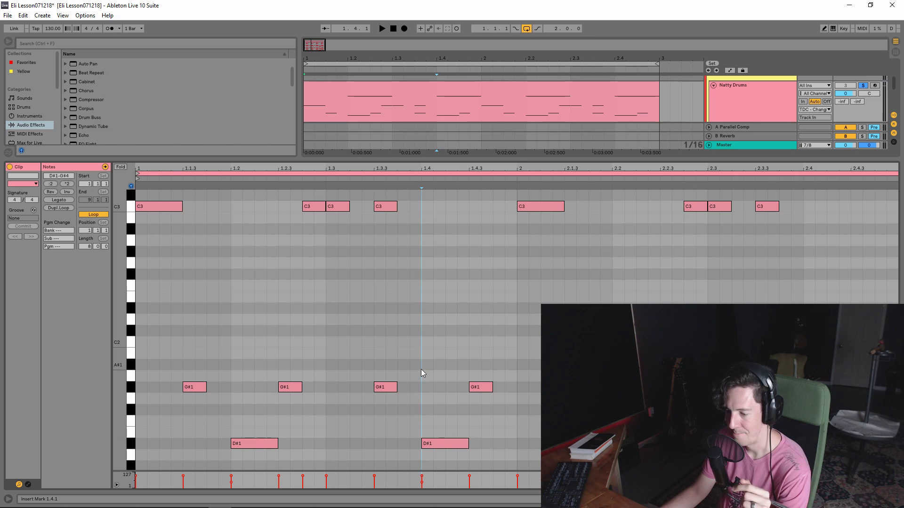
# Step: Examine the row of G#4 notes across the clip, and audition the one on beat 1.2
pyautogui.scroll(4, 421, 368)
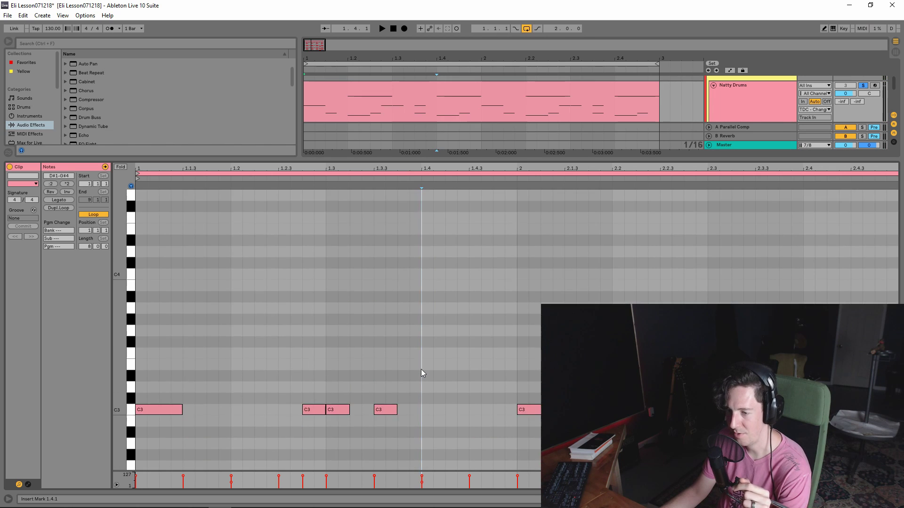
pyautogui.scroll(2, 420, 369)
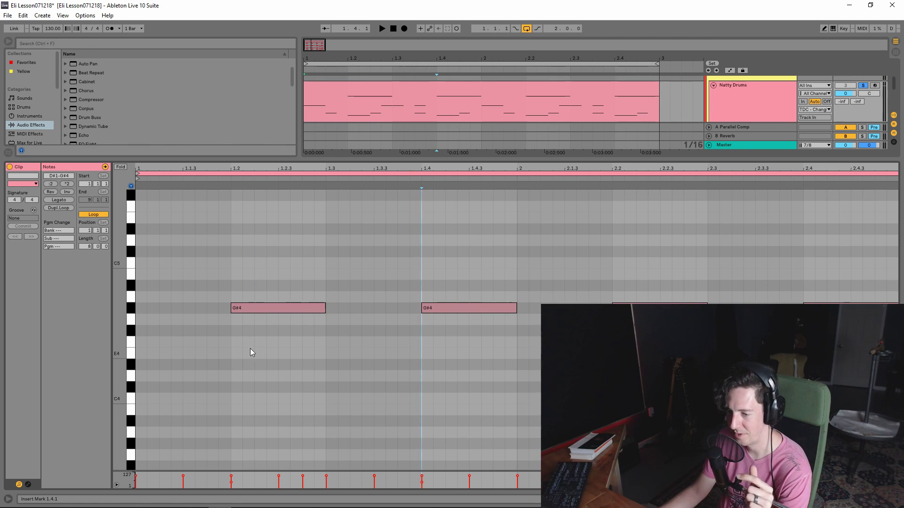
pyautogui.moveTo(250, 348); pyautogui.dragTo(850, 351)
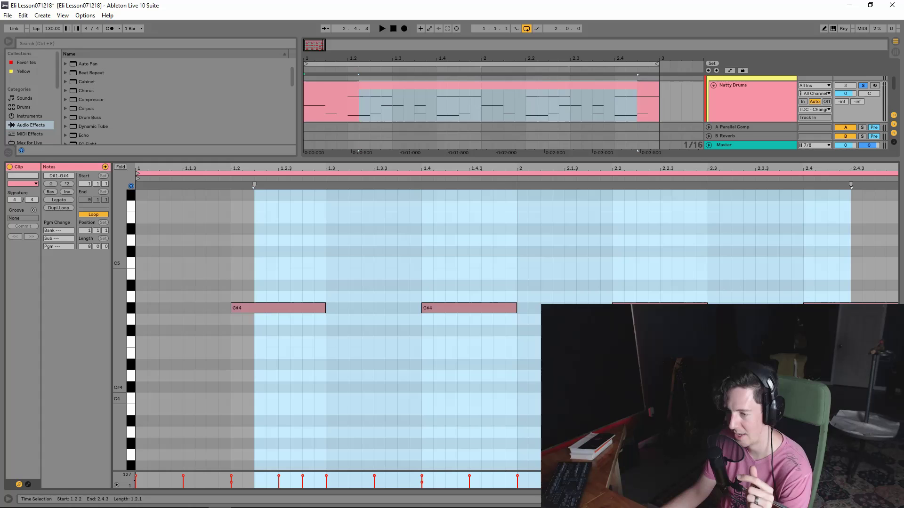
pyautogui.click(286, 383)
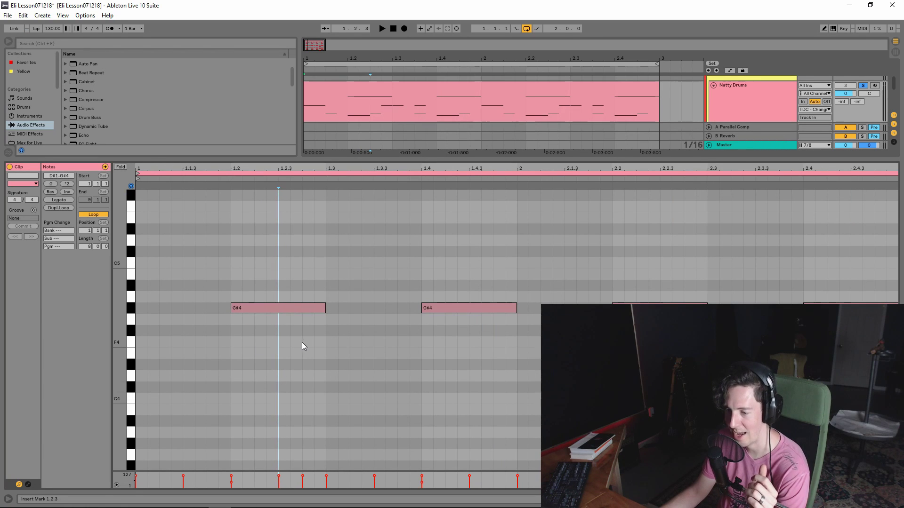
pyautogui.click(302, 311)
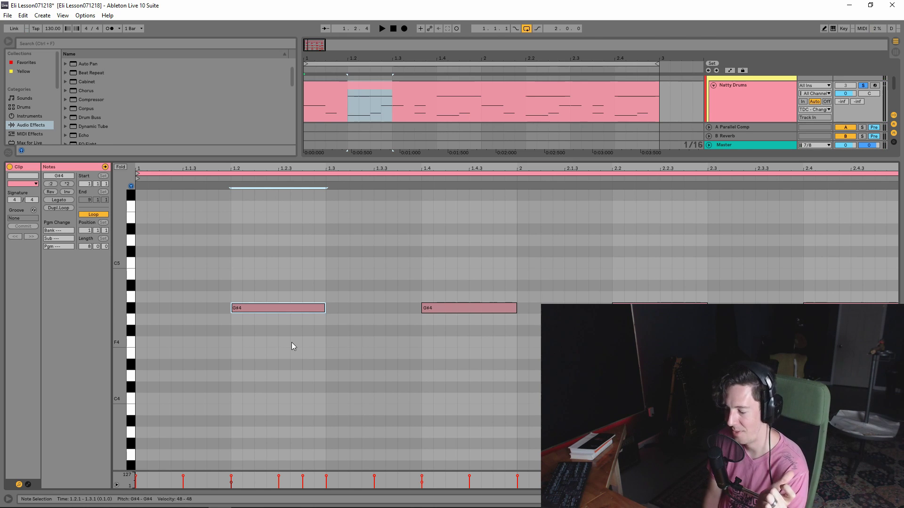
pyautogui.moveTo(256, 506)
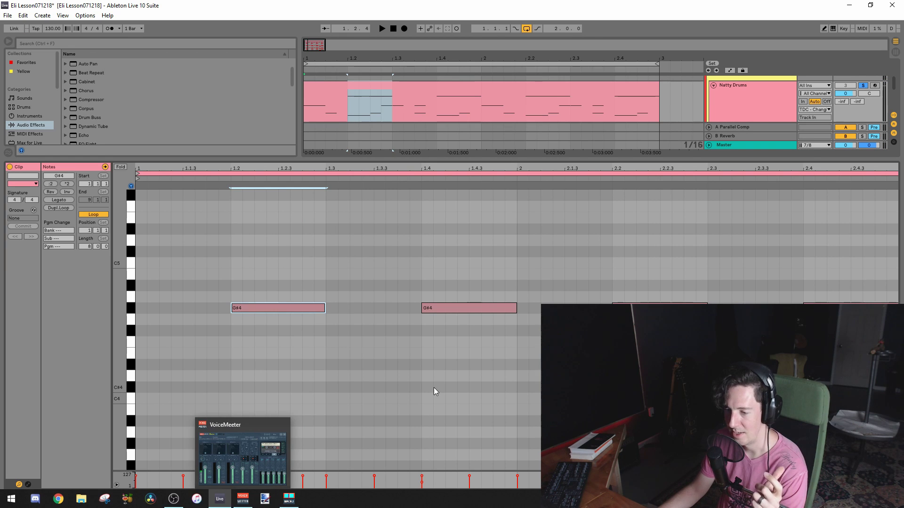
pyautogui.click(396, 367)
pyautogui.click(326, 346)
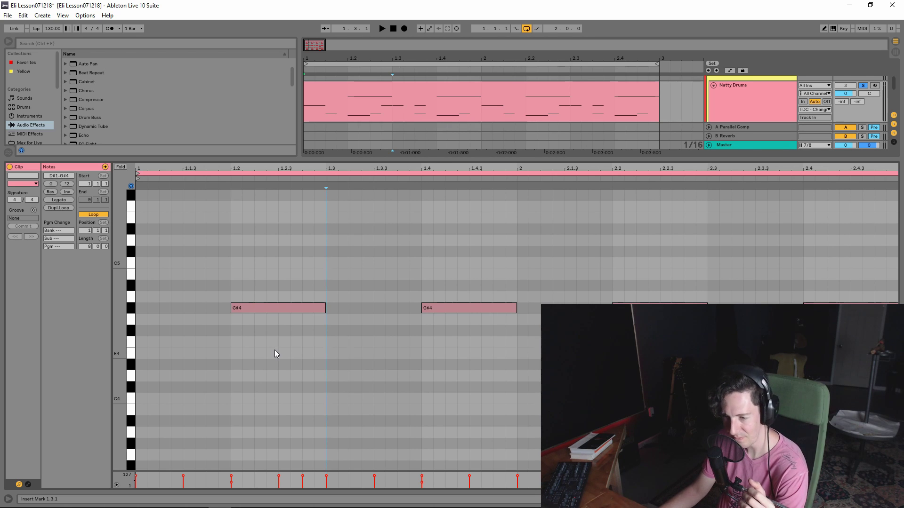
# Step: Compare the D#1 note on beat 1.2 with the G#4 note layered on the same beat
pyautogui.scroll(-3, 272, 339)
pyautogui.scroll(-14, 269, 325)
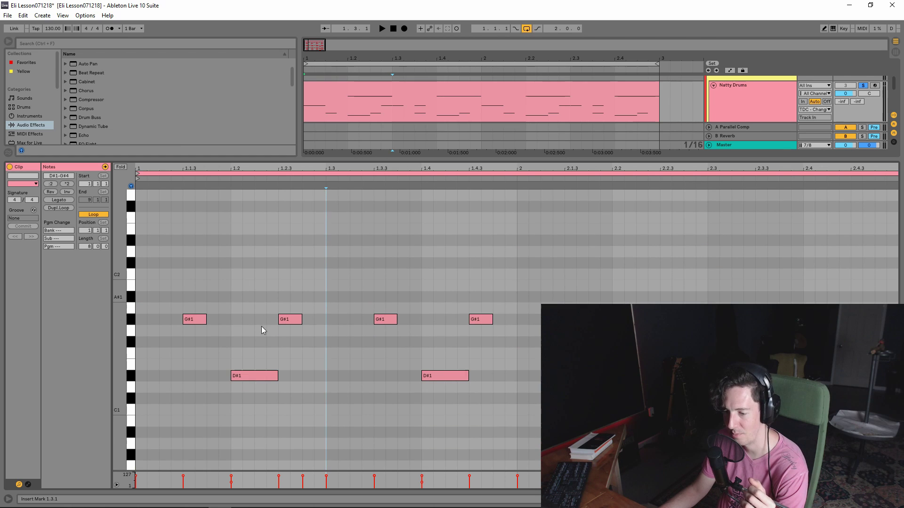
pyautogui.click(256, 414)
pyautogui.click(259, 376)
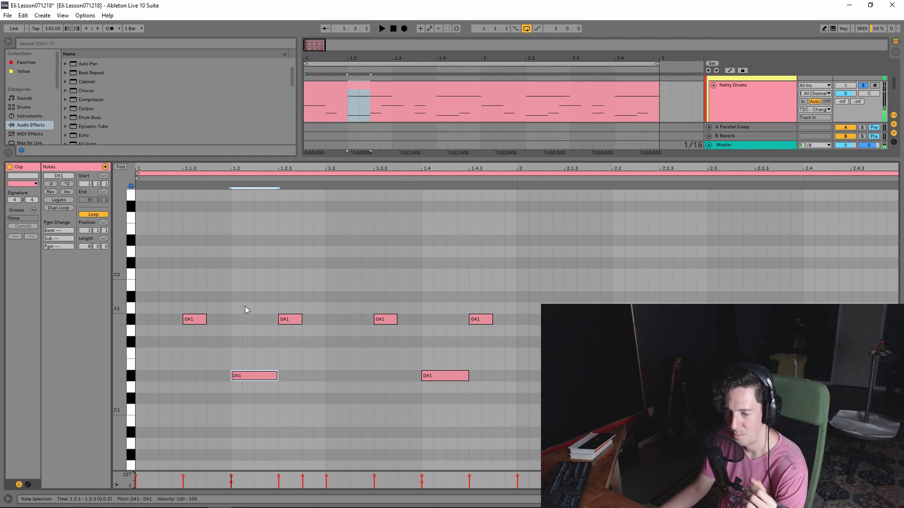
pyautogui.scroll(8, 250, 344)
pyautogui.scroll(5, 249, 348)
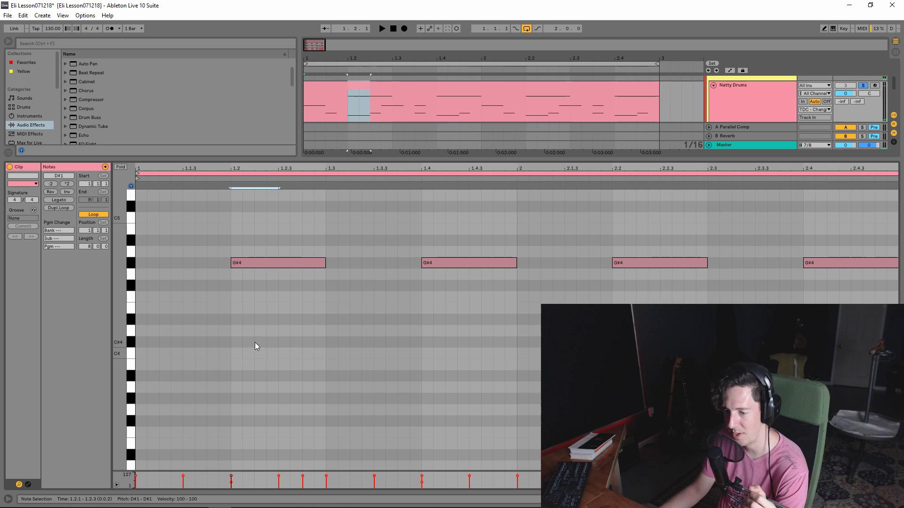
pyautogui.click(244, 285)
pyautogui.moveTo(244, 284)
pyautogui.mouseDown()
pyautogui.moveTo(261, 268)
pyautogui.moveTo(252, 299)
pyautogui.mouseUp()
# Step: Show the clip's full note range in the piano roll, and play the pattern with all its notes
pyautogui.scroll(-5, 223, 295)
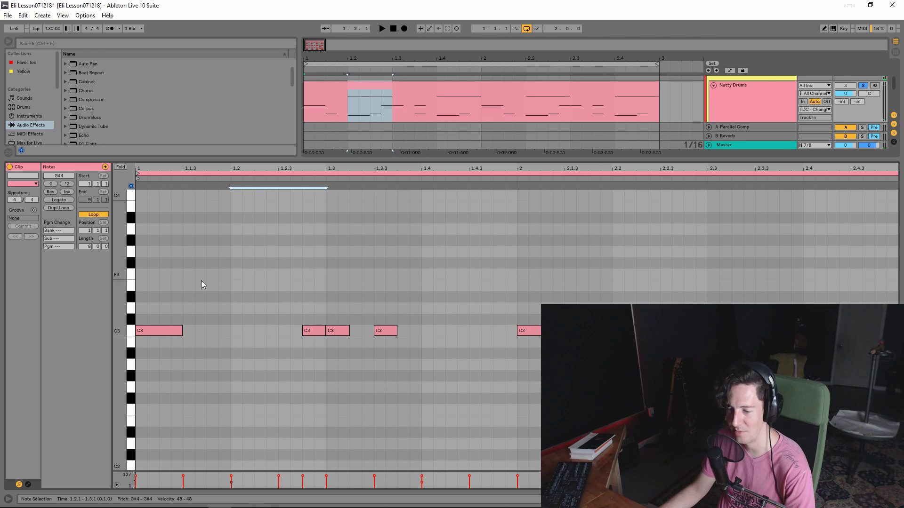
pyautogui.moveTo(123, 265); pyautogui.dragTo(95, 265)
pyautogui.press('space')
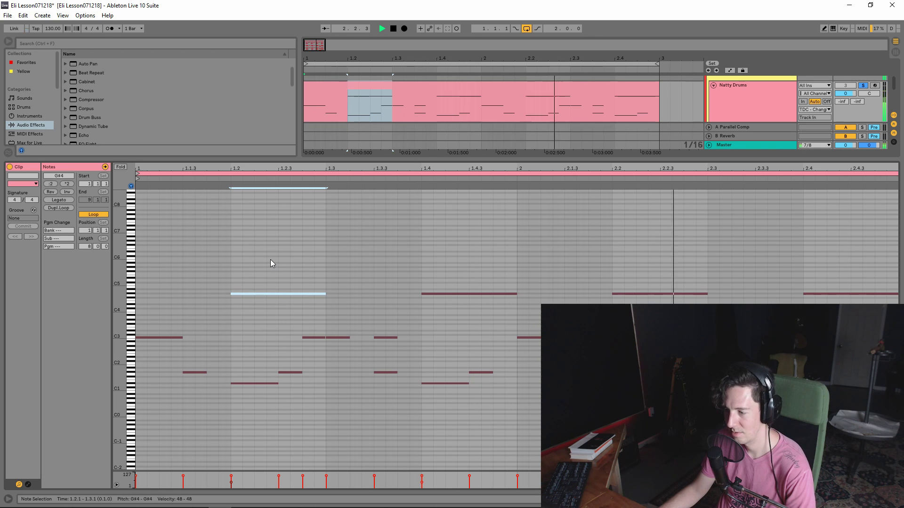
pyautogui.press('space')
# Step: Deactivate all the G#4 notes in the clip, and play the pattern without them
pyautogui.moveTo(239, 252); pyautogui.dragTo(814, 299)
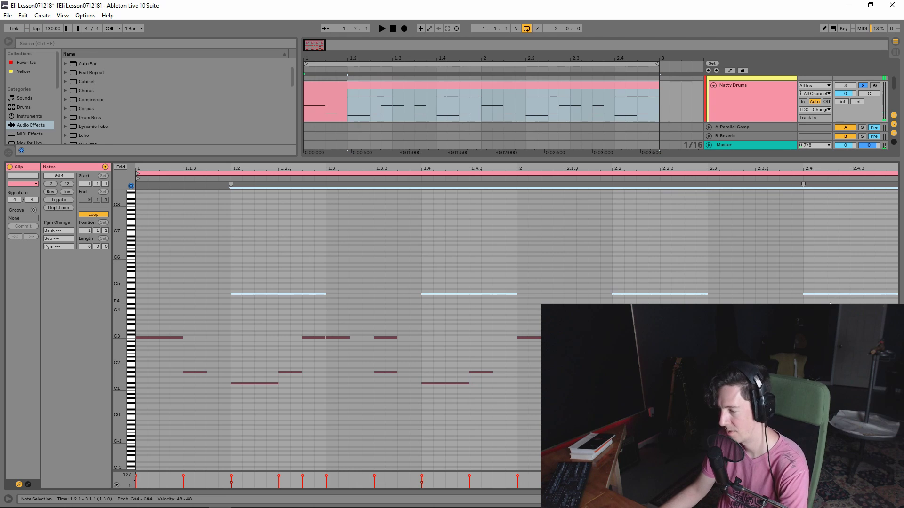
pyautogui.press('0')
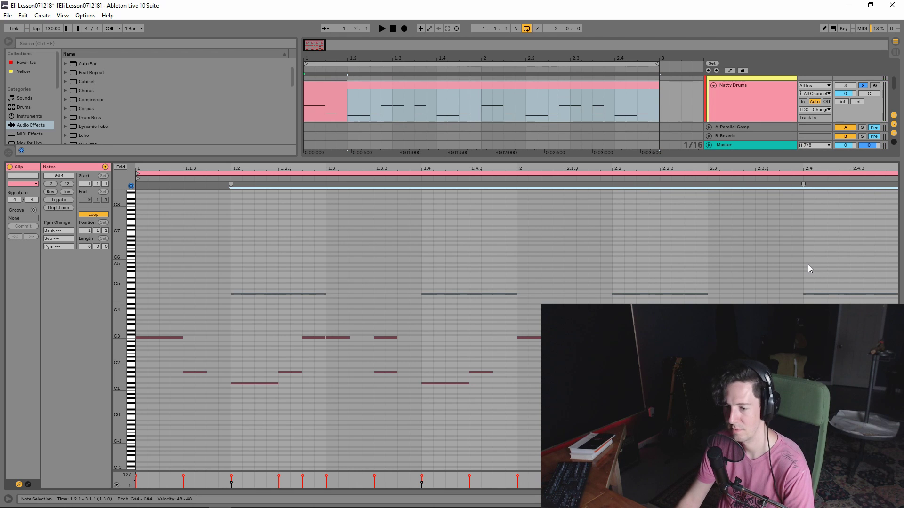
pyautogui.press('space')
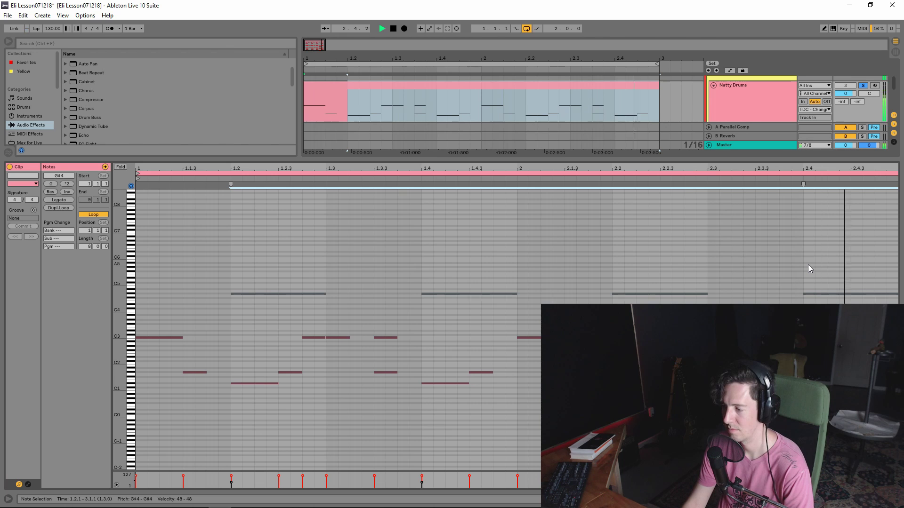
pyautogui.press('space')
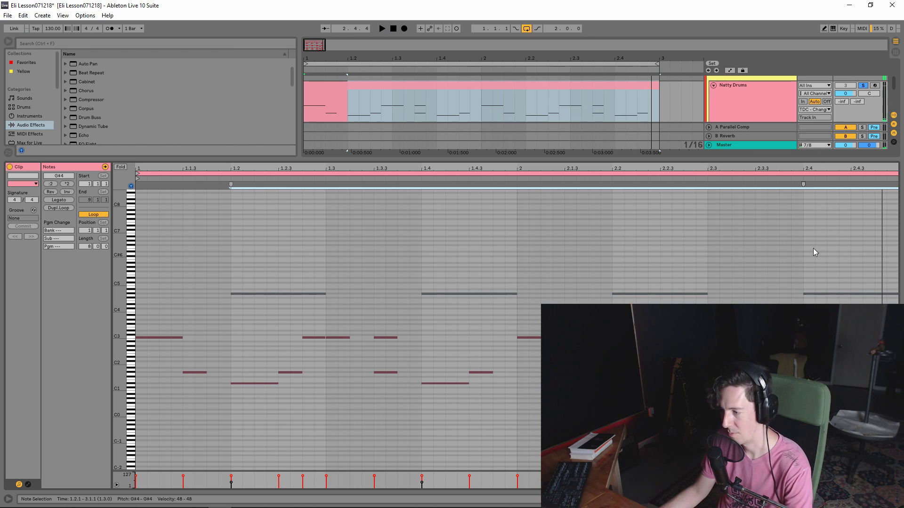
# Step: Reactivate all the G#4 notes, and play the pattern again for comparison
pyautogui.moveTo(813, 248); pyautogui.dragTo(284, 300)
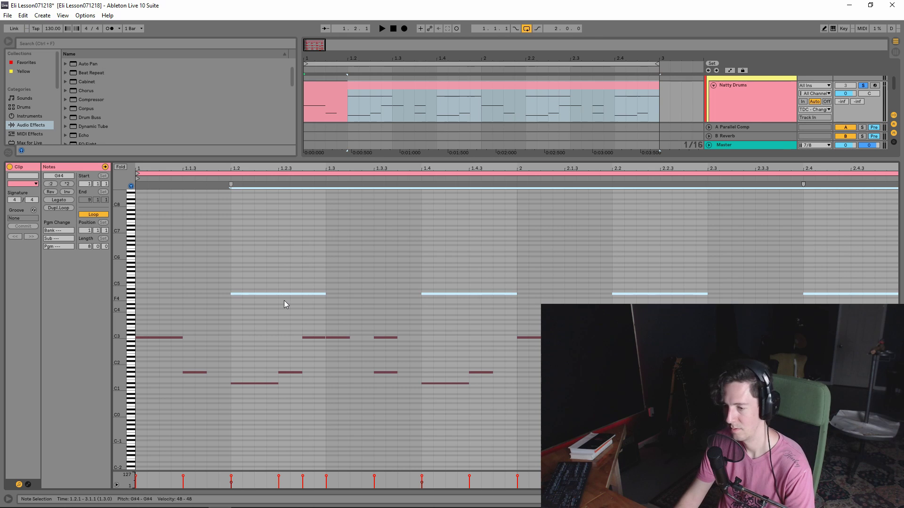
pyautogui.press('space')
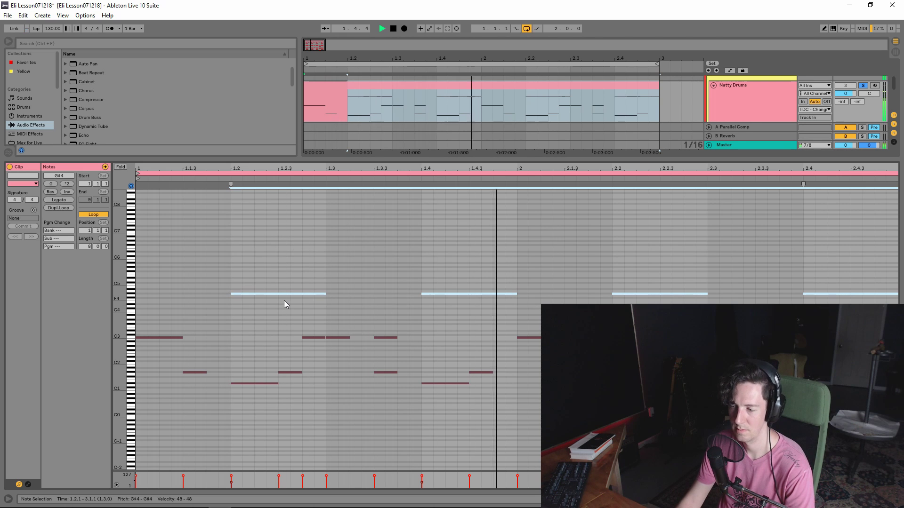
pyautogui.press('space')
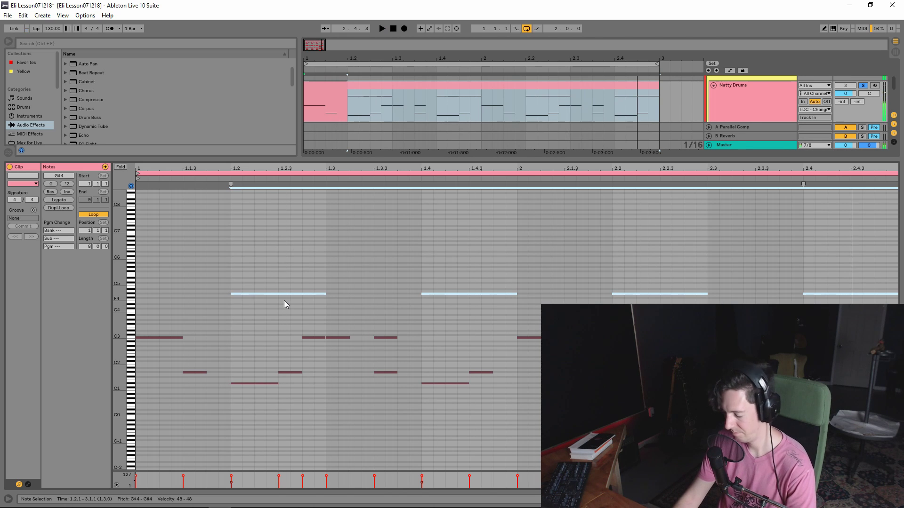
pyautogui.click(290, 306)
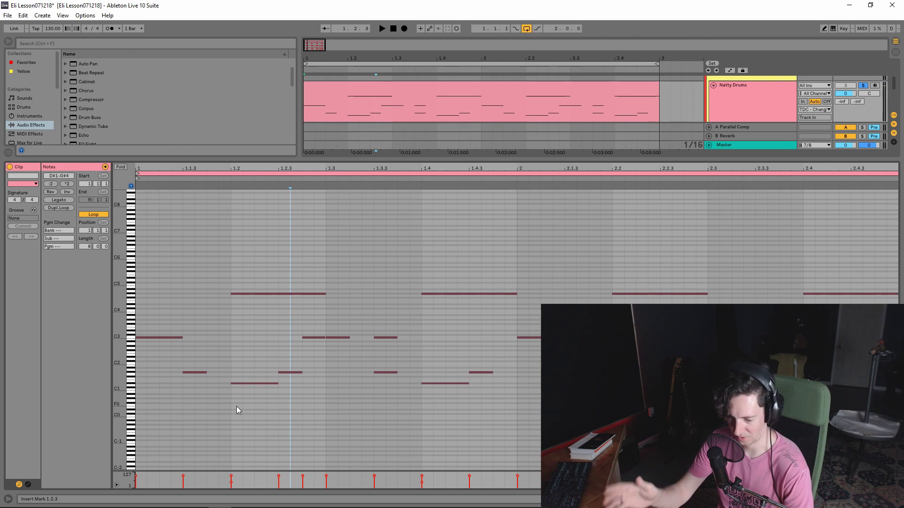
pyautogui.click(259, 395)
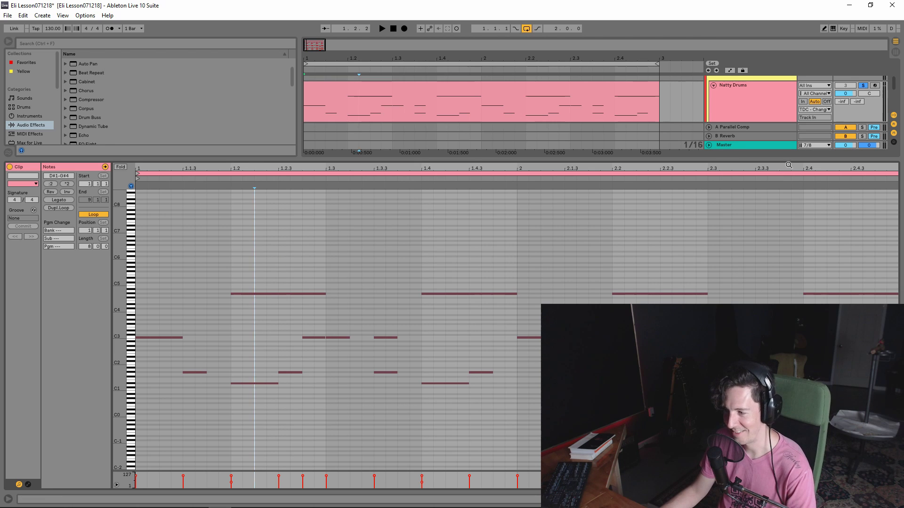
# Step: Unsolo and reactivate the Natty Drums track with monitoring off, and show the effect chain of the TDC - Changing of Seasons 1 Natty track
pyautogui.moveTo(793, 159); pyautogui.dragTo(793, 277)
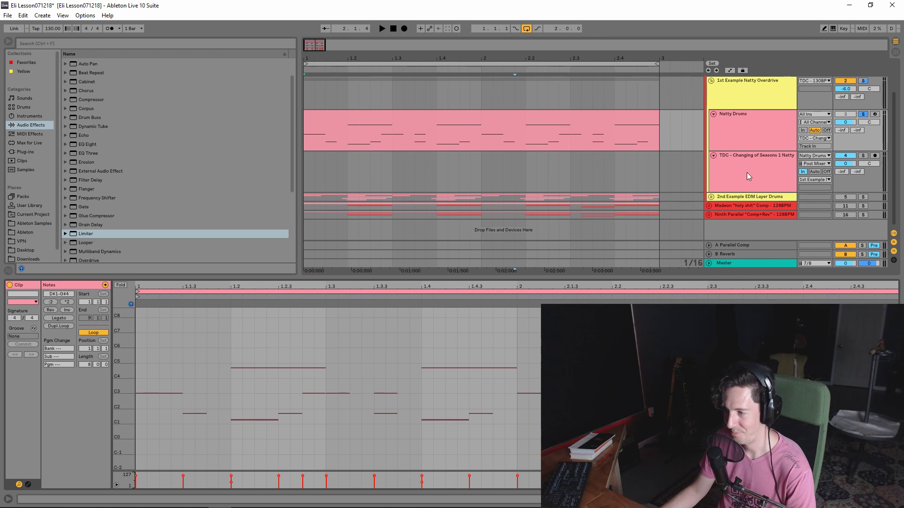
pyautogui.click(779, 133)
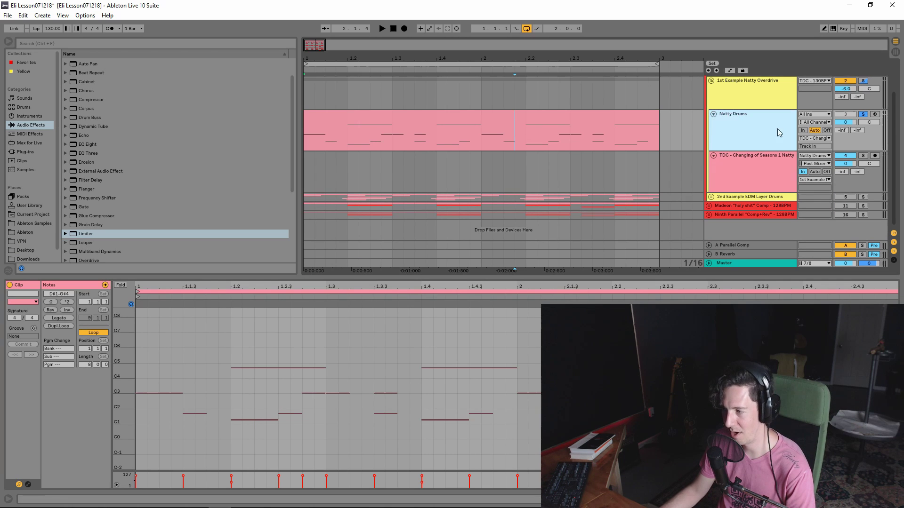
pyautogui.click(862, 115)
pyautogui.click(745, 129)
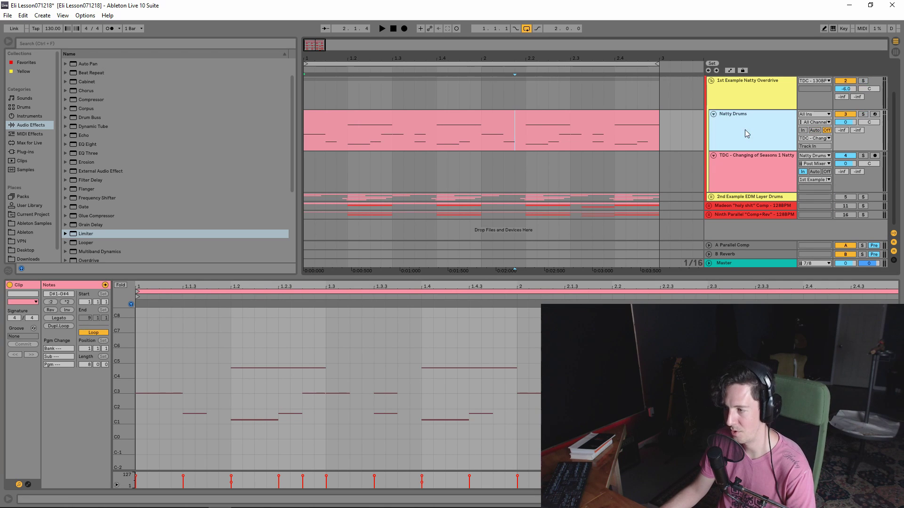
pyautogui.click(749, 179)
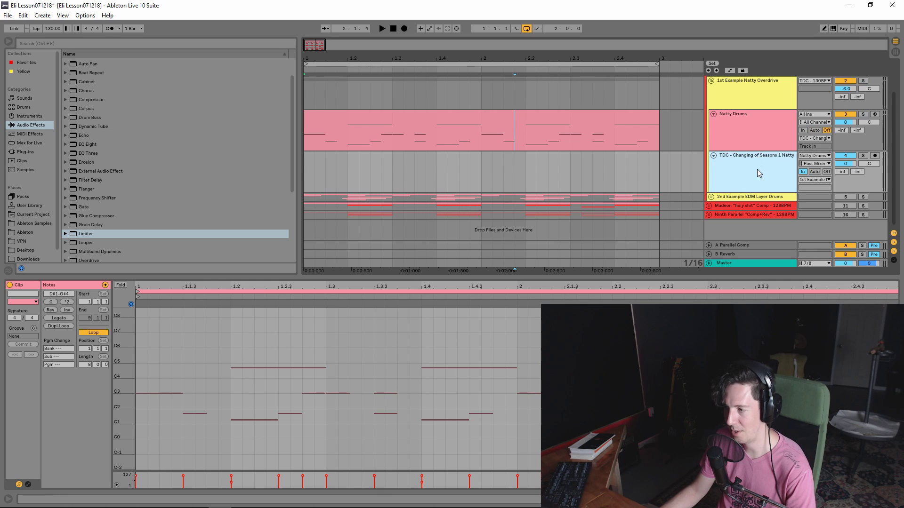
pyautogui.hotkey('shift', 'Tab')
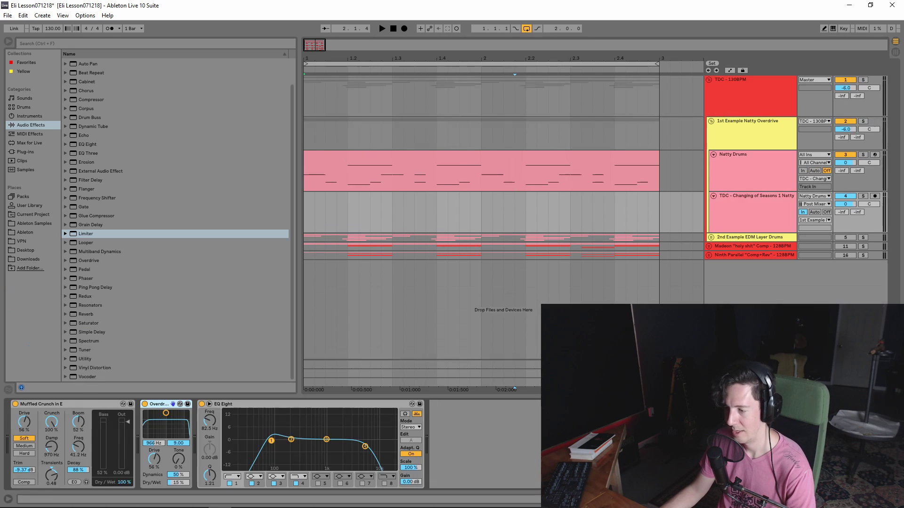
# Step: Bypass the EQ Eight, Overdrive and Muffled Crunch in E devices, and play the unprocessed drums from the start
pyautogui.click(267, 404)
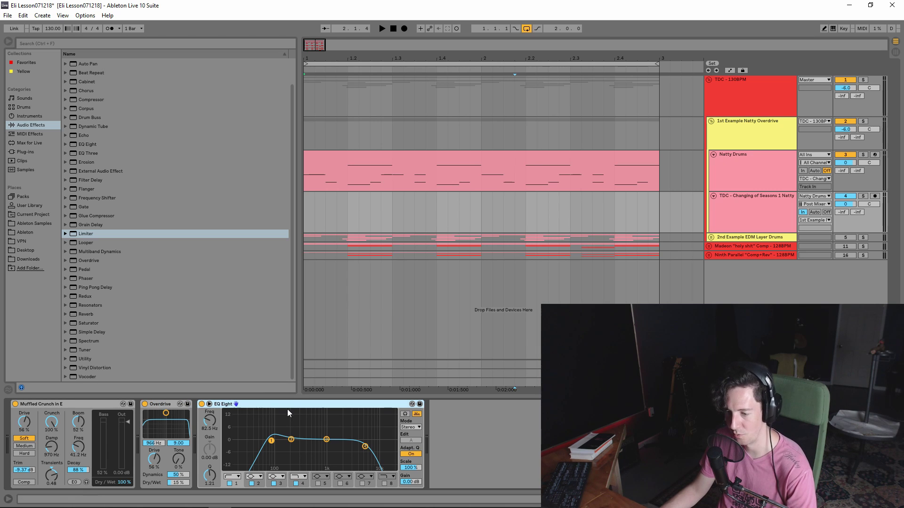
pyautogui.click(201, 403)
pyautogui.click(145, 403)
pyautogui.click(16, 404)
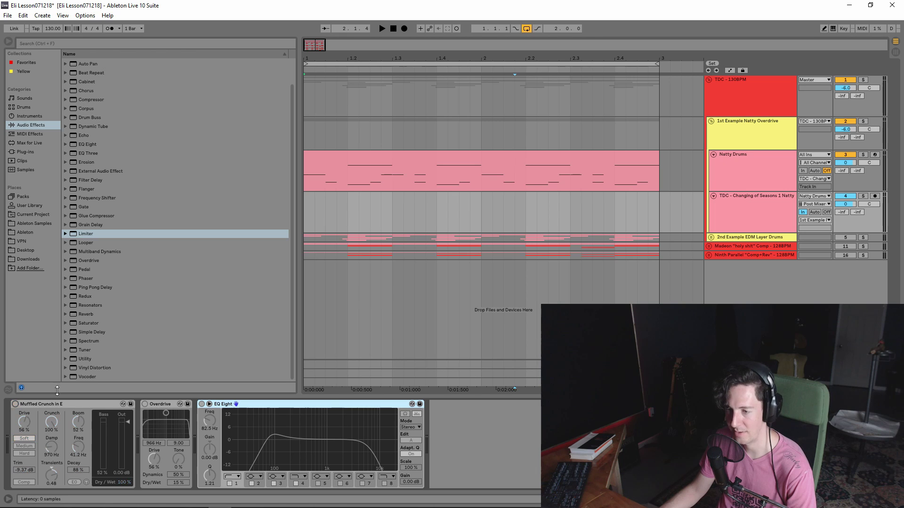
pyautogui.click(307, 205)
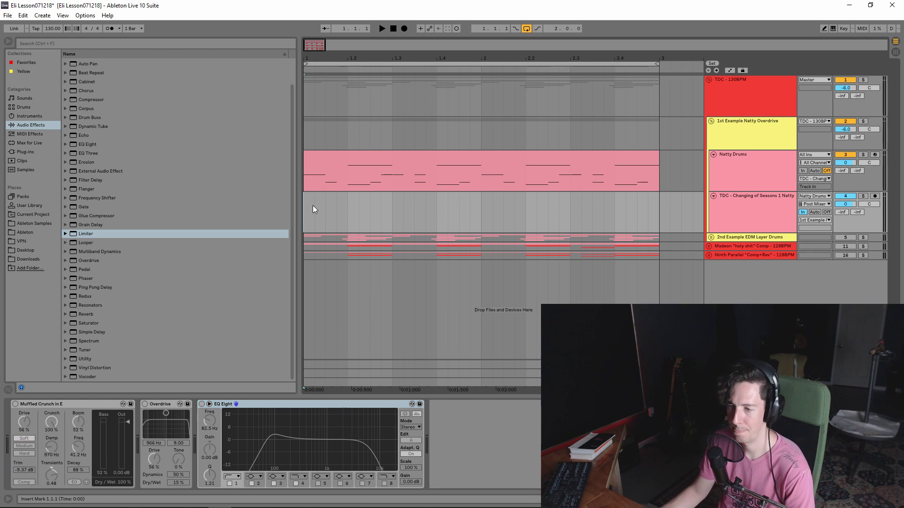
pyautogui.press('space')
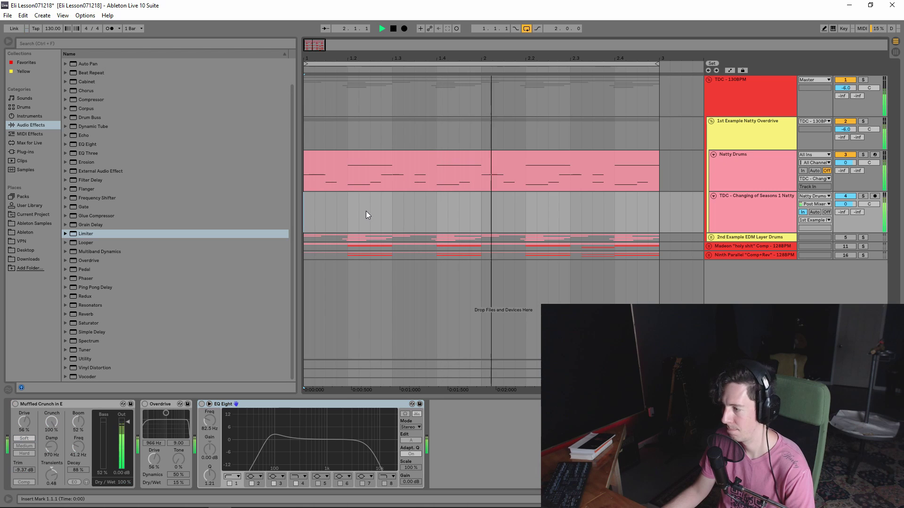
# Step: Switch Muffled Crunch in E, Overdrive and EQ Eight back on one after another during playback to hear each contribution
pyautogui.click(15, 404)
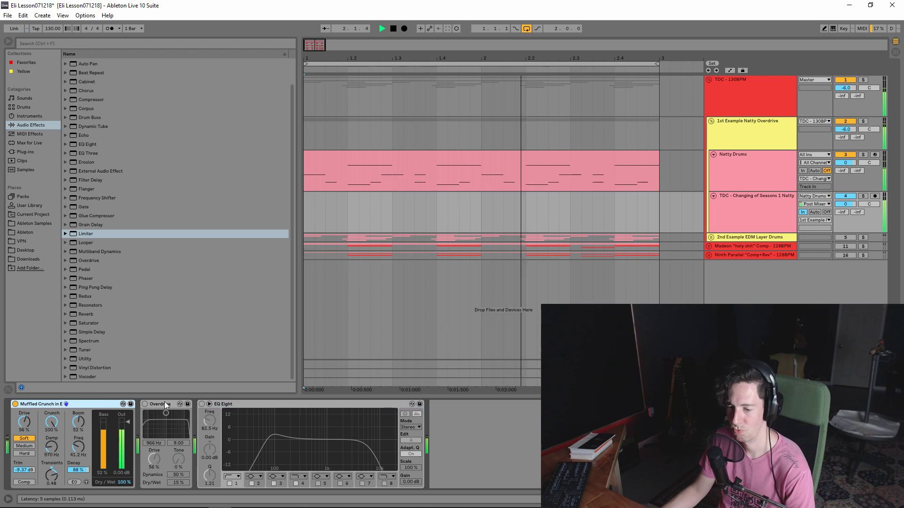
pyautogui.click(145, 404)
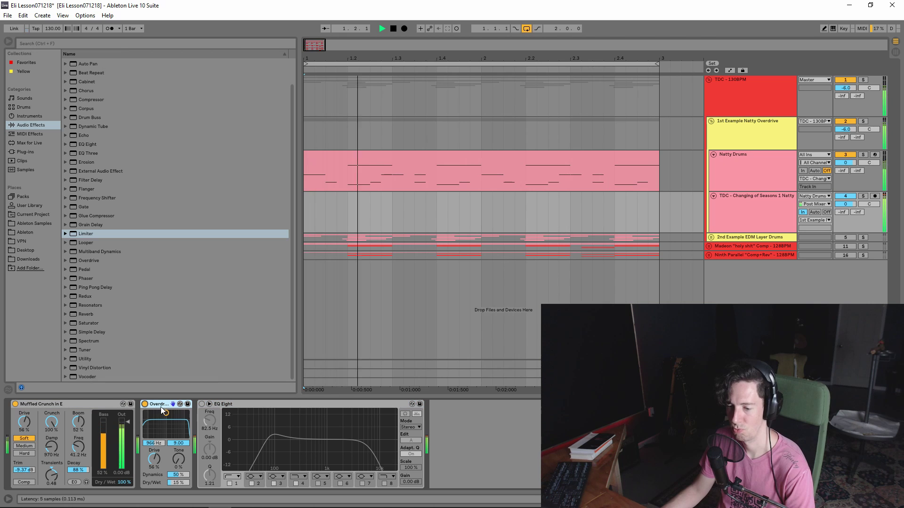
pyautogui.click(235, 405)
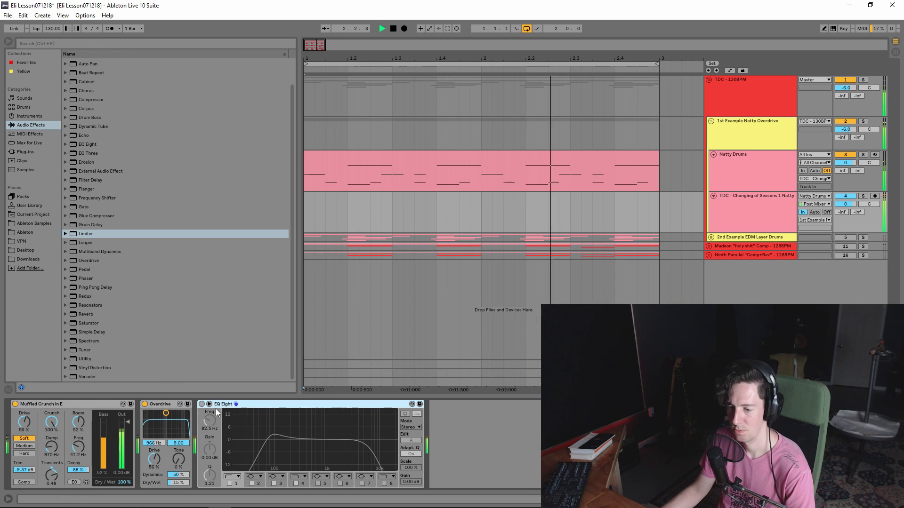
pyautogui.click(201, 403)
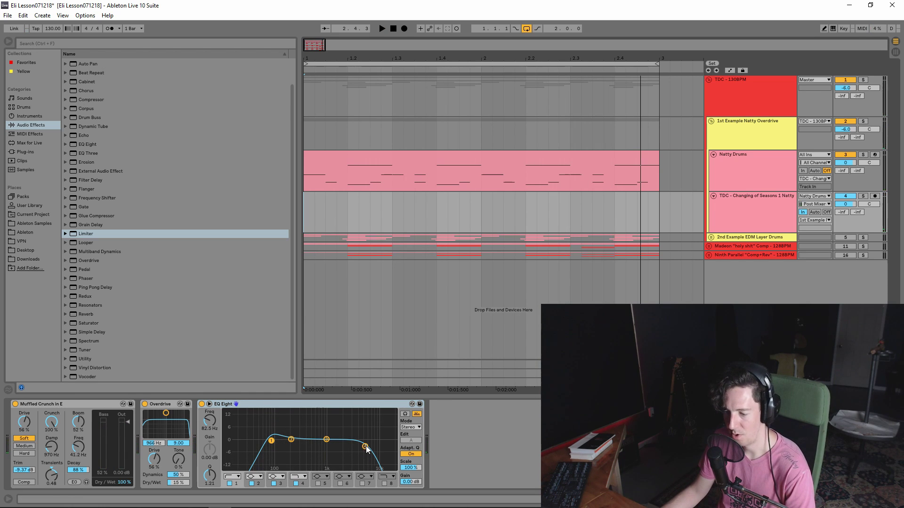
# Step: Sweep the frequency of EQ Eight's high-cut band 4 between 1.10 kHz and 22.0 kHz while auditioning the drums
pyautogui.click(309, 488)
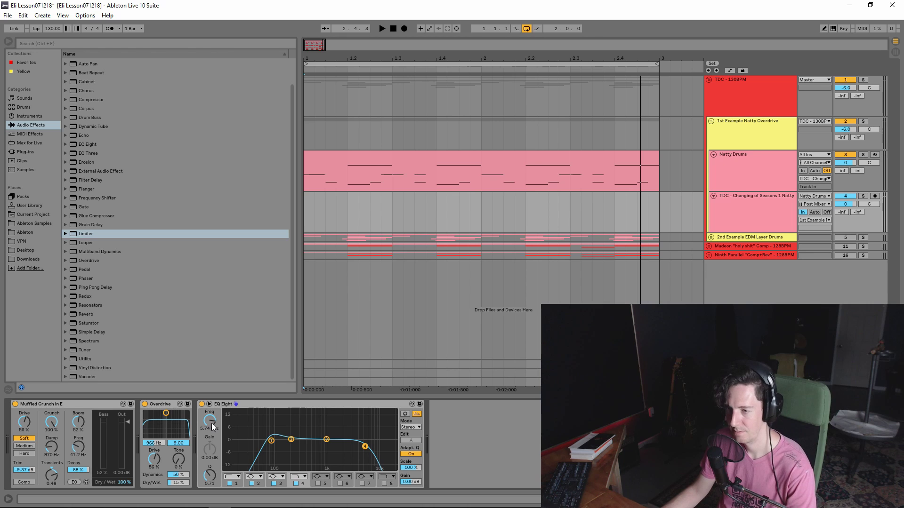
pyautogui.press('space')
pyautogui.moveTo(212, 426); pyautogui.dragTo(212, 408)
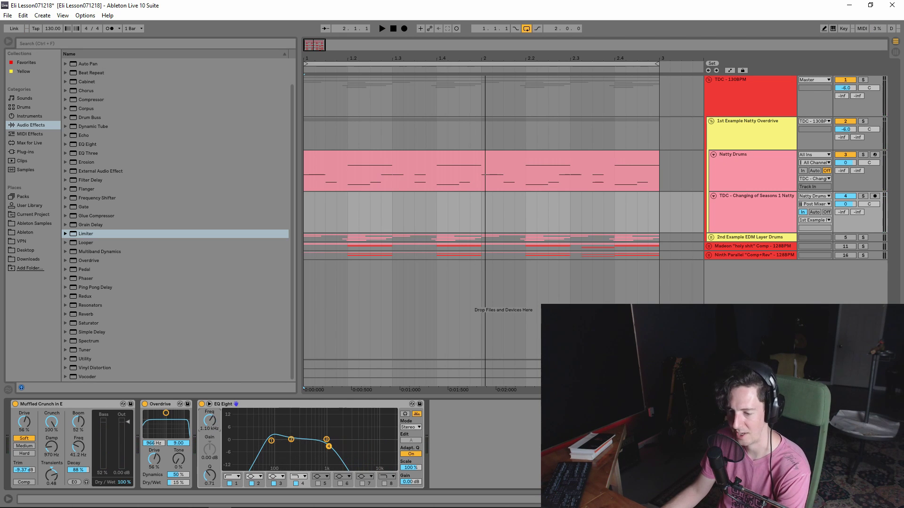
pyautogui.press('space')
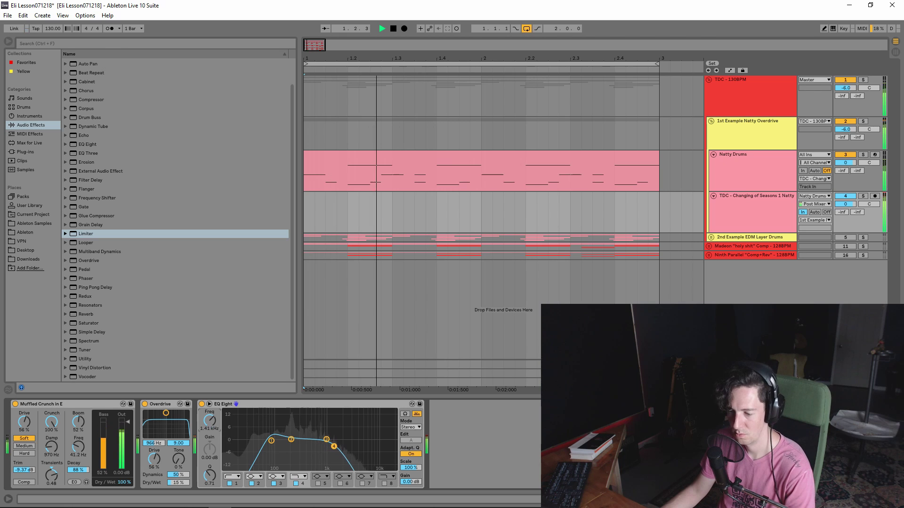
pyautogui.moveTo(212, 422); pyautogui.dragTo(211, 405)
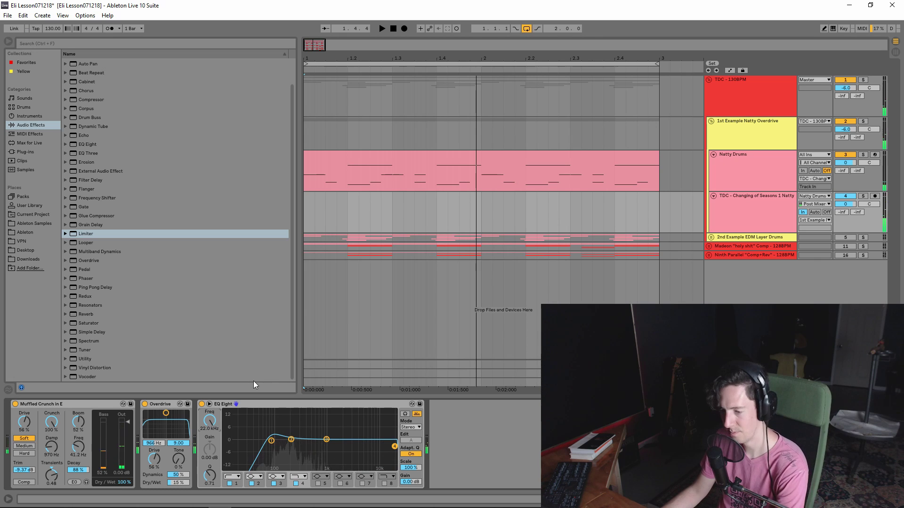
# Step: Set the frequency of EQ Eight's high-cut band 4 to 4.49 kHz
pyautogui.click(267, 412)
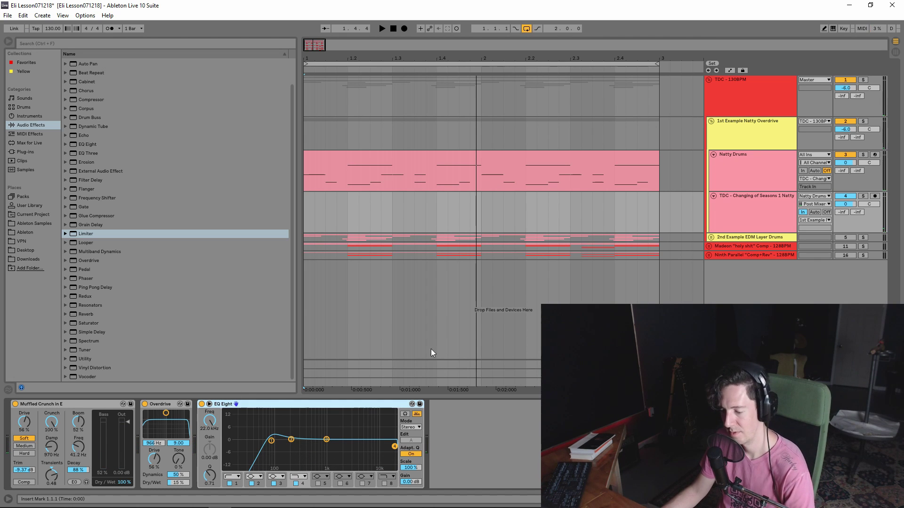
pyautogui.click(414, 351)
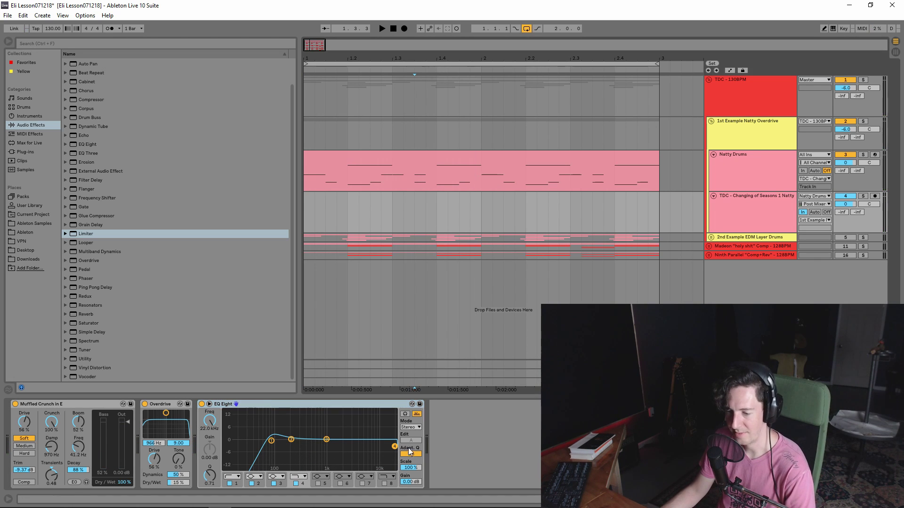
pyautogui.moveTo(207, 422); pyautogui.dragTo(207, 438)
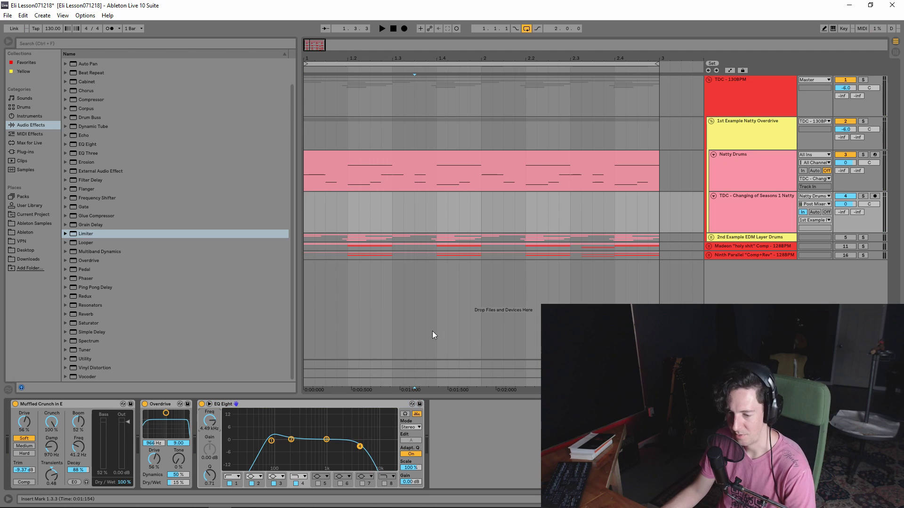
# Step: Examine the three effects in the TDC - Changing of Seasons 1 Natty chain and the instrument on the Natty Drums track
pyautogui.click(231, 408)
pyautogui.click(170, 408)
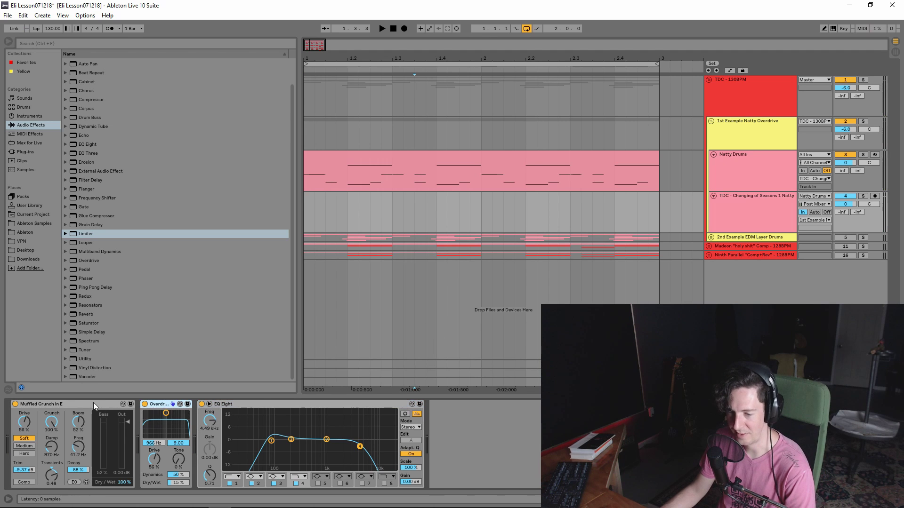
pyautogui.click(93, 405)
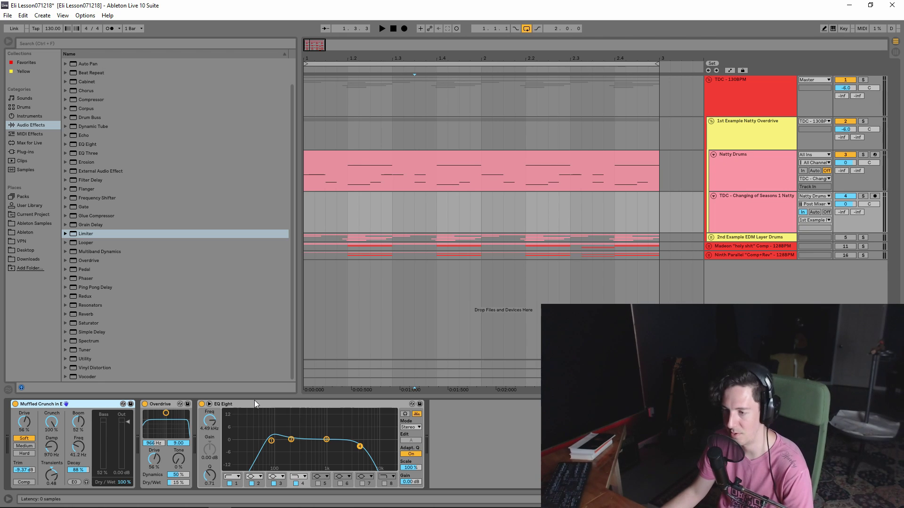
pyautogui.click(748, 177)
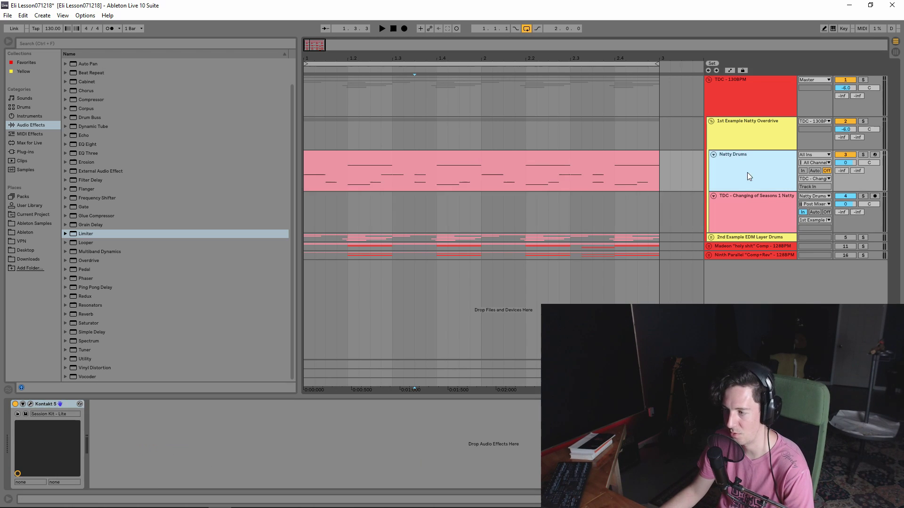
pyautogui.click(756, 214)
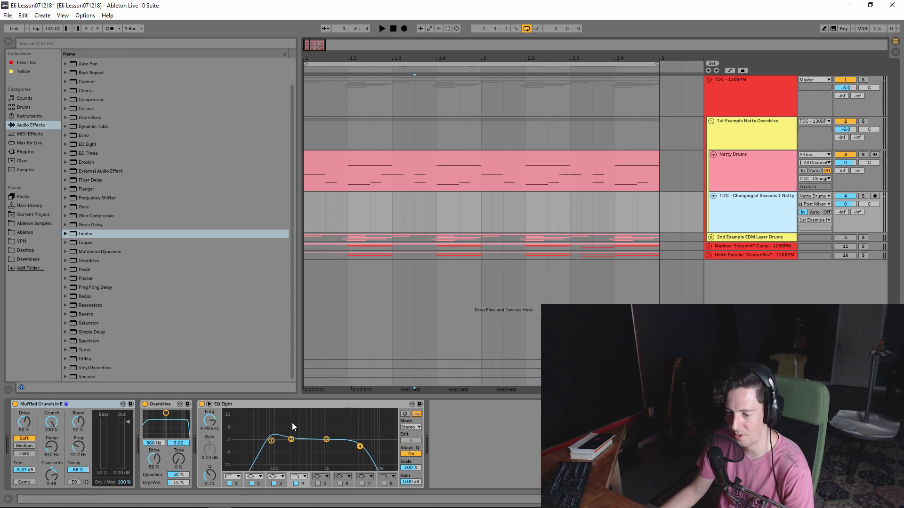
pyautogui.click(276, 404)
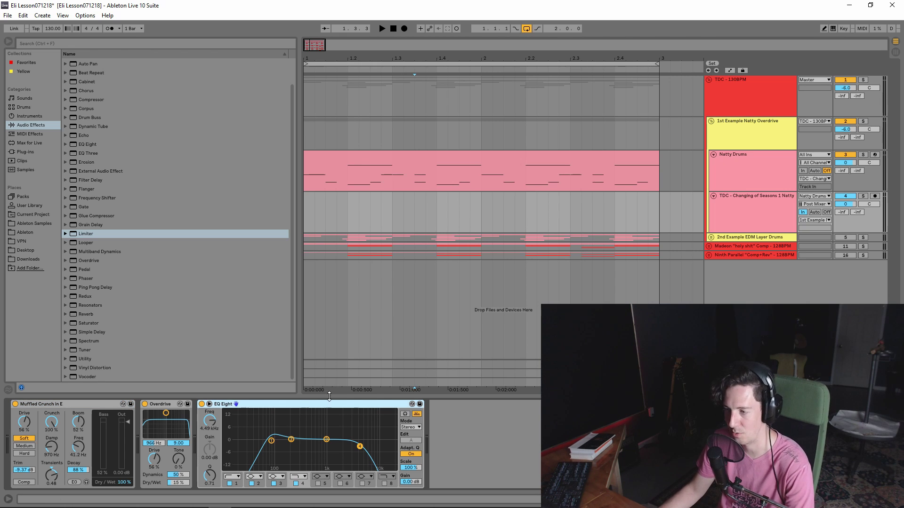
# Step: Play the drums and deactivate EQ Eight's low-cut band 1 and high-cut band 4
pyautogui.press('space')
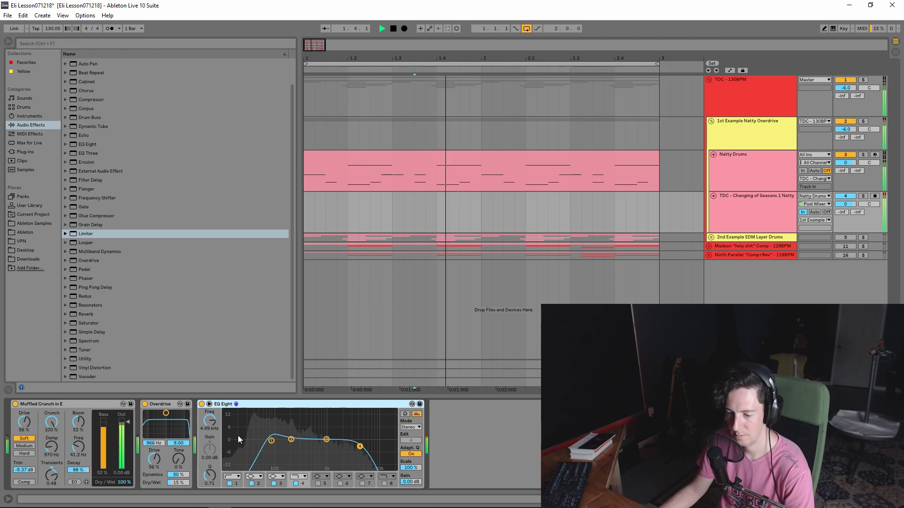
pyautogui.click(230, 484)
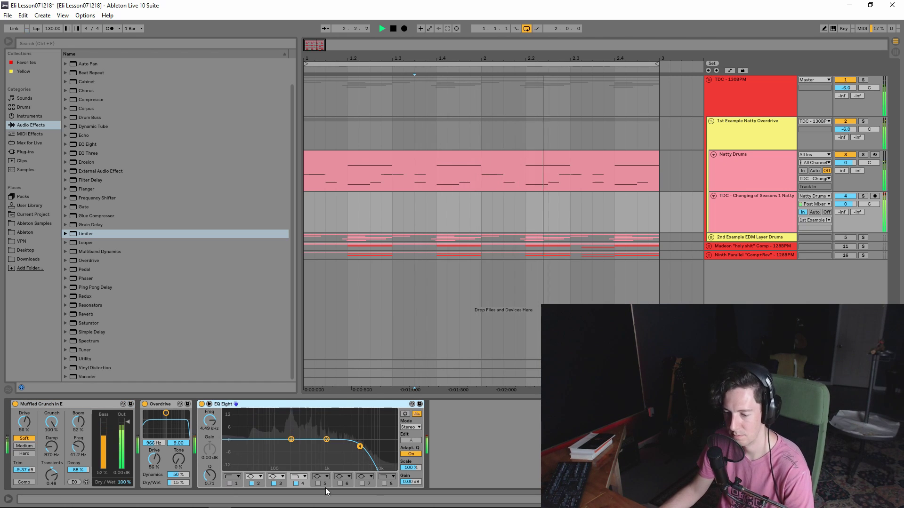
pyautogui.click(296, 483)
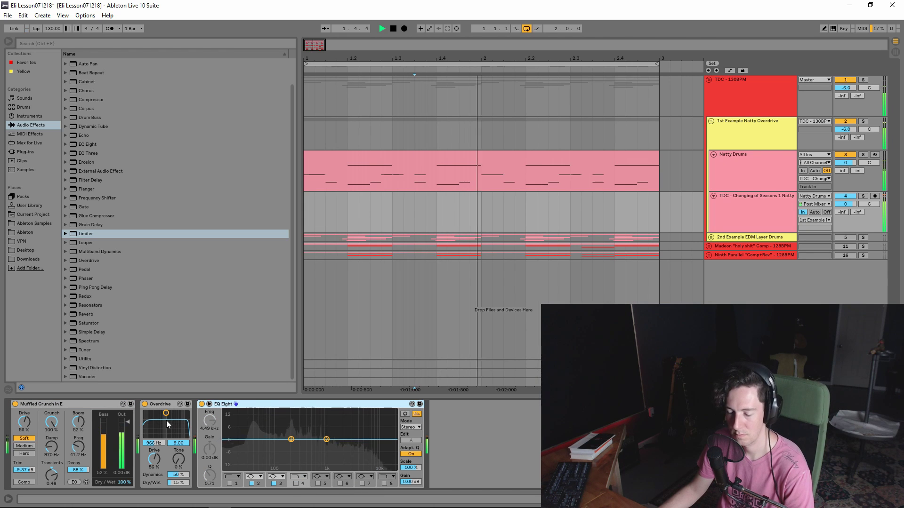
# Step: Set the Overdrive to 161 Hz, bandwidth 5.99, Dry/Wet 54% and Tone 63%, and set the Muffled Crunch in E output to 1.87 dB
pyautogui.moveTo(167, 413); pyautogui.dragTo(153, 421)
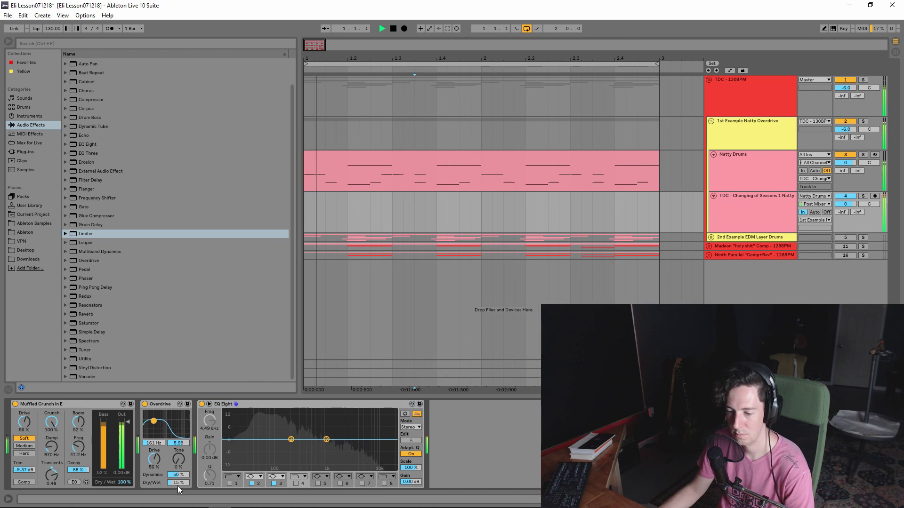
pyautogui.moveTo(178, 483); pyautogui.dragTo(177, 455)
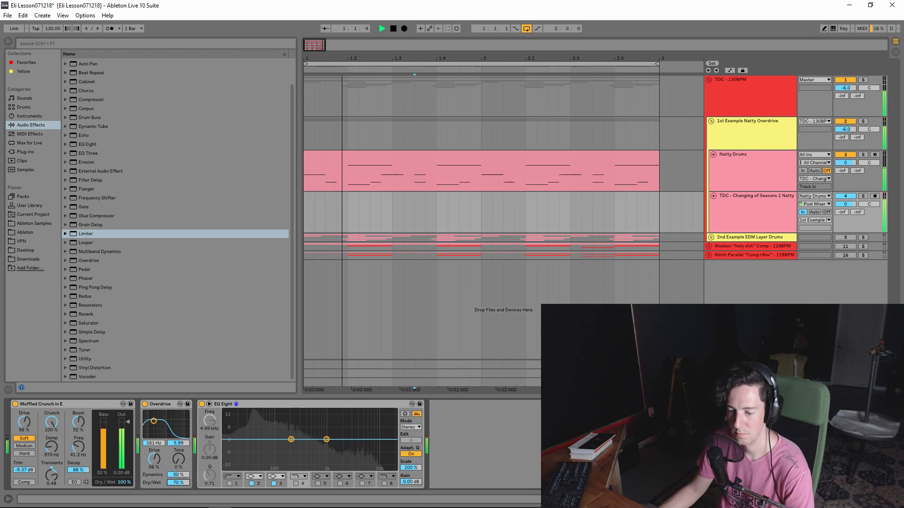
pyautogui.moveTo(177, 484); pyautogui.dragTo(174, 493)
pyautogui.moveTo(182, 458); pyautogui.dragTo(181, 437)
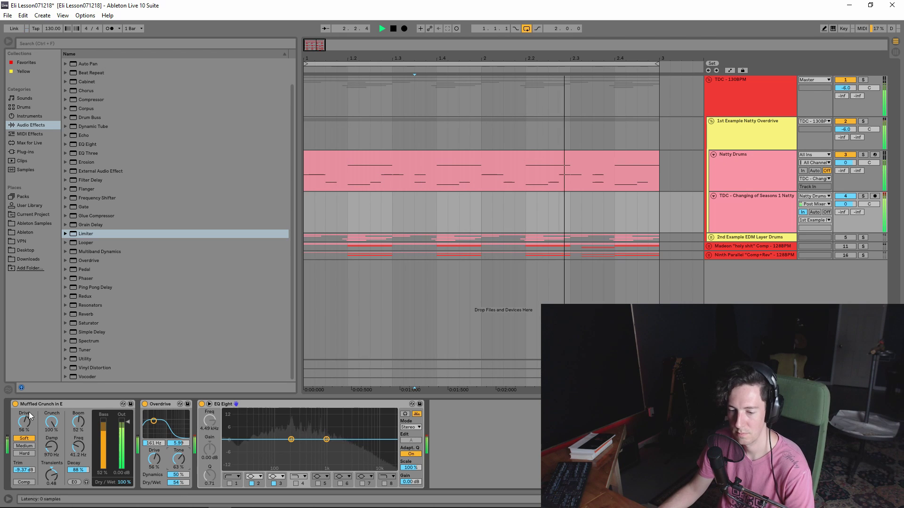
pyautogui.moveTo(127, 474); pyautogui.dragTo(128, 474)
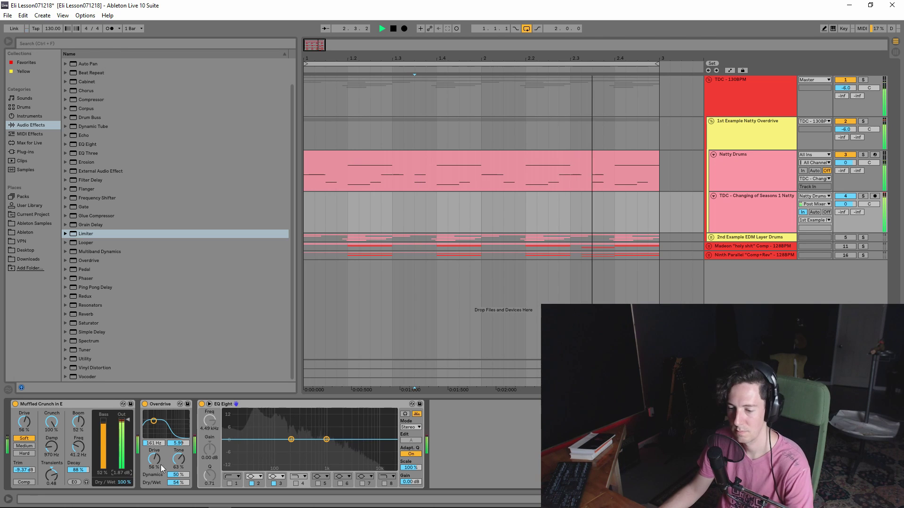
# Step: Move EQ Eight's band 3 up to the frequency of the high-cut band, and reactivate high-cut band 4
pyautogui.moveTo(326, 440); pyautogui.dragTo(359, 441)
pyautogui.click(296, 483)
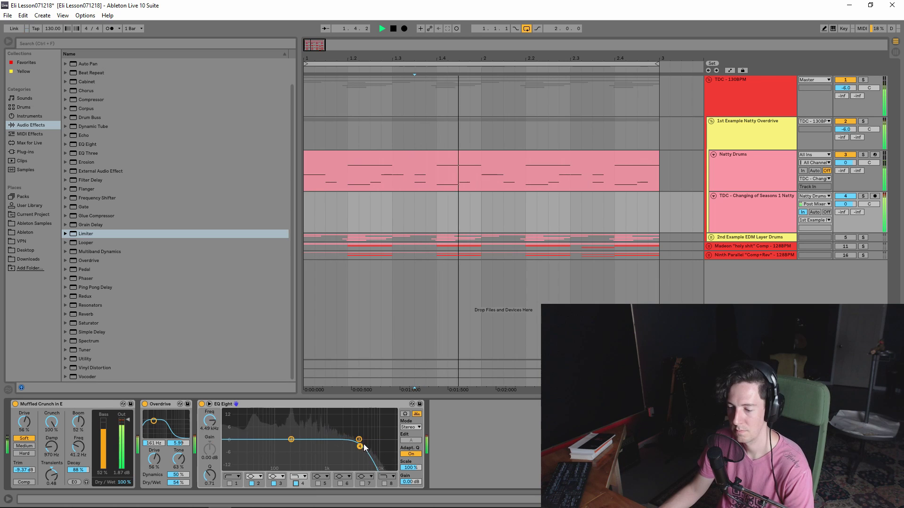
# Step: Change EQ Eight's band 4 to a high shelf, boost bands 3 and 4 near 1.4 kHz by about 6 dB, and boost band 2 by 4.59 dB at 45.4 Hz
pyautogui.click(299, 477)
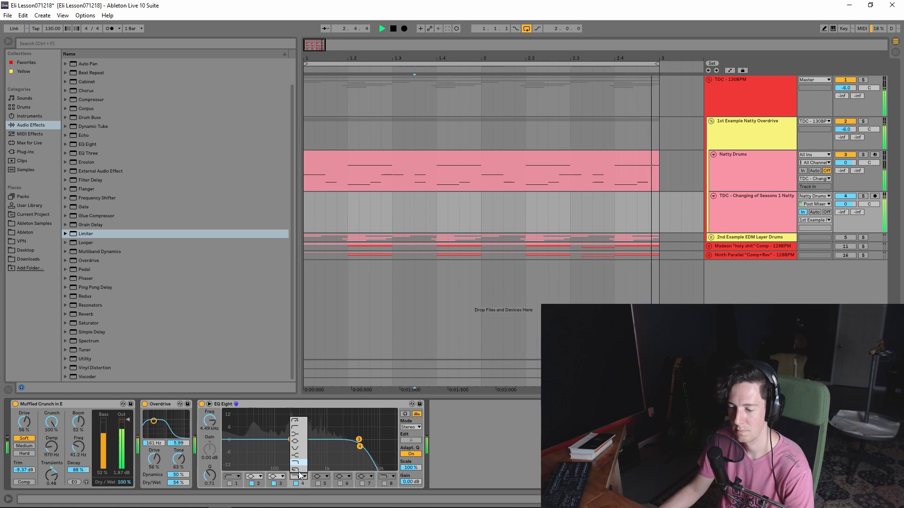
pyautogui.click(299, 455)
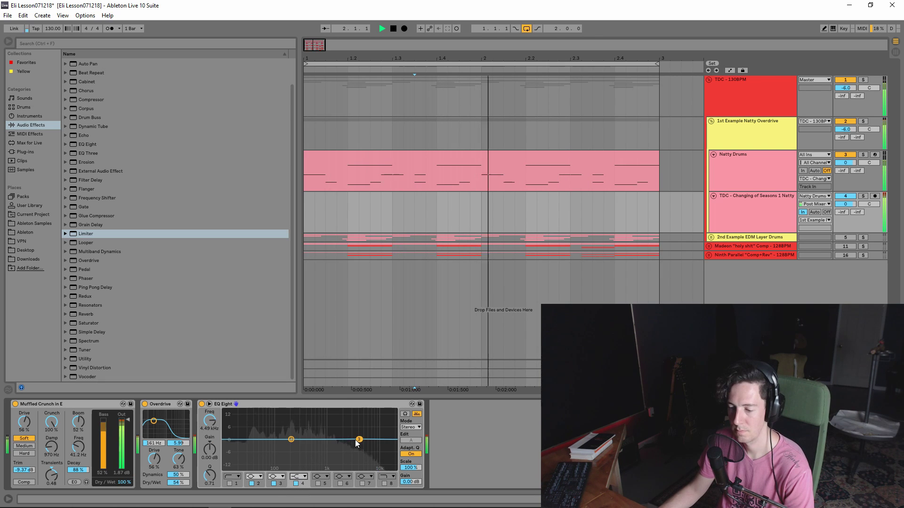
pyautogui.moveTo(360, 439); pyautogui.dragTo(258, 431)
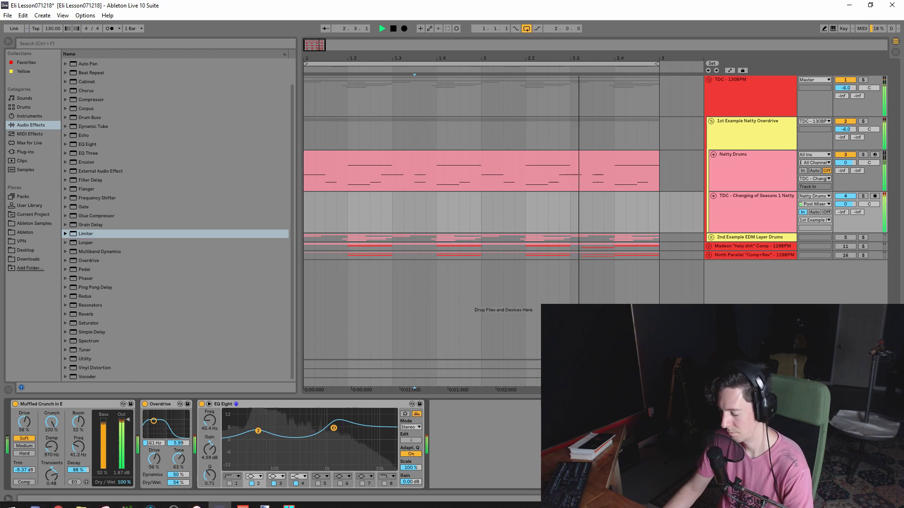
pyautogui.press('space')
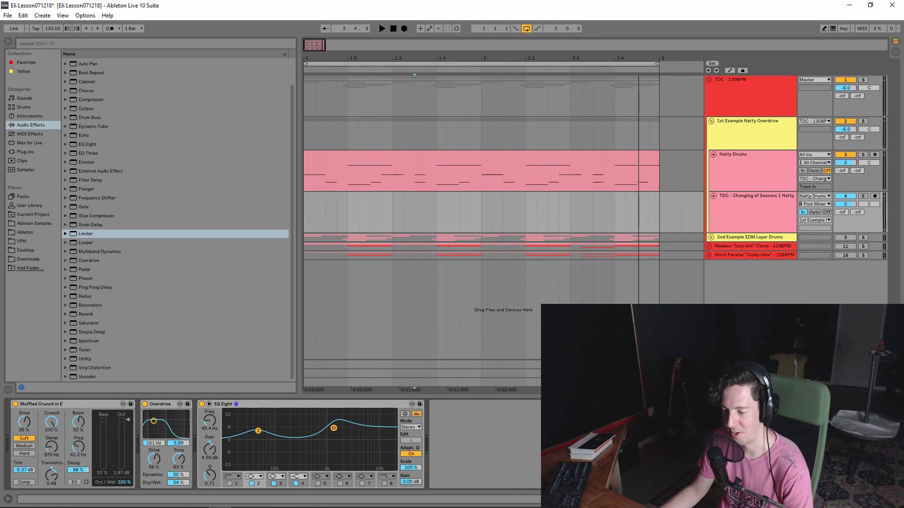
# Step: Review the EQ Eight, Overdrive and Muffled Crunch in E devices, and expand EQ Eight's large curve display
pyautogui.click(304, 403)
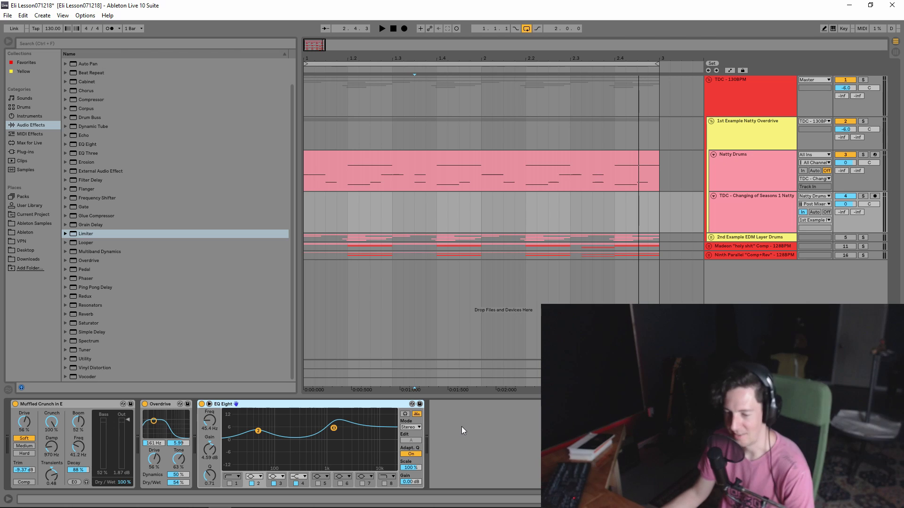
pyautogui.click(158, 404)
pyautogui.click(100, 403)
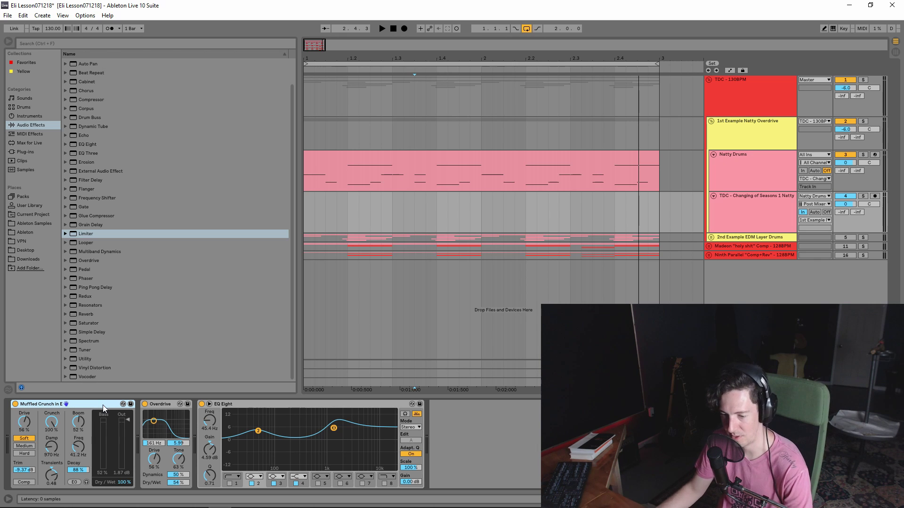
pyautogui.click(152, 405)
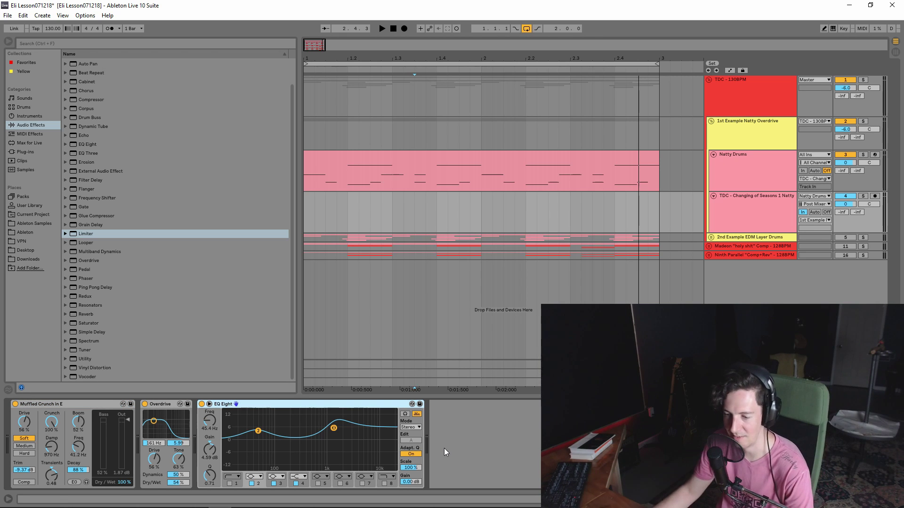
pyautogui.click(209, 405)
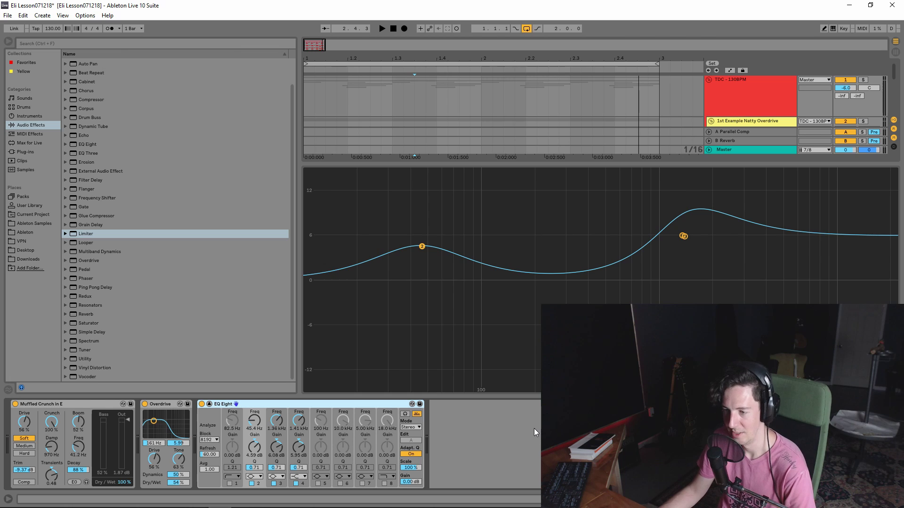
# Step: Undo the recent EQ Eight, Overdrive and Muffled Crunch in E output changes, and play the drums with the earlier settings
pyautogui.hotkey('ctrl', 'z')
pyautogui.hotkey('ctrl', 'z')
pyautogui.hotkey('ctrl', 'z')
pyautogui.hotkey('ctrl', 'z')
pyautogui.hotkey('ctrl', 'z')
pyautogui.hotkey('ctrl', 'z')
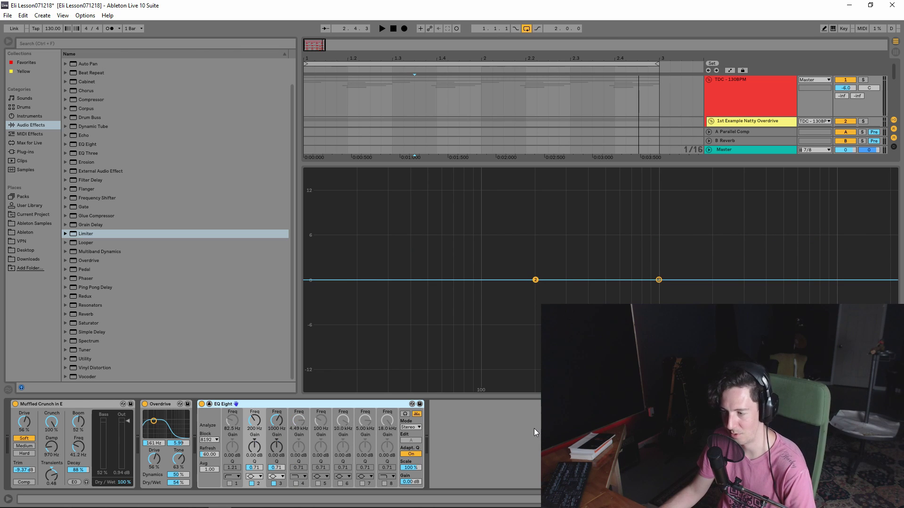
pyautogui.hotkey('ctrl', 'z')
pyautogui.hotkey('ctrl', 'z')
pyautogui.hotkey('ctrl', 'z')
pyautogui.hotkey('ctrl', 'z')
pyautogui.hotkey('ctrl', 'z')
pyautogui.hotkey('ctrl', 'z')
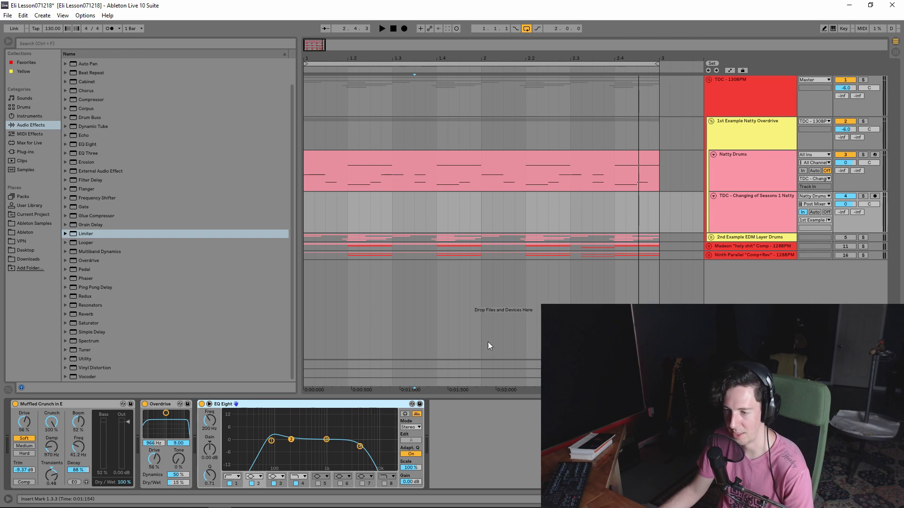
pyautogui.press('space')
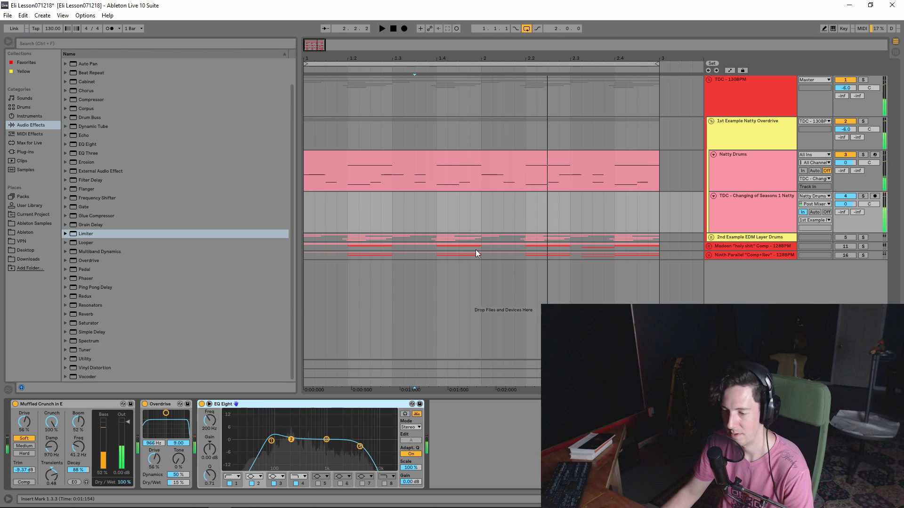
# Step: Select the Natty Drums and TDC - Changing of Seasons 1 Natty tracks together and collapse both
pyautogui.click(738, 204)
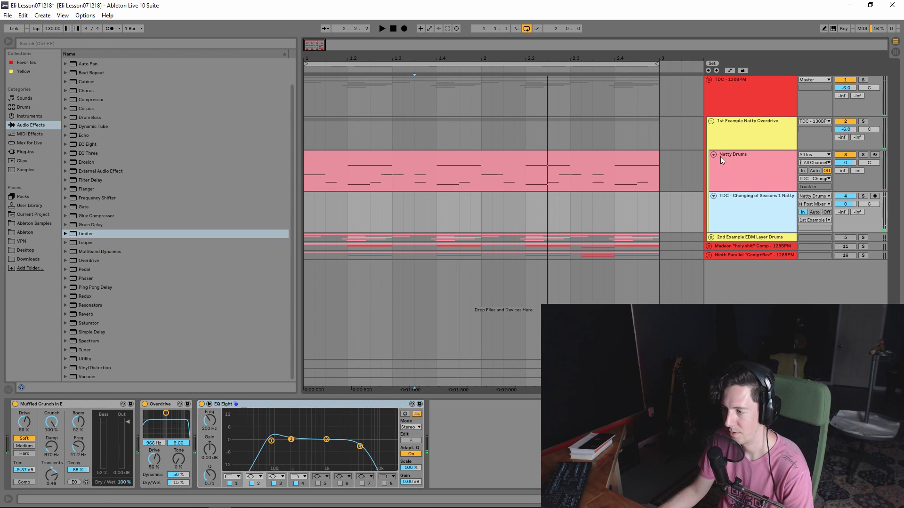
pyautogui.click(722, 158)
pyautogui.click(724, 196)
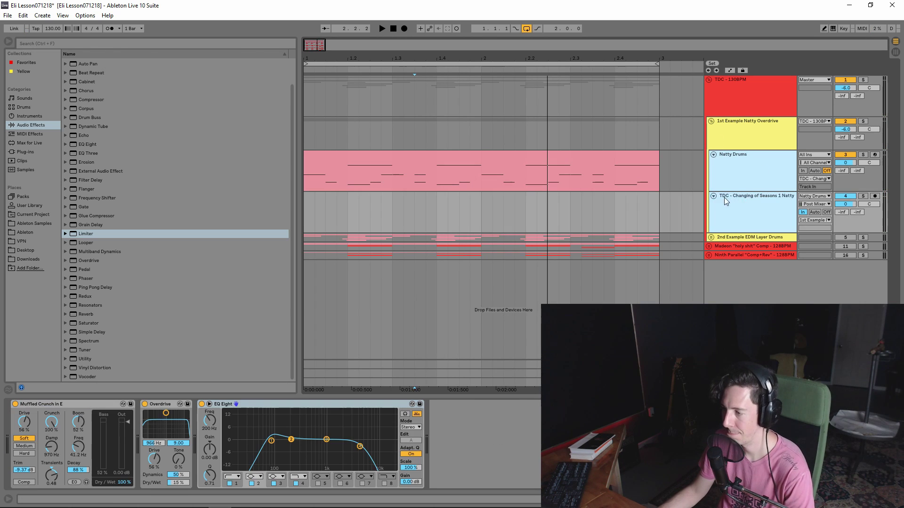
pyautogui.keyDown('alt'); pyautogui.click(713, 196); pyautogui.keyUp('alt')
# Step: Fold and deactivate the 1st Example Natty Overdrive group, and activate and unfold the 2nd Example EDM Layer Drums group instead
pyautogui.click(733, 131)
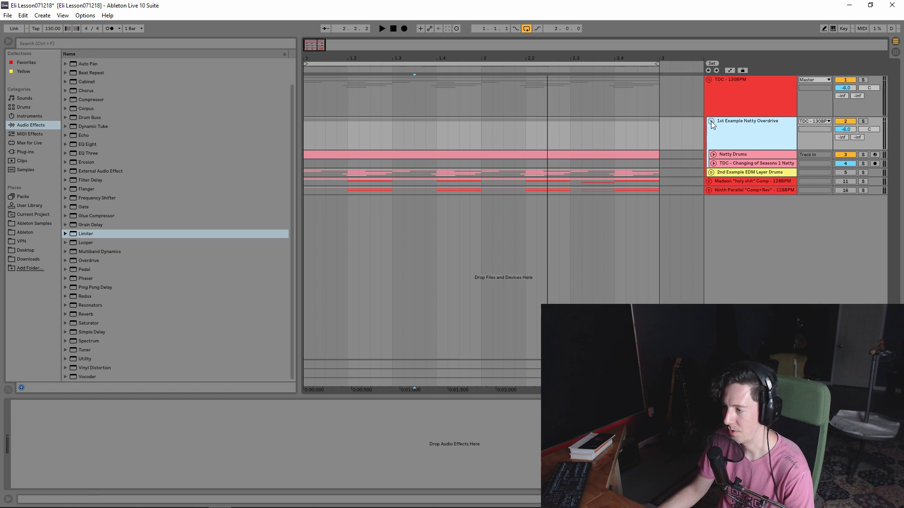
pyautogui.click(711, 121)
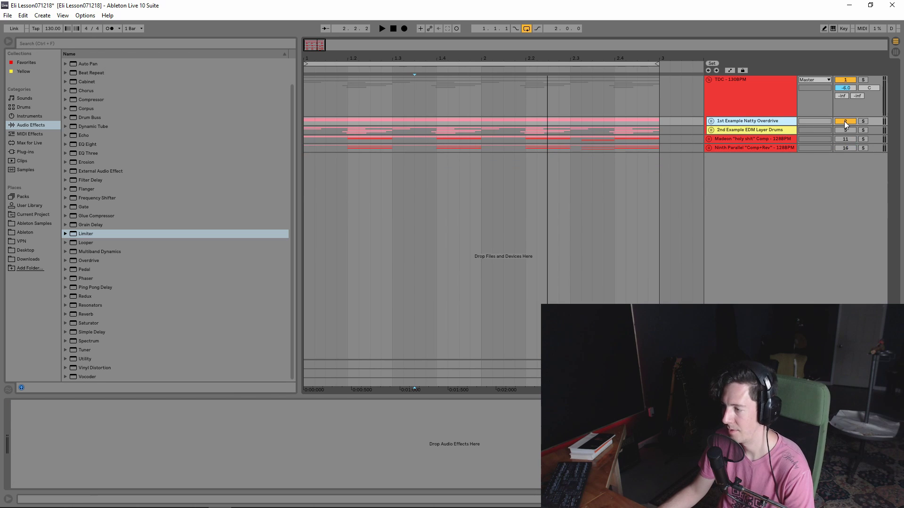
pyautogui.click(738, 129)
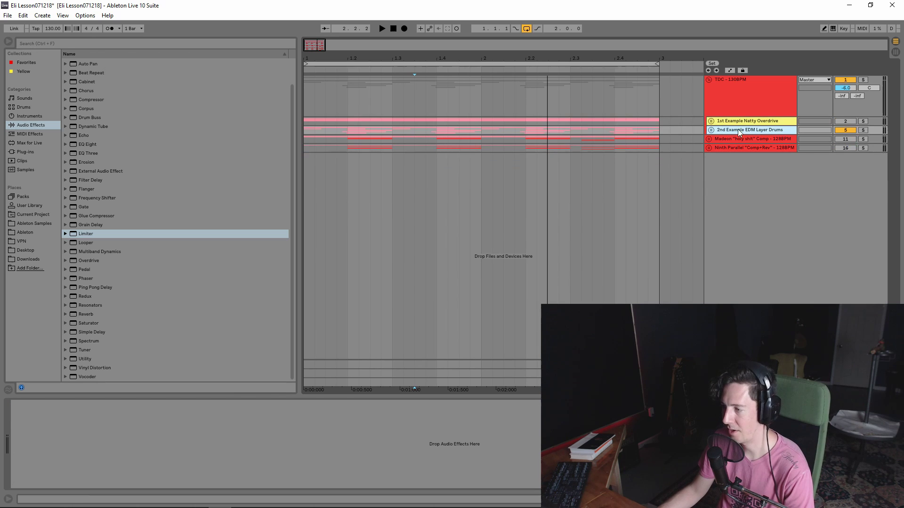
pyautogui.click(711, 129)
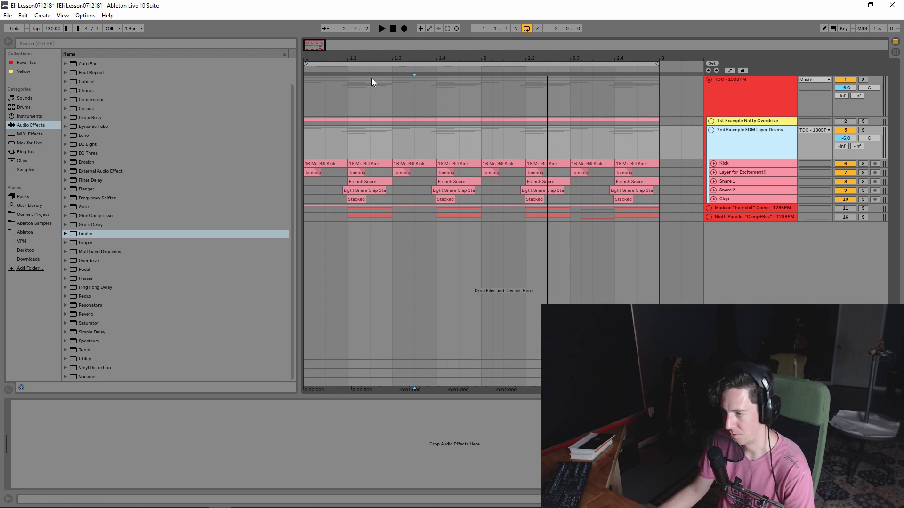
# Step: Deactivate the Snare 1, Snare 2, Clap and Layer for Excitement!! tracks so that only the Kick stays active in the group
pyautogui.click(753, 182)
pyautogui.keyDown('shift'); pyautogui.click(755, 196); pyautogui.keyUp('shift')
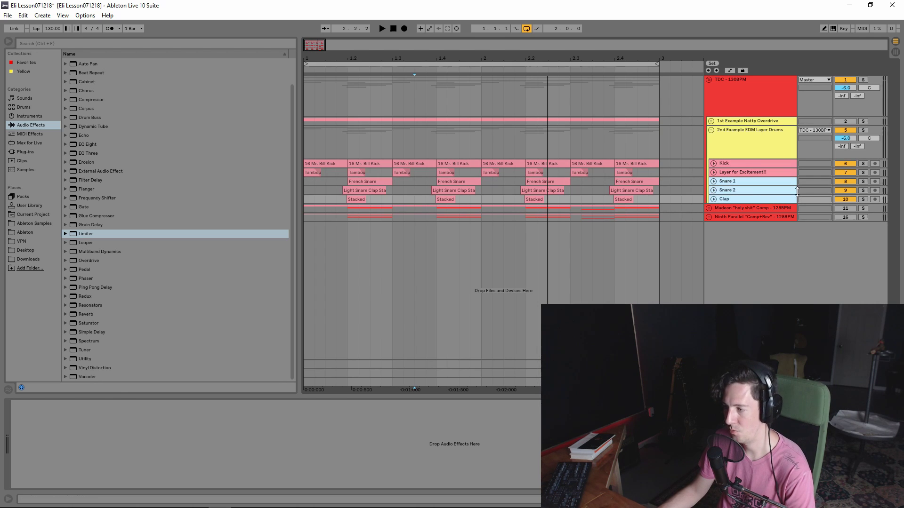
pyautogui.click(846, 182)
pyautogui.click(773, 171)
pyautogui.click(845, 173)
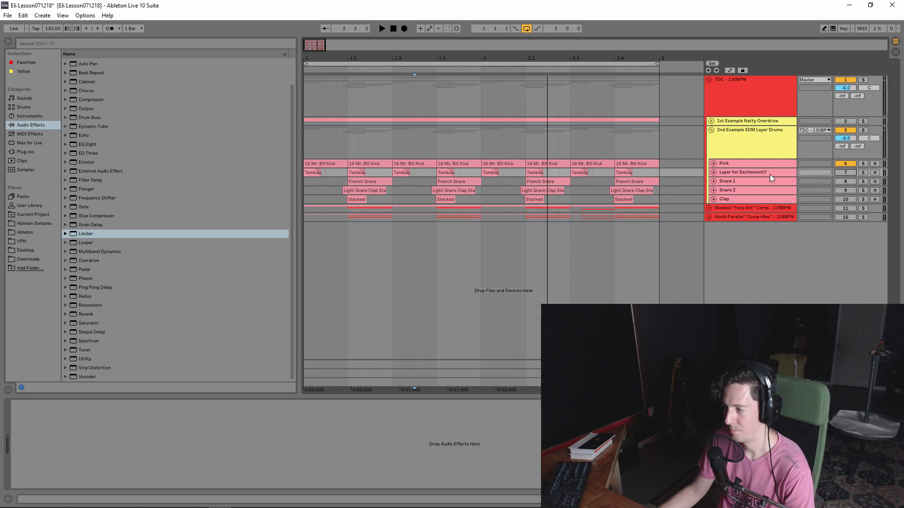
# Step: Expand the Kick track to show its waveforms, and select its first 16 Mr. Bill Kick clip
pyautogui.click(760, 164)
pyautogui.click(712, 163)
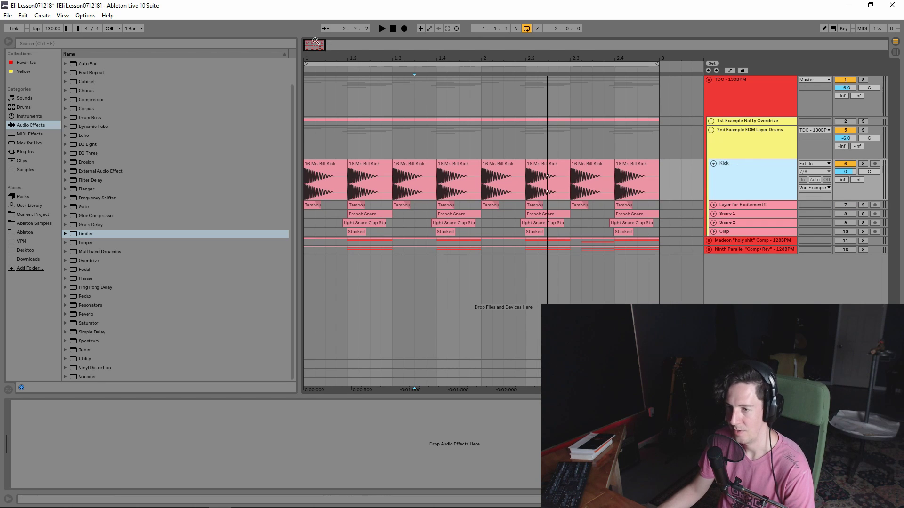
pyautogui.moveTo(308, 44); pyautogui.dragTo(309, 83)
pyautogui.click(318, 169)
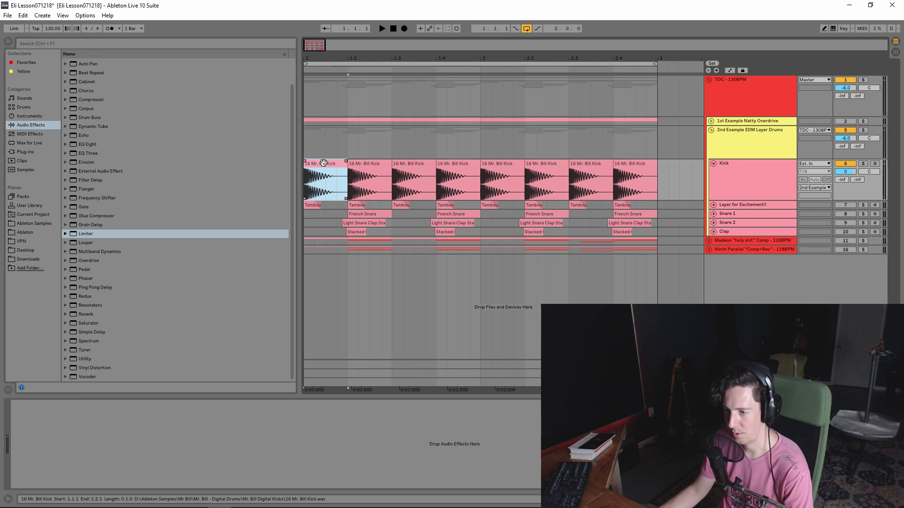
pyautogui.click(765, 186)
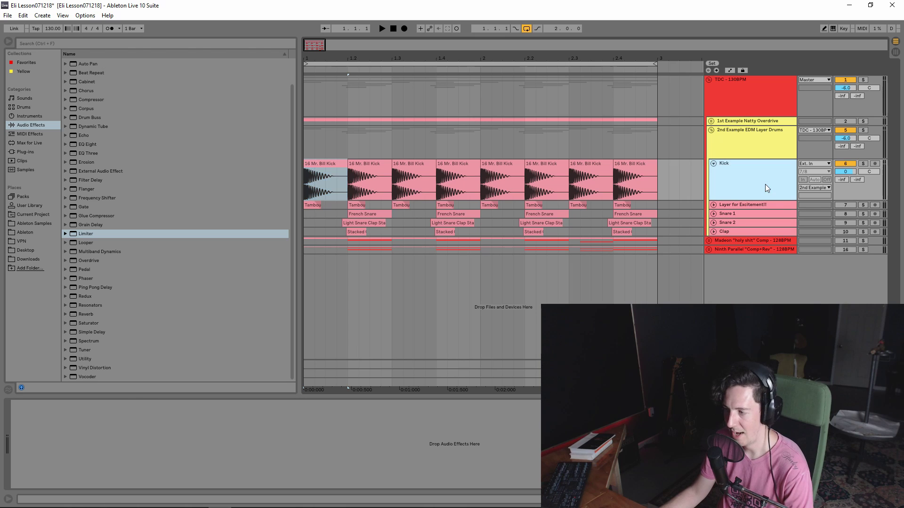
pyautogui.click(848, 80)
pyautogui.click(848, 81)
pyautogui.click(767, 155)
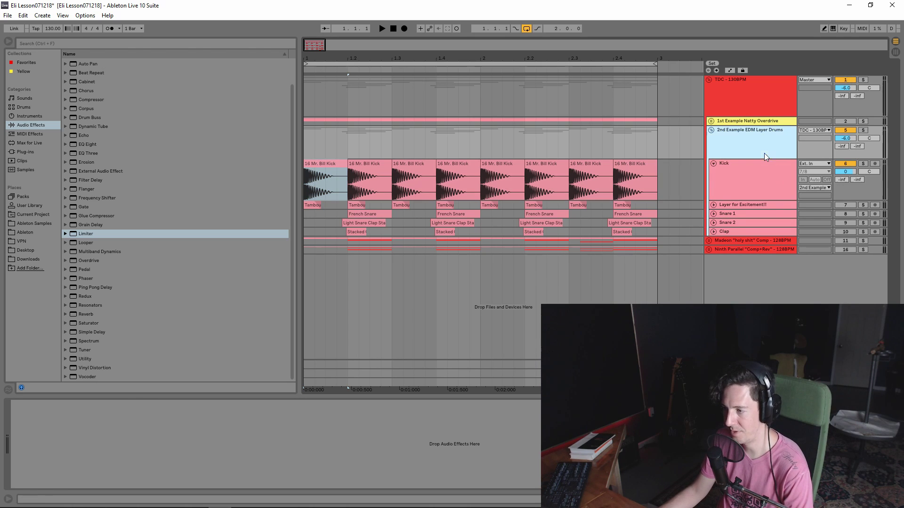
pyautogui.click(314, 170)
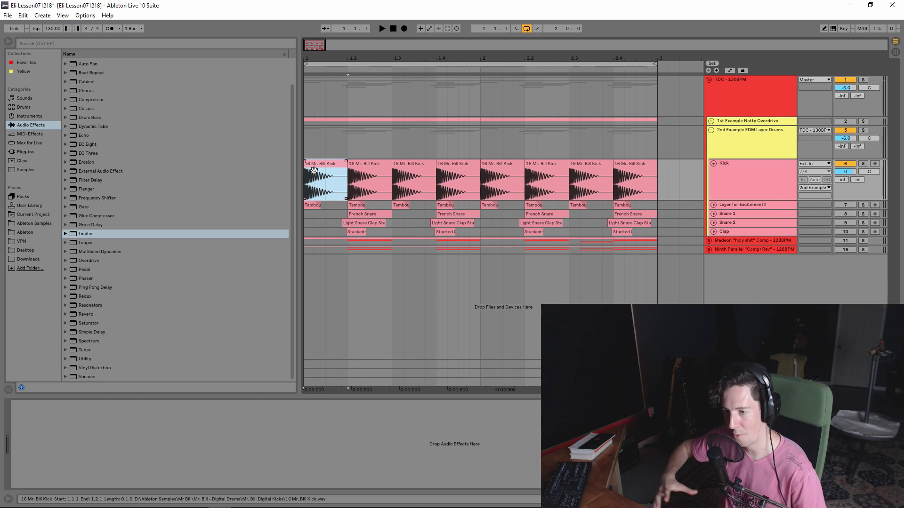
# Step: Add a Spectrum to the Kick track, and play from the first kick clip to view its frequency content
pyautogui.click(709, 184)
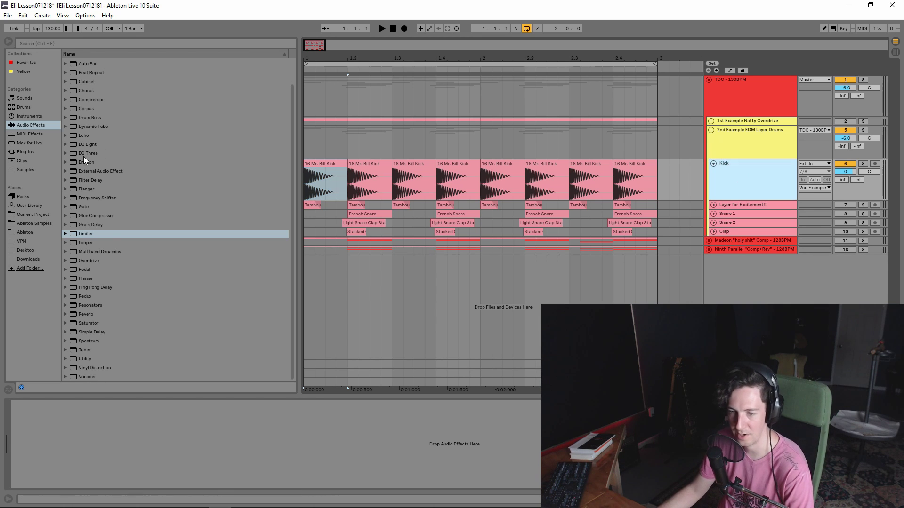
pyautogui.doubleClick(90, 343)
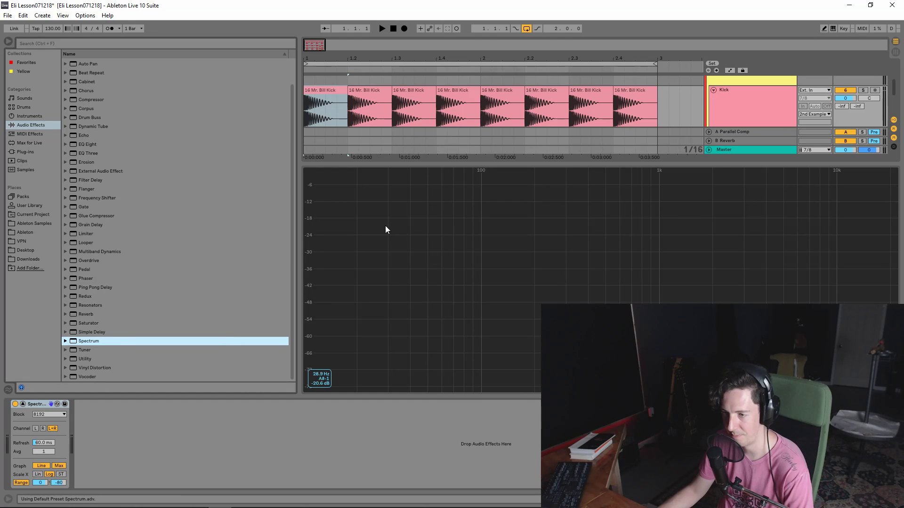
pyautogui.click(329, 94)
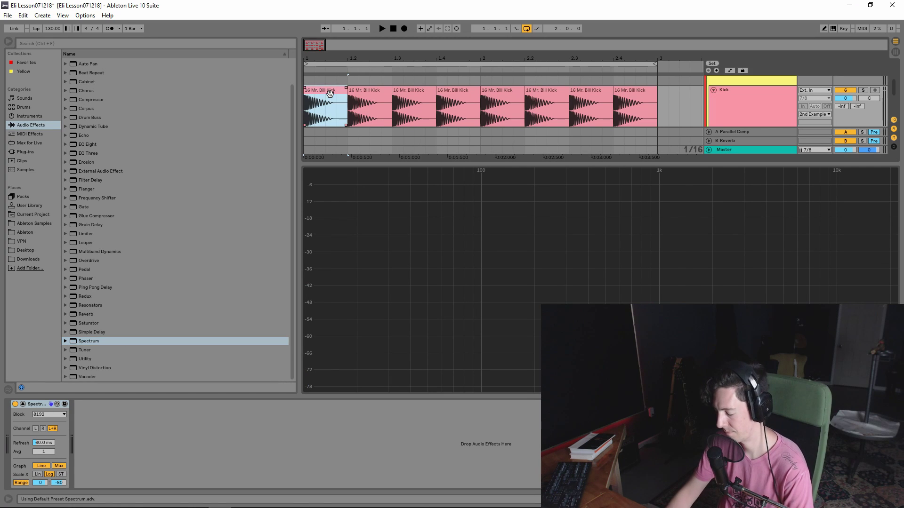
pyautogui.press('space')
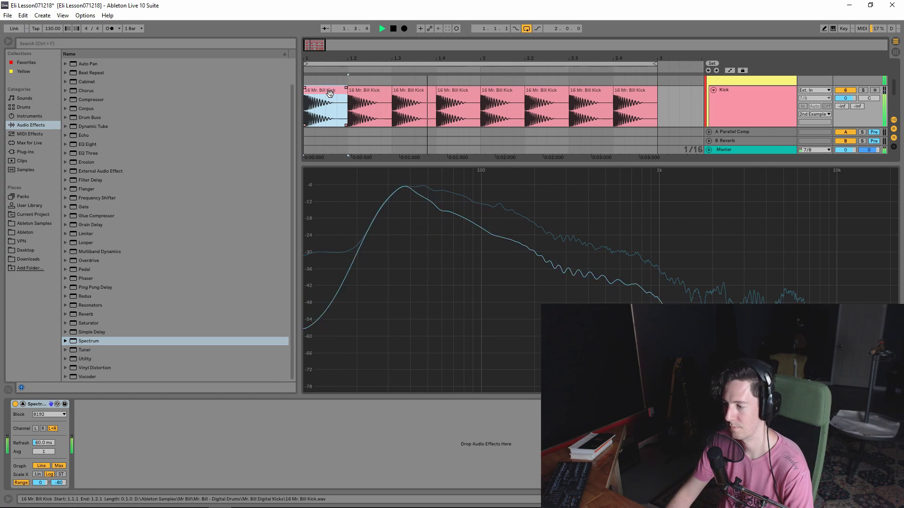
pyautogui.press('space')
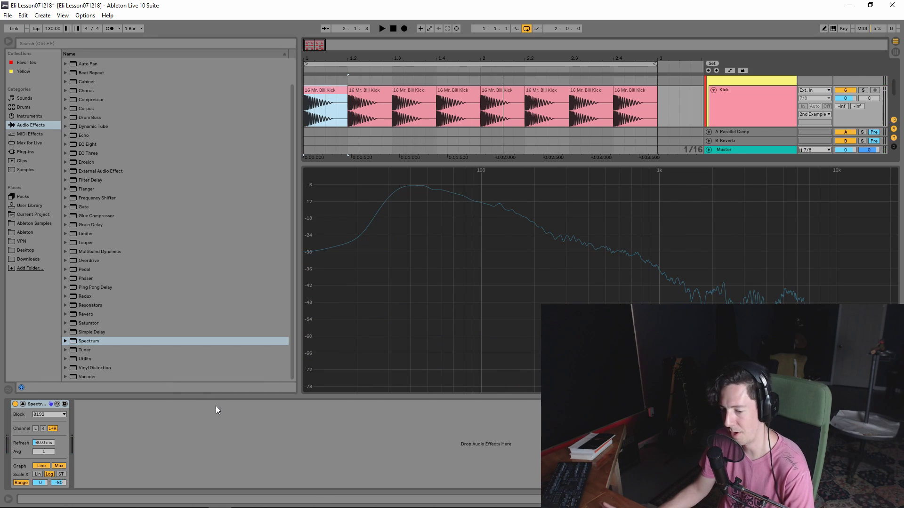
# Step: Try the Spectrum's automatic range while playing the kick
pyautogui.moveTo(216, 507)
pyautogui.moveTo(242, 498)
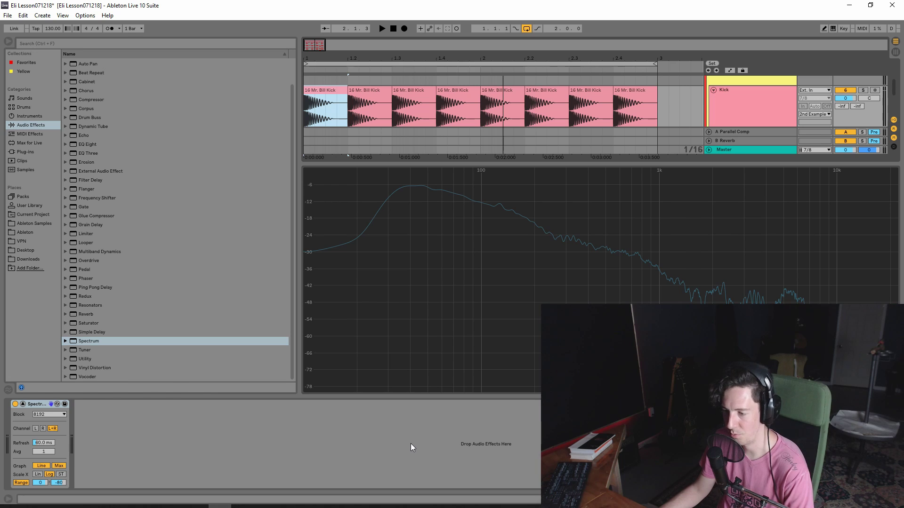
pyautogui.click(21, 482)
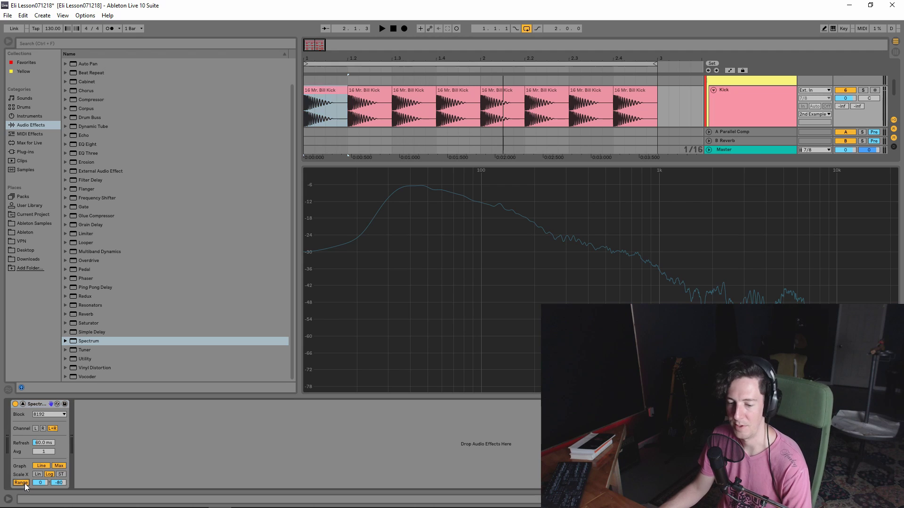
pyautogui.press('space')
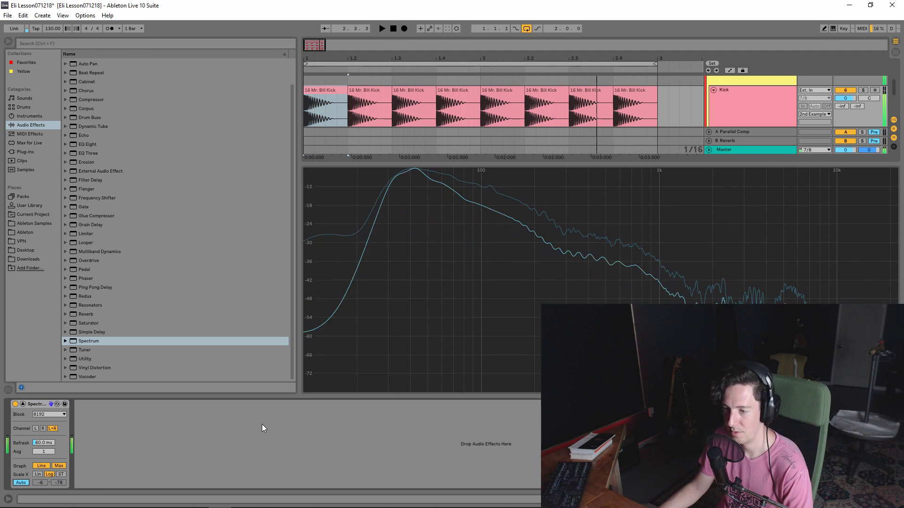
pyautogui.press('space')
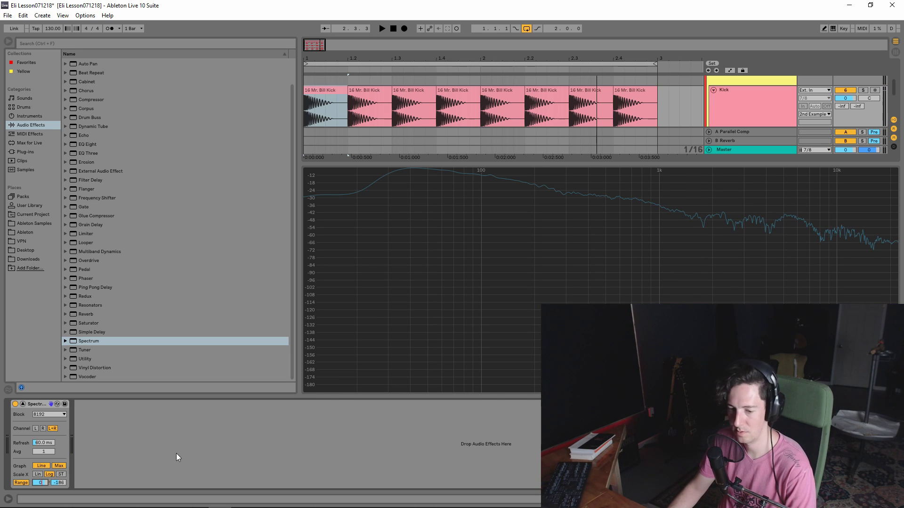
# Step: Set the Spectrum's fixed display range to run from 0 down to -80 dB
pyautogui.press('Return')
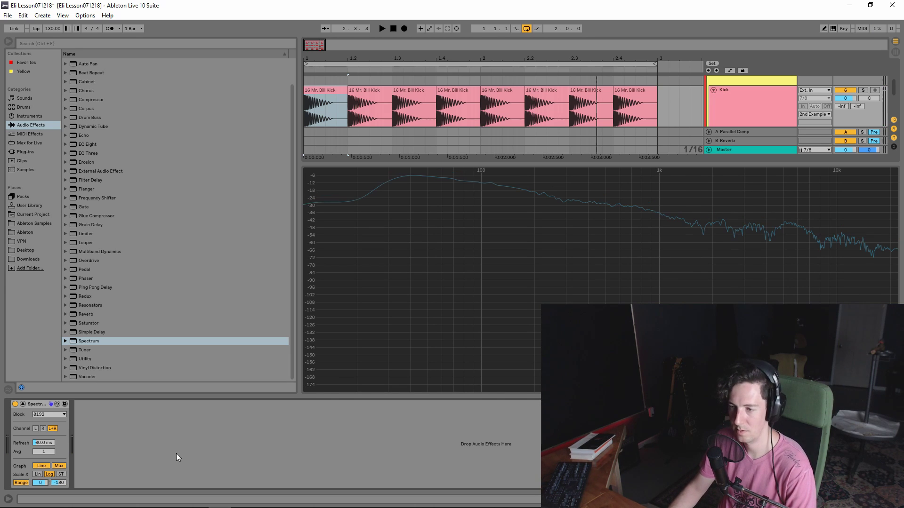
pyautogui.click(62, 483)
pyautogui.write('-80')
pyautogui.press('Return')
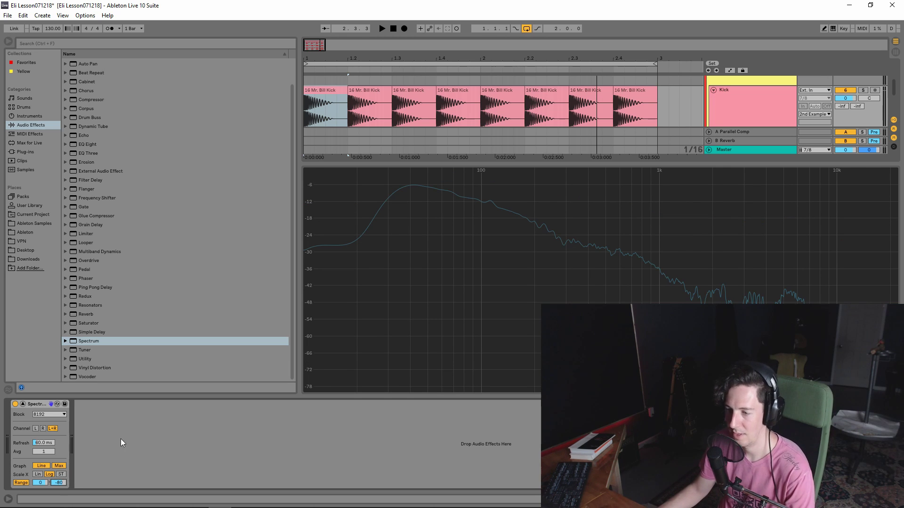
# Step: Play the kick in several passes and examine its low-end peak and high-frequency content on the Spectrum
pyautogui.press('space')
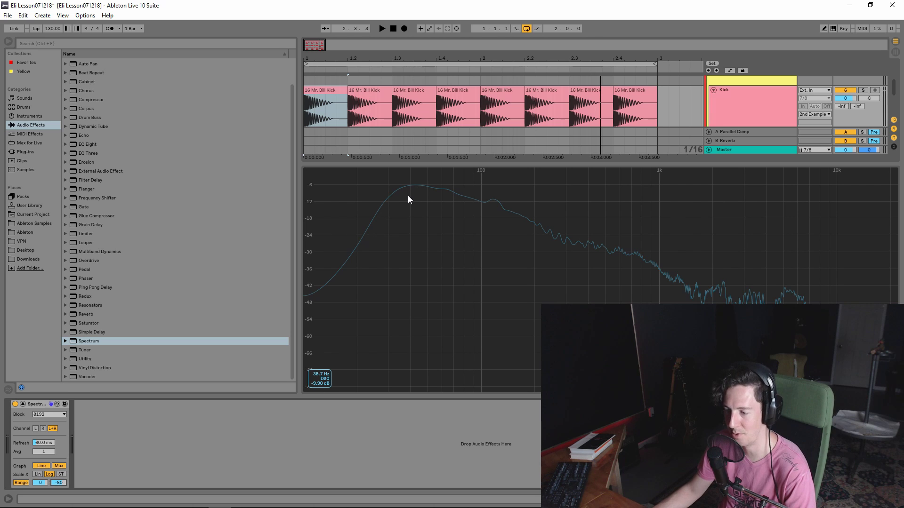
pyautogui.press('space')
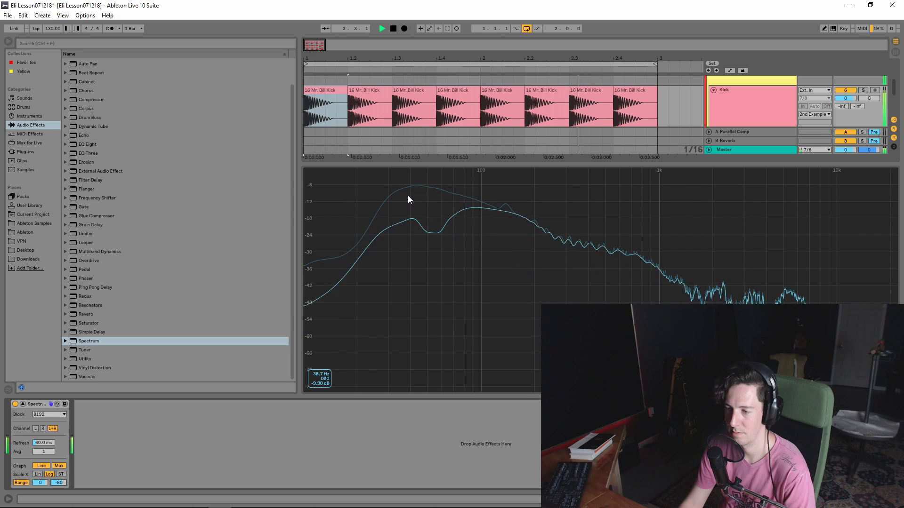
pyautogui.press('space')
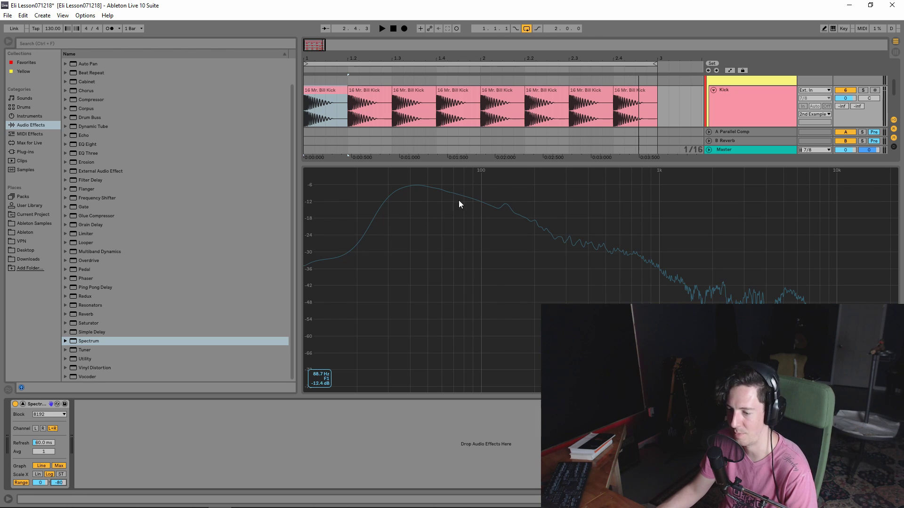
pyautogui.press('space')
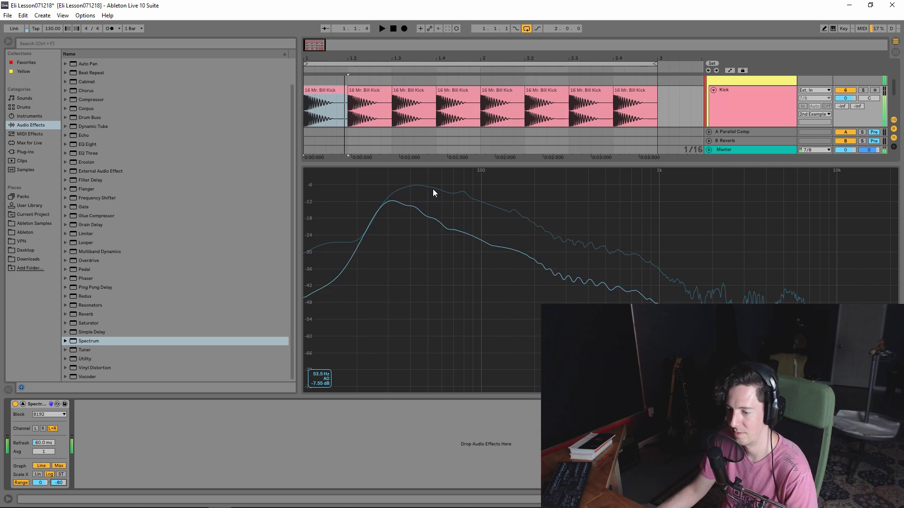
pyautogui.press('space')
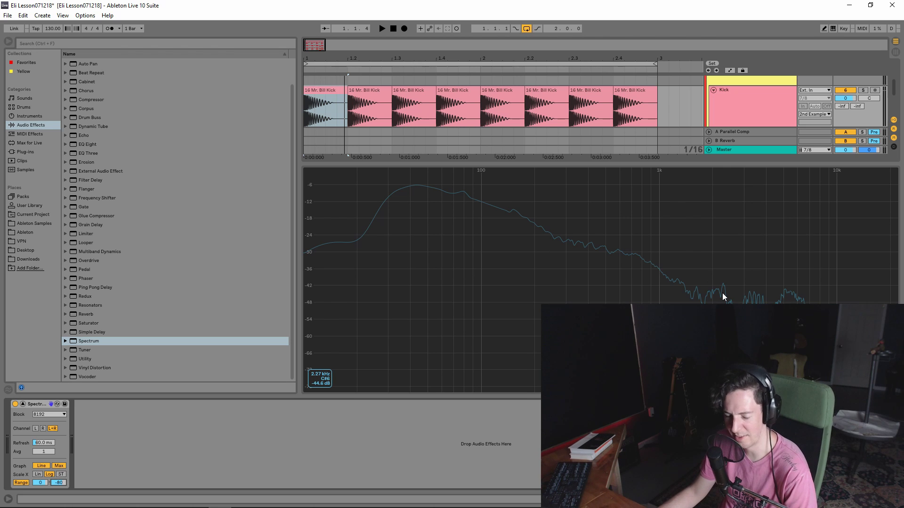
pyautogui.press('space')
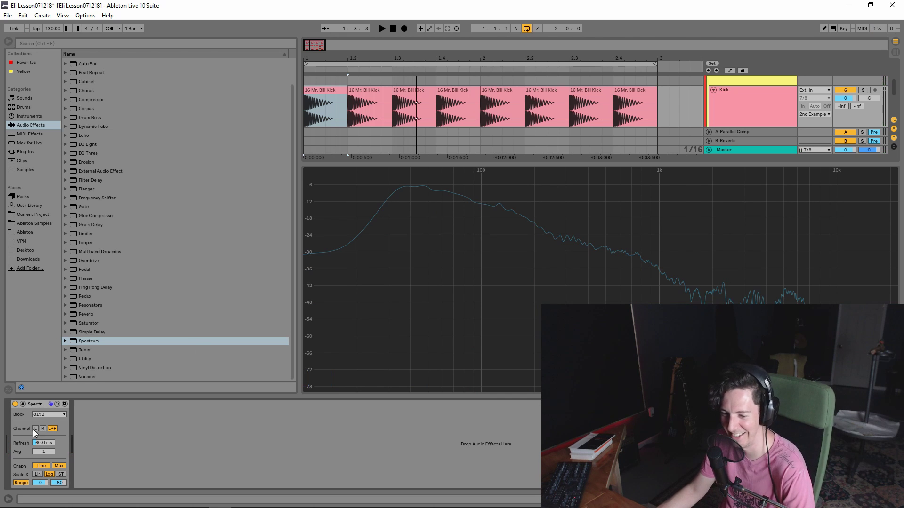
# Step: Return the Spectrum to its compact display and switch the device off
pyautogui.click(23, 403)
pyautogui.click(17, 404)
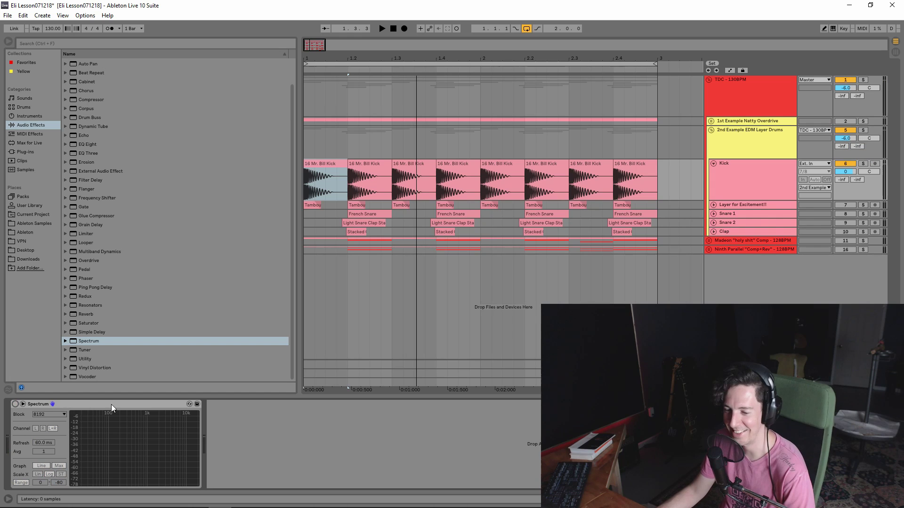
pyautogui.click(754, 181)
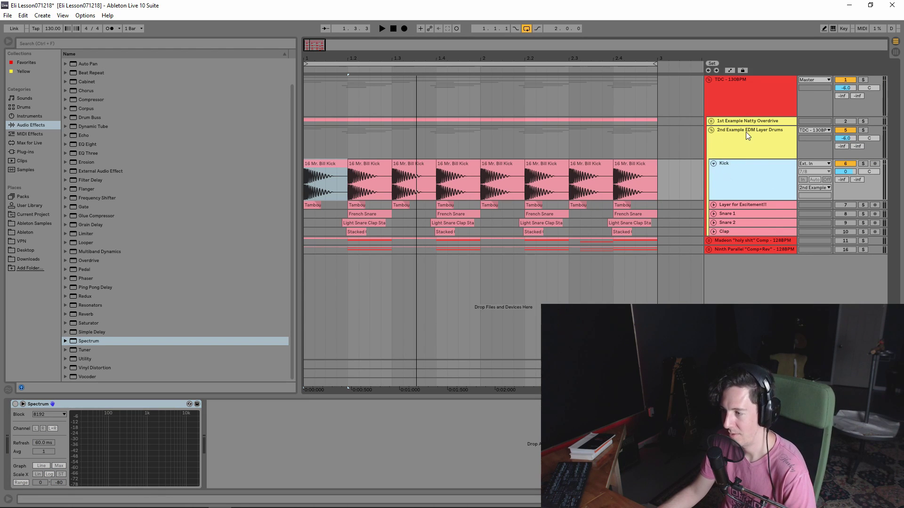
pyautogui.click(763, 138)
pyautogui.click(755, 183)
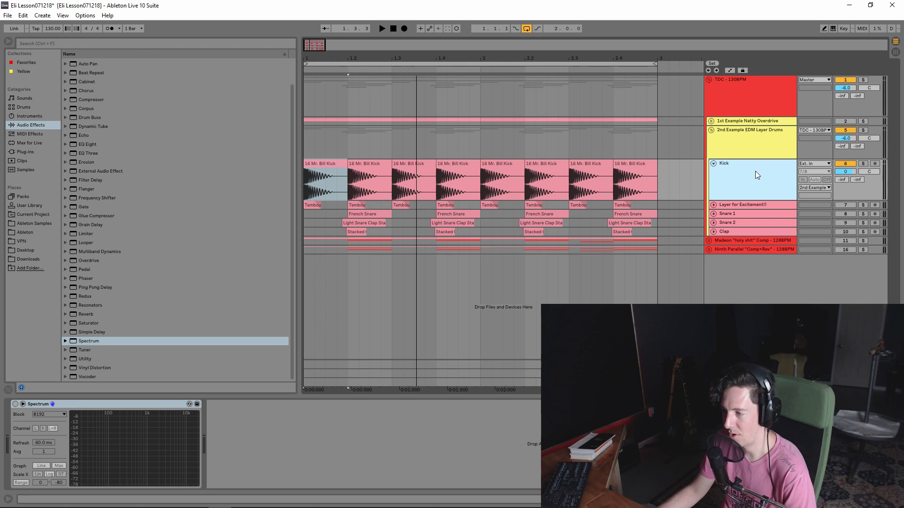
pyautogui.click(765, 142)
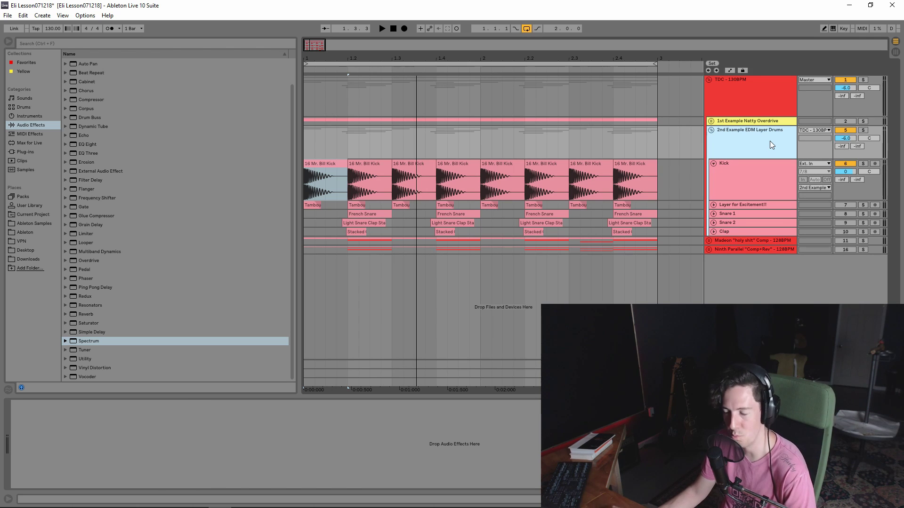
pyautogui.click(757, 187)
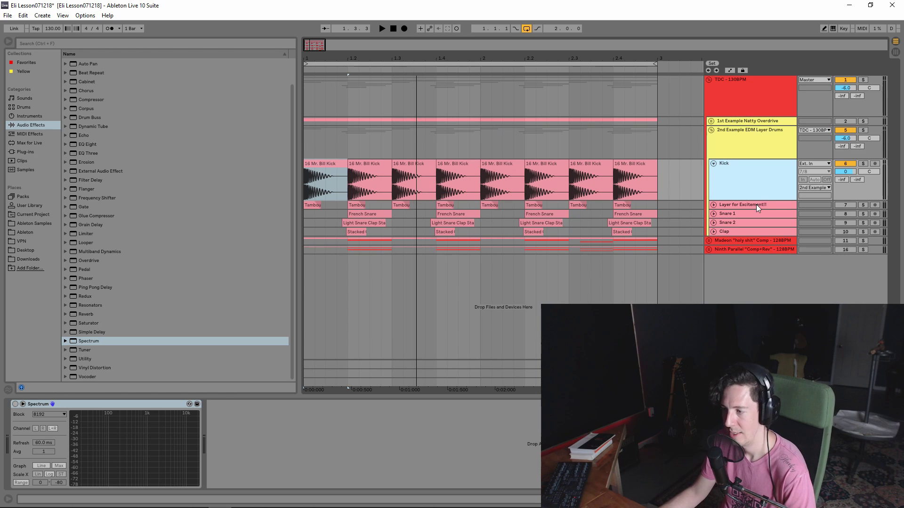
# Step: Expand the Snare 1, Snare 2 and Clap tracks together to show their waveforms
pyautogui.click(756, 205)
pyautogui.click(752, 215)
pyautogui.keyDown('shift'); pyautogui.click(746, 231); pyautogui.keyUp('shift')
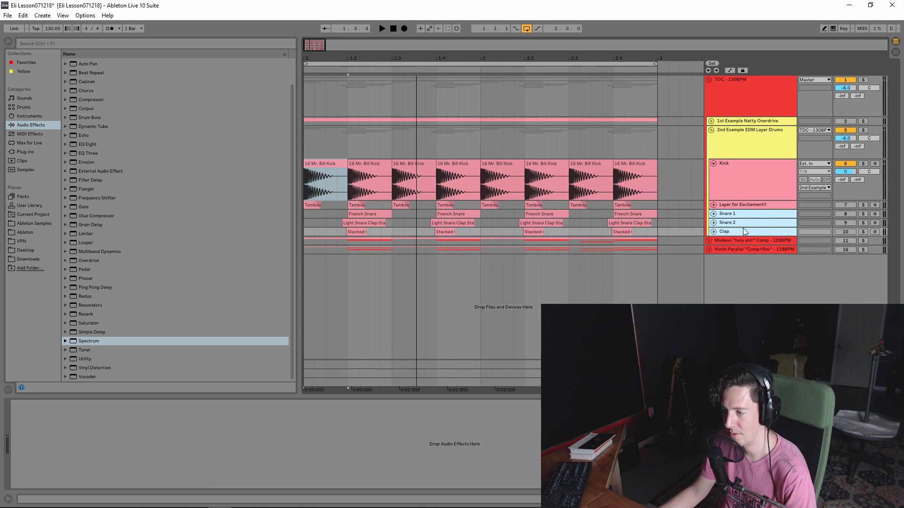
pyautogui.click(713, 213)
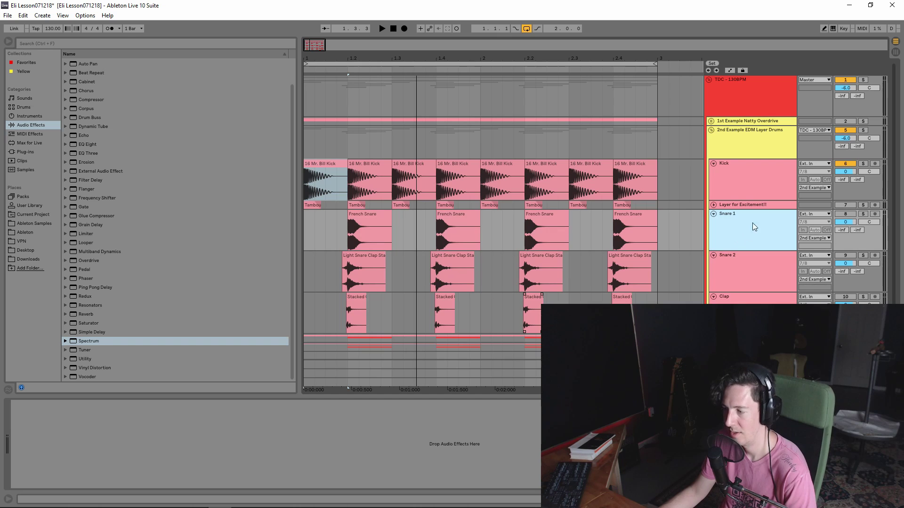
# Step: Deactivate the Kick, Snare 2 and Clap tracks so that only Snare 1 stays audible among the layers
pyautogui.keyDown('shift'); pyautogui.click(749, 300); pyautogui.keyUp('shift')
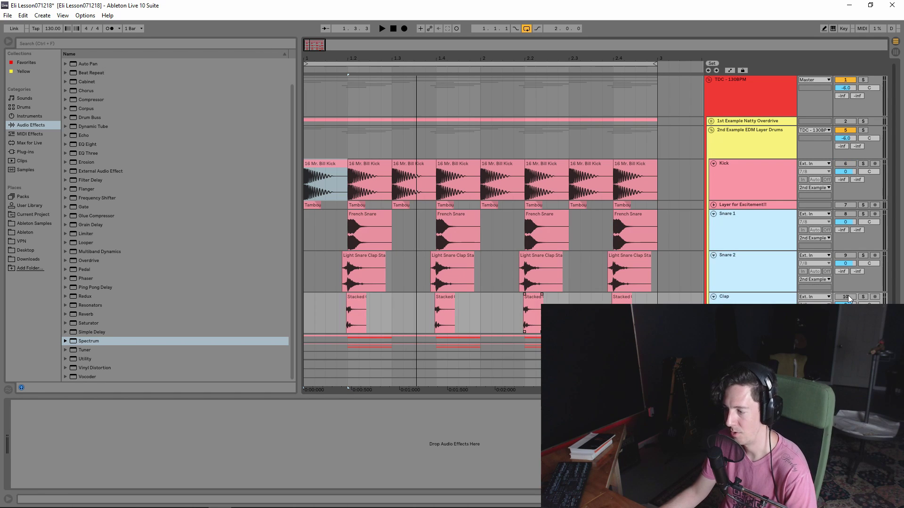
pyautogui.moveTo(324, 55); pyautogui.dragTo(324, 57)
pyautogui.click(357, 235)
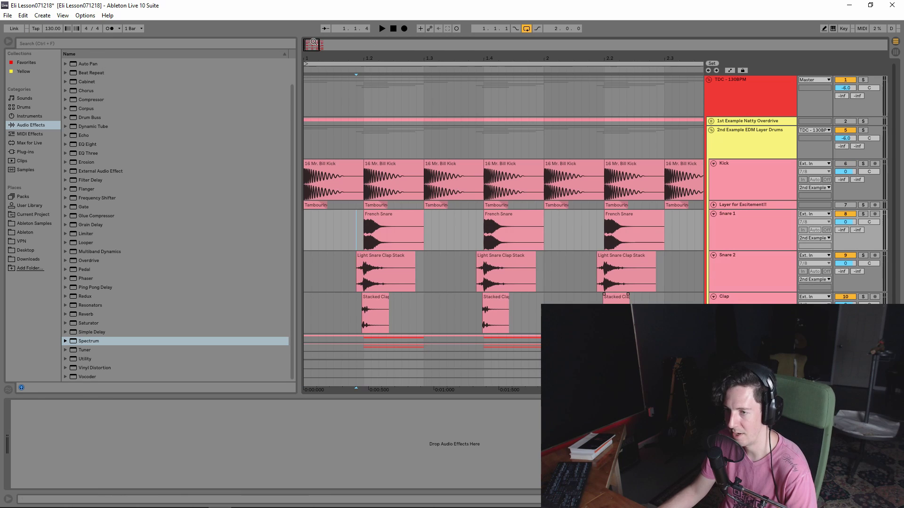
pyautogui.click(846, 297)
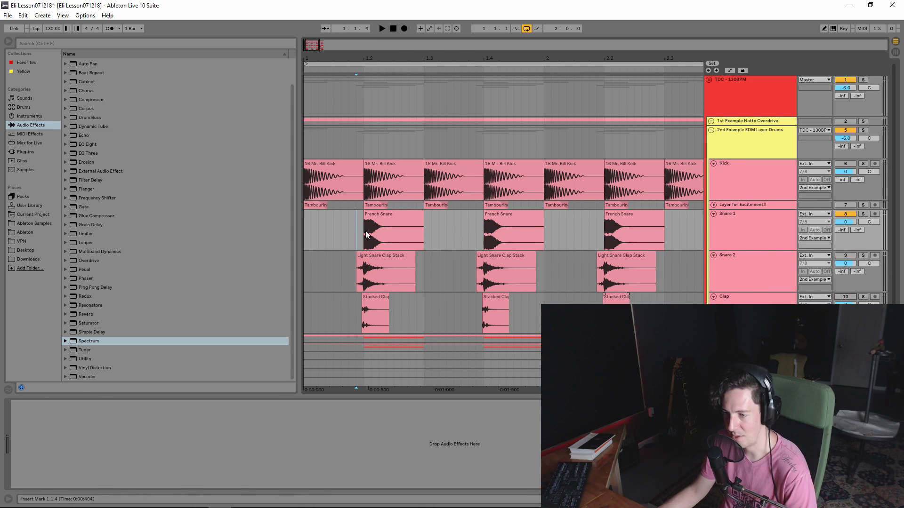
# Step: Select the first French Snare clip on Snare 1 and play it to hear the layer on its own
pyautogui.press('-')
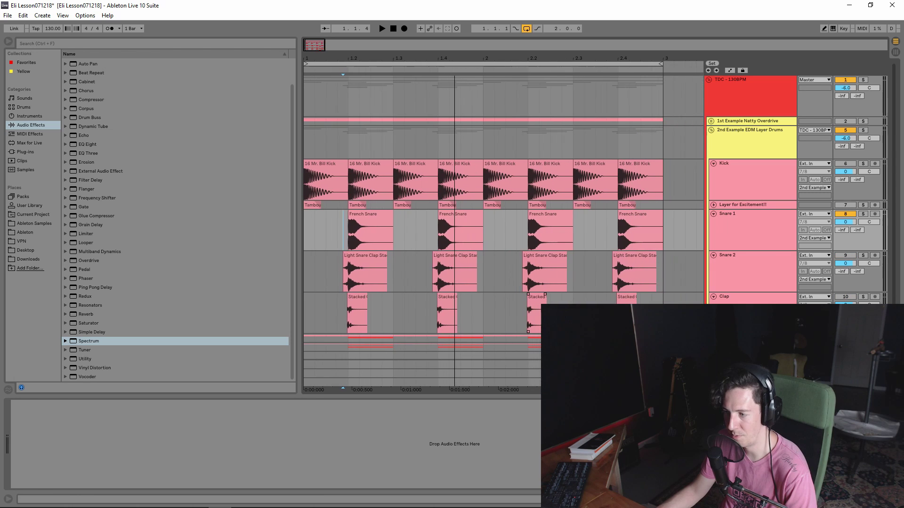
pyautogui.click(336, 225)
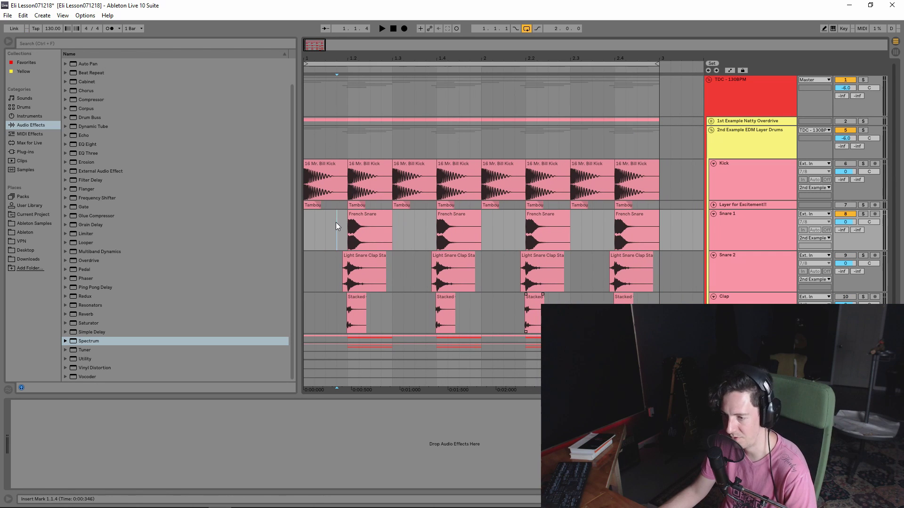
pyautogui.click(367, 215)
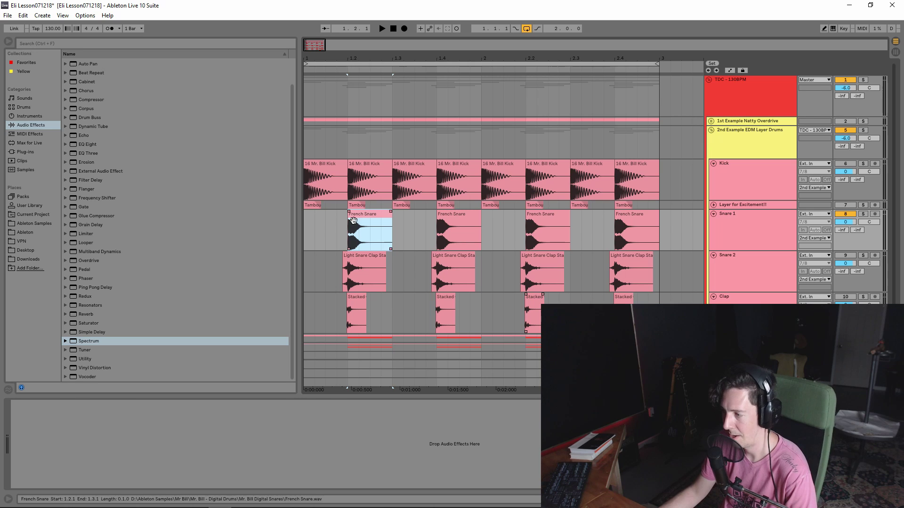
pyautogui.click(749, 224)
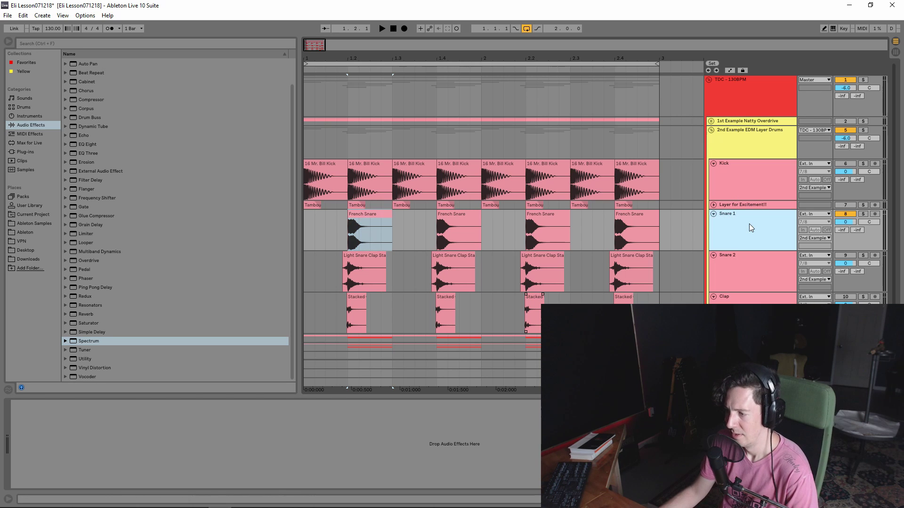
pyautogui.click(374, 217)
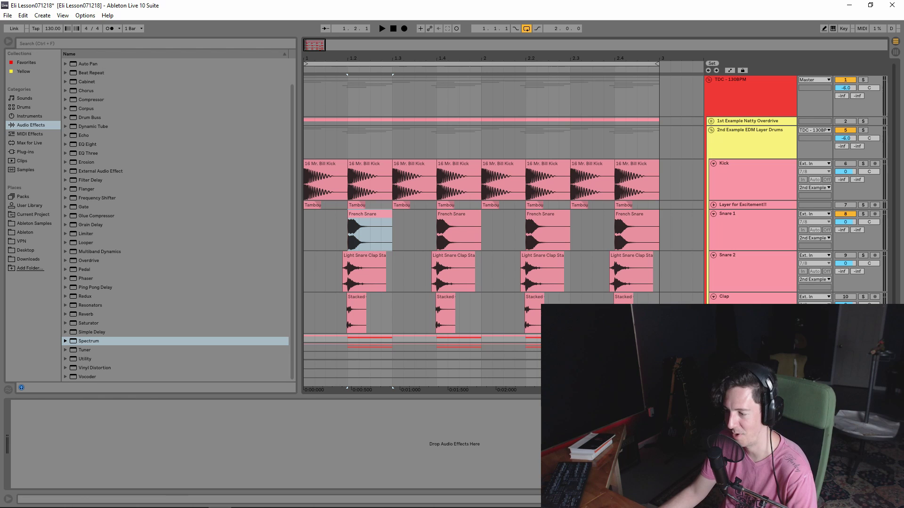
pyautogui.click(373, 214)
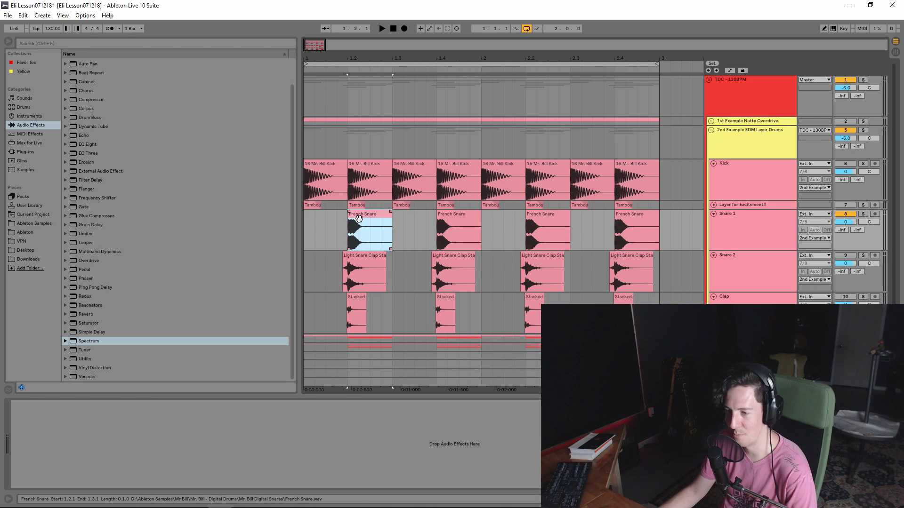
pyautogui.press('space')
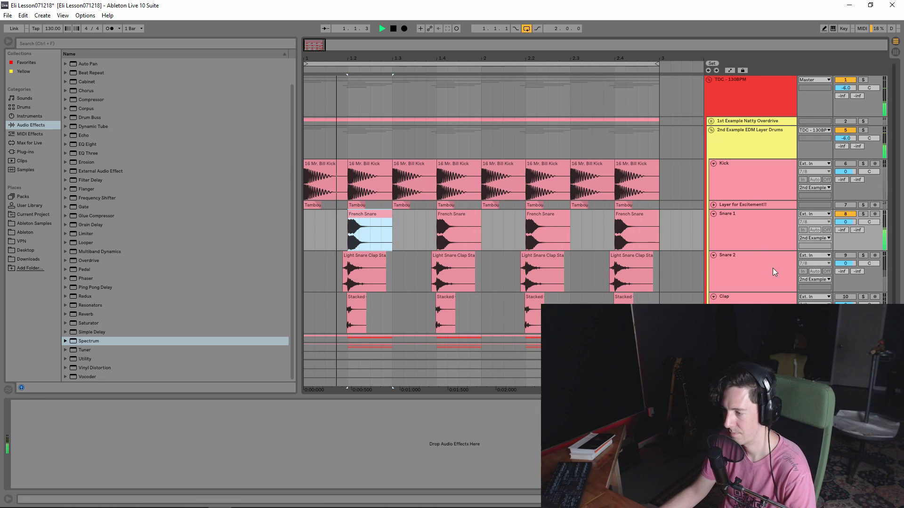
pyautogui.press('space')
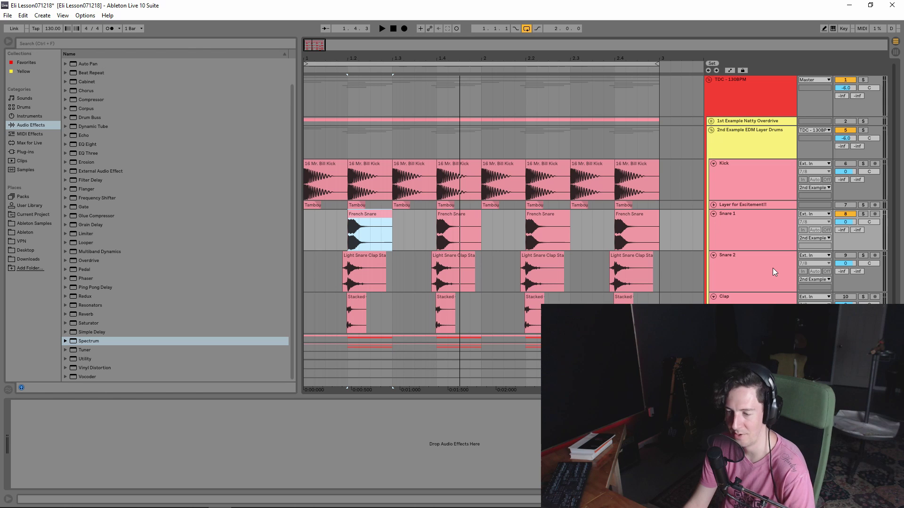
# Step: Reselect the first French Snare clip and replay it in short bursts from its start
pyautogui.click(366, 275)
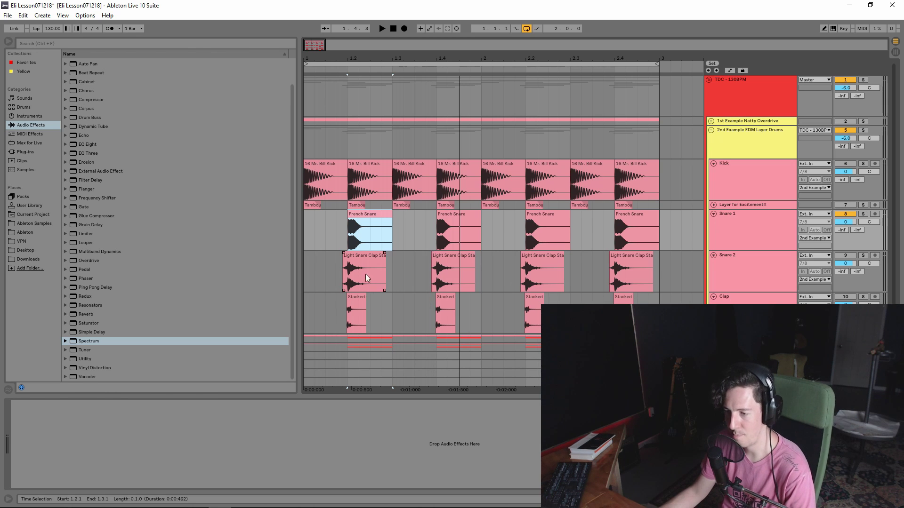
pyautogui.click(371, 215)
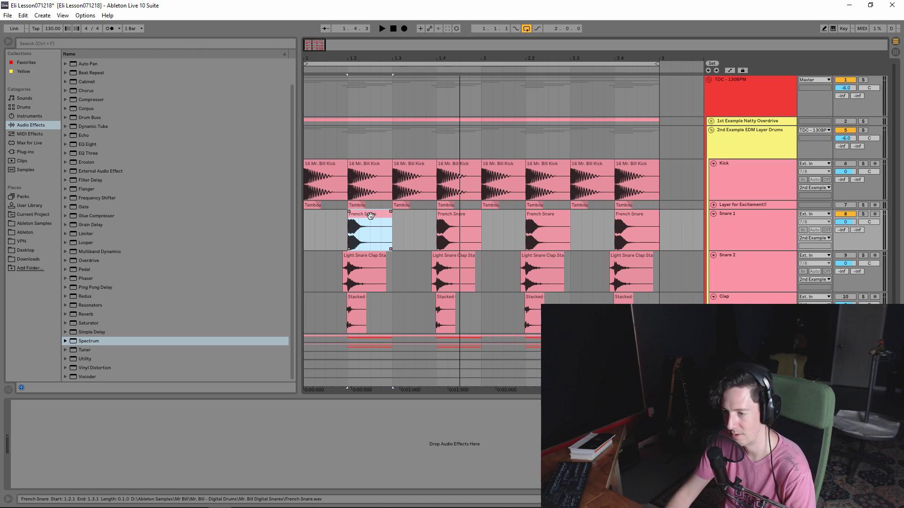
pyautogui.press('space')
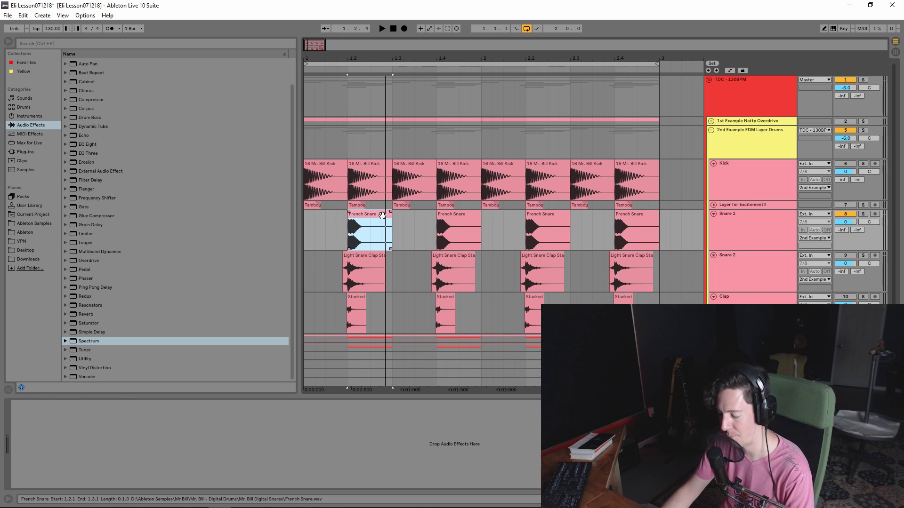
pyautogui.press('space')
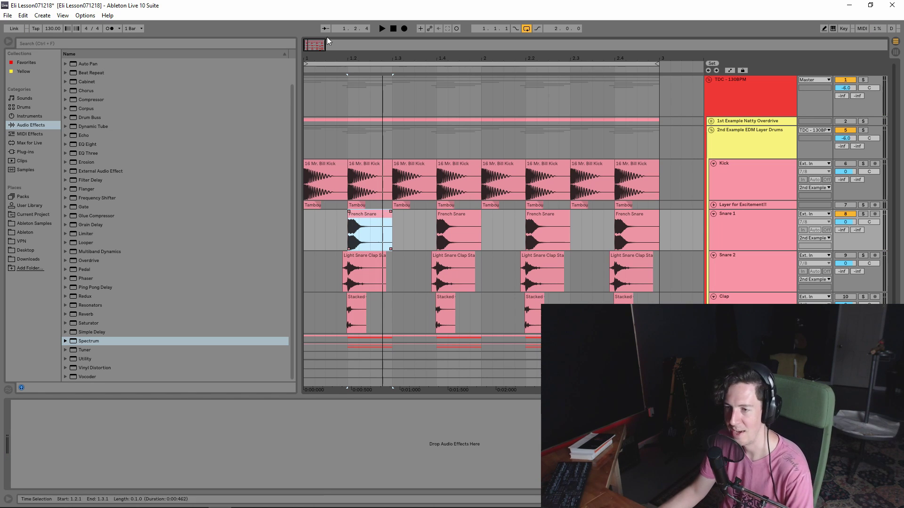
# Step: Inspect the first French Snare waveform up close, and highlight about 245 ms from its start
pyautogui.press('z')
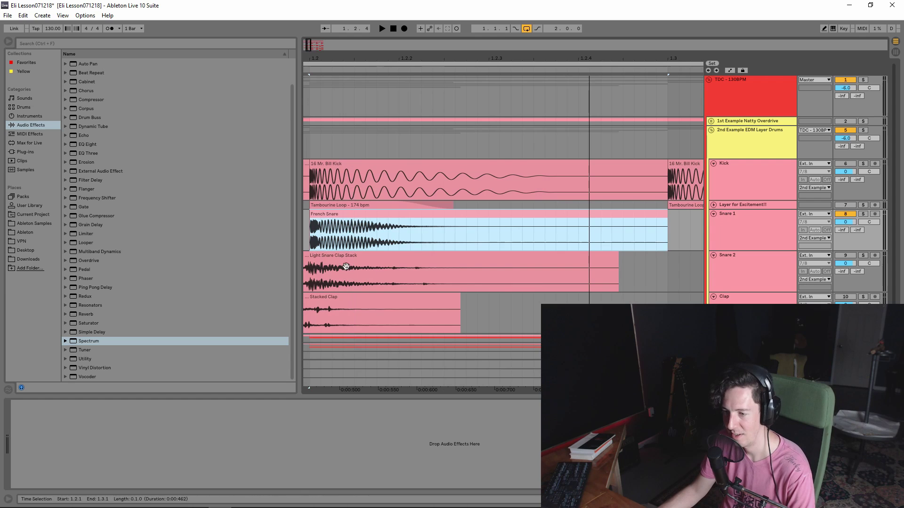
pyautogui.moveTo(309, 240); pyautogui.dragTo(501, 240)
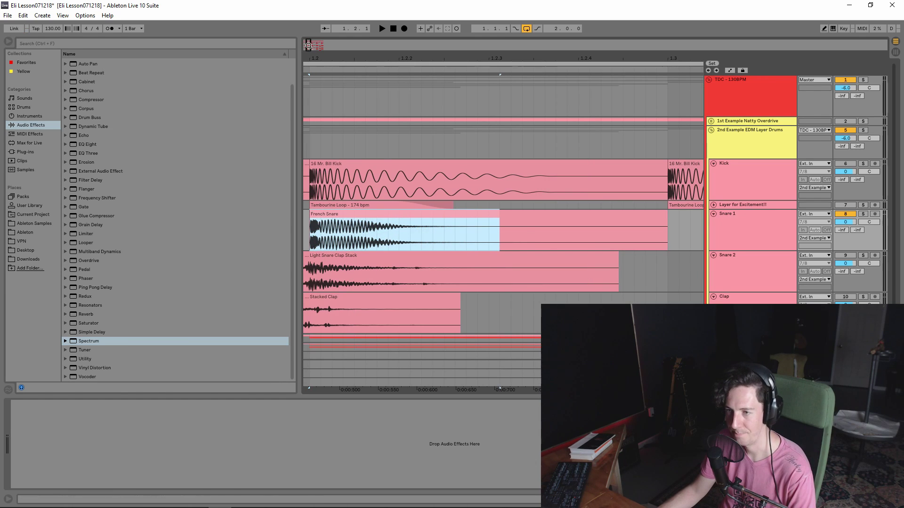
pyautogui.press('x')
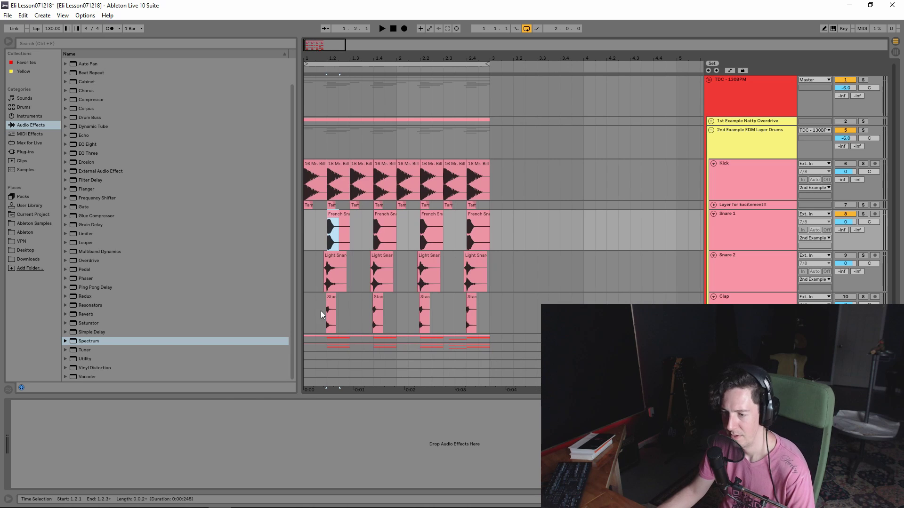
# Step: Play Snare 1 from the first Light Snare Clap Stack clip, activating Snare 2 during playback to hear both layers together
pyautogui.moveTo(324, 271); pyautogui.dragTo(352, 263)
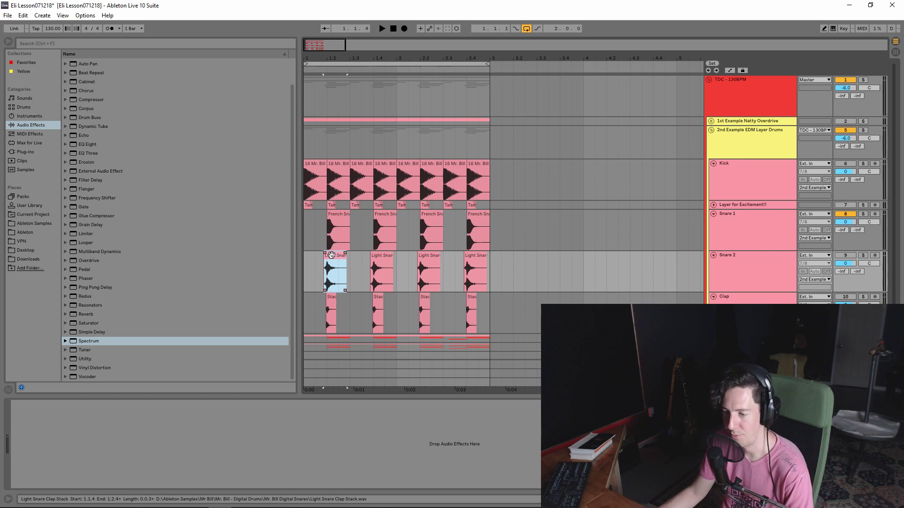
pyautogui.click(763, 261)
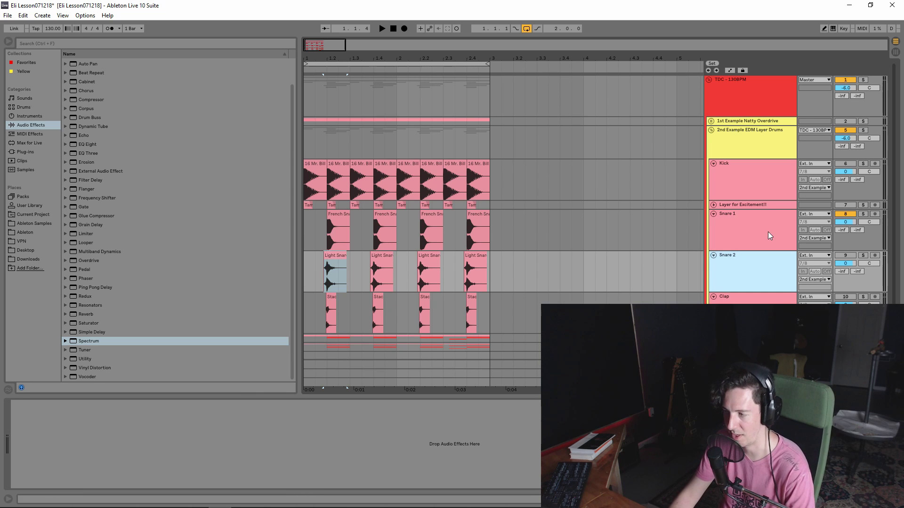
pyautogui.press('space')
pyautogui.click(769, 240)
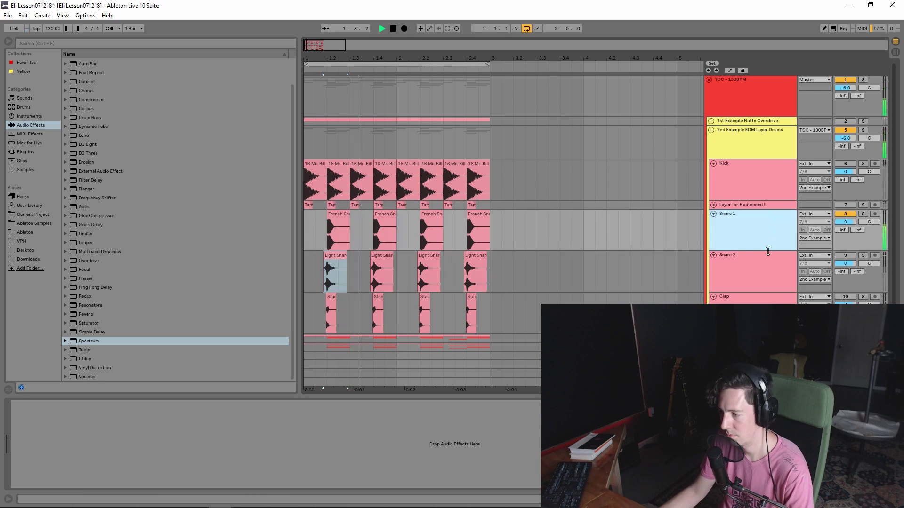
pyautogui.click(771, 261)
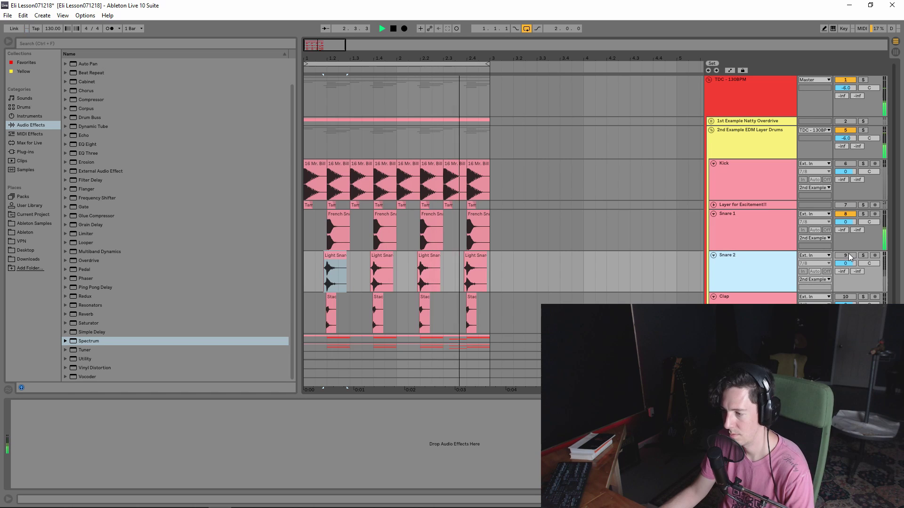
pyautogui.click(845, 255)
pyautogui.click(761, 268)
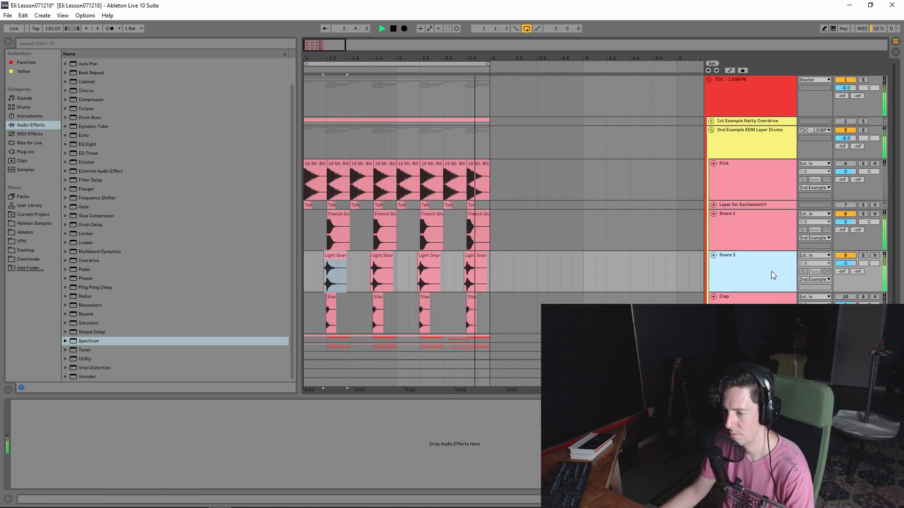
pyautogui.press('space')
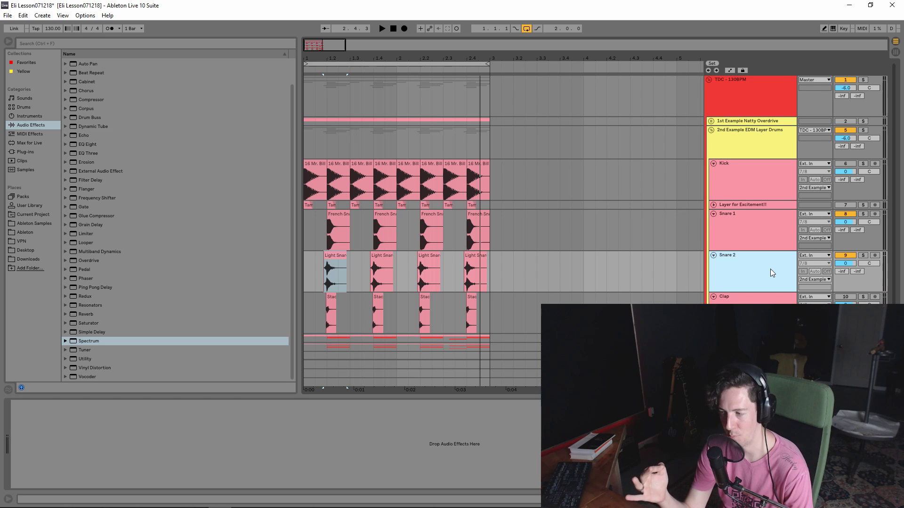
# Step: Add a Spectrum to Snare 1 and play the layers to analyse its frequencies, leaving the analyser collapsed and switched off
pyautogui.click(764, 224)
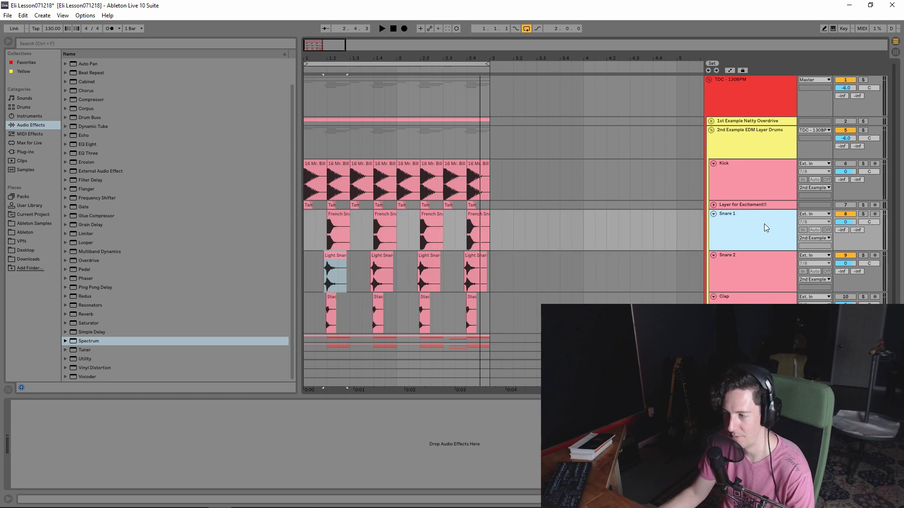
pyautogui.click(88, 342)
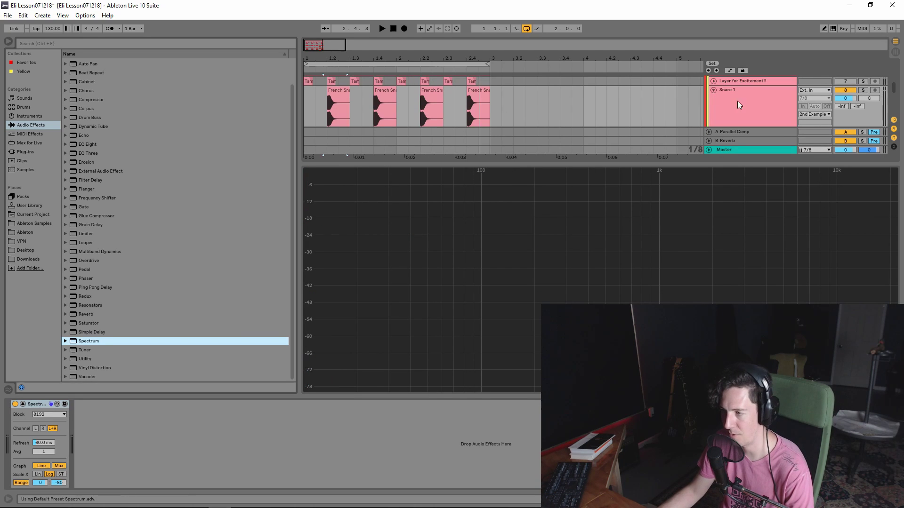
pyautogui.click(738, 104)
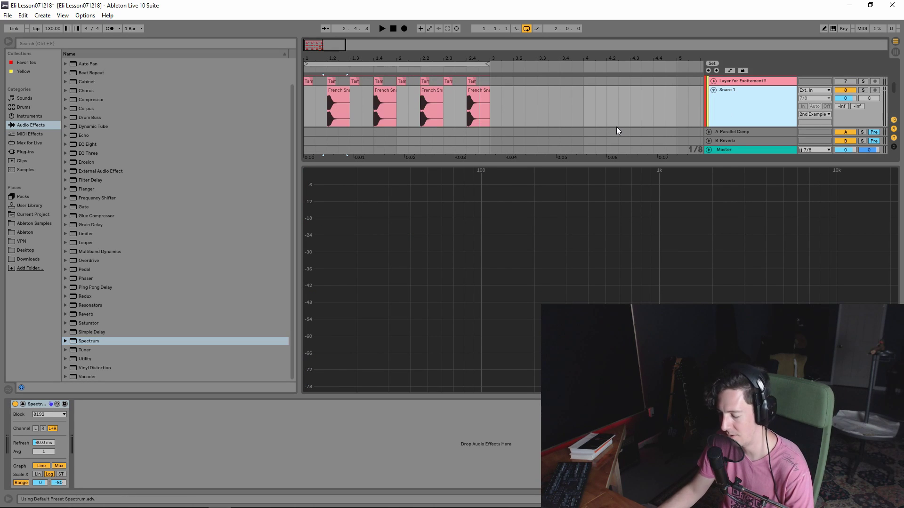
pyautogui.press('space')
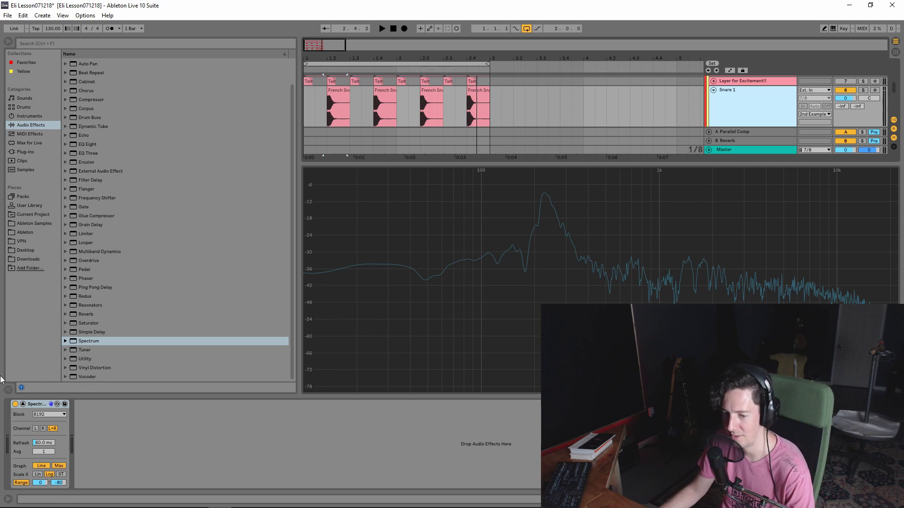
pyautogui.click(52, 404)
pyautogui.click(15, 404)
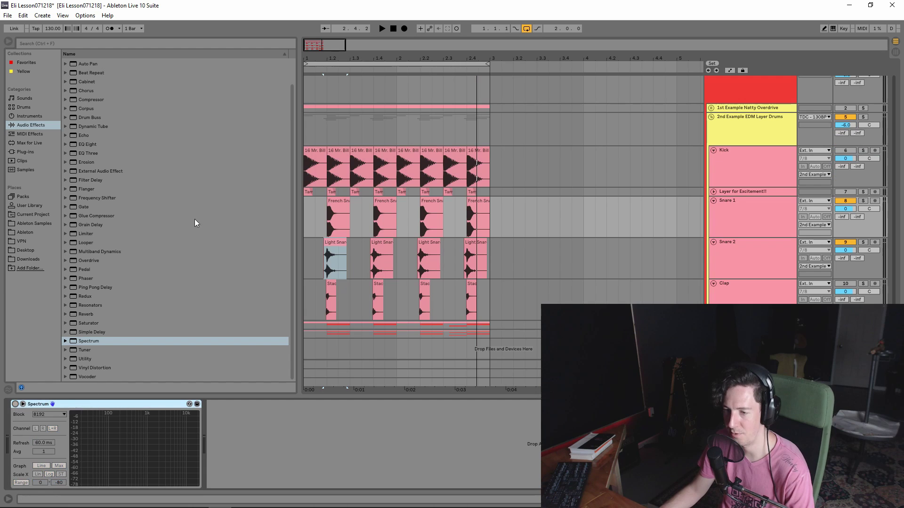
# Step: Add an expanded Spectrum to Snare 2 and play the layers briefly to analyse its frequency content
pyautogui.click(73, 344)
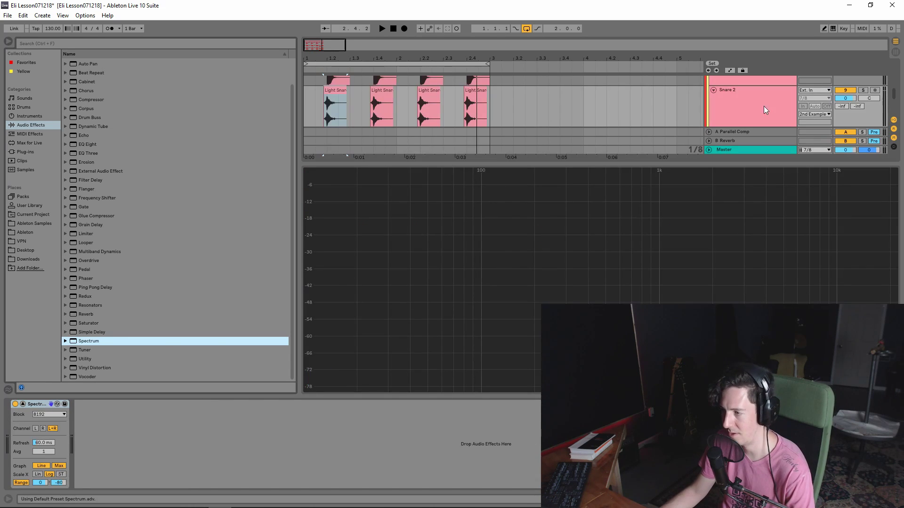
pyautogui.click(769, 105)
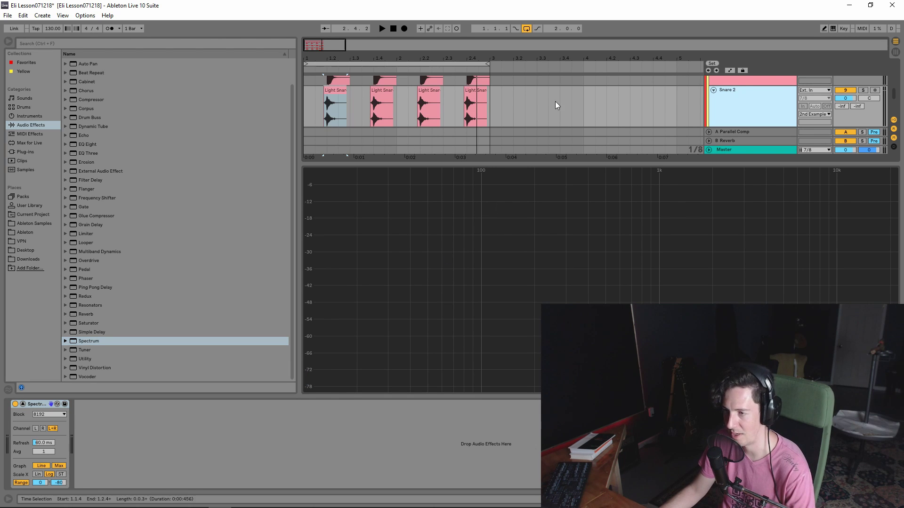
pyautogui.press('space')
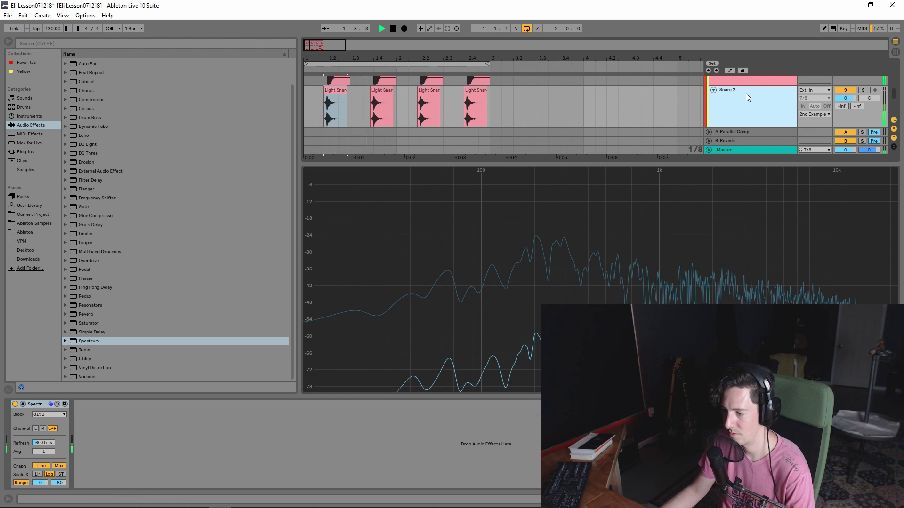
pyautogui.press('space')
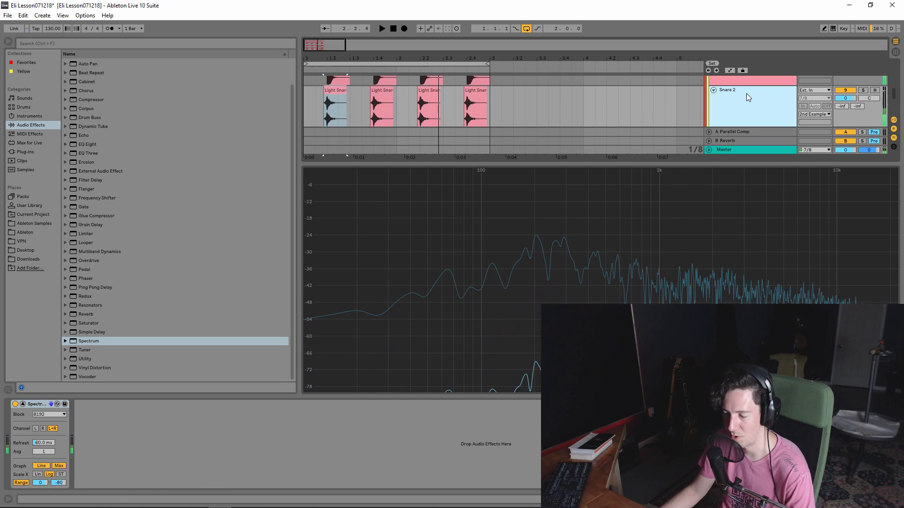
# Step: Switch the Spectrum on Snare 1 back on, expand it and replay the snares to compare its frequencies with Snare 2
pyautogui.click(767, 82)
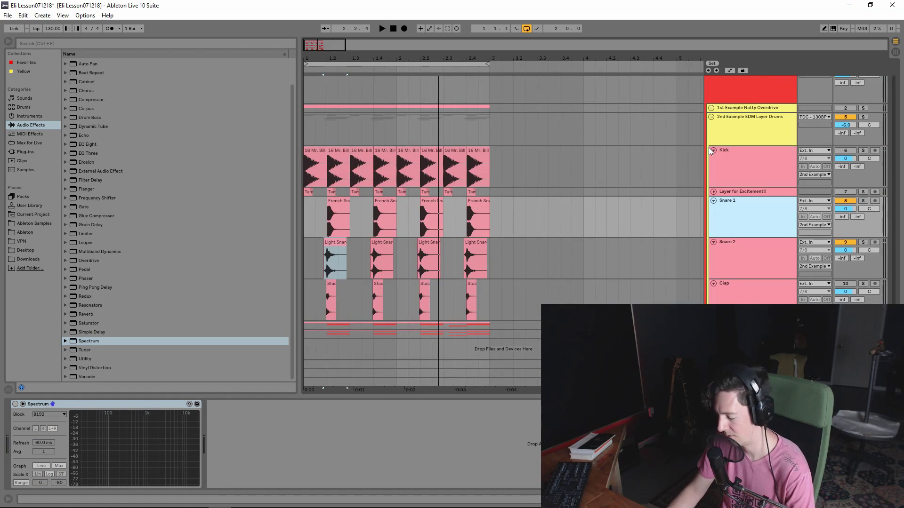
pyautogui.click(23, 404)
pyautogui.click(15, 404)
pyautogui.press('space')
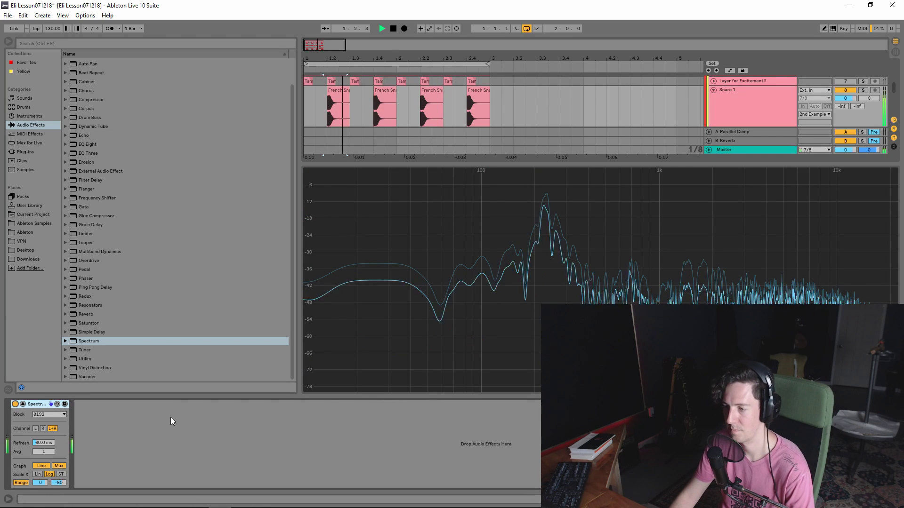
pyautogui.press('space')
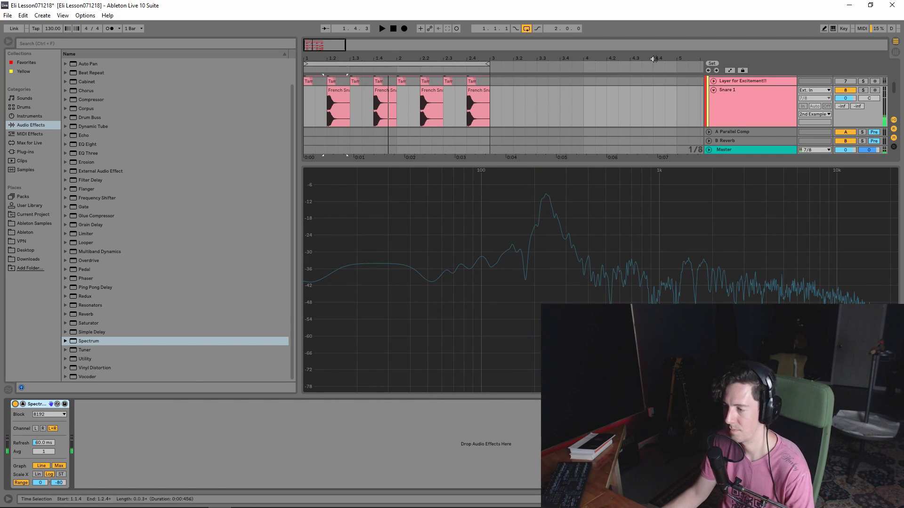
# Step: Return to Snare 2, hide the device view and select its first Light Snare Clap Stack clip
pyautogui.scroll(-1, 724, 87)
pyautogui.click(727, 95)
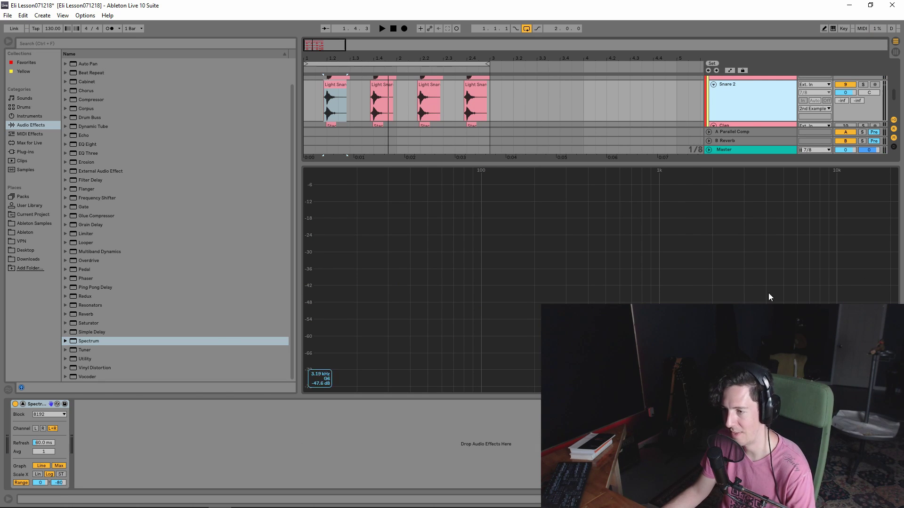
pyautogui.hotkey('ctrl', 'alt', 'l')
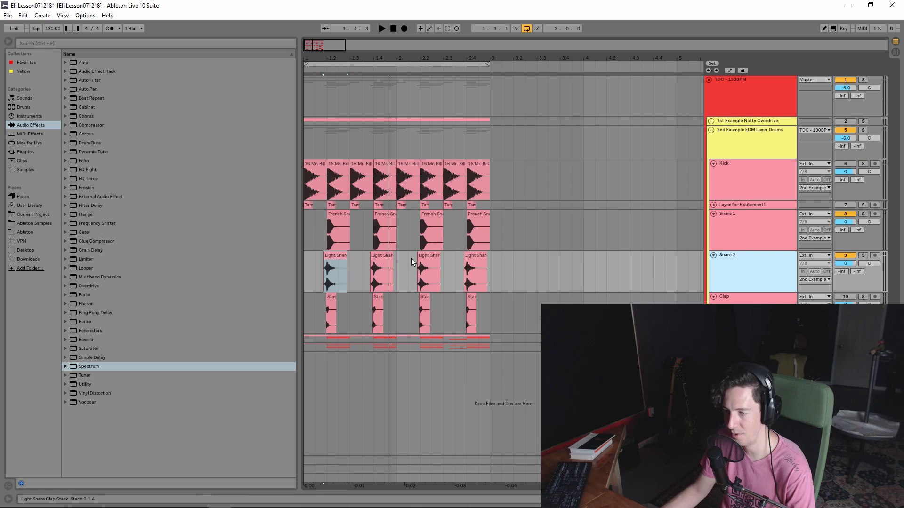
pyautogui.click(379, 258)
pyautogui.click(342, 254)
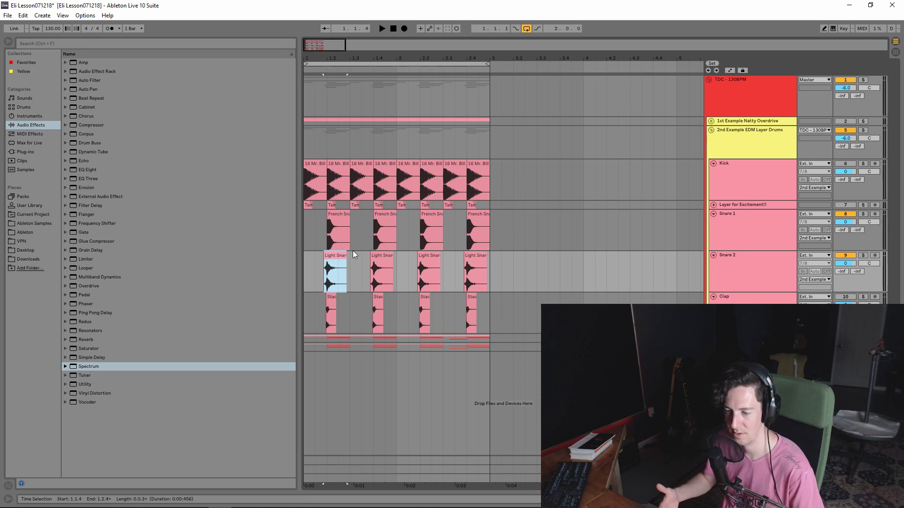
# Step: Compare the Snare 1 and Snare 2 tracks, checking the first Light Snare Clap Stack clip against the start of Snare 1
pyautogui.click(737, 268)
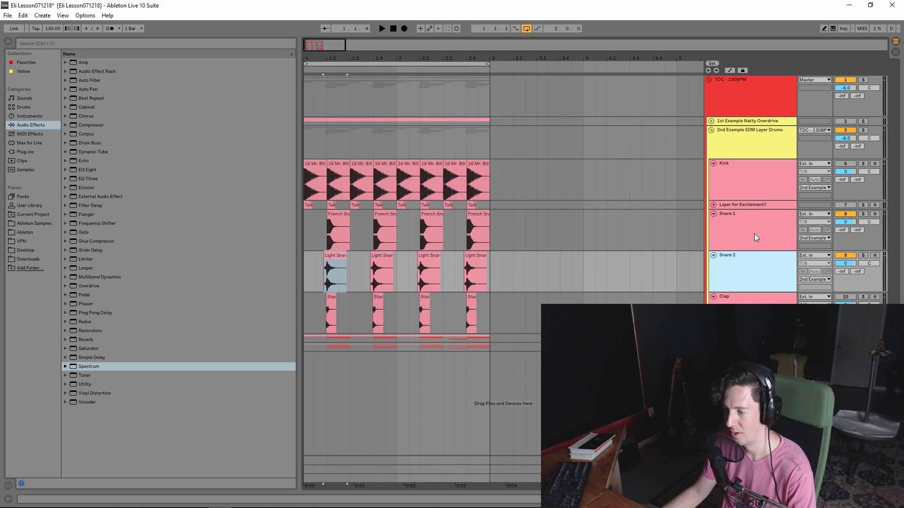
pyautogui.click(754, 233)
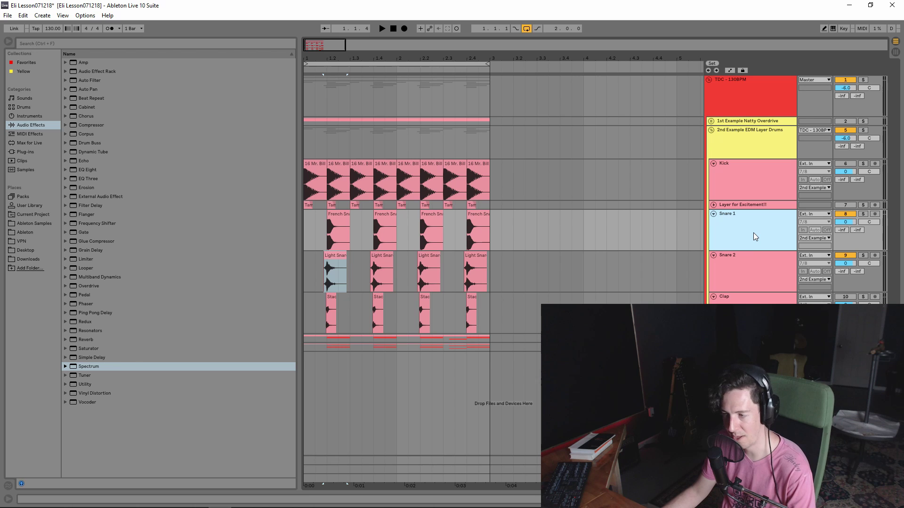
pyautogui.click(539, 237)
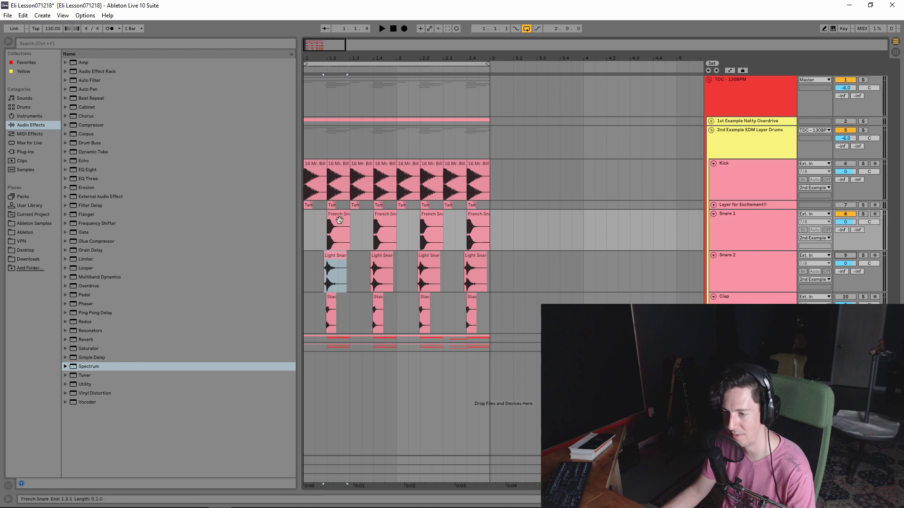
pyautogui.click(304, 227)
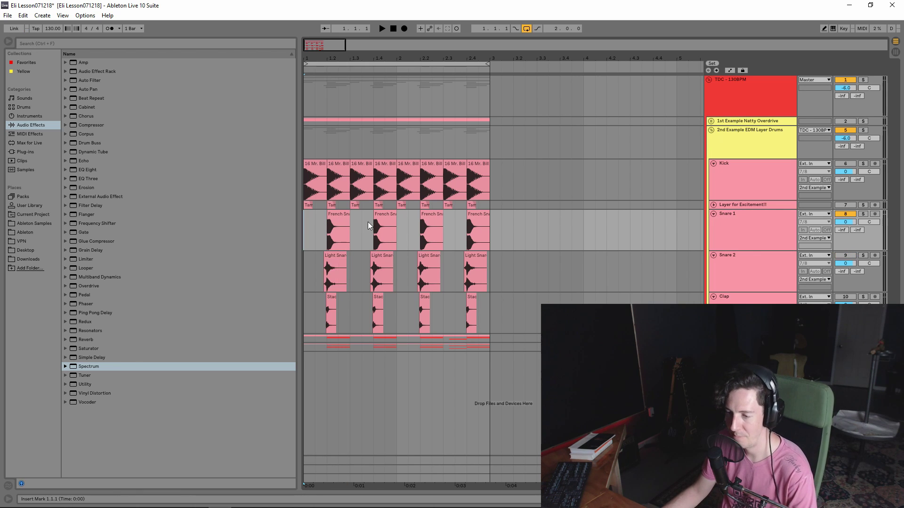
pyautogui.click(335, 272)
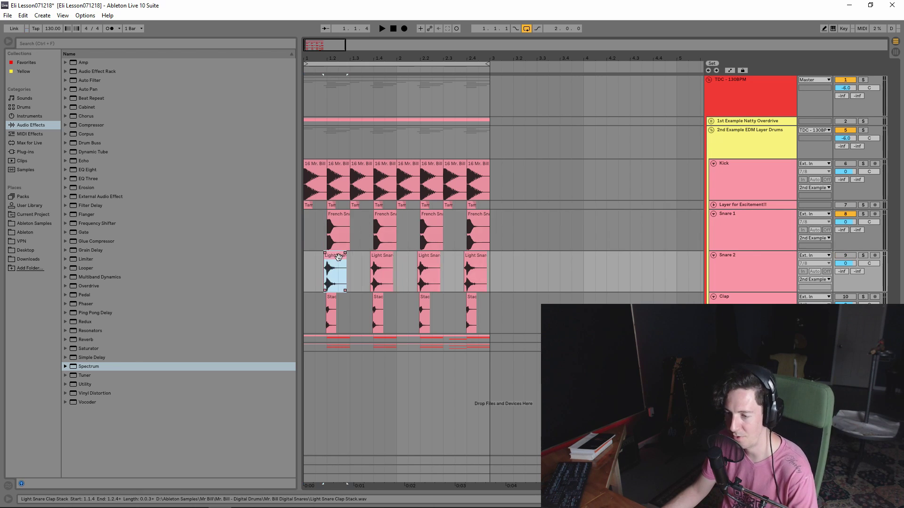
pyautogui.click(305, 230)
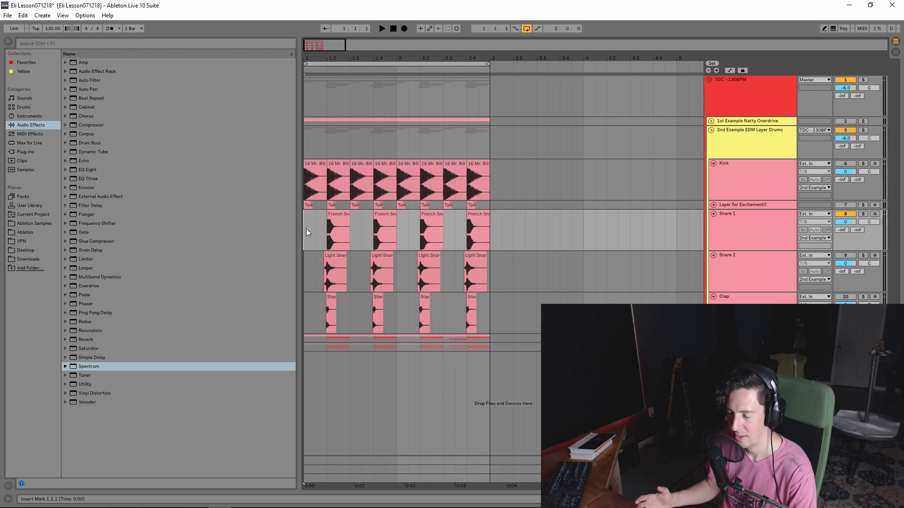
# Step: Examine up close how the first Light Snare Clap Stack clip lines up in time with the first French Snare clip
pyautogui.moveTo(319, 68); pyautogui.dragTo(319, 108)
pyautogui.click(374, 262)
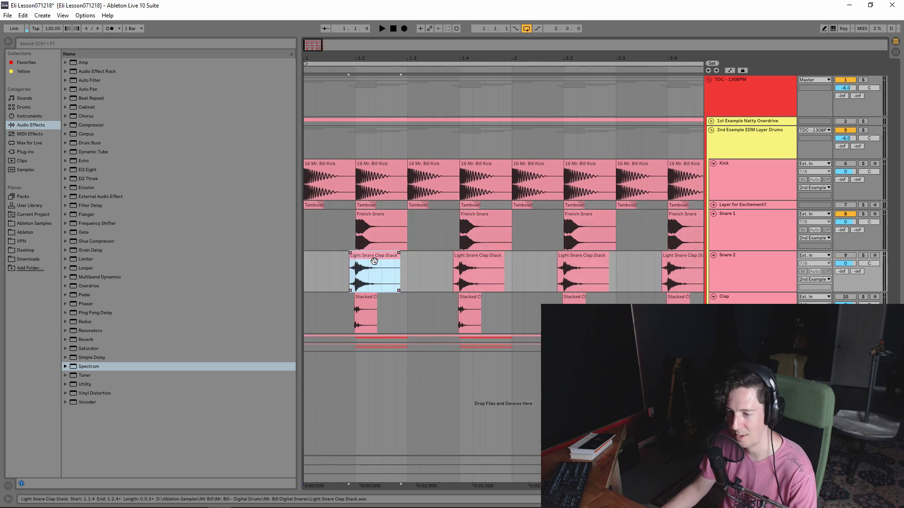
pyautogui.click(388, 216)
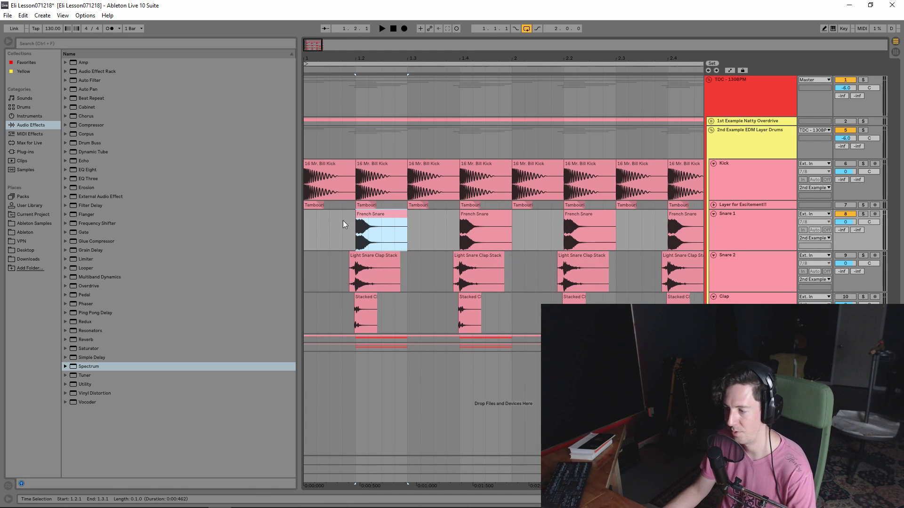
pyautogui.moveTo(313, 47); pyautogui.dragTo(313, 42)
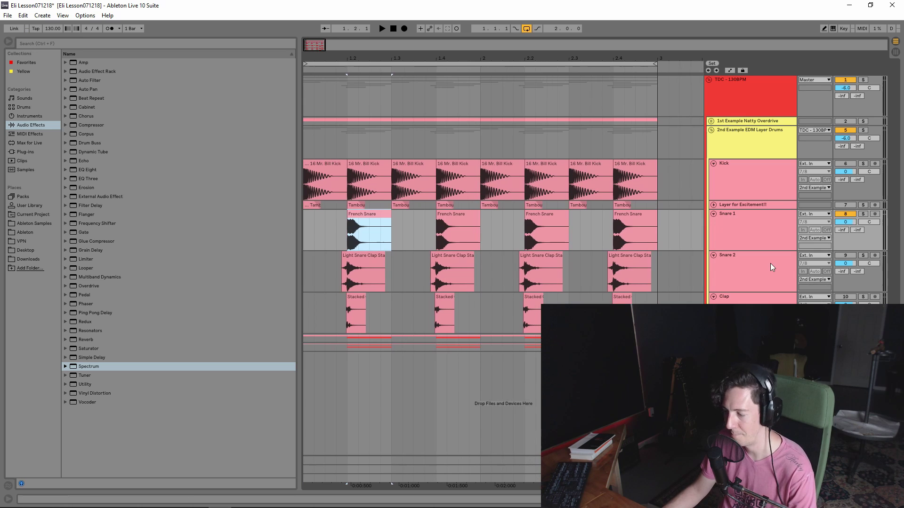
# Step: Play from the first French Snare clip and activate Snare 2 during playback to hear what it adds to Snare 1
pyautogui.press('space')
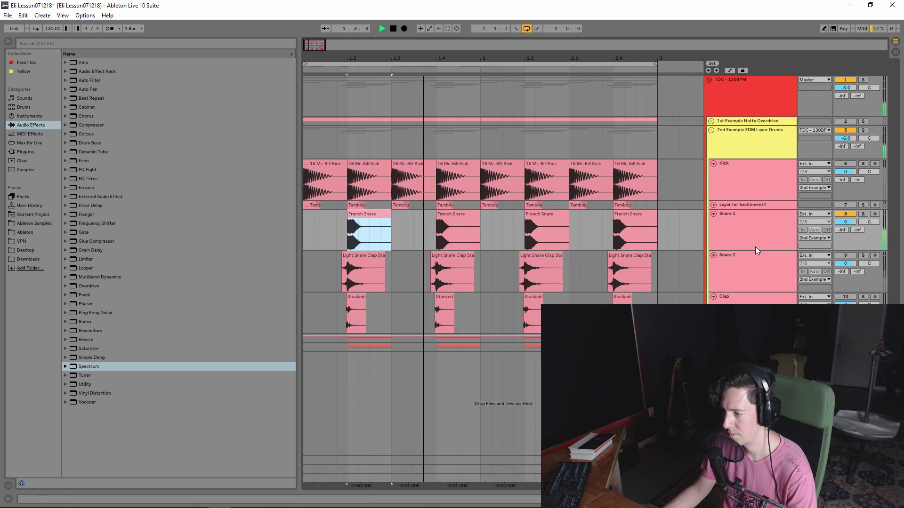
pyautogui.click(846, 256)
pyautogui.click(737, 276)
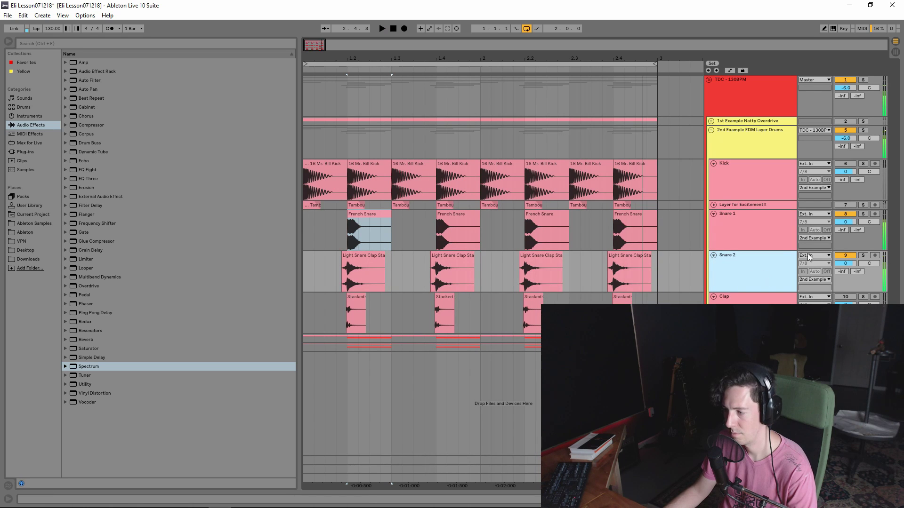
# Step: Compare the Snare 1 and Snare 2 tracks and check the last French Snare clip against the Light Snare Clap Stack
pyautogui.click(745, 230)
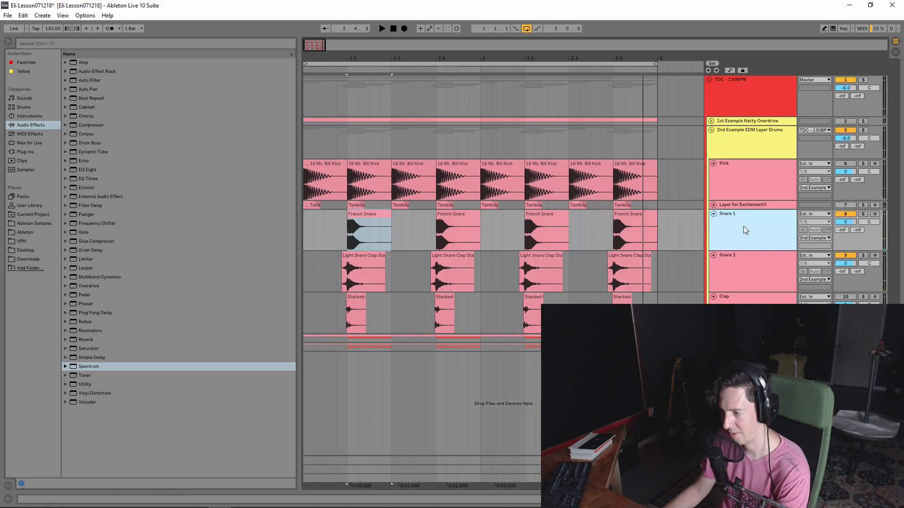
pyautogui.click(732, 277)
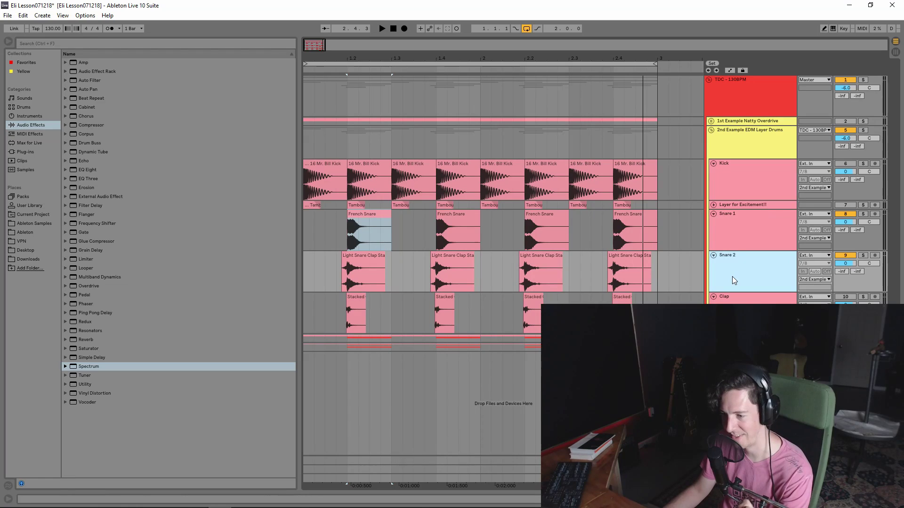
pyautogui.click(632, 260)
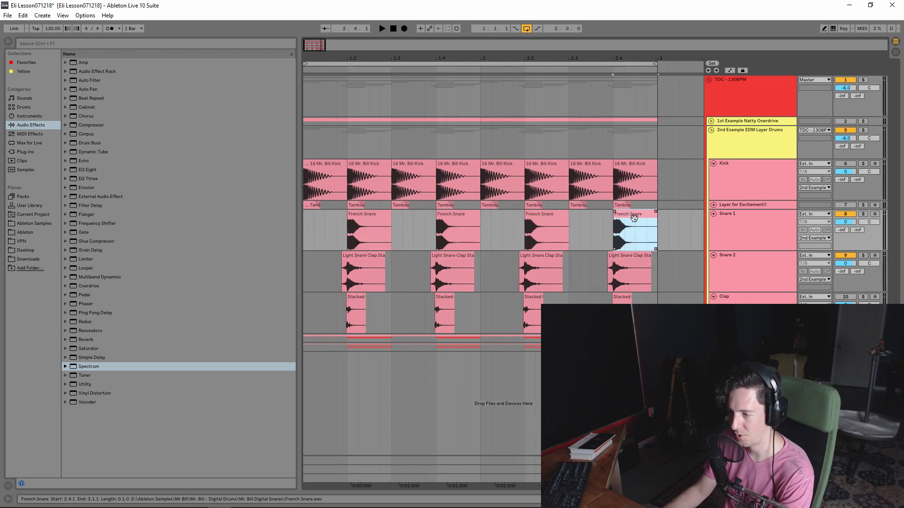
# Step: Examine up close how the Stacked Clap clips line up with the two snare layers around beats 1.4 and 1.2
pyautogui.click(625, 301)
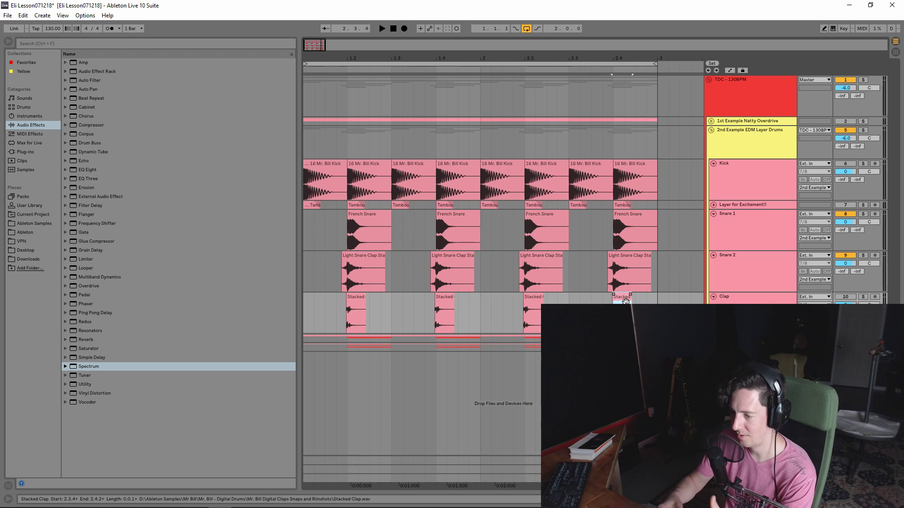
pyautogui.moveTo(310, 46); pyautogui.dragTo(313, 87)
pyautogui.rightClick(404, 305)
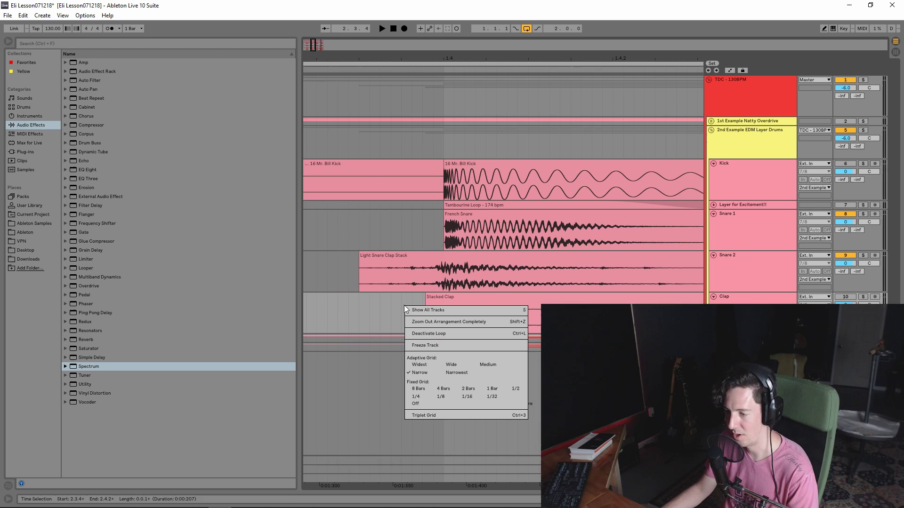
pyautogui.click(427, 397)
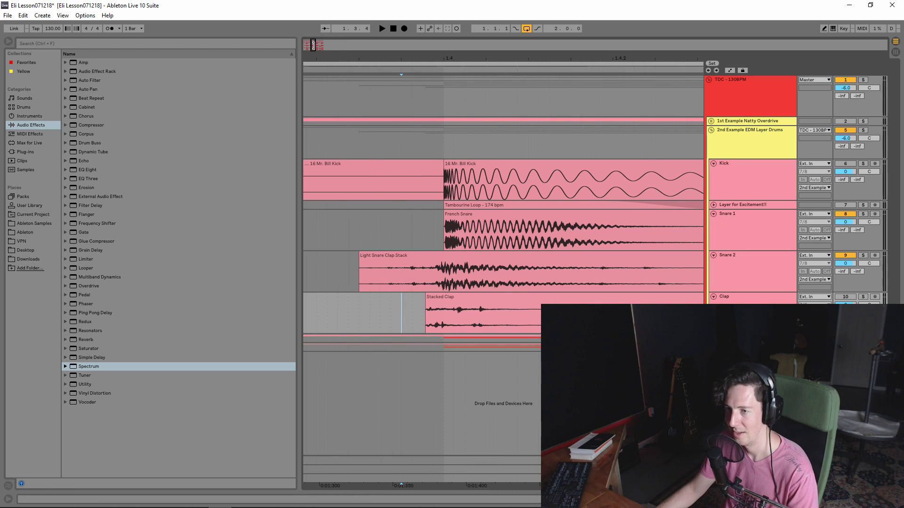
pyautogui.press('-')
pyautogui.press('-')
pyautogui.hscroll(-3, 363, 311)
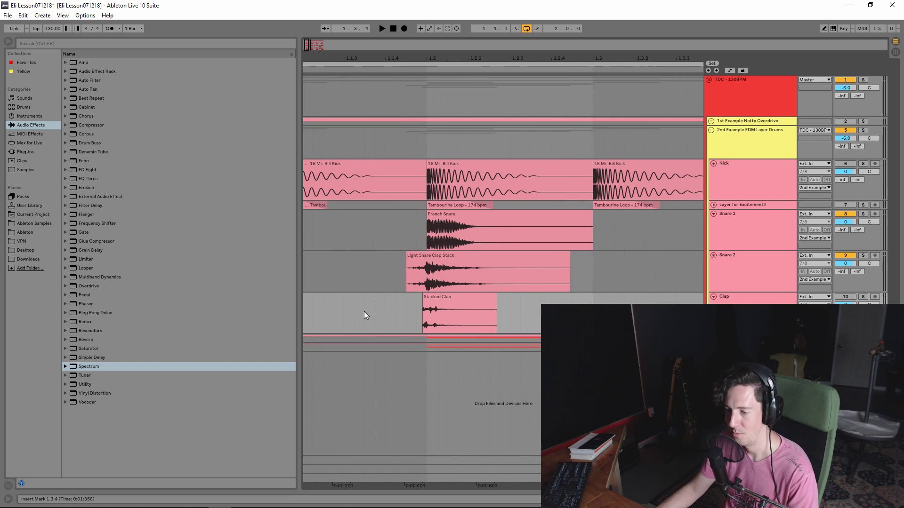
# Step: Set the adaptive grid to Narrow and snap the start of the first Stacked Clap clip to beat 1.2
pyautogui.rightClick(352, 319)
pyautogui.click(367, 386)
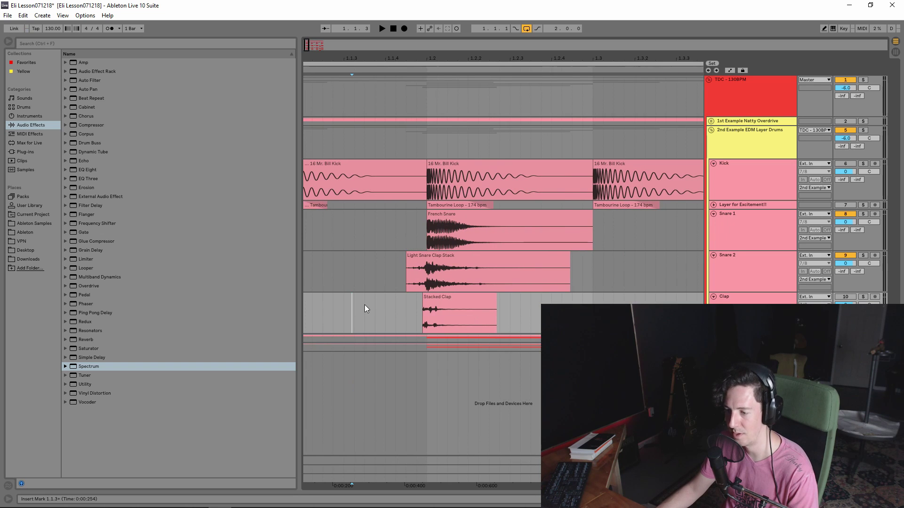
pyautogui.click(456, 298)
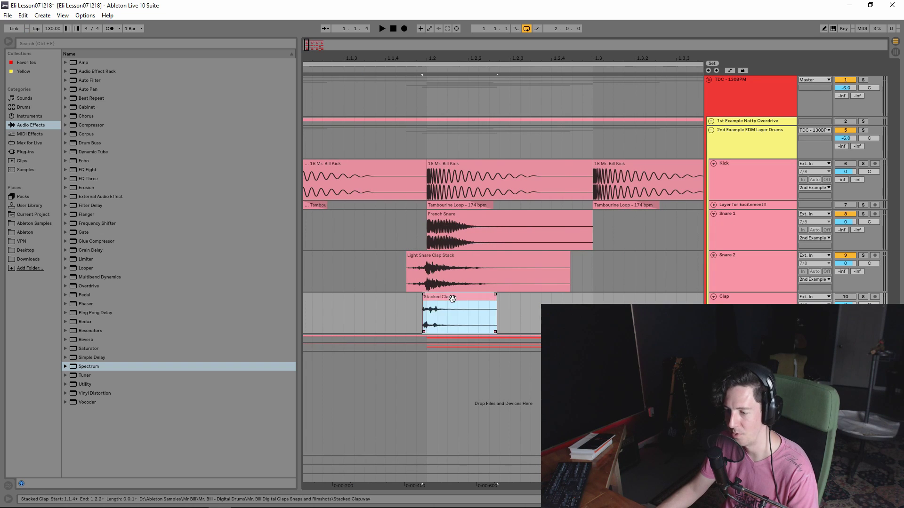
# Step: Turn the grid off and nudge the first Stacked Clap clip slightly ahead of beat 1.2
pyautogui.rightClick(394, 309)
pyautogui.click(393, 409)
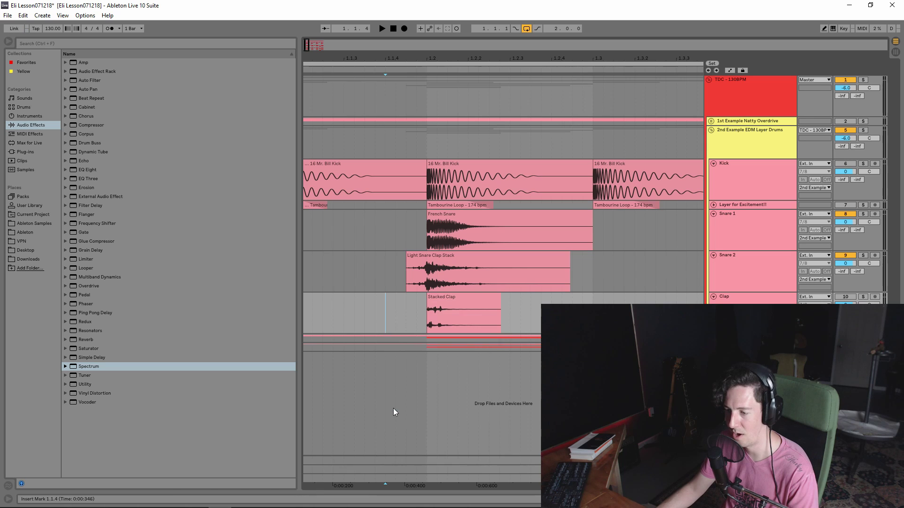
pyautogui.click(452, 296)
pyautogui.moveTo(450, 296); pyautogui.dragTo(448, 296)
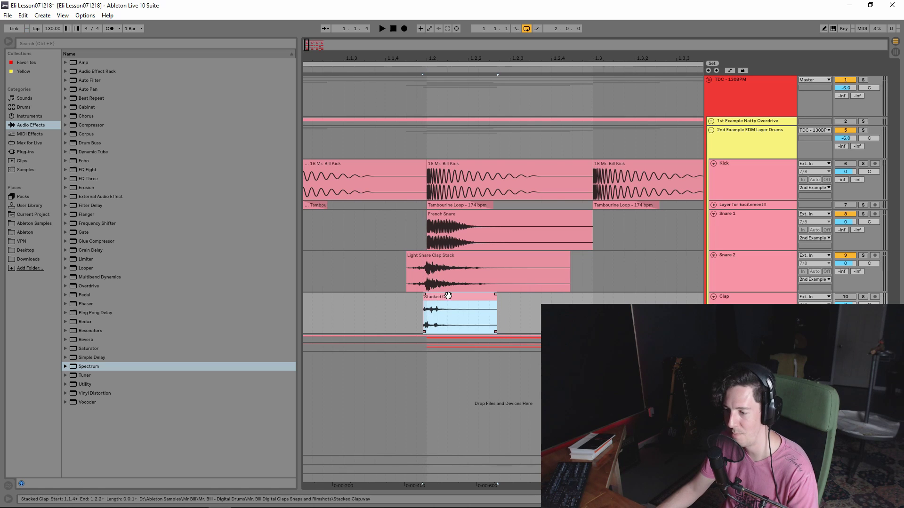
# Step: Undo the last moves of the first Stacked Clap clip
pyautogui.click(392, 318)
pyautogui.hotkey('ctrl', 'z')
pyautogui.hotkey('ctrl', 'z')
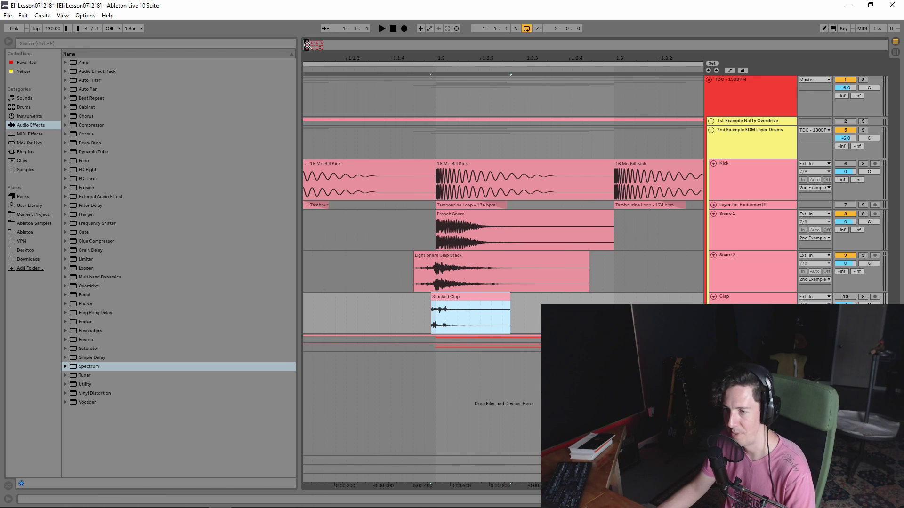
# Step: Play from the first Light Snare Clap Stack clip and activate the Clap track during playback to hear it with both snares
pyautogui.press('-')
pyautogui.press('-')
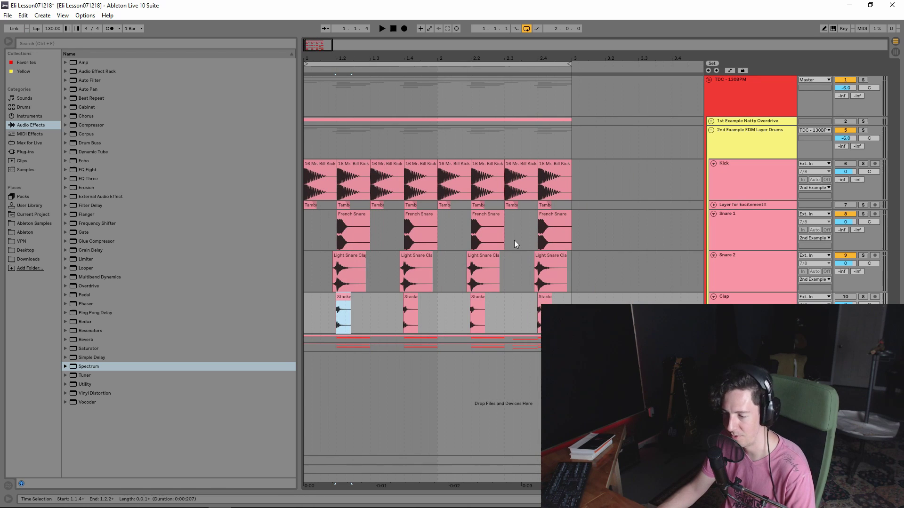
pyautogui.click(780, 266)
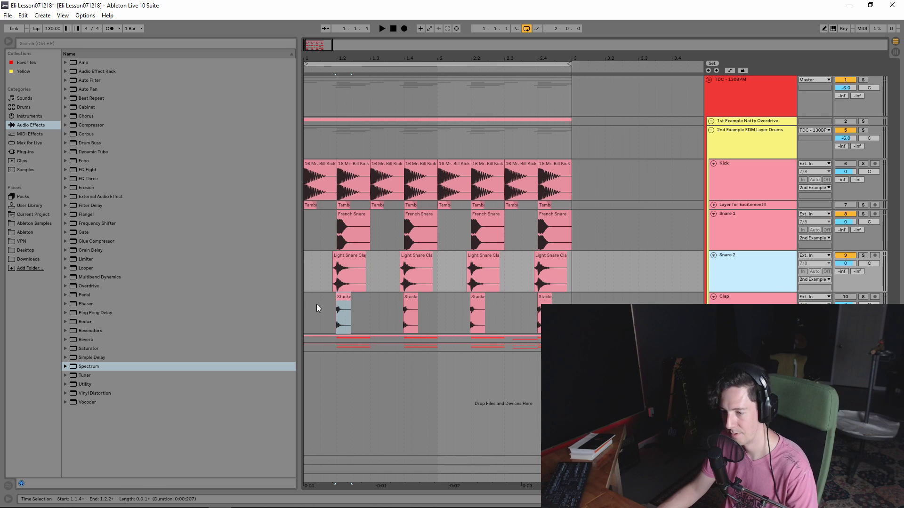
pyautogui.click(349, 256)
pyautogui.press('space')
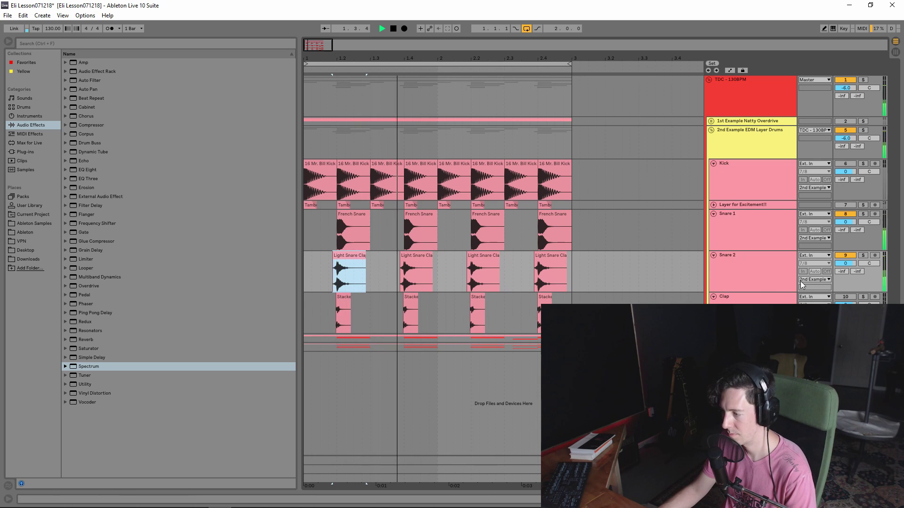
pyautogui.click(845, 297)
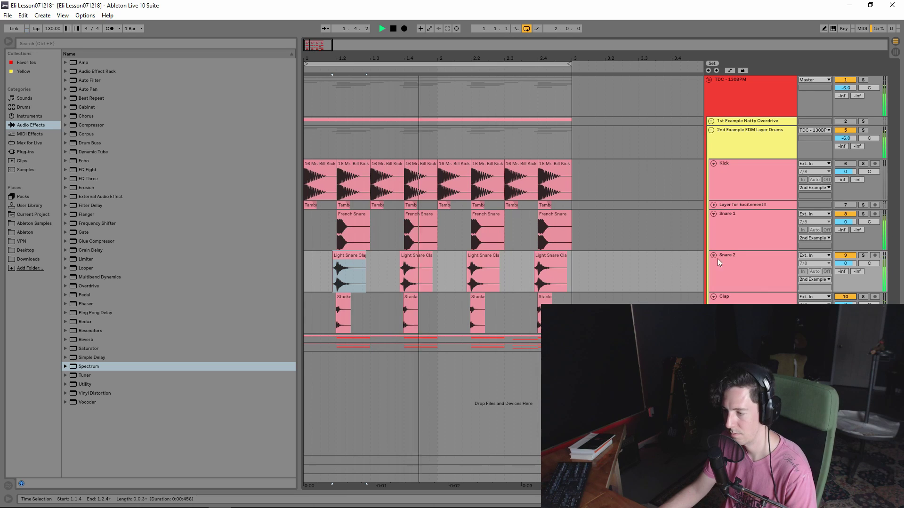
pyautogui.press('space')
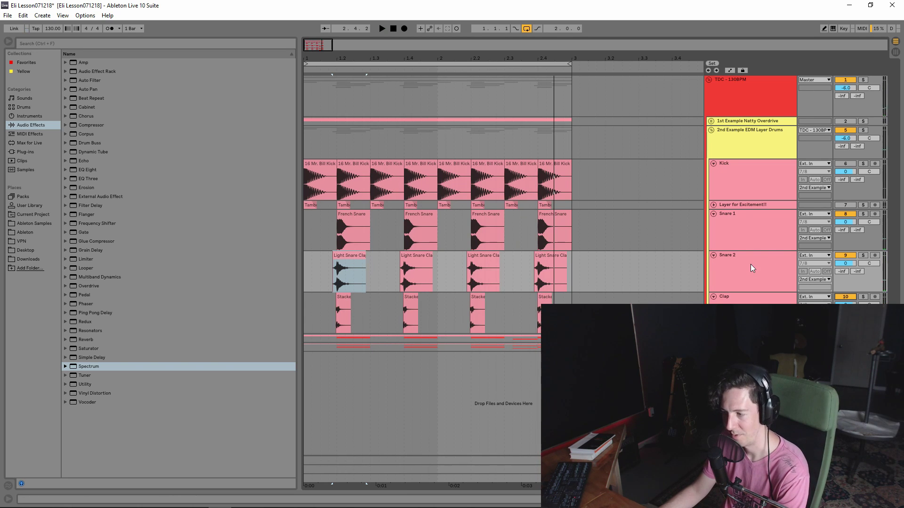
# Step: Deactivate Snare 2 and play the loop to hear Snare 1 with only the Clap layer
pyautogui.click(789, 261)
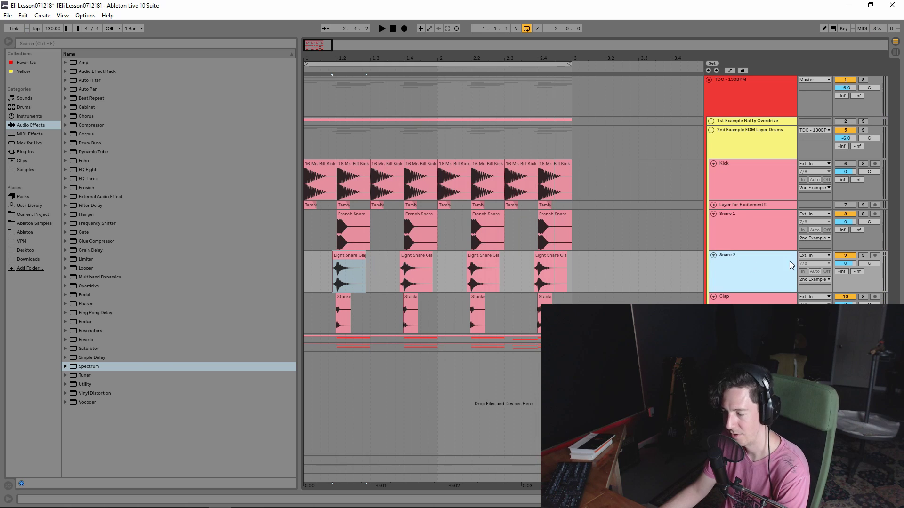
pyautogui.click(845, 256)
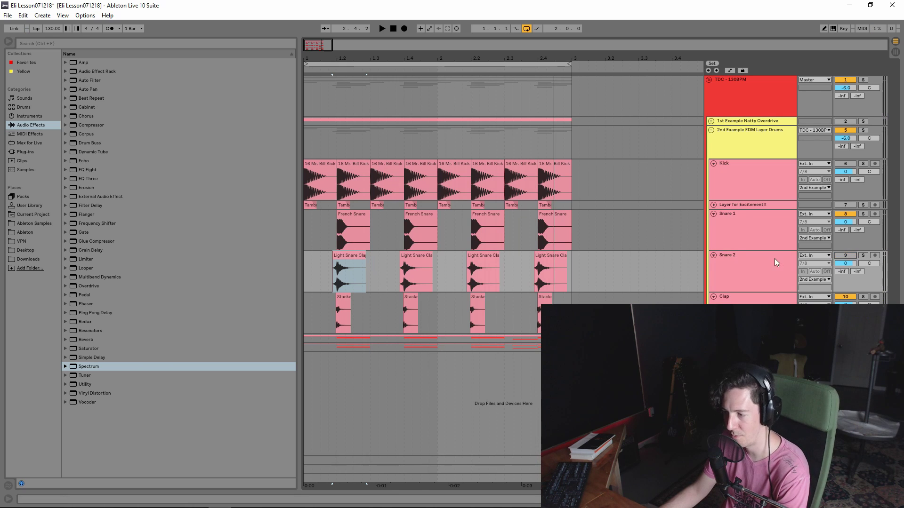
pyautogui.click(754, 229)
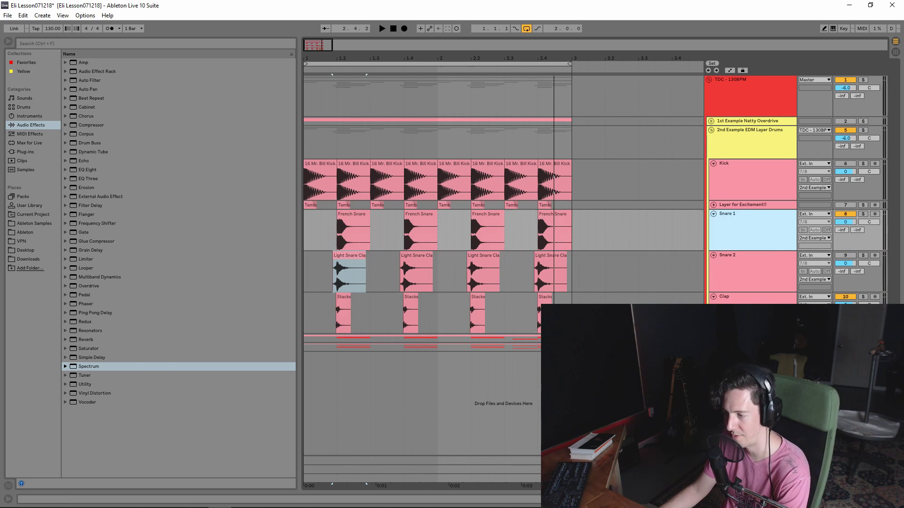
pyautogui.press('Down')
pyautogui.press('Down')
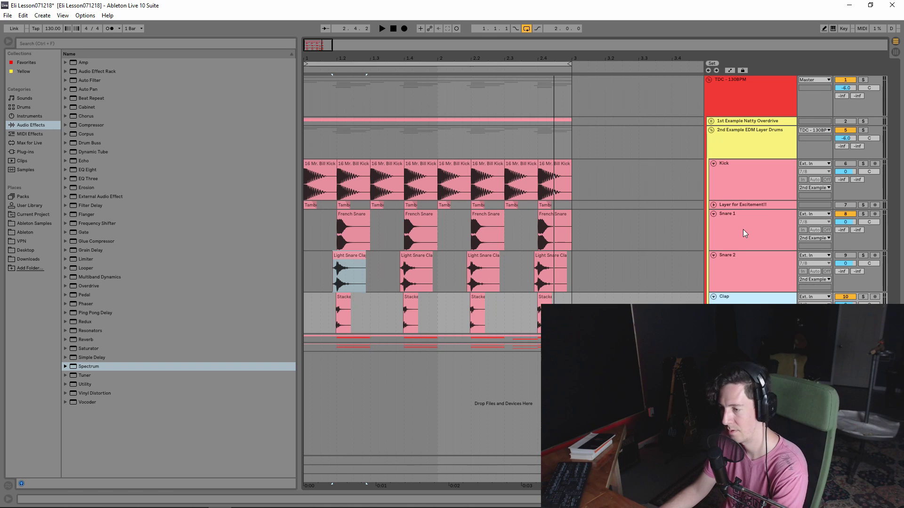
pyautogui.press('space')
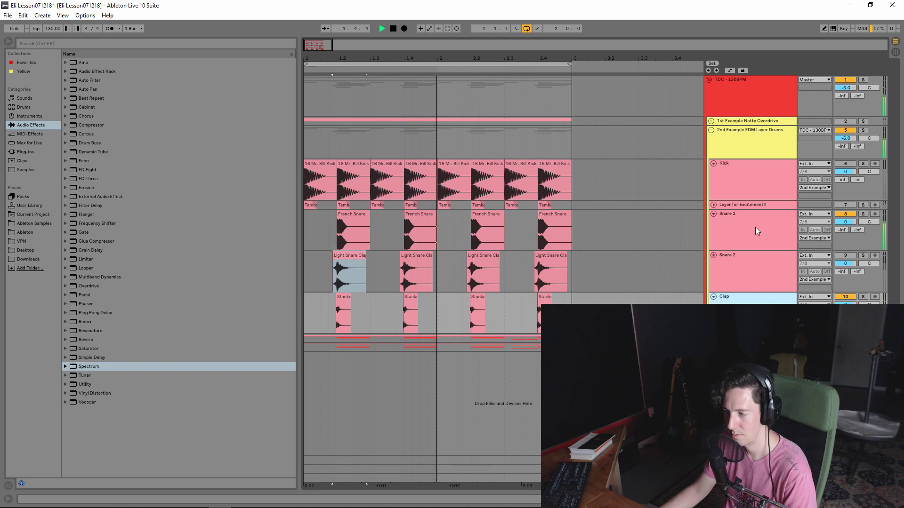
pyautogui.press('space')
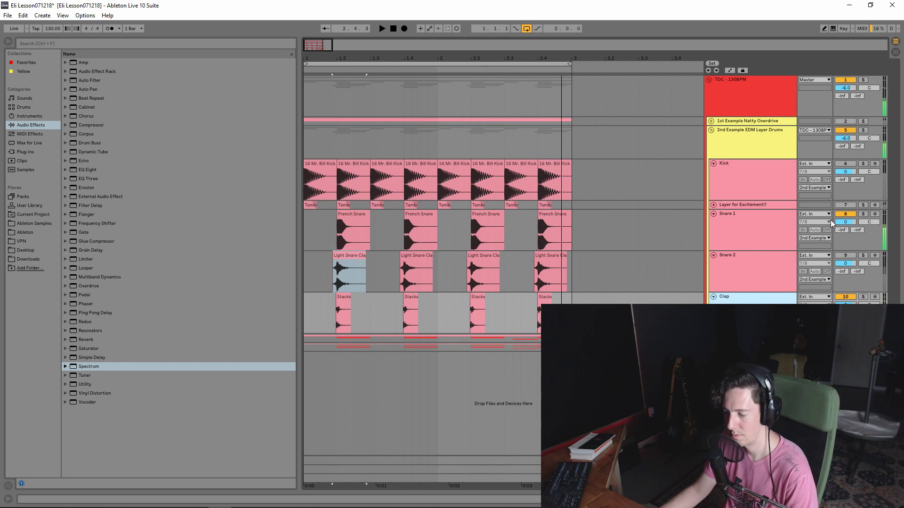
# Step: Deactivate Snare 1 to hear the Clap track alone, and bring Snare 1 and Snare 2 back in during playback
pyautogui.click(845, 214)
pyautogui.press('space')
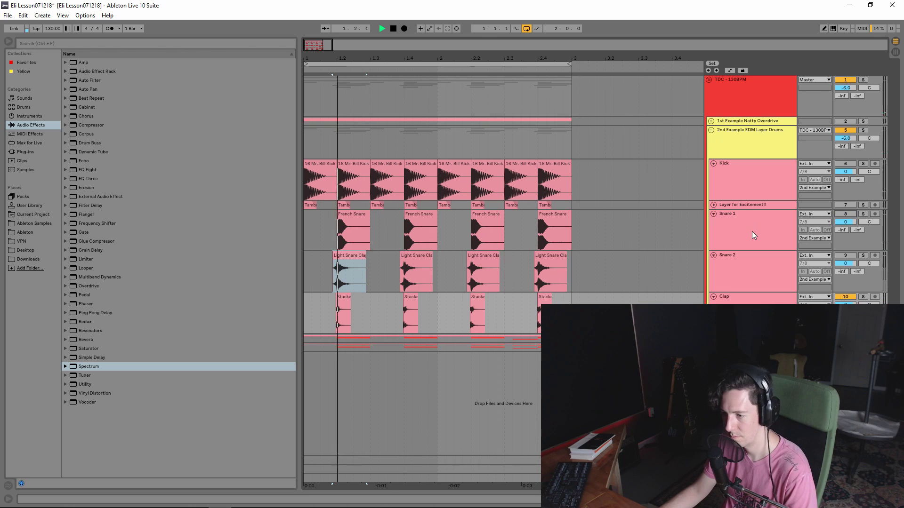
pyautogui.click(845, 214)
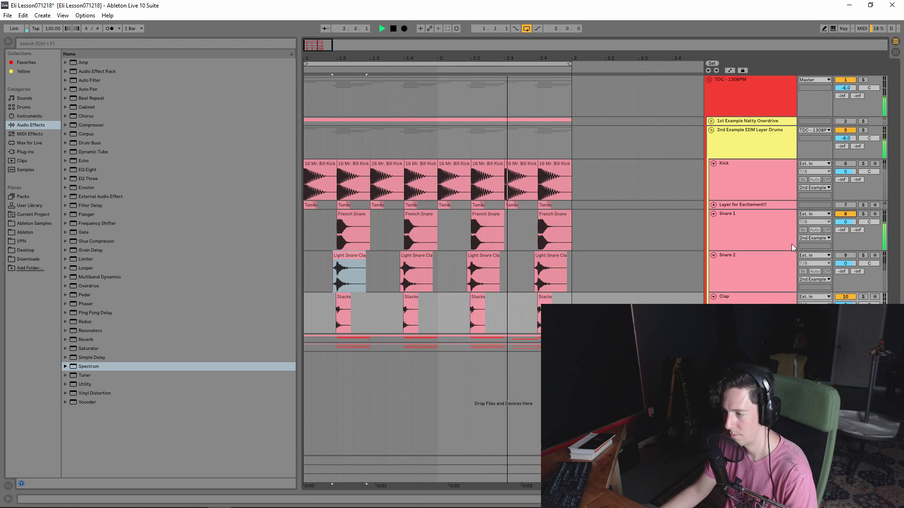
pyautogui.click(845, 255)
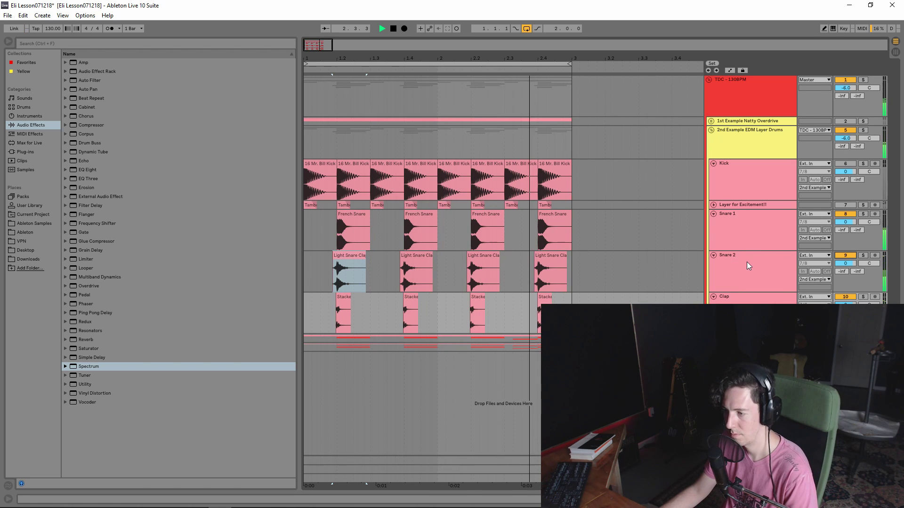
pyautogui.press('space')
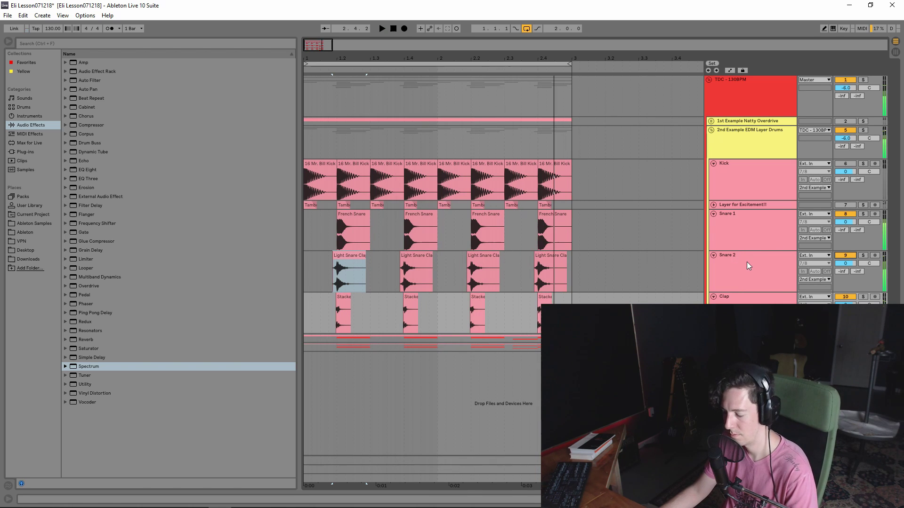
# Step: Activate the Kick track and play from its first clip to hear it with the snare and clap layers
pyautogui.click(844, 163)
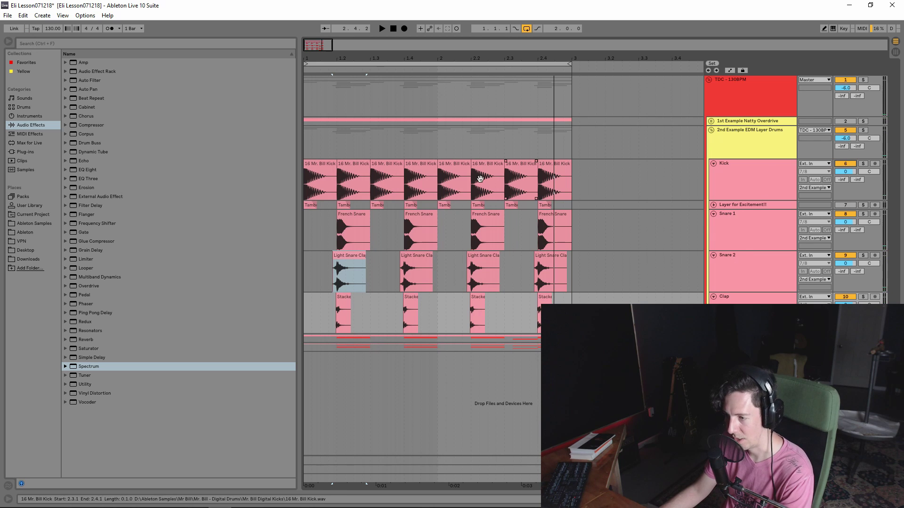
pyautogui.click(323, 167)
pyautogui.press('space')
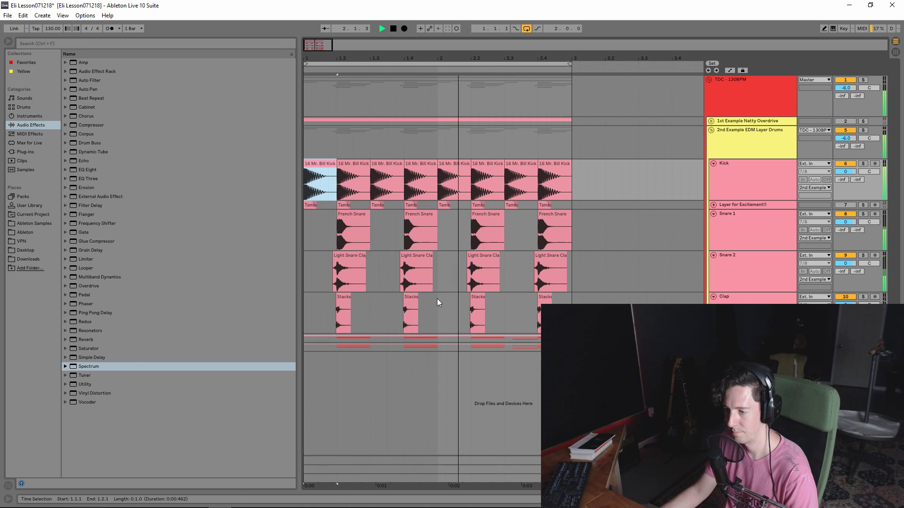
pyautogui.press('space')
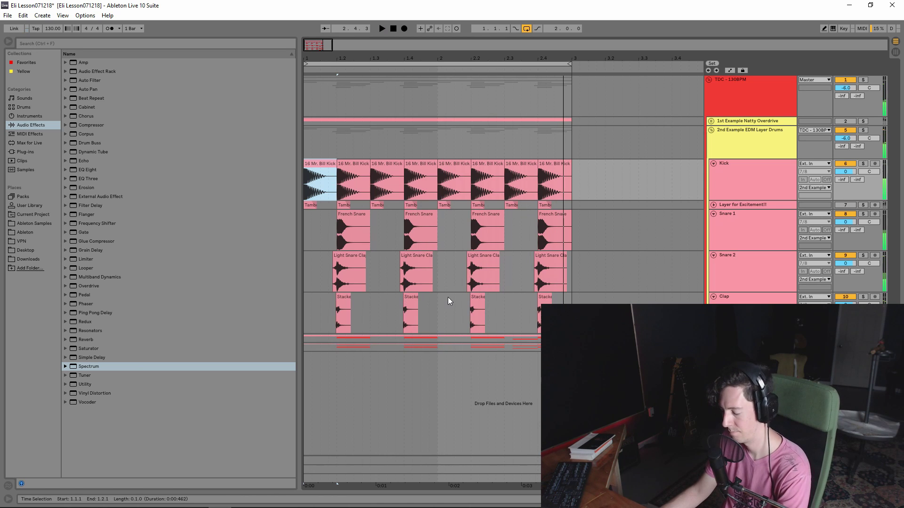
# Step: Select and unfold the Layer for Excitement!! track to show its tambourine clips
pyautogui.click(744, 206)
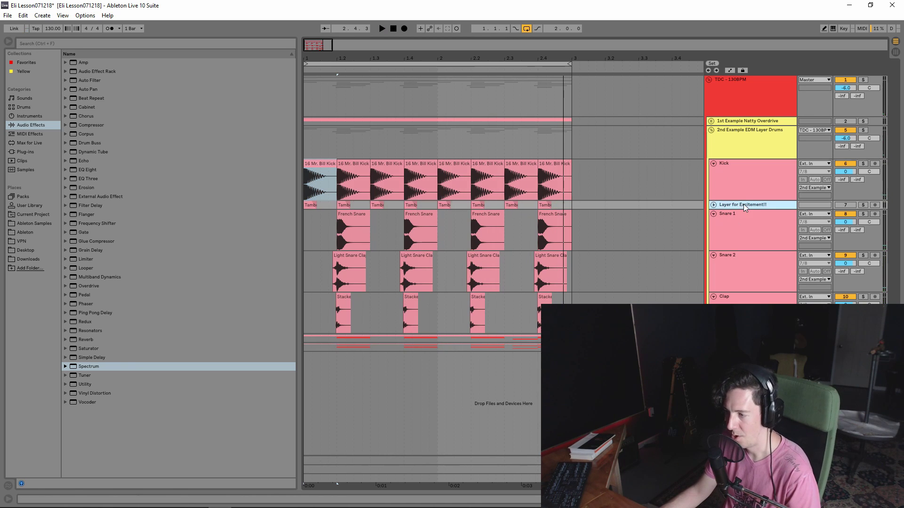
pyautogui.click(714, 205)
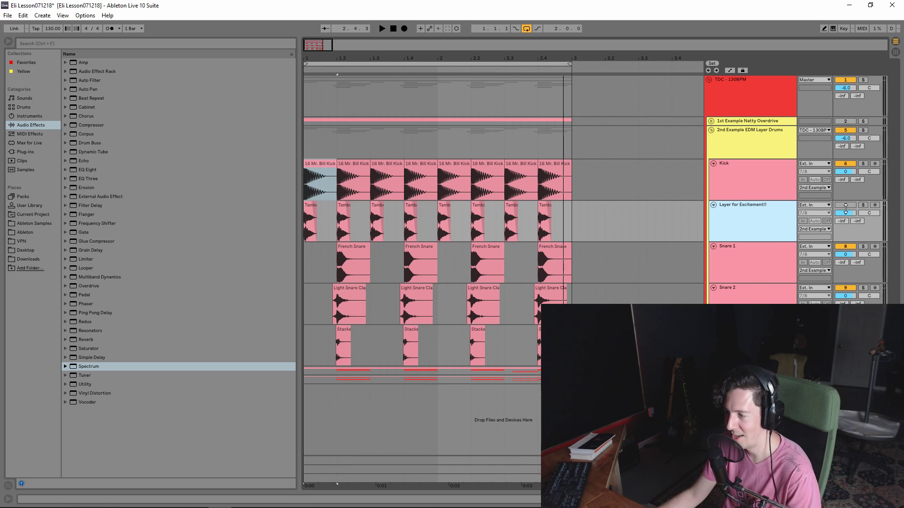
# Step: Play the drum loop and toggle the Layer for Excitement!! track to compare the beat, leaving the layer active and playback stopped
pyautogui.click(323, 164)
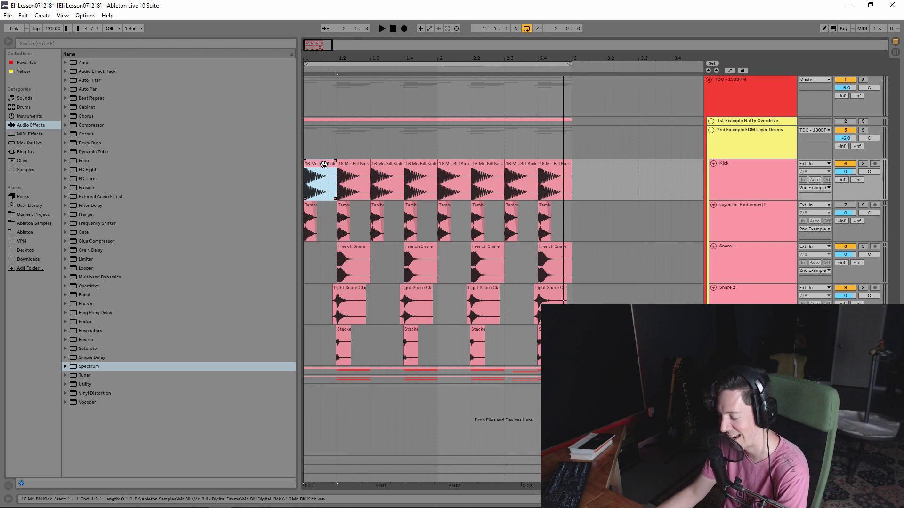
pyautogui.press('space')
pyautogui.click(742, 229)
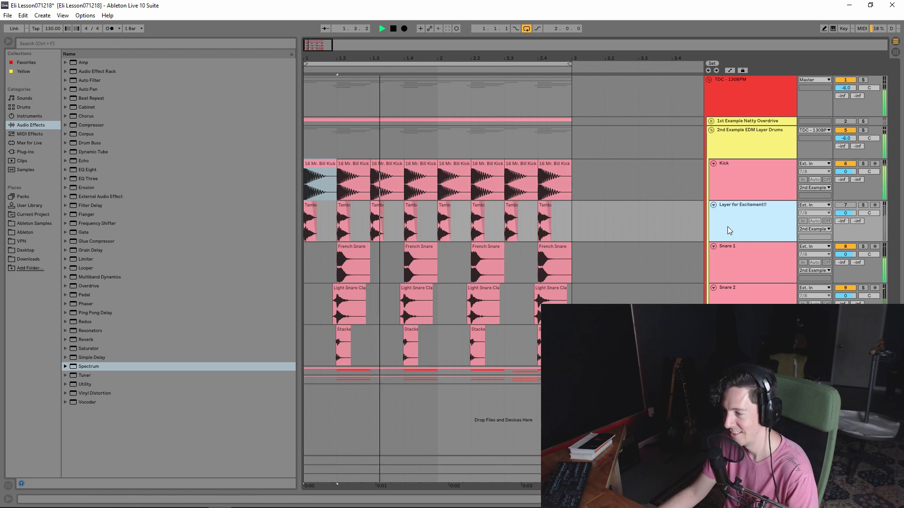
pyautogui.click(853, 208)
pyautogui.click(853, 208)
pyautogui.click(767, 214)
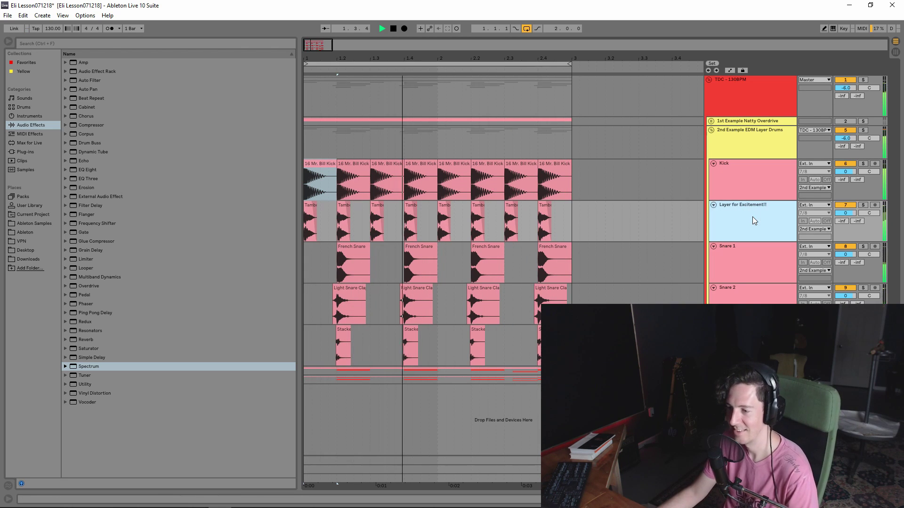
pyautogui.click(849, 206)
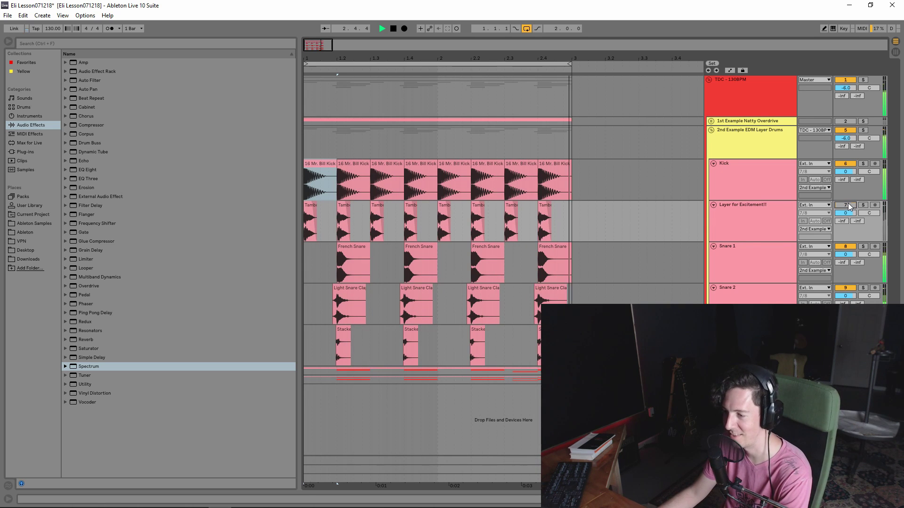
pyautogui.click(849, 206)
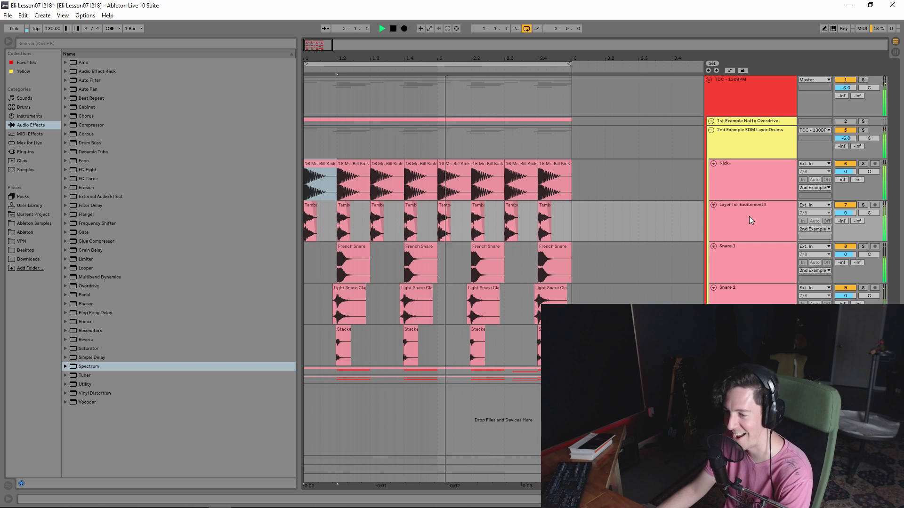
pyautogui.press('space')
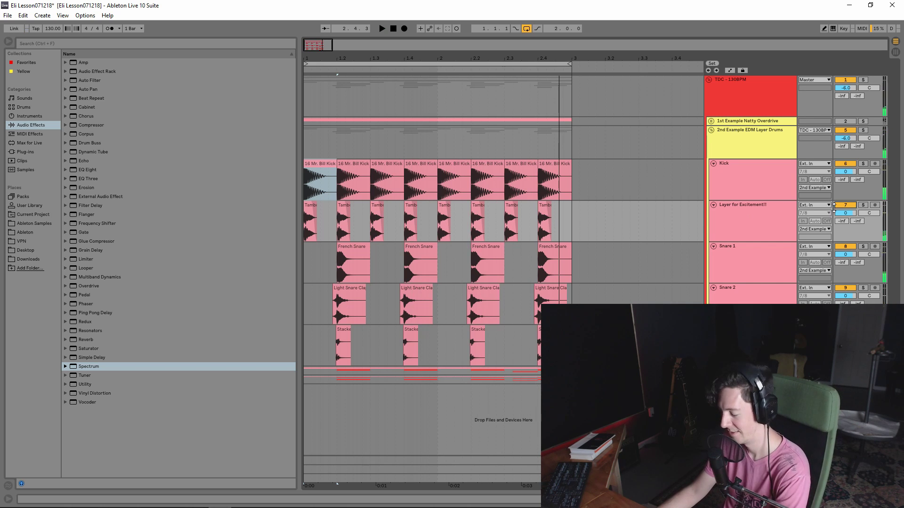
pyautogui.moveTo(242, 499)
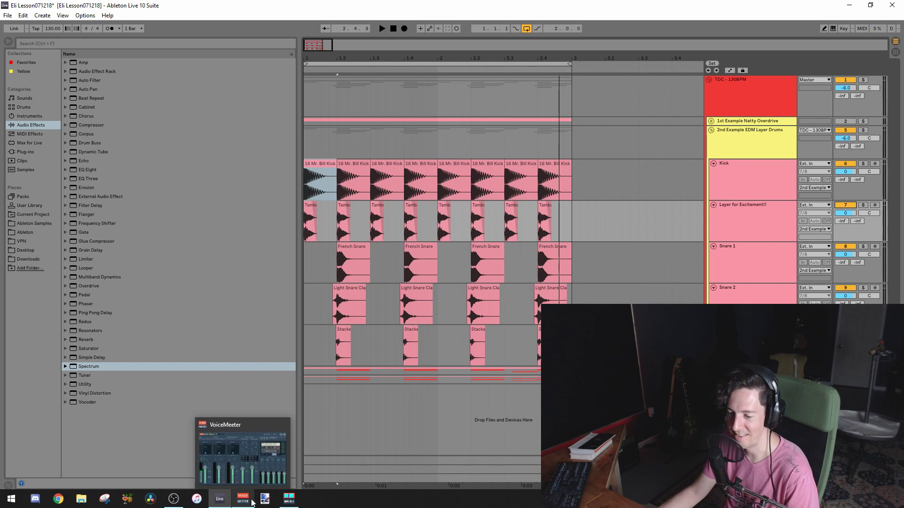
pyautogui.click(621, 218)
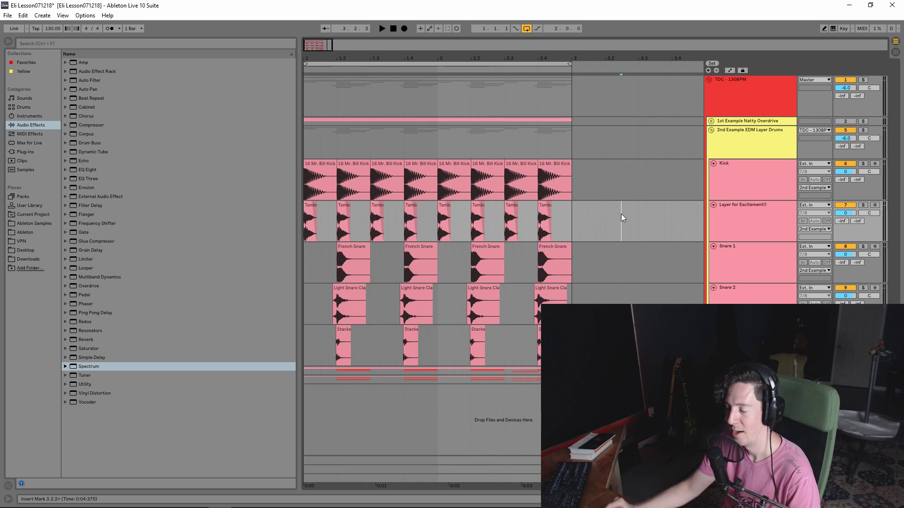
pyautogui.press('-')
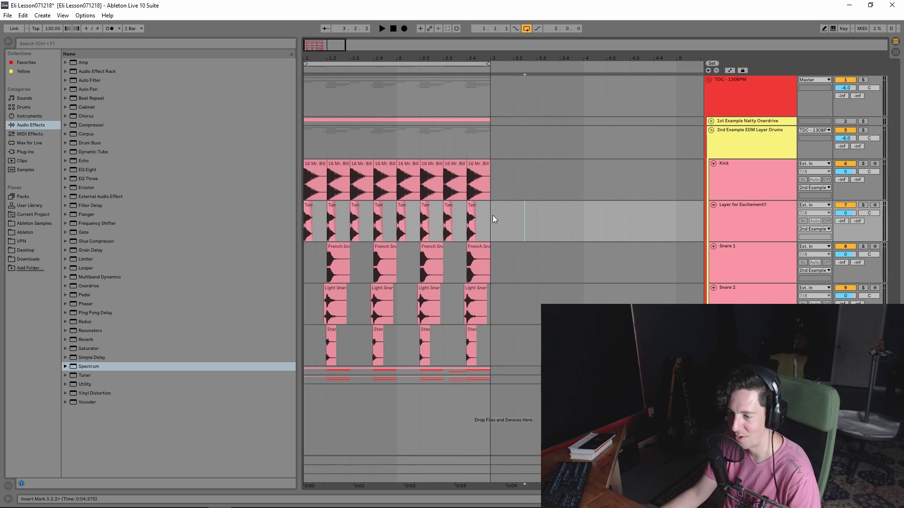
pyautogui.rightClick(508, 221)
pyautogui.click(526, 288)
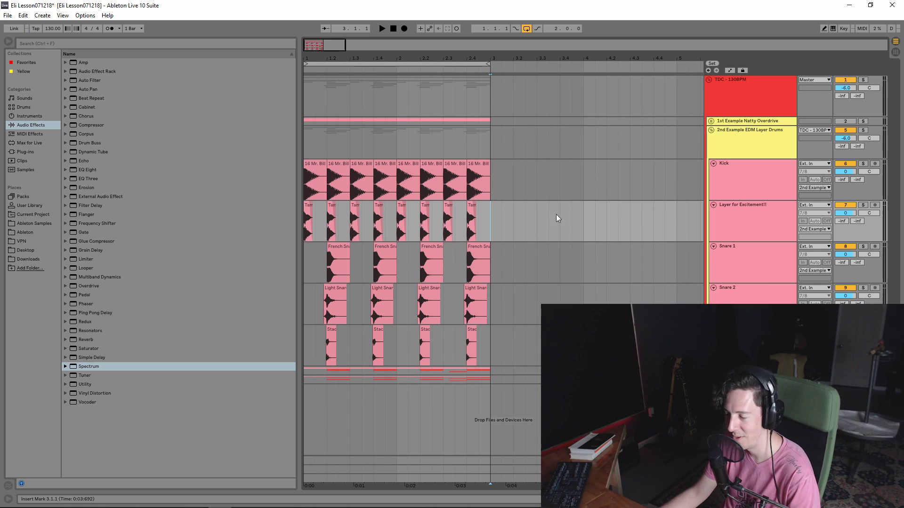
pyautogui.click(747, 196)
pyautogui.click(753, 345)
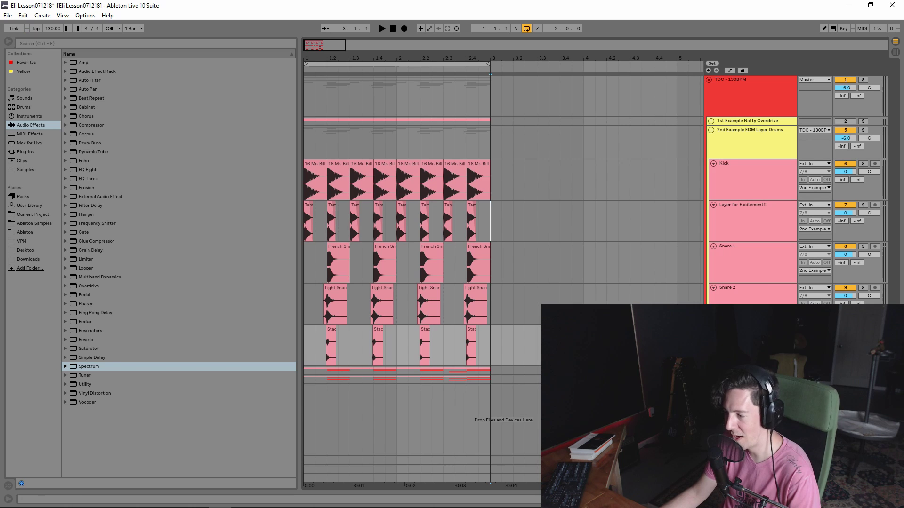
pyautogui.click(753, 294)
pyautogui.click(767, 266)
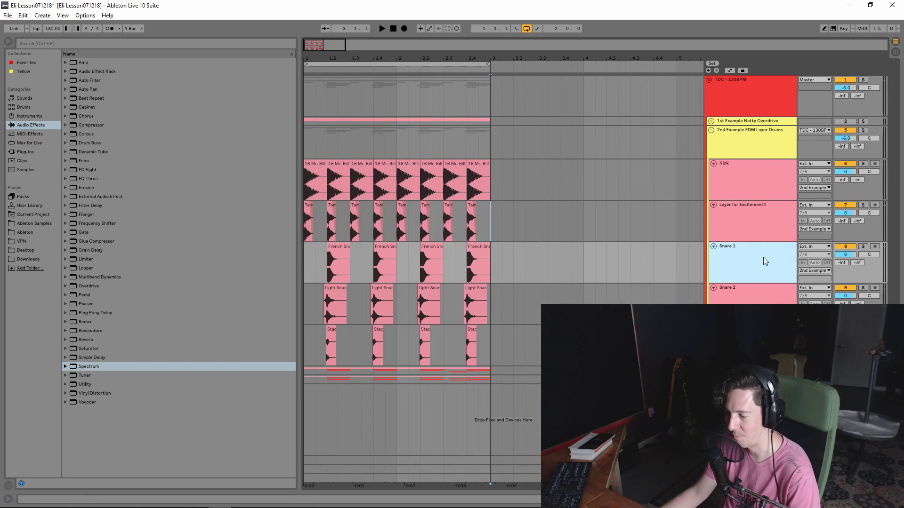
pyautogui.click(763, 230)
pyautogui.click(766, 186)
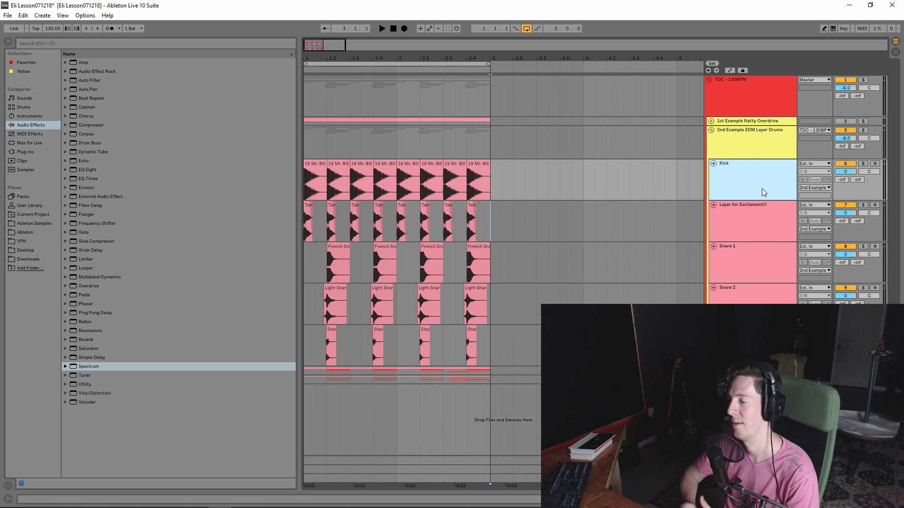
# Step: Fold the Kick, Layer for Excitement!!, Snare 1, Snare 2 and Clap tracks, and collapse the 2nd Example EDM Layer Drums group
pyautogui.click(713, 163)
pyautogui.click(713, 173)
pyautogui.click(712, 181)
pyautogui.click(713, 190)
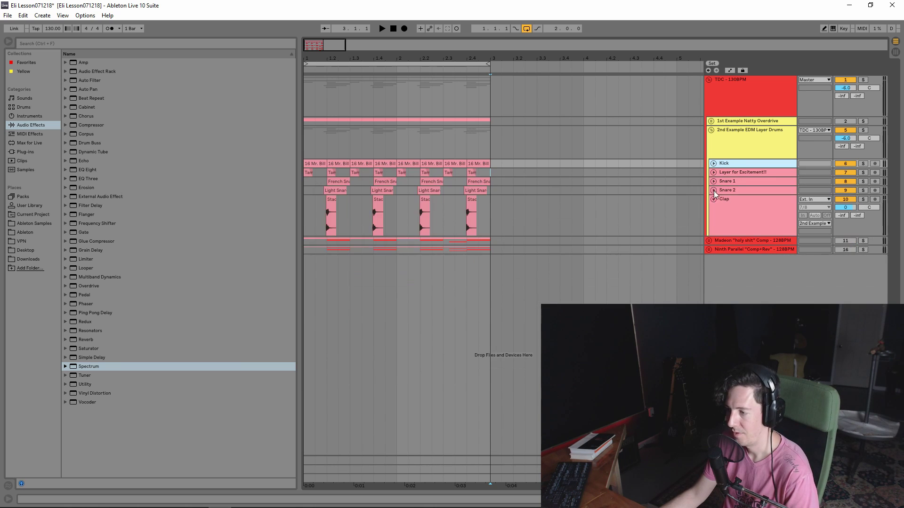
pyautogui.click(713, 199)
pyautogui.click(711, 131)
# Step: Deactivate the TDC - 130BPM group and its 2nd Example EDM Layer Drums subgroup, and collapse the TDC group
pyautogui.click(726, 102)
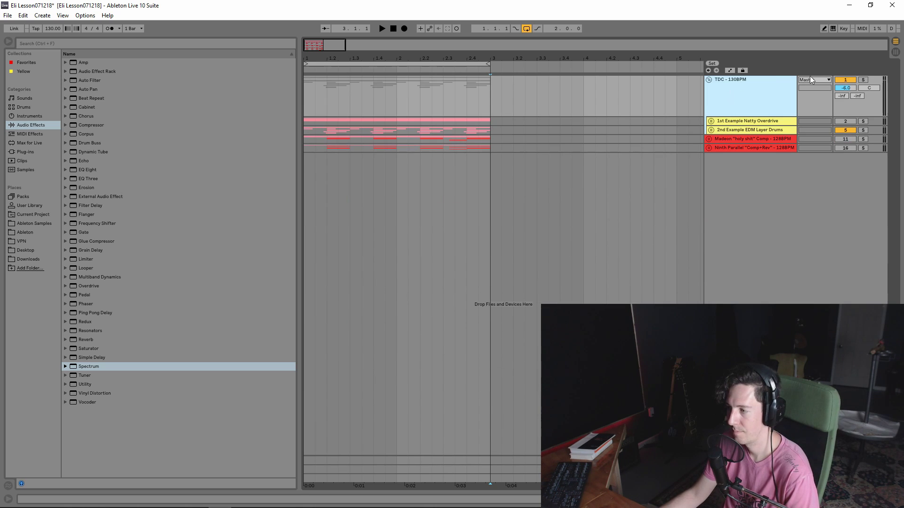
pyautogui.click(847, 80)
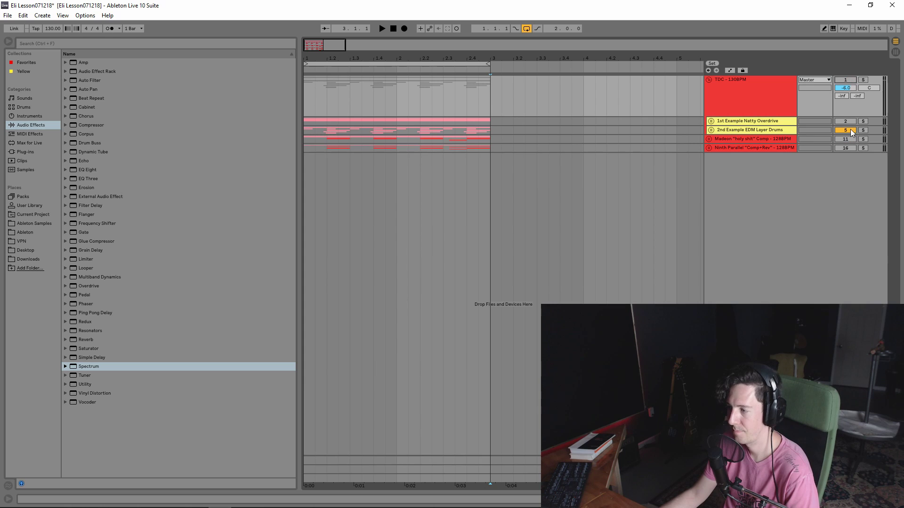
pyautogui.click(708, 79)
# Step: Expand and activate the Madeon comp 128BPM group, and expand the Compress Group inside it
pyautogui.click(748, 95)
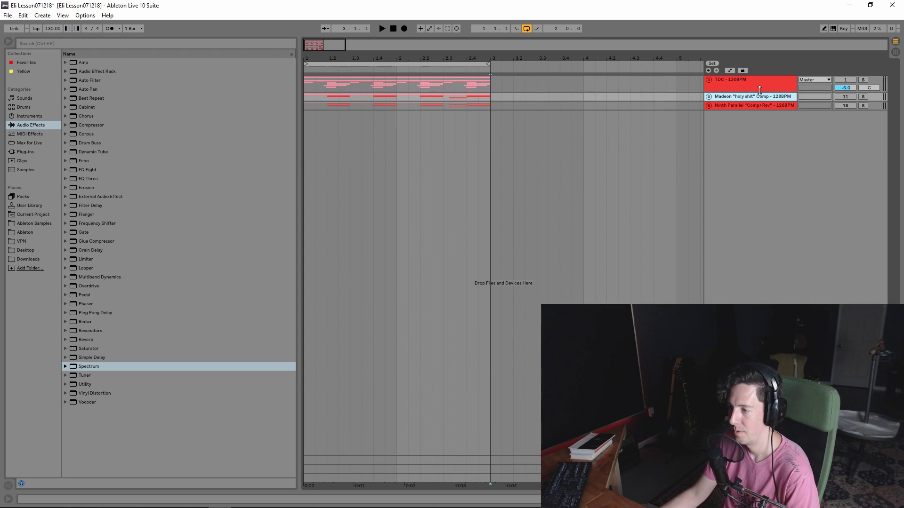
pyautogui.click(709, 97)
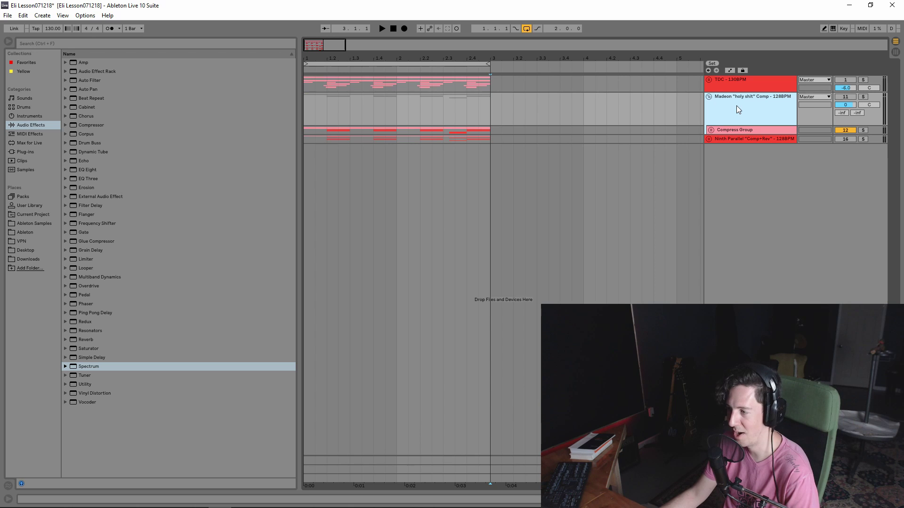
pyautogui.click(843, 96)
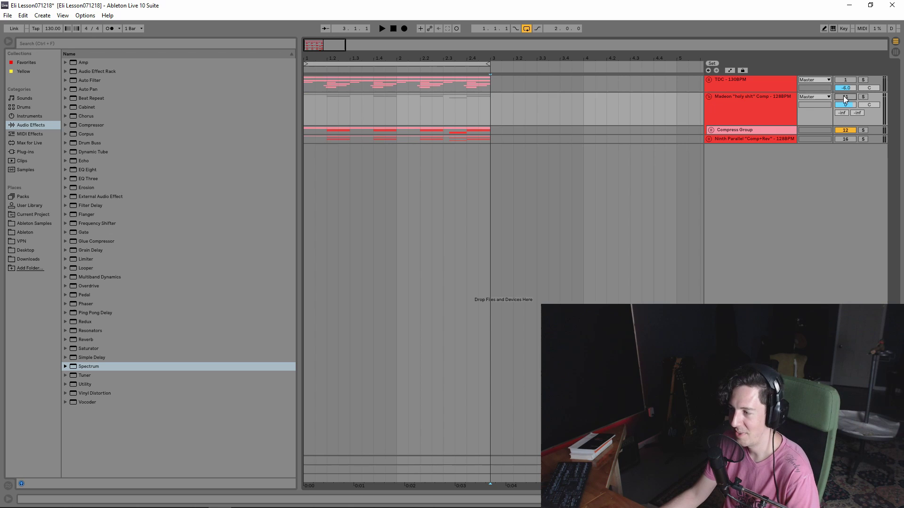
pyautogui.click(761, 108)
pyautogui.click(712, 129)
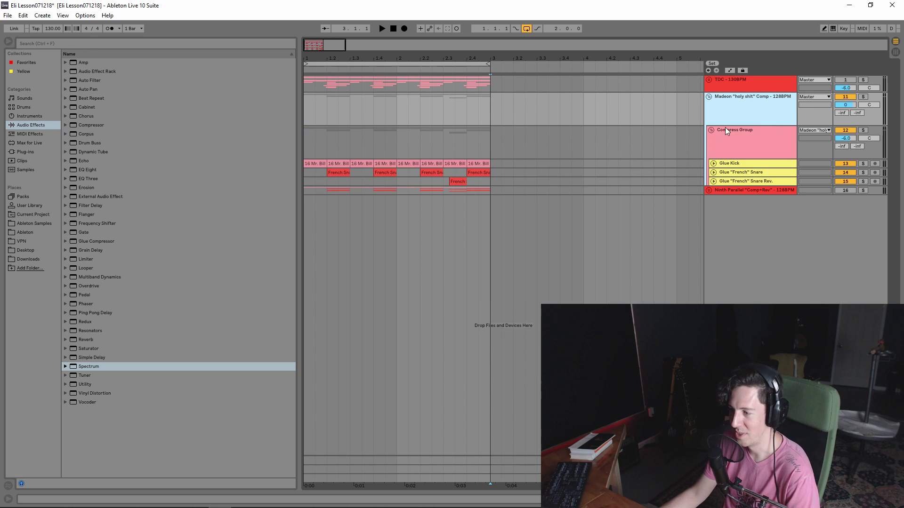
# Step: Unfold the Glue Kick, Glue "French" Snare and Glue "French" Snare Rev. tracks to show their clips
pyautogui.click(734, 162)
pyautogui.click(713, 164)
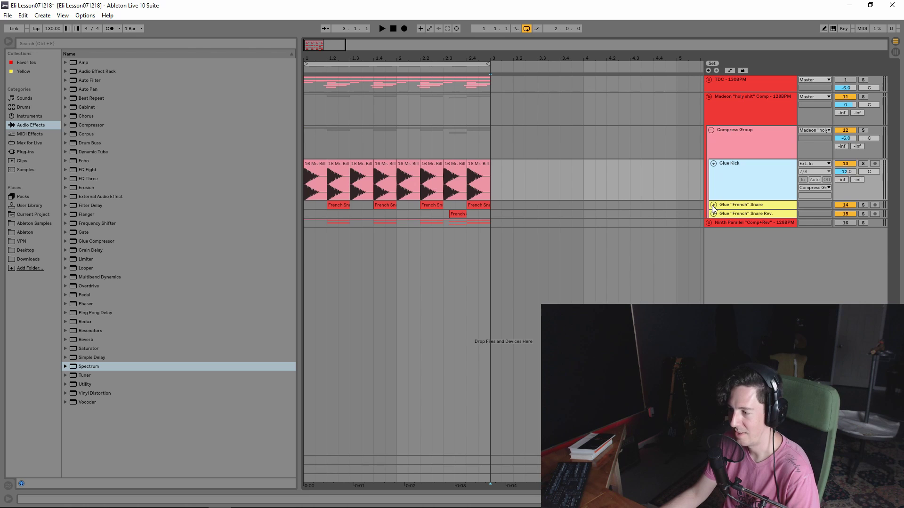
pyautogui.click(713, 205)
pyautogui.click(713, 246)
pyautogui.click(757, 223)
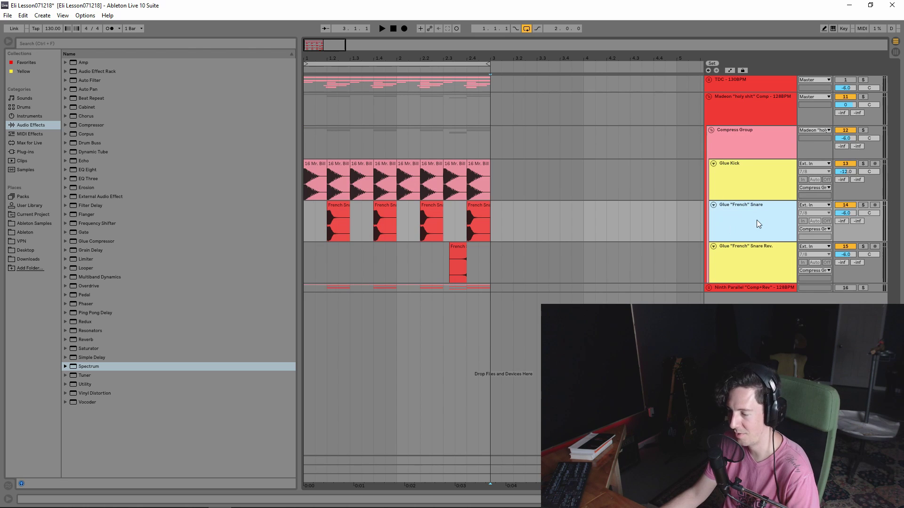
# Step: Inspect the kick and snare clips in the Compress Group, and briefly play the pattern from 1.1.1
pyautogui.click(761, 199)
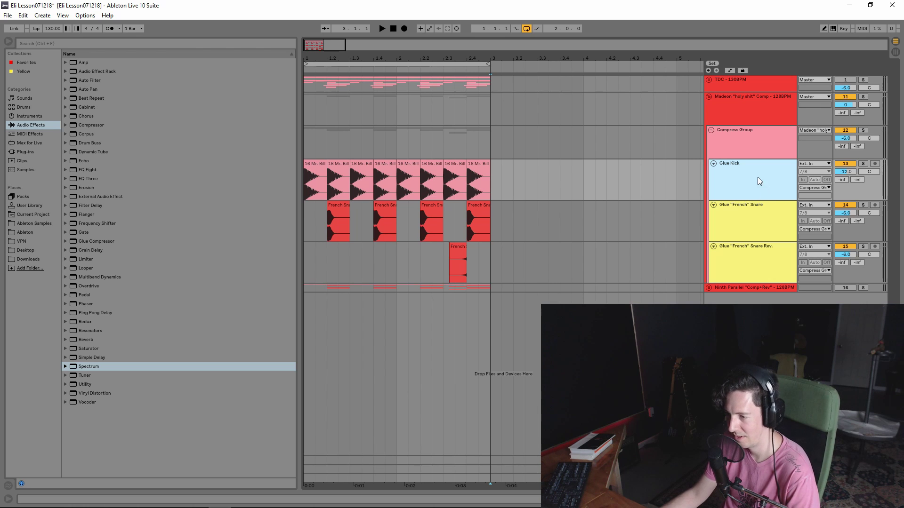
pyautogui.click(481, 164)
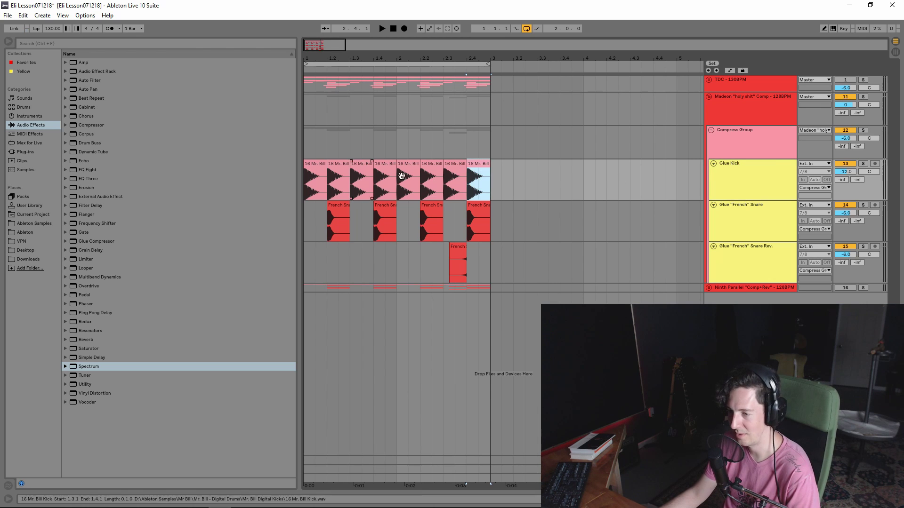
pyautogui.click(426, 216)
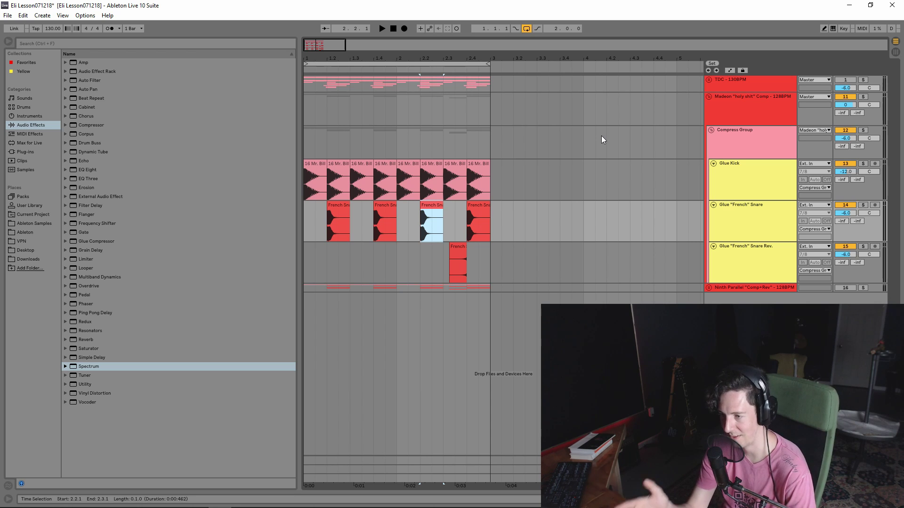
pyautogui.click(306, 137)
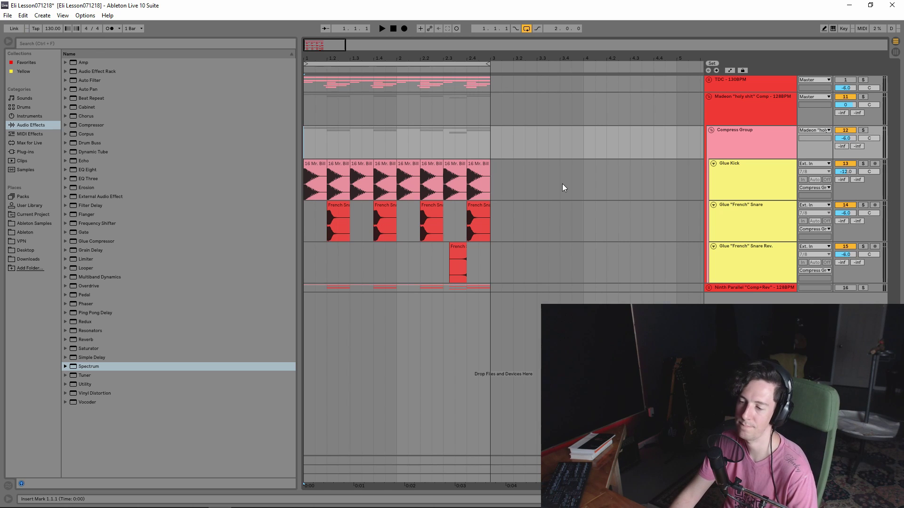
pyautogui.press('space')
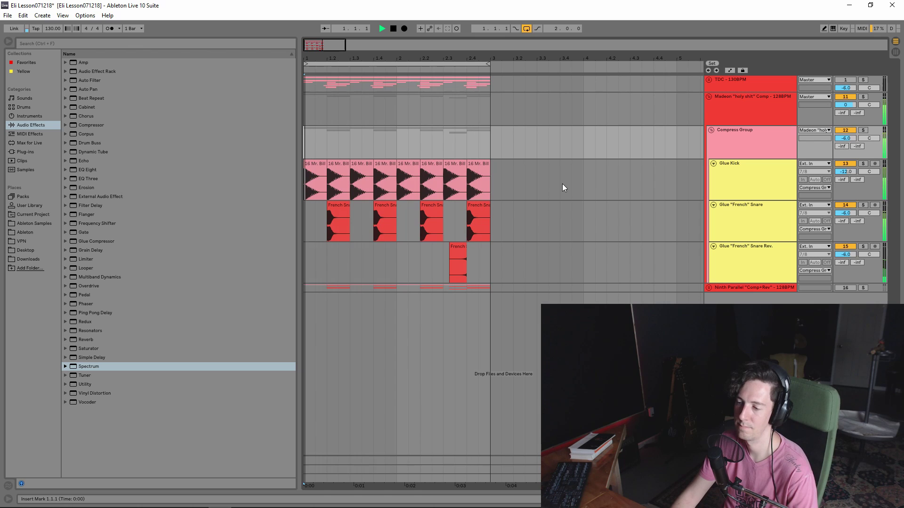
pyautogui.press('space')
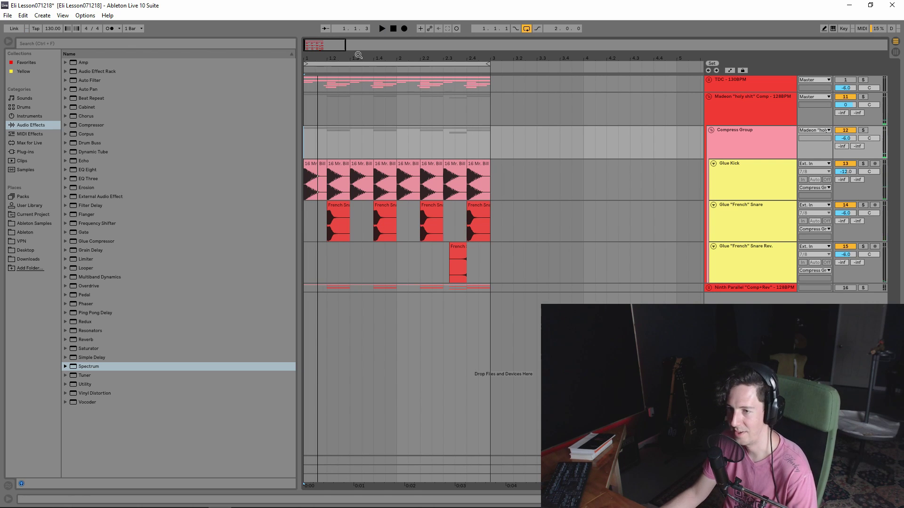
# Step: Expand the TDC - 130BPM group, activate its 2nd Example EDM Layer Drums subgroup, and play the arrangement with the Madeon group selected
pyautogui.moveTo(315, 45); pyautogui.dragTo(301, 35)
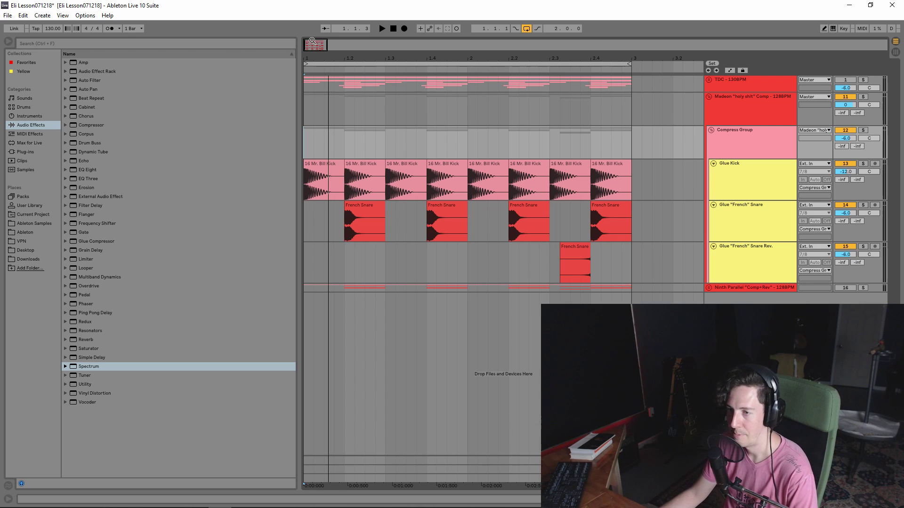
pyautogui.scroll(2, 313, 40)
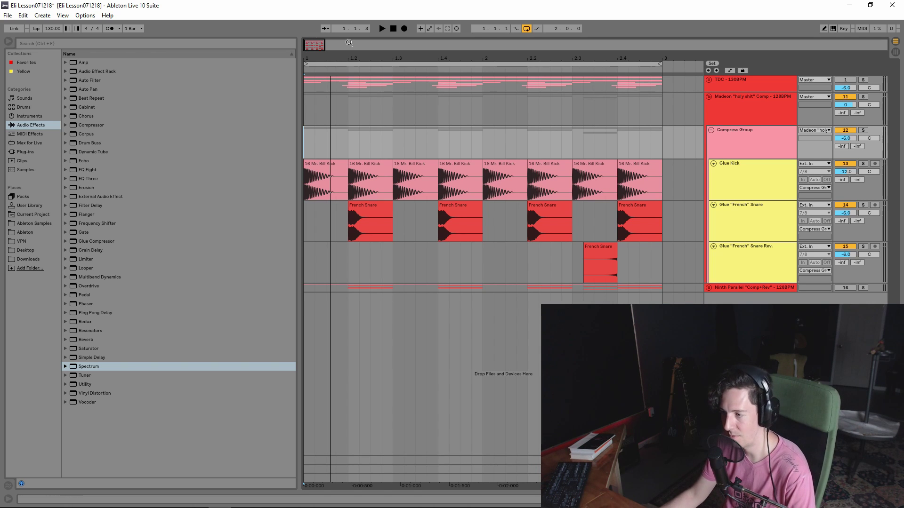
pyautogui.click(777, 190)
pyautogui.click(748, 153)
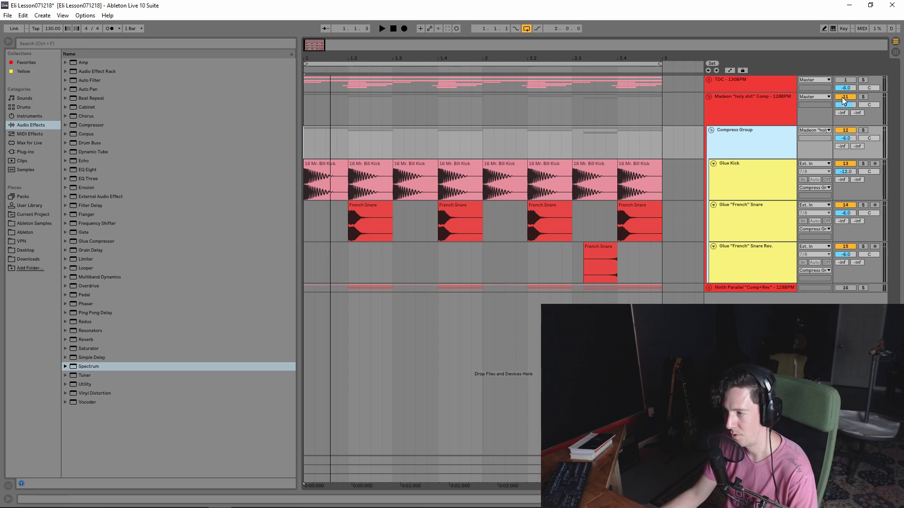
pyautogui.click(709, 79)
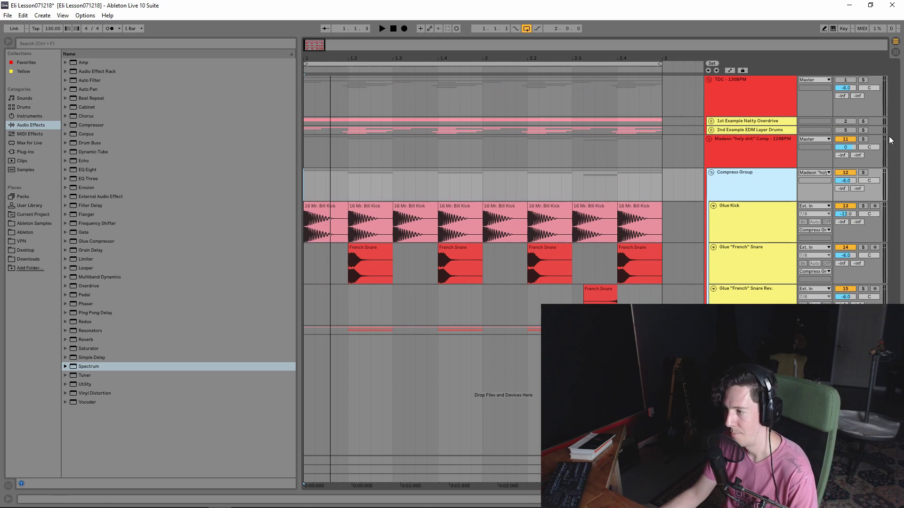
pyautogui.click(846, 130)
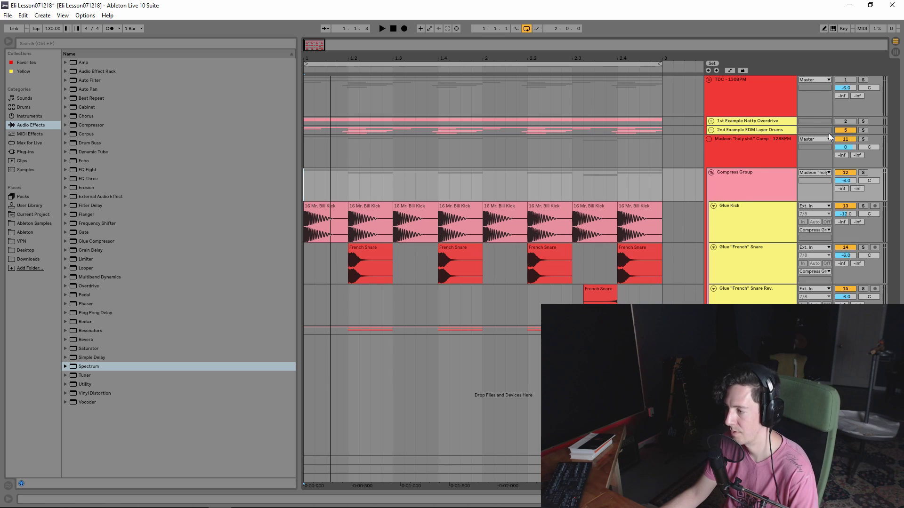
pyautogui.click(779, 151)
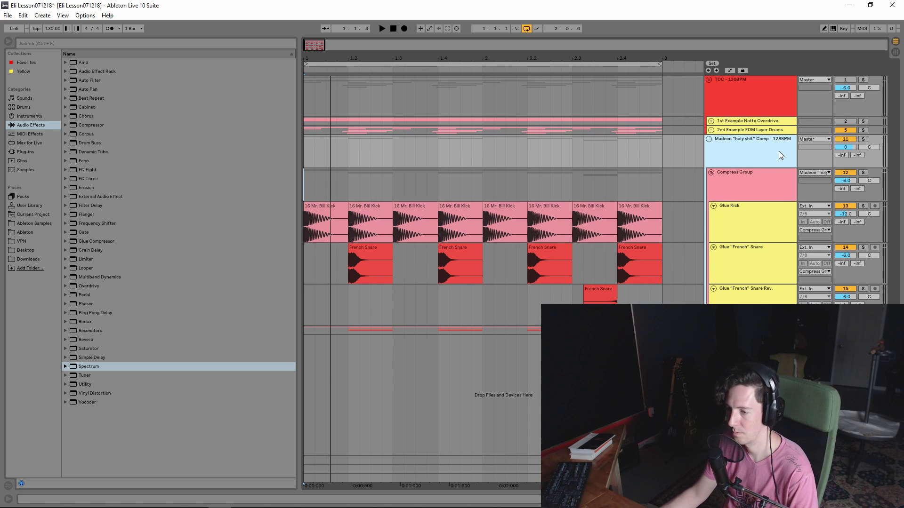
pyautogui.press('space')
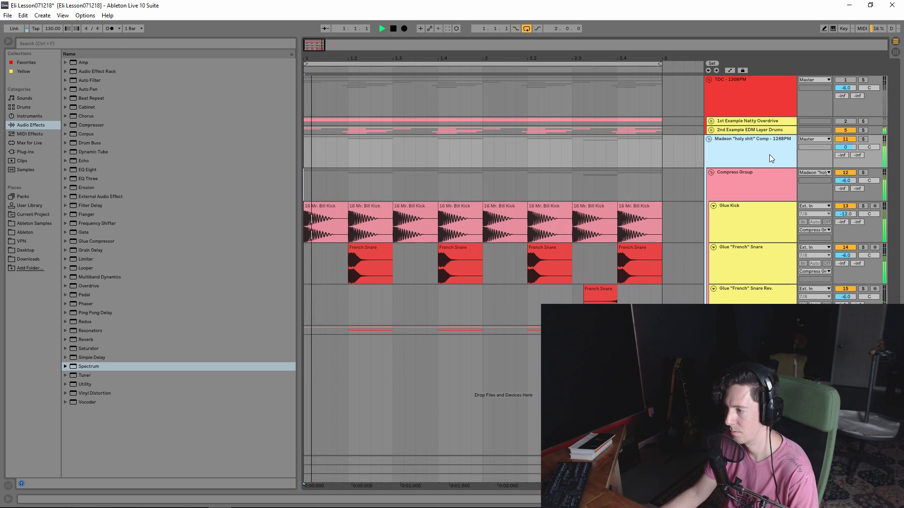
# Step: Stop playback, switch from the Madeon Comp - 128BPM group to the TDC - 130BPM group, and audition it briefly
pyautogui.press('space')
pyautogui.click(843, 138)
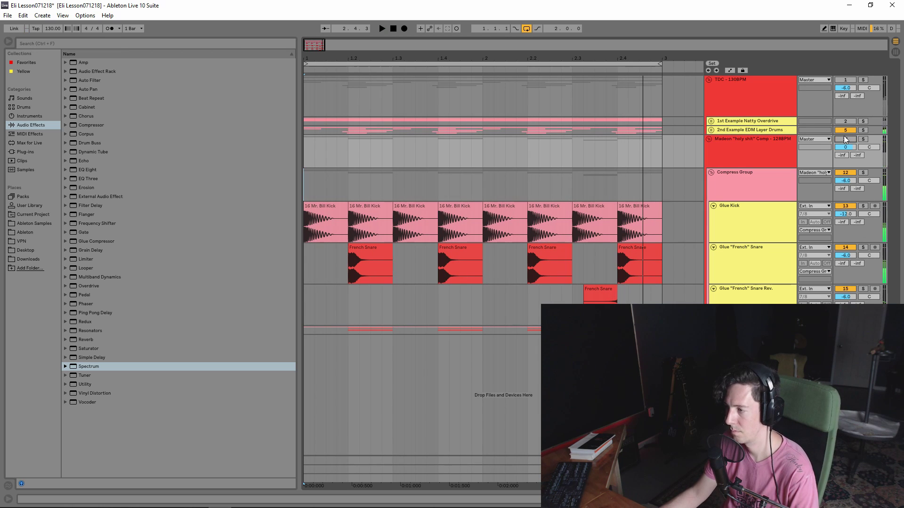
pyautogui.click(845, 79)
pyautogui.click(732, 90)
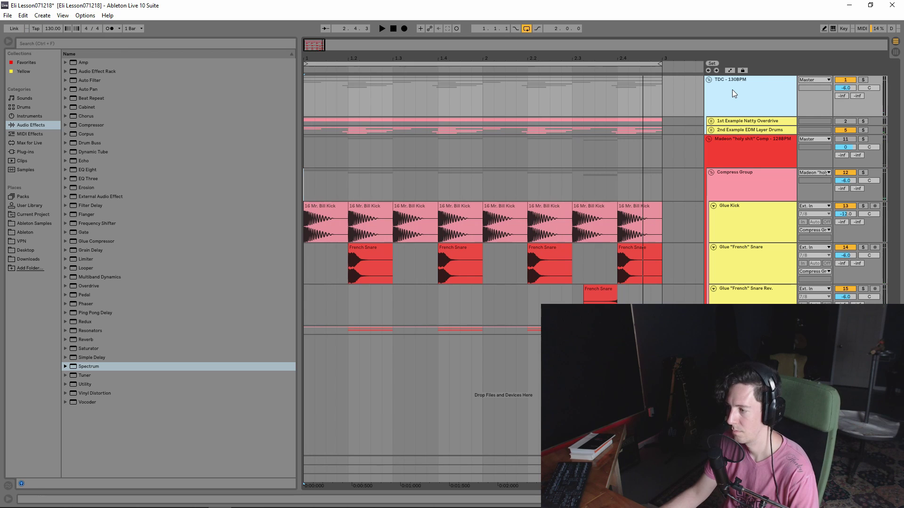
pyautogui.press('space')
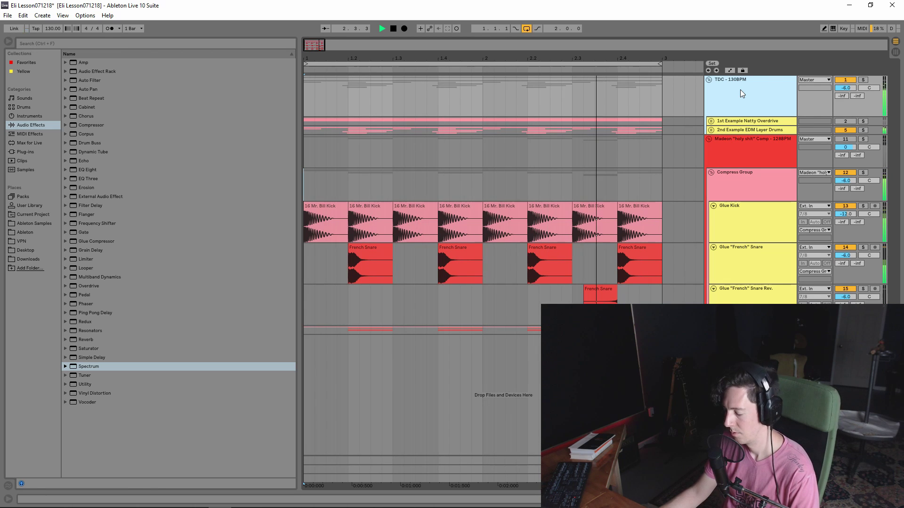
pyautogui.press('space')
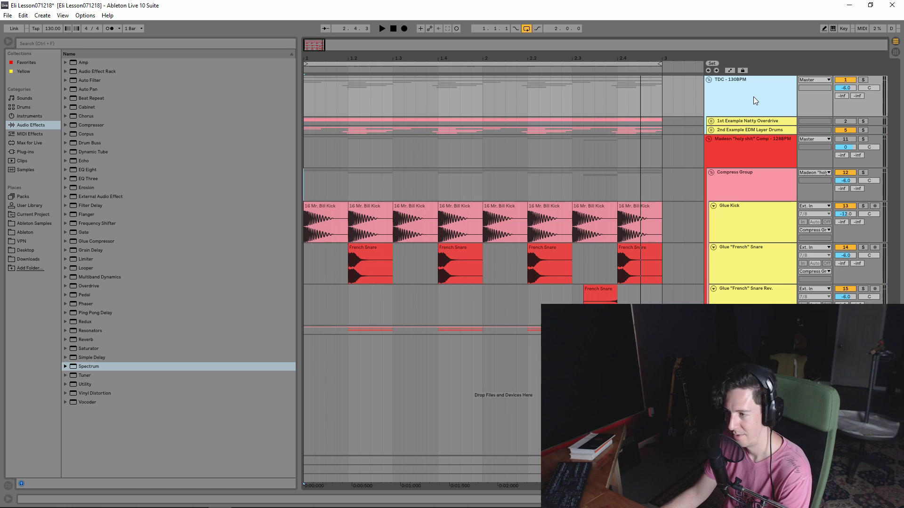
# Step: Fold the TDC - 130BPM group and show the device chain of the Glue Kick track
pyautogui.click(709, 80)
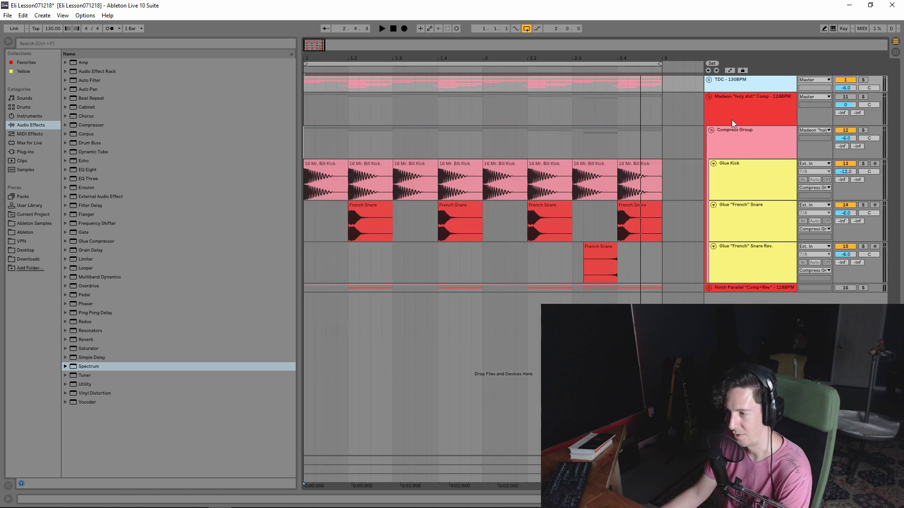
pyautogui.click(751, 139)
pyautogui.click(742, 176)
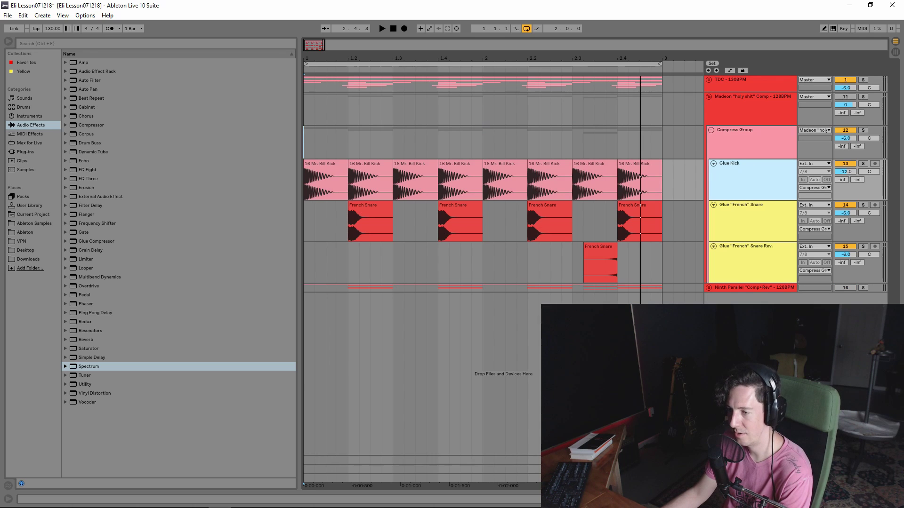
pyautogui.hotkey('ctrl', 'alt', 'l')
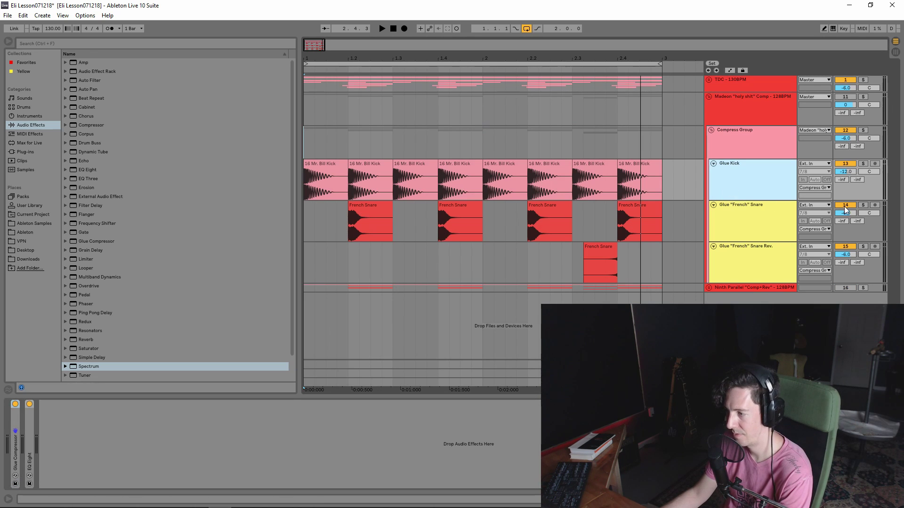
# Step: Deactivate the Glue "French" Snare track and unfold the Glue Compressor and EQ Eight on the Glue Kick track
pyautogui.click(845, 206)
pyautogui.click(773, 171)
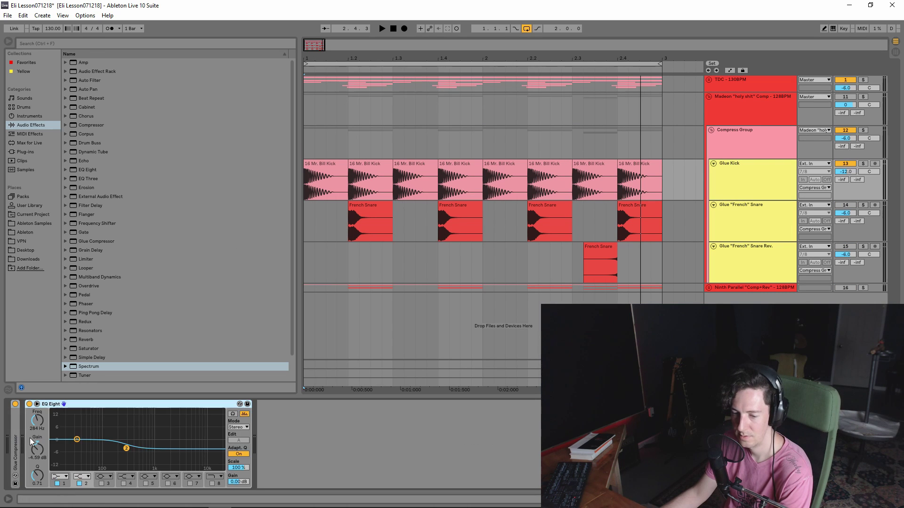
pyautogui.doubleClick(29, 438)
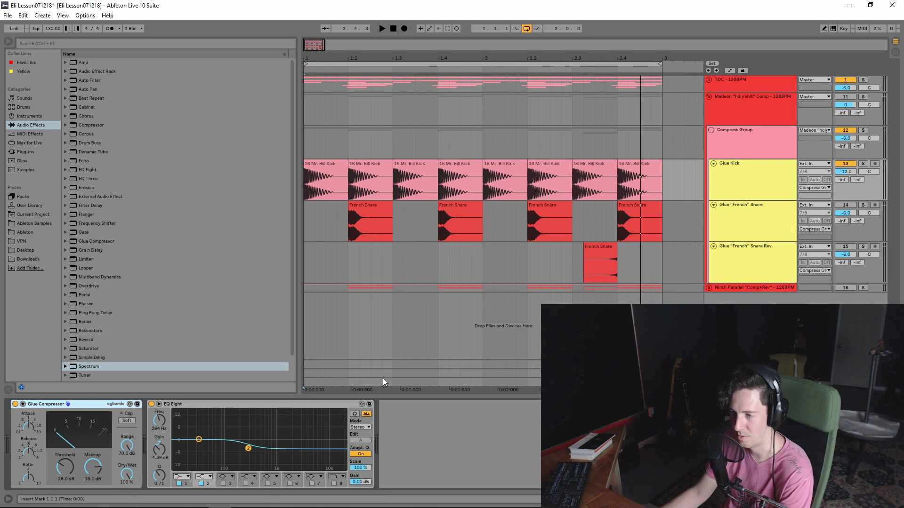
# Step: Deactivate the TDC - 130BPM group and reactivate the Madeon Comp - 128BPM group
pyautogui.click(759, 106)
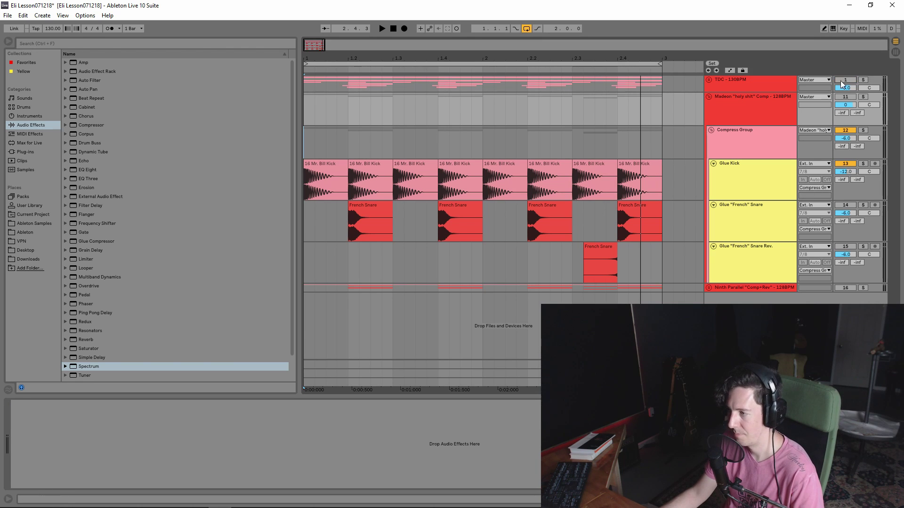
pyautogui.click(727, 110)
pyautogui.click(839, 97)
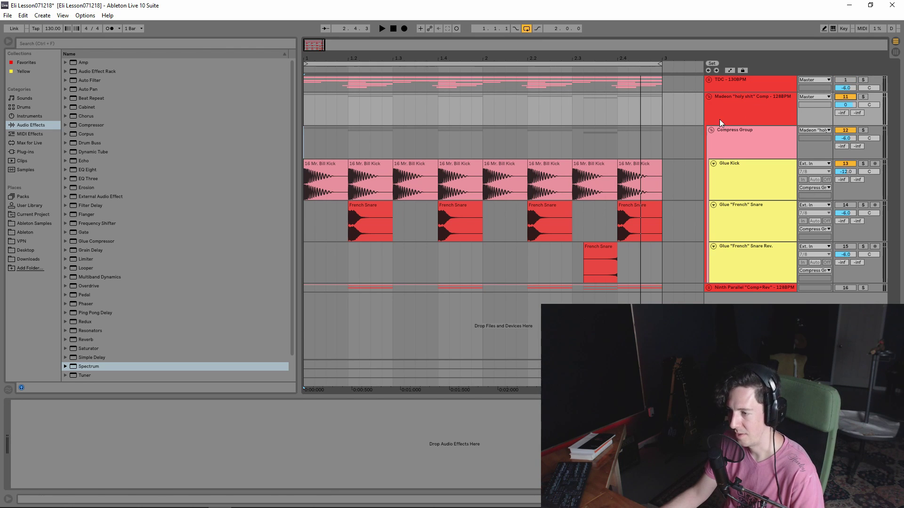
# Step: Bypass the EQ Eight on the Glue Kick track so that only its Glue Compressor stays active
pyautogui.click(756, 187)
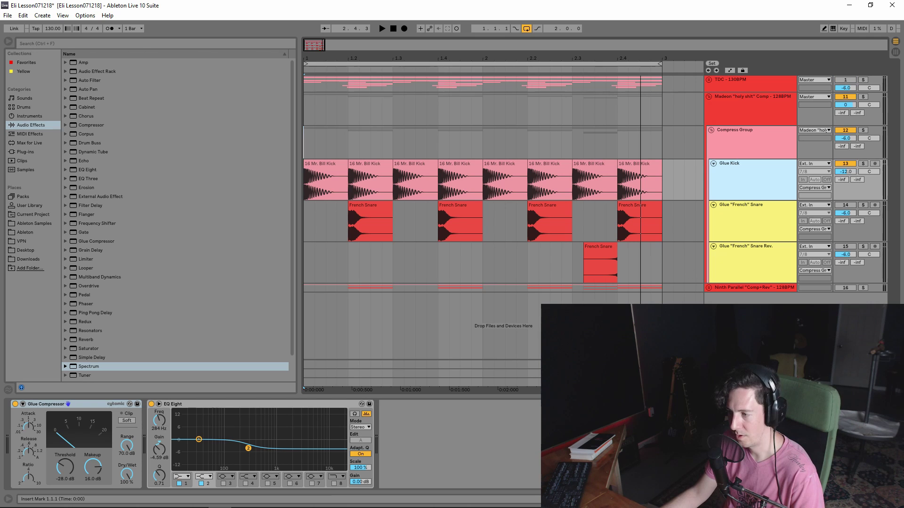
pyautogui.click(77, 402)
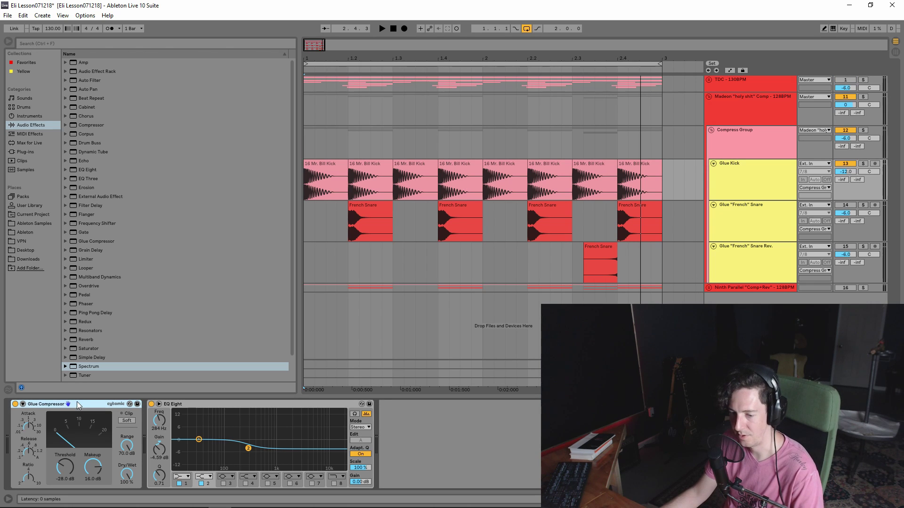
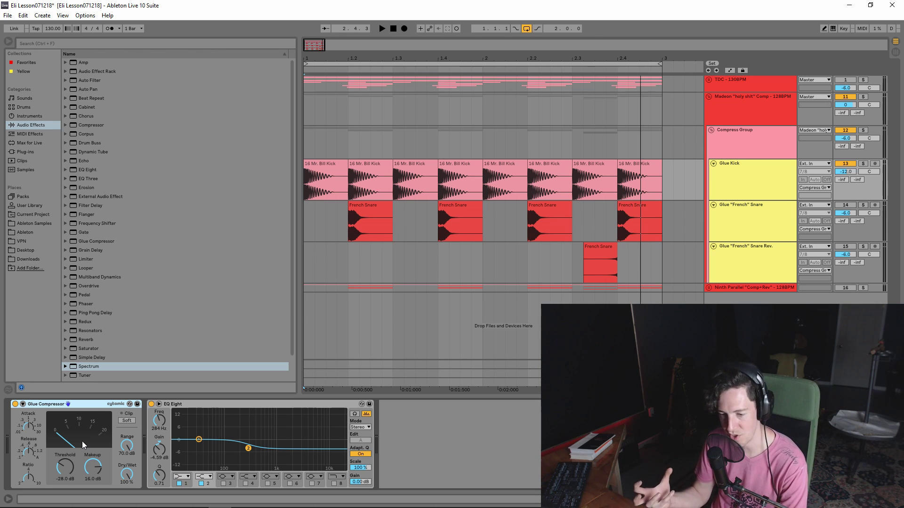
pyautogui.click(151, 403)
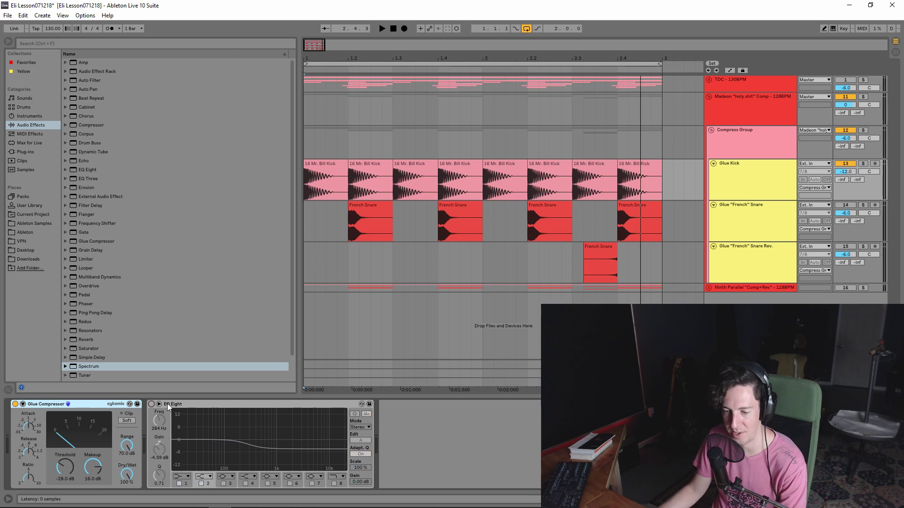
pyautogui.click(197, 405)
pyautogui.click(95, 405)
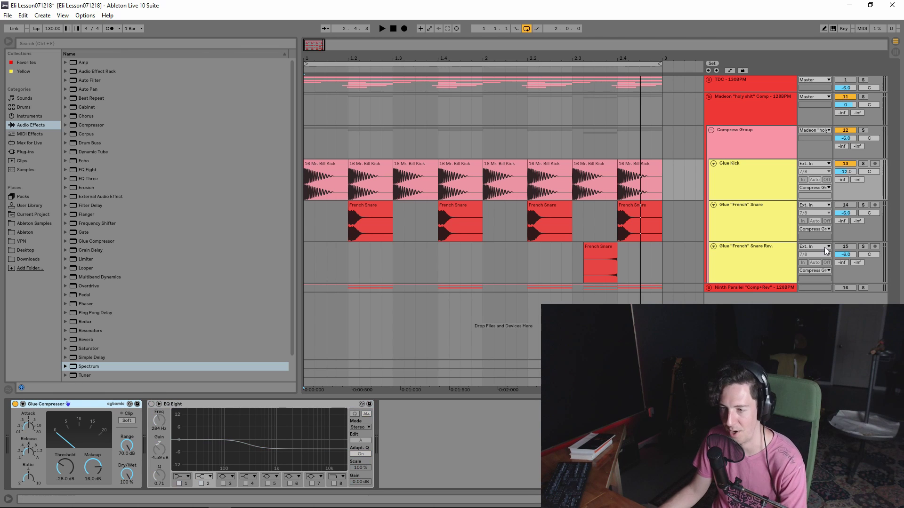
pyautogui.click(730, 175)
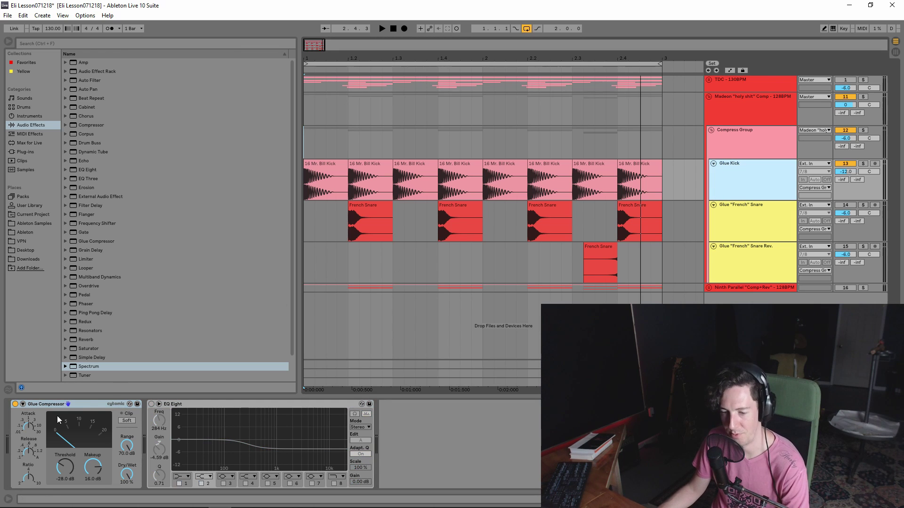
pyautogui.click(90, 402)
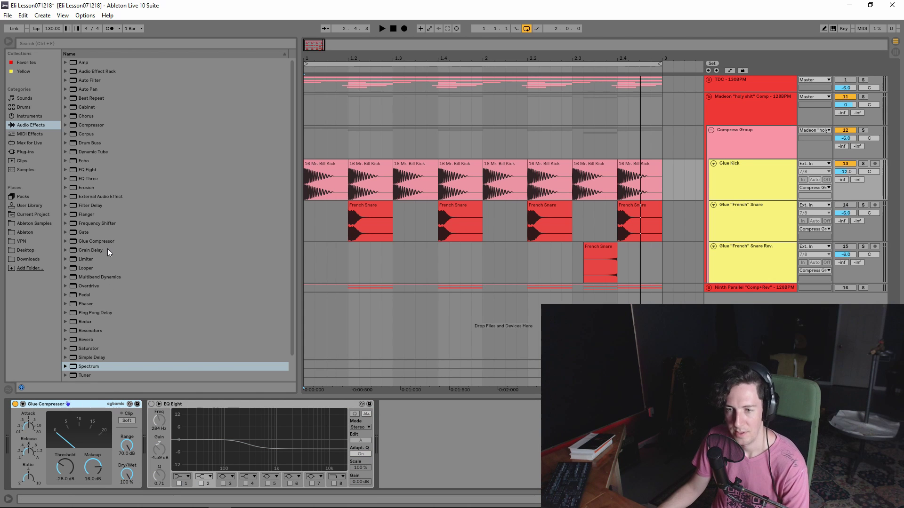
pyautogui.scroll(-3, 108, 151)
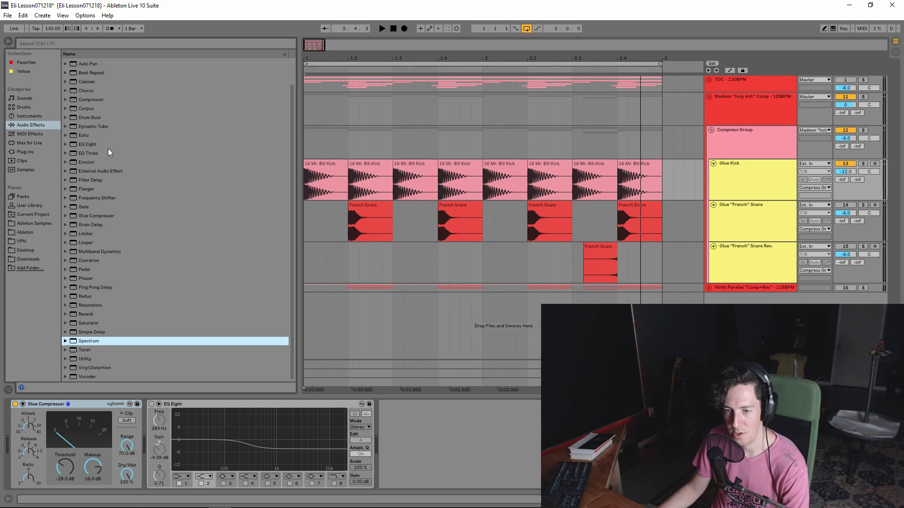
pyautogui.doubleClick(99, 216)
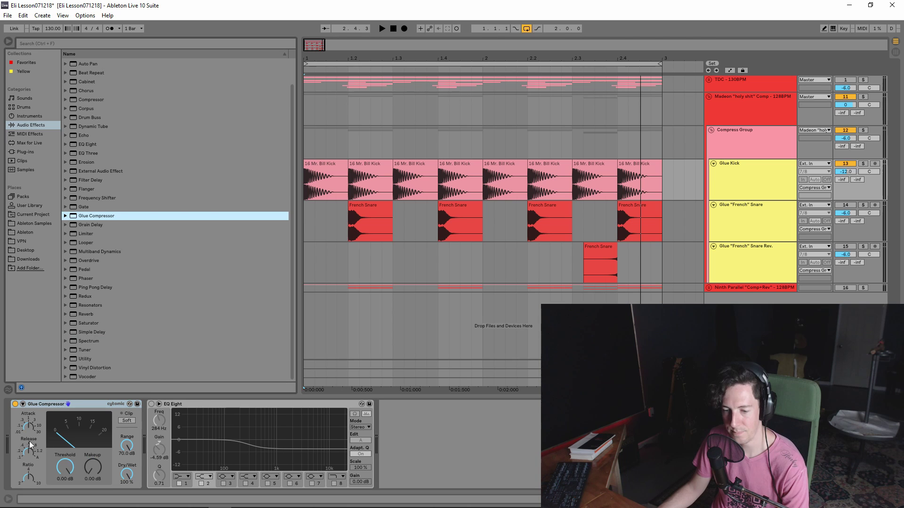
pyautogui.hotkey('ctrl', 'z')
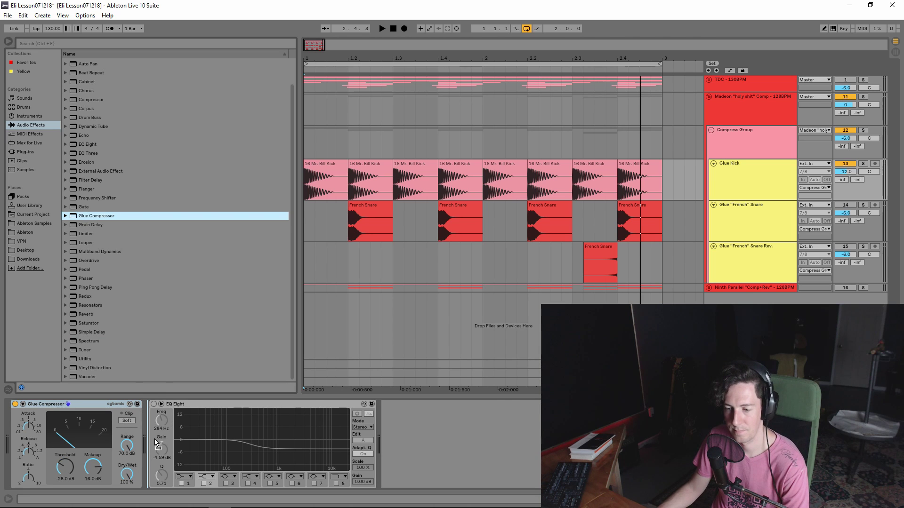
# Step: Add a second, default Glue Compressor after the existing one on the Glue Kick track and bypass the original
pyautogui.press('Return')
pyautogui.click(15, 404)
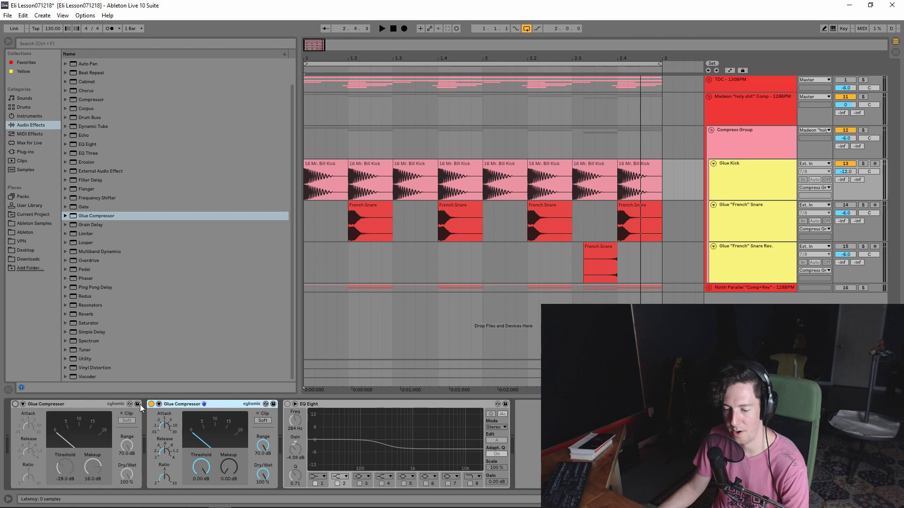
pyautogui.click(762, 194)
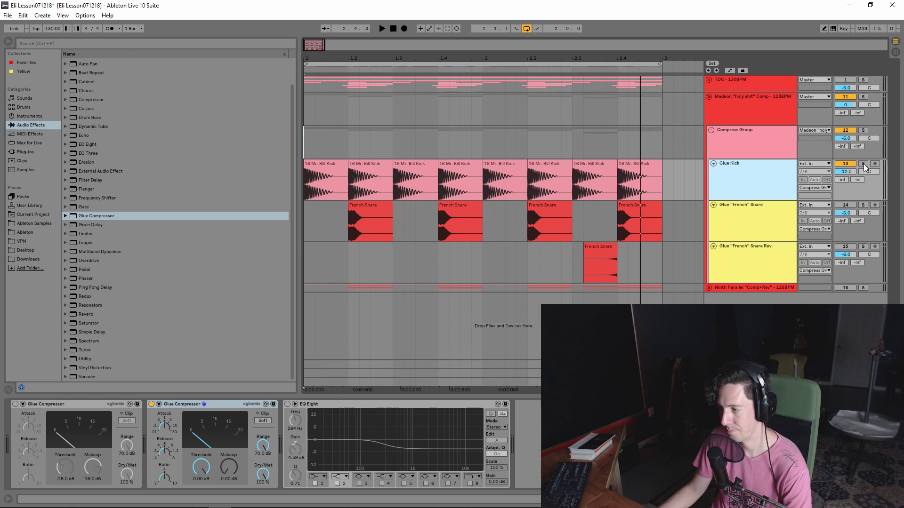
# Step: Play the kick loop while lowering the new Glue Compressor's threshold to -28.0 dB
pyautogui.press('space')
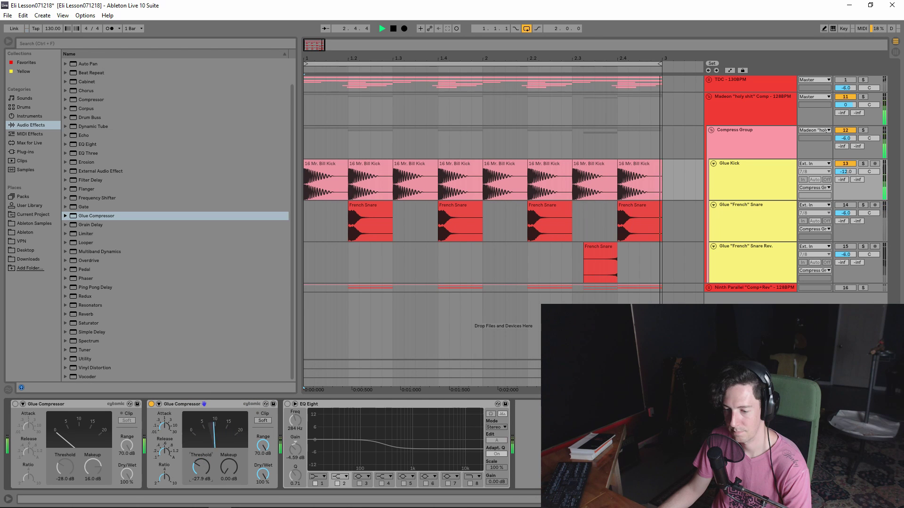
pyautogui.moveTo(206, 464); pyautogui.dragTo(206, 465)
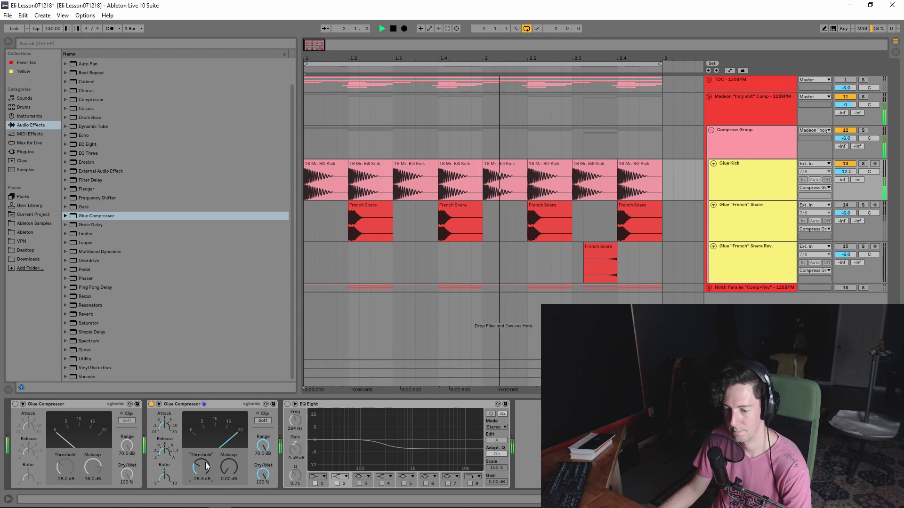
pyautogui.press('space')
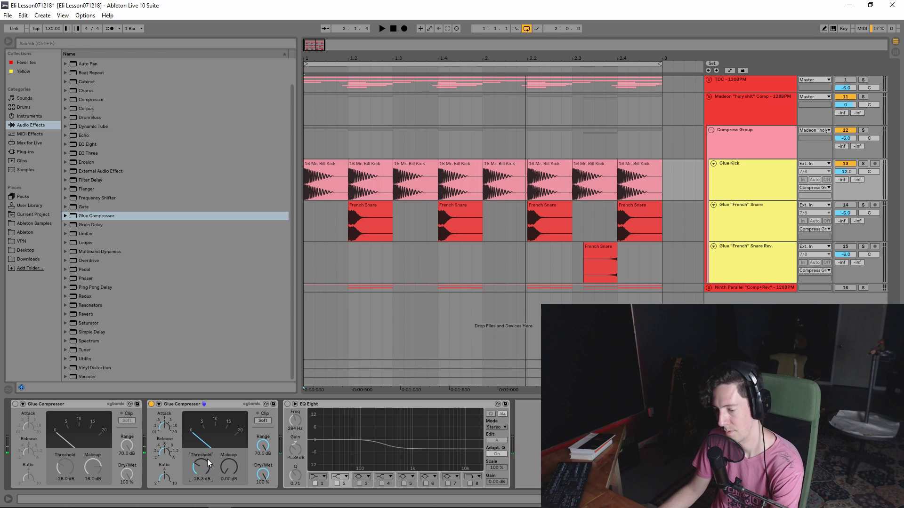
pyautogui.scroll(3, 206, 468)
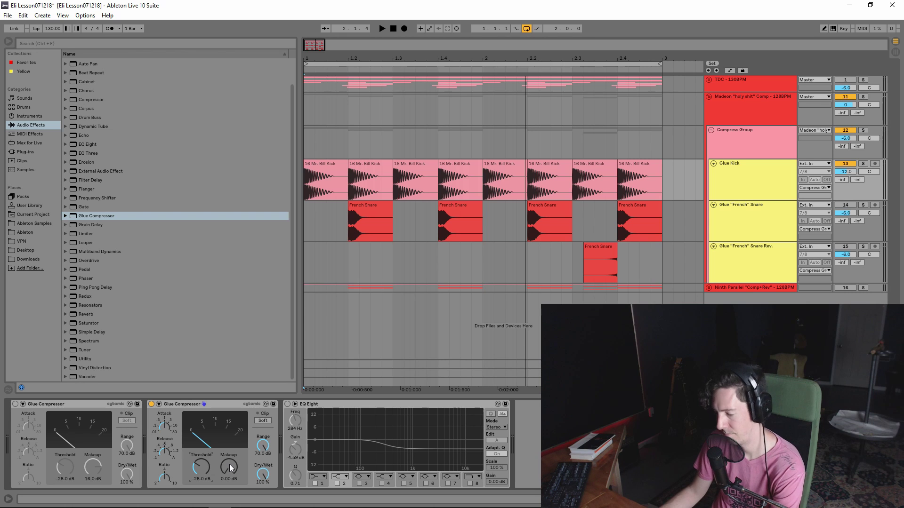
# Step: Play the kick loop again and raise the new Glue Compressor's makeup gain to 16.0 dB
pyautogui.press('space')
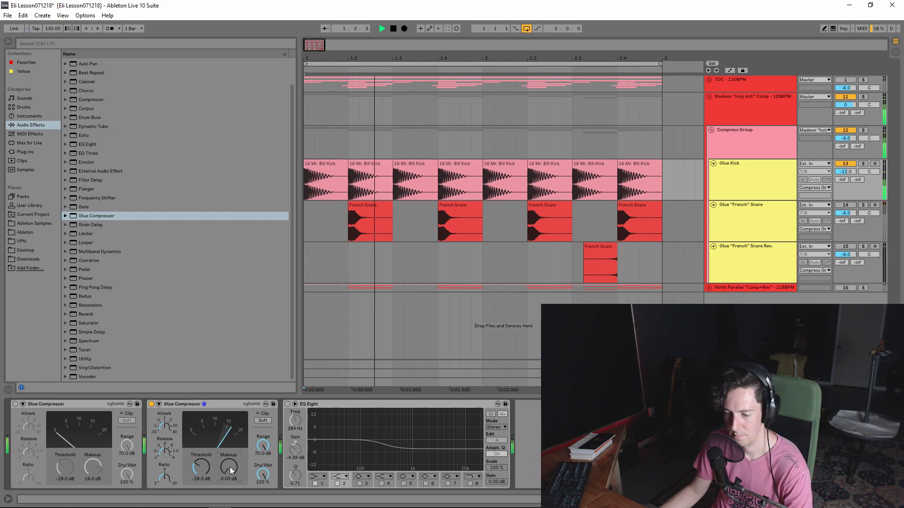
pyautogui.moveTo(230, 467); pyautogui.dragTo(230, 445)
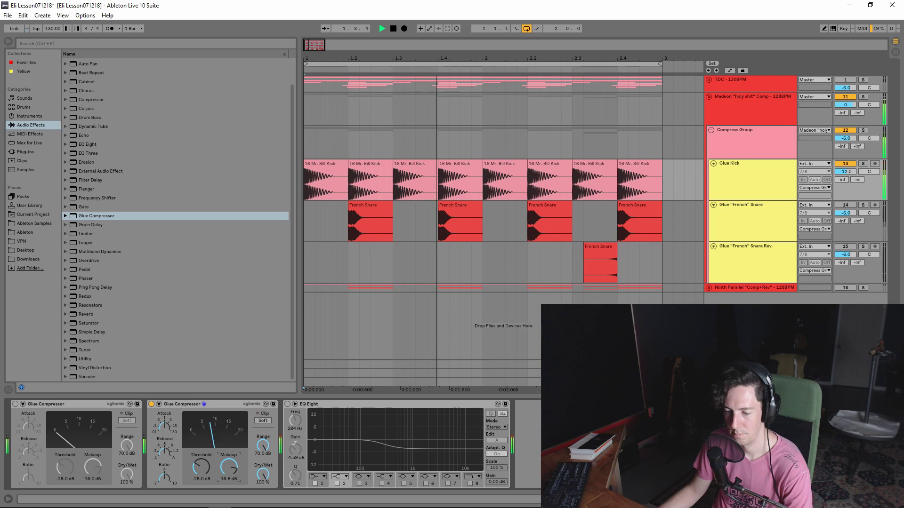
pyautogui.moveTo(230, 445); pyautogui.dragTo(232, 470)
pyautogui.press('space')
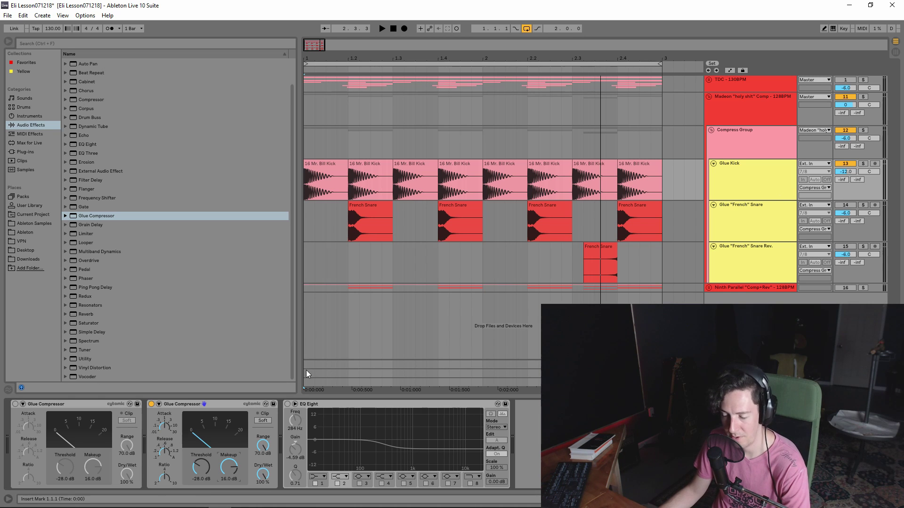
# Step: Reactivate the EQ Eight at the end of the Glue Kick track's device chain
pyautogui.click(747, 184)
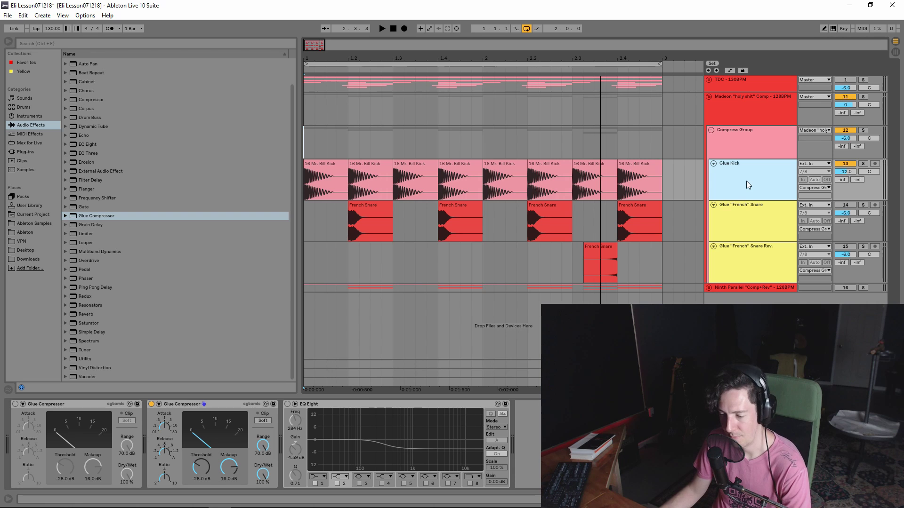
pyautogui.click(334, 405)
pyautogui.click(288, 404)
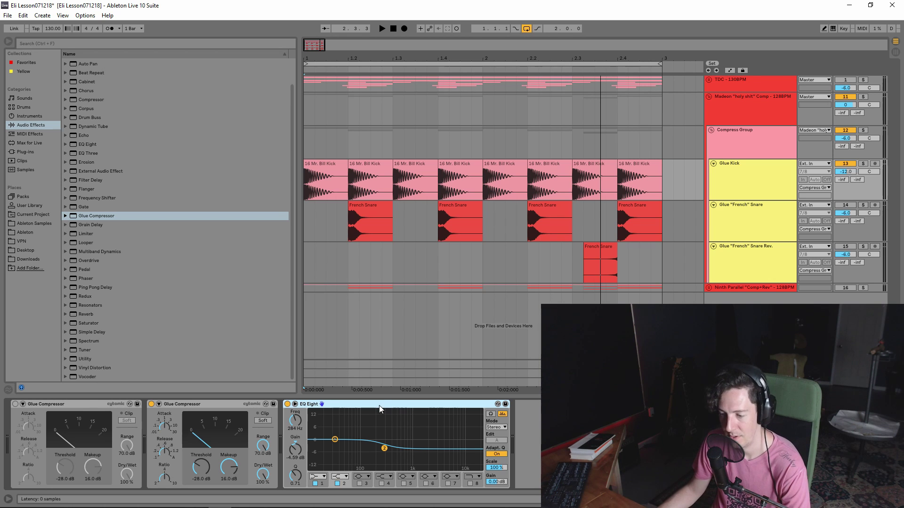
# Step: Delete the second Glue Compressor from the Glue Kick track and reactivate the original one
pyautogui.click(230, 403)
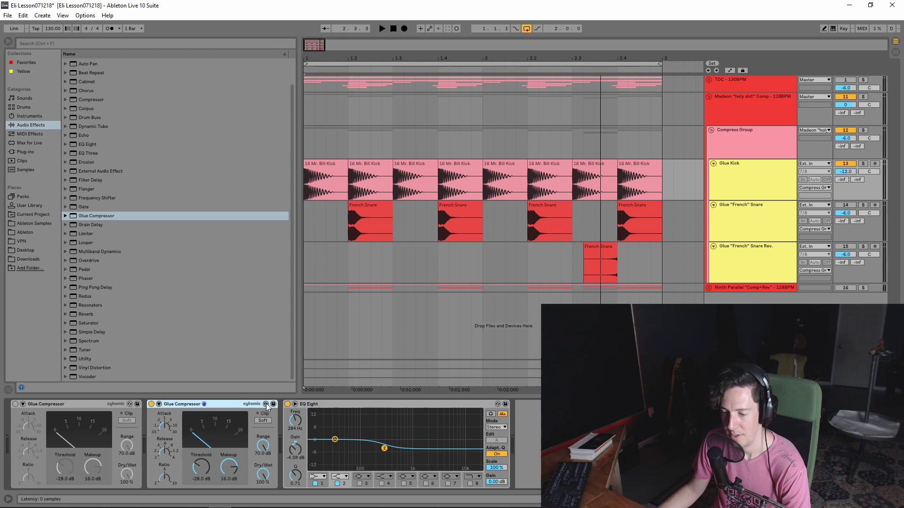
pyautogui.click(329, 405)
pyautogui.click(201, 405)
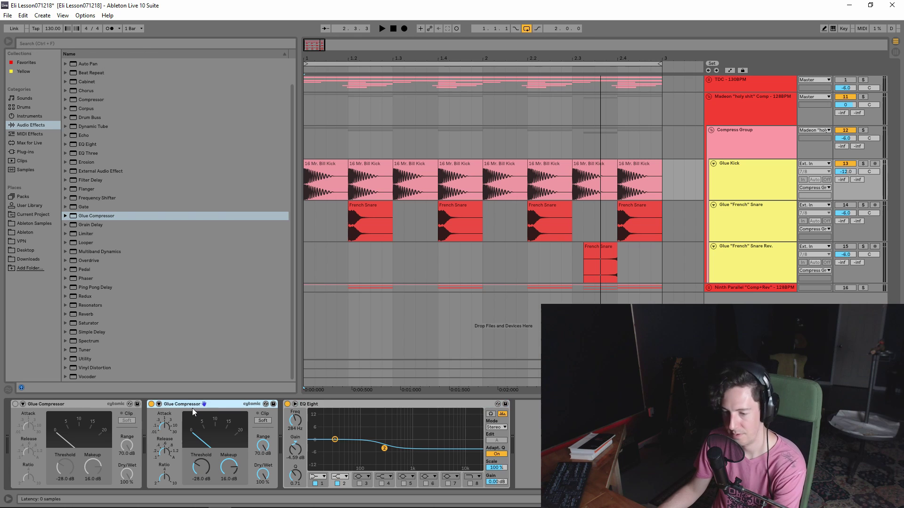
pyautogui.press('Delete')
pyautogui.click(107, 404)
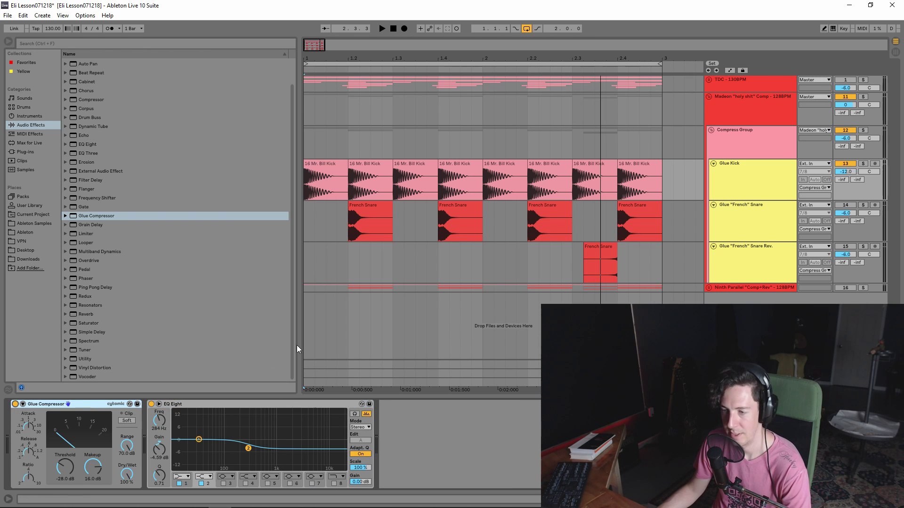
# Step: Play the Glue Kick loop from its first clip while switching the Glue Compressor off and on to compare the sound
pyautogui.click(778, 178)
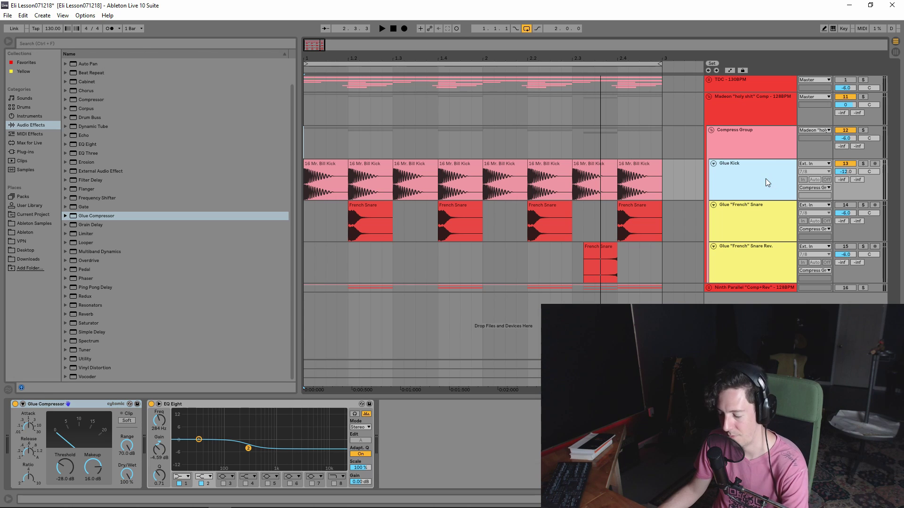
pyautogui.click(319, 164)
pyautogui.click(15, 404)
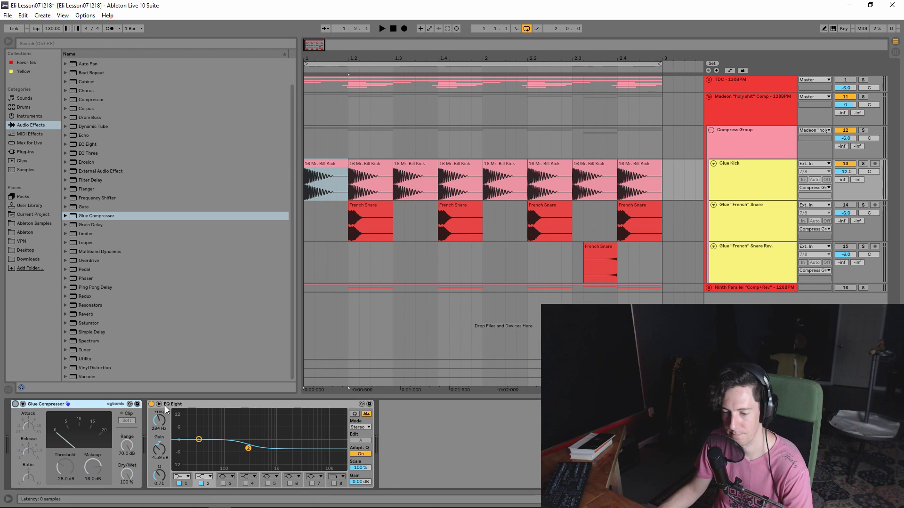
pyautogui.press('space')
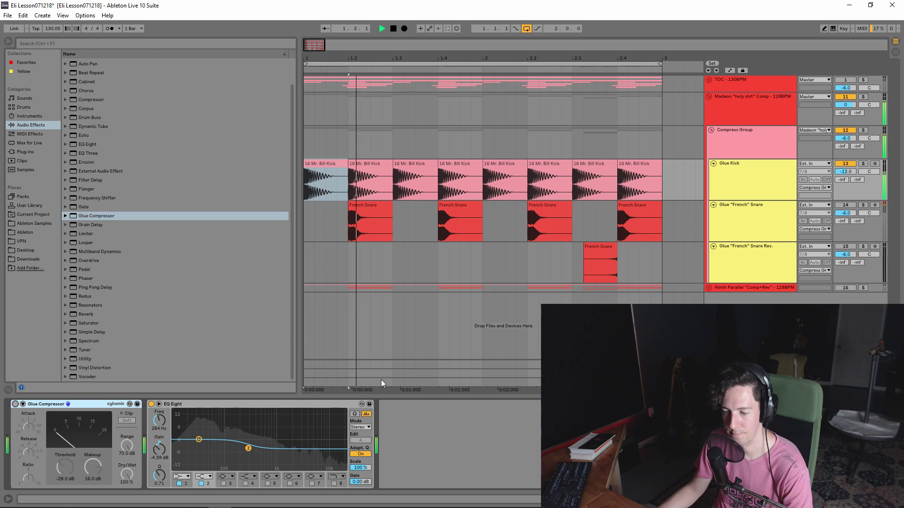
pyautogui.click(486, 437)
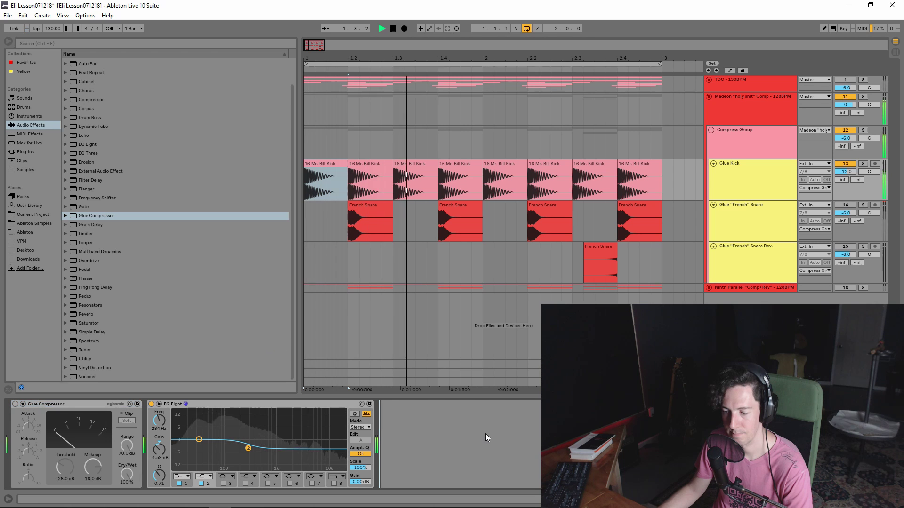
pyautogui.click(15, 405)
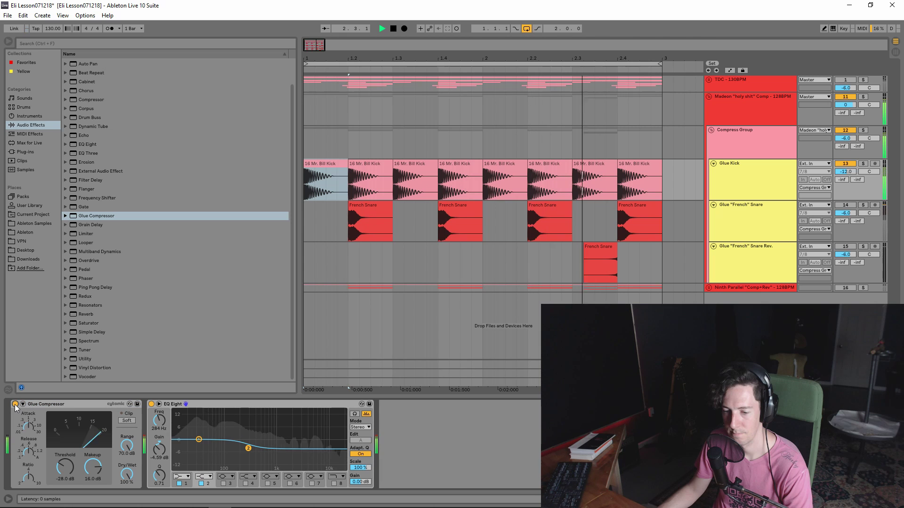
pyautogui.click(15, 404)
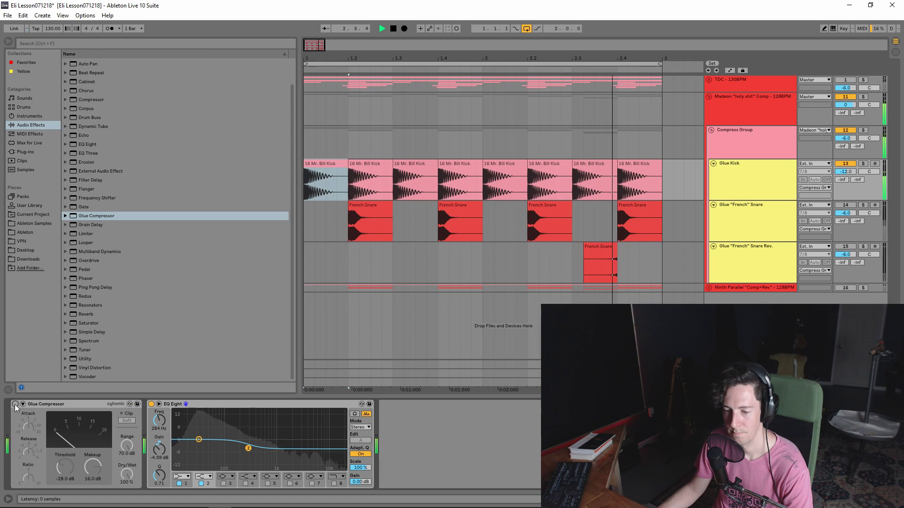
pyautogui.click(15, 404)
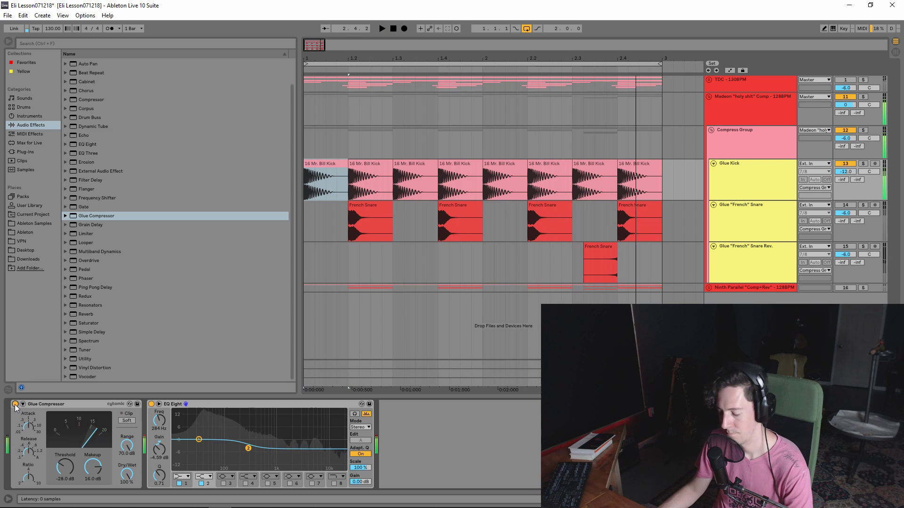
pyautogui.press('space')
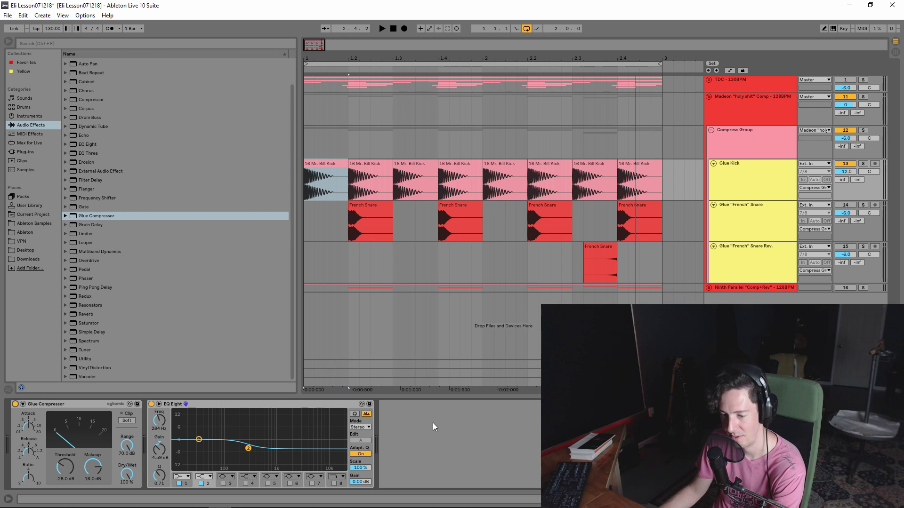
# Step: Insert a Spectrum between the kick's Glue Compressor and EQ Eight, and compare the playing loop's spectrum with the compressor bypassed and active
pyautogui.click(90, 403)
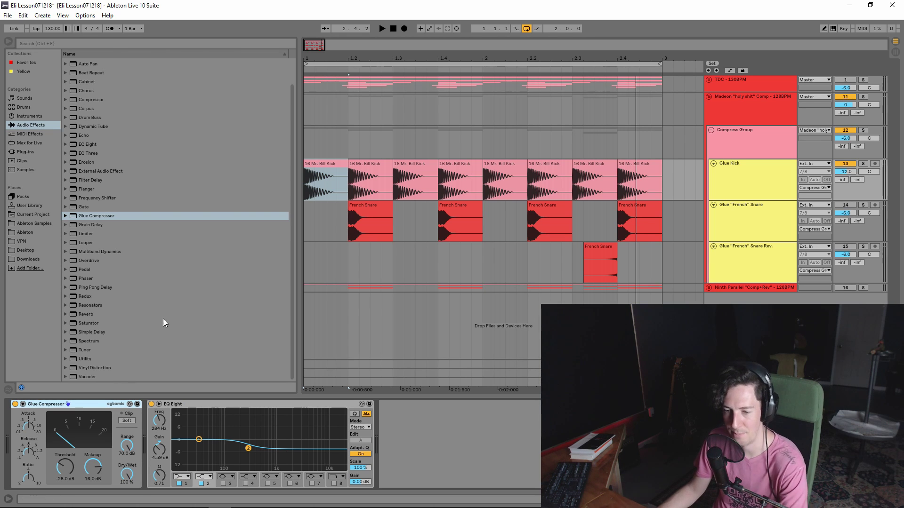
pyautogui.moveTo(84, 339); pyautogui.dragTo(148, 428)
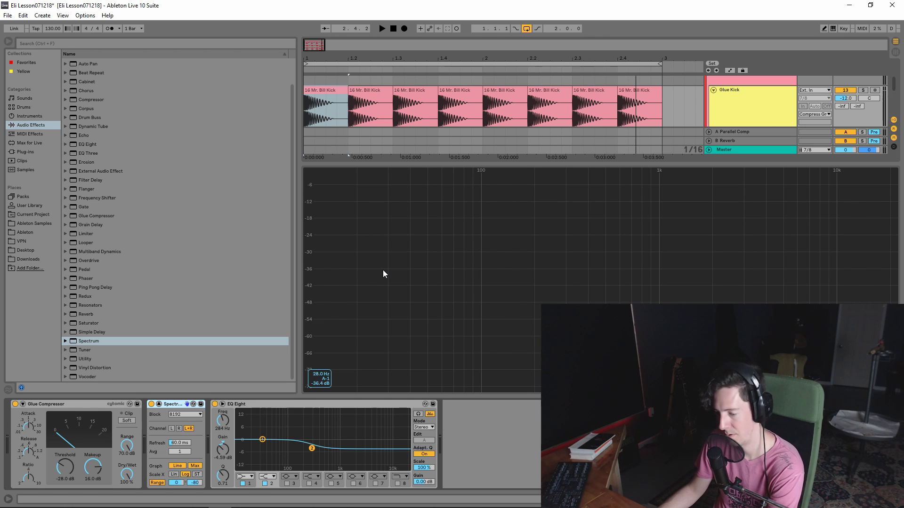
pyautogui.press('space')
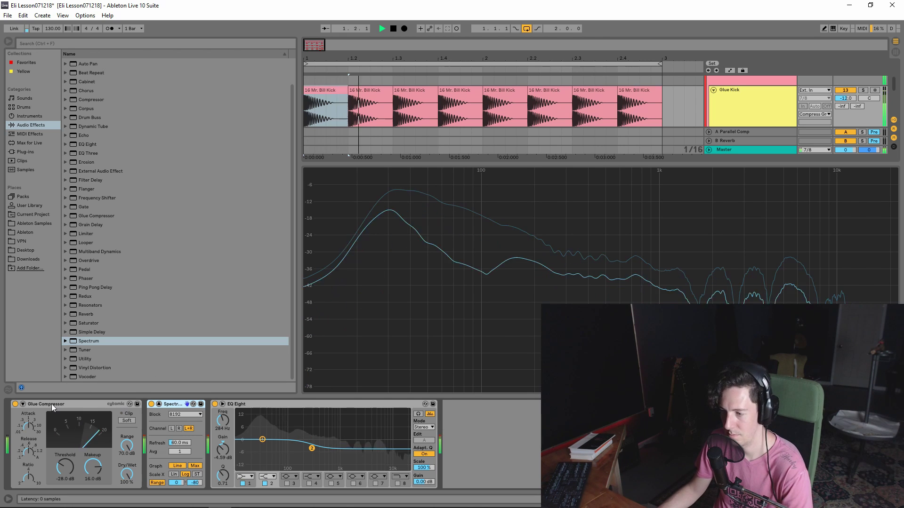
pyautogui.click(15, 404)
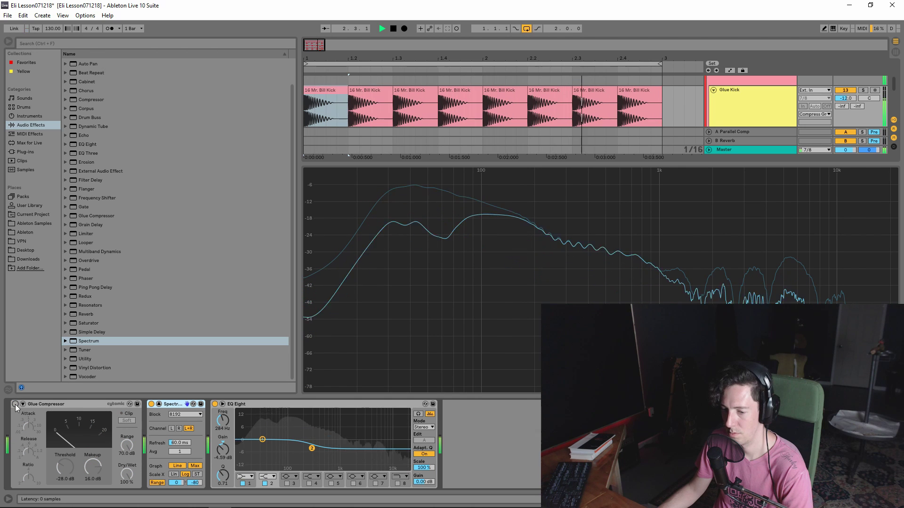
pyautogui.click(15, 404)
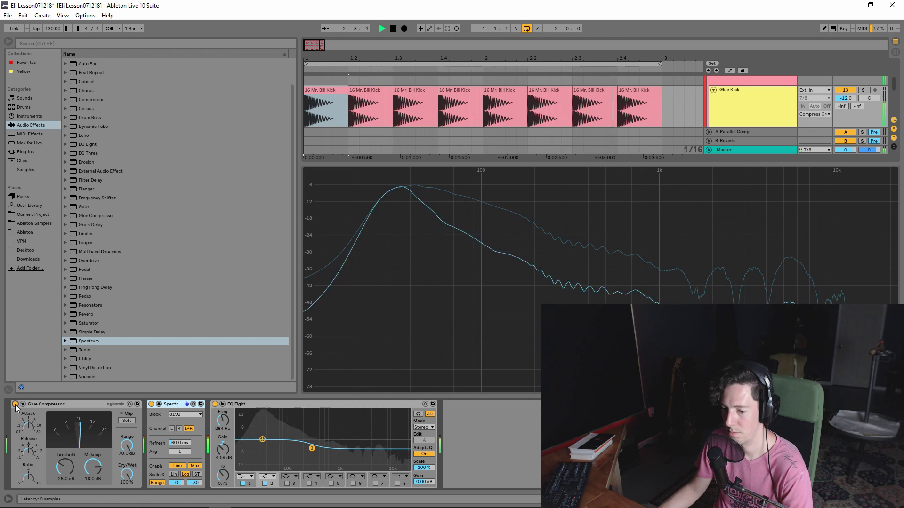
pyautogui.press('space')
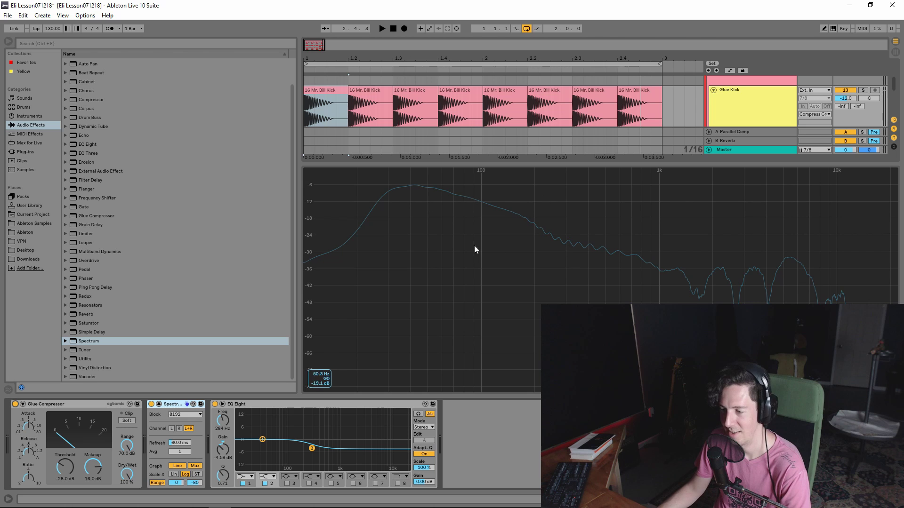
# Step: Collapse the enlarged Spectrum display and delete the Spectrum from the Glue Kick track
pyautogui.click(80, 403)
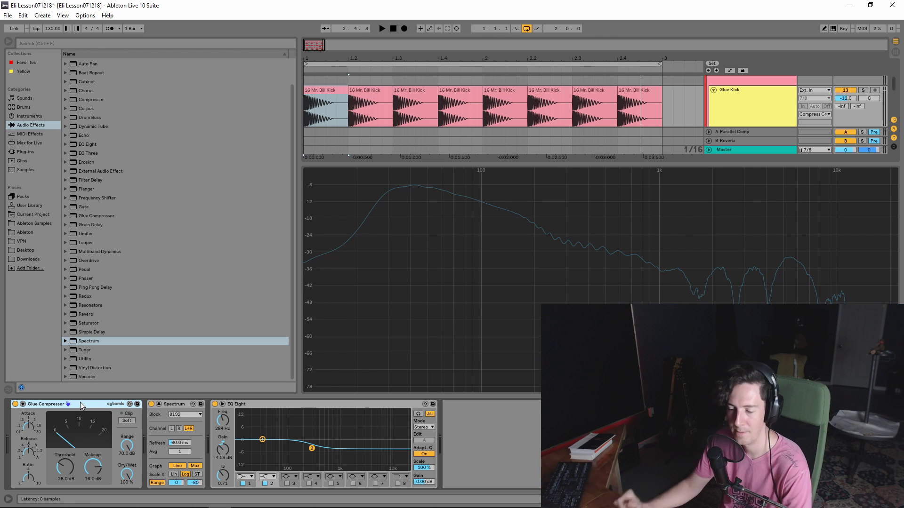
pyautogui.click(174, 405)
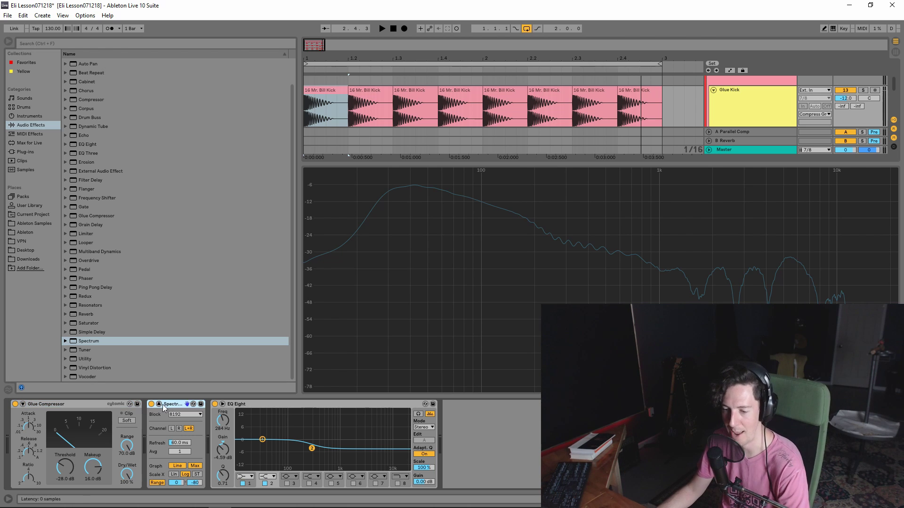
pyautogui.click(160, 405)
pyautogui.press('Delete')
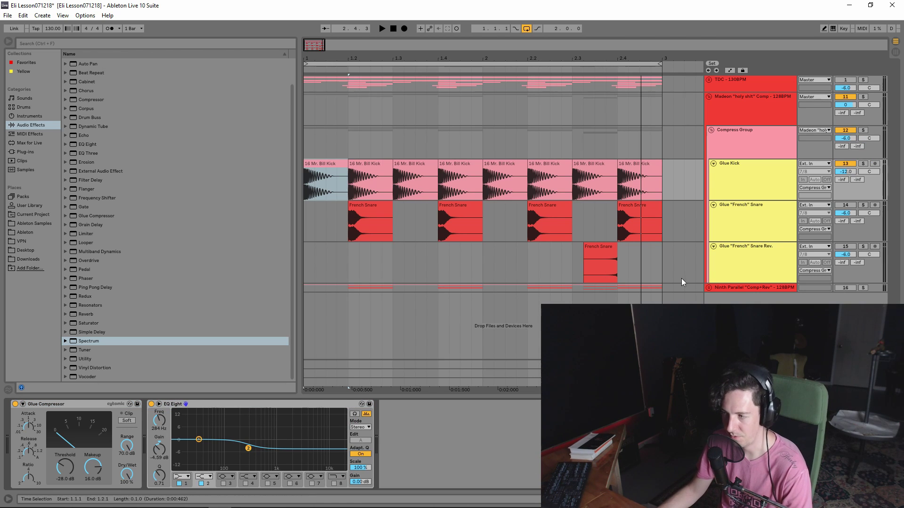
# Step: Compare the Glue Compressor settings on the Glue "French" Snare track with those on the Glue Kick track
pyautogui.click(730, 218)
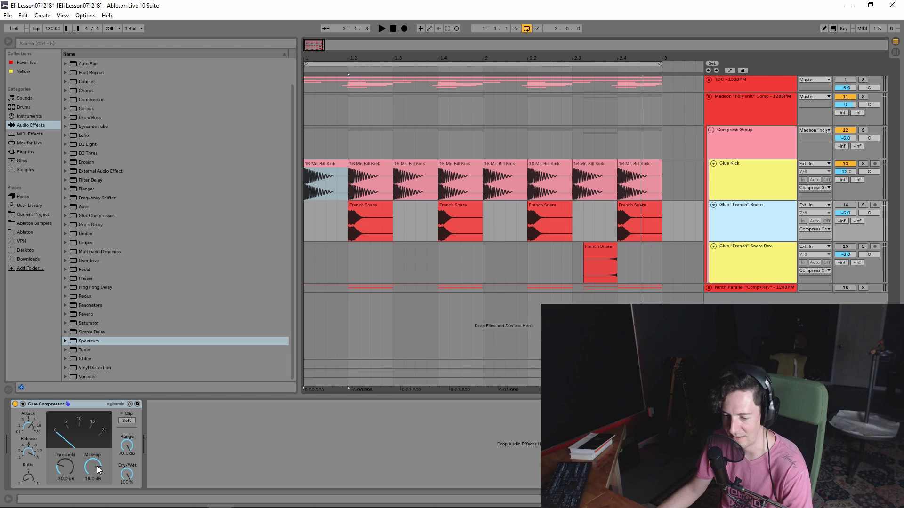
pyautogui.click(771, 181)
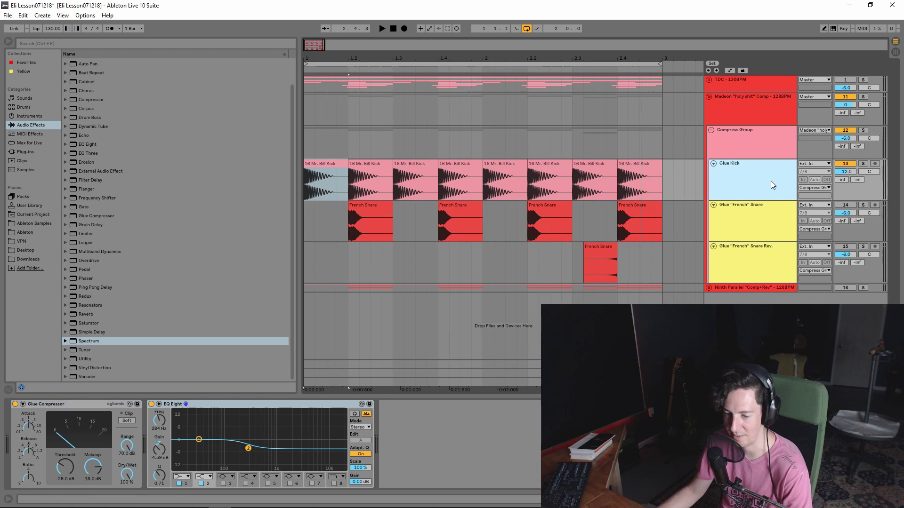
pyautogui.click(772, 211)
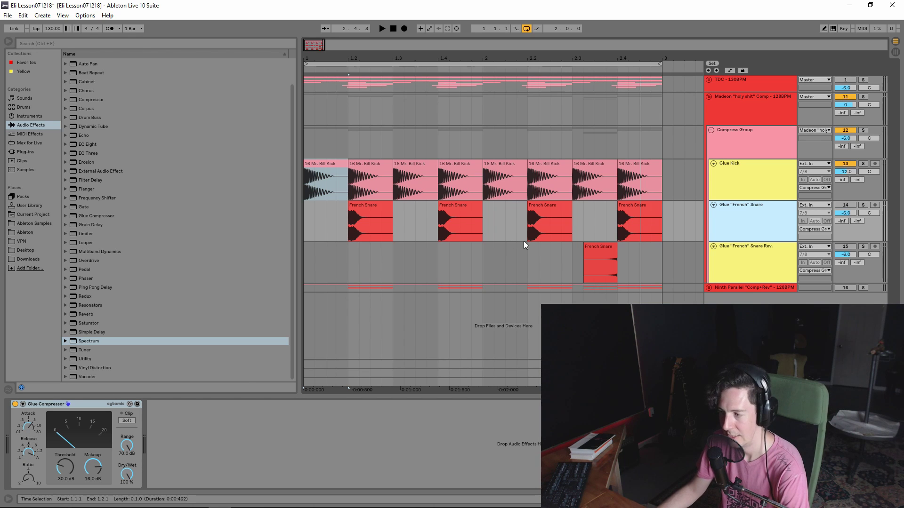
pyautogui.click(765, 181)
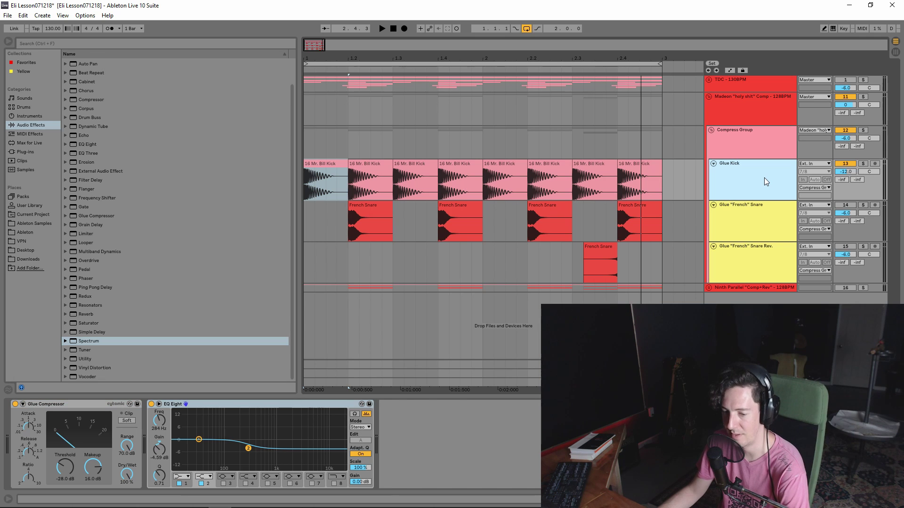
pyautogui.click(766, 205)
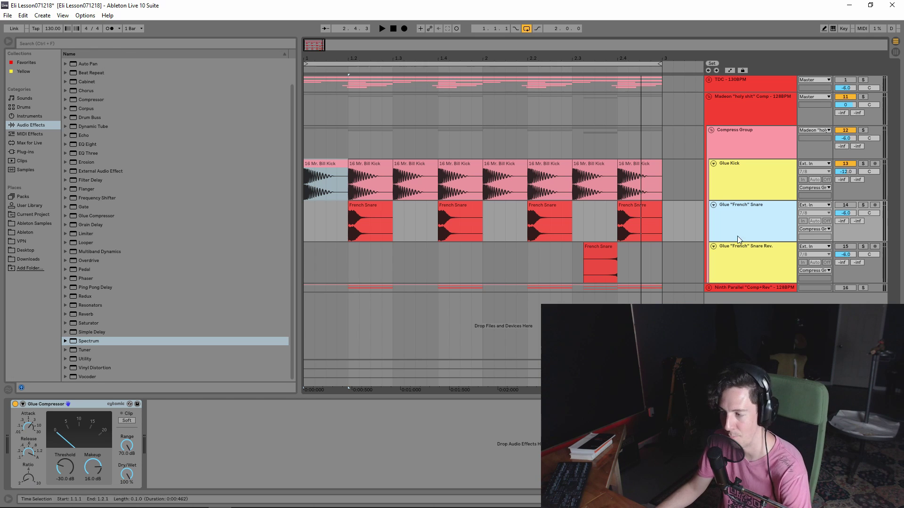
# Step: Mute the Glue Kick track, activate the Glue "French" Snare track, and bypass the snare's Glue Compressor
pyautogui.click(845, 164)
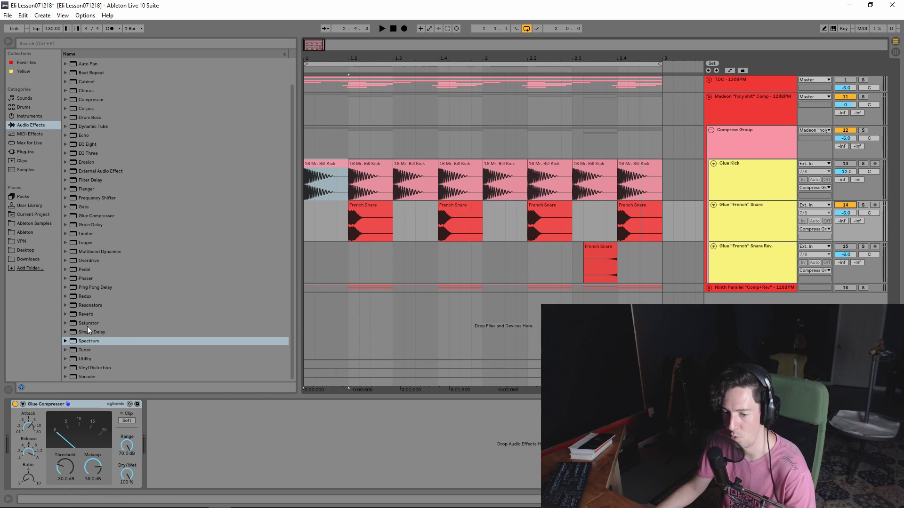
pyautogui.click(15, 404)
pyautogui.click(492, 295)
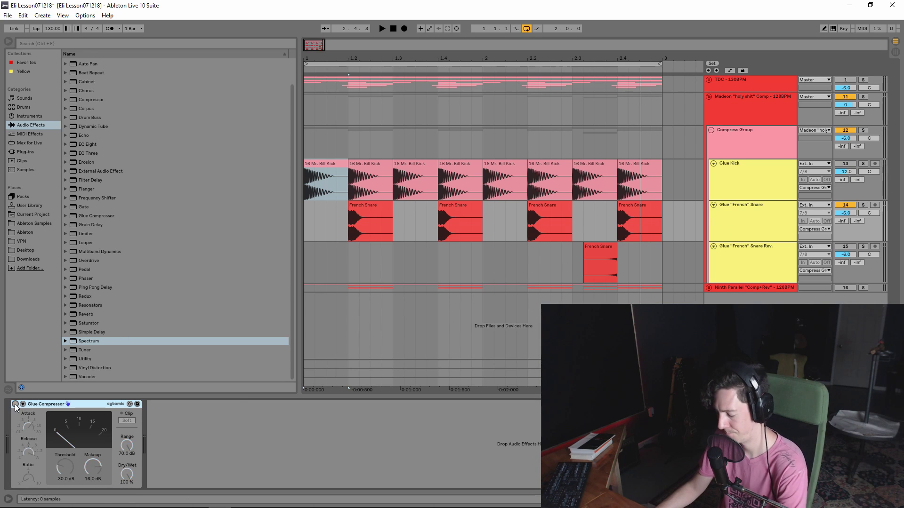
# Step: Play the snare loop from the first French Snare clip, reactivating its Glue Compressor during playback to hear the difference
pyautogui.click(369, 207)
pyautogui.press('space')
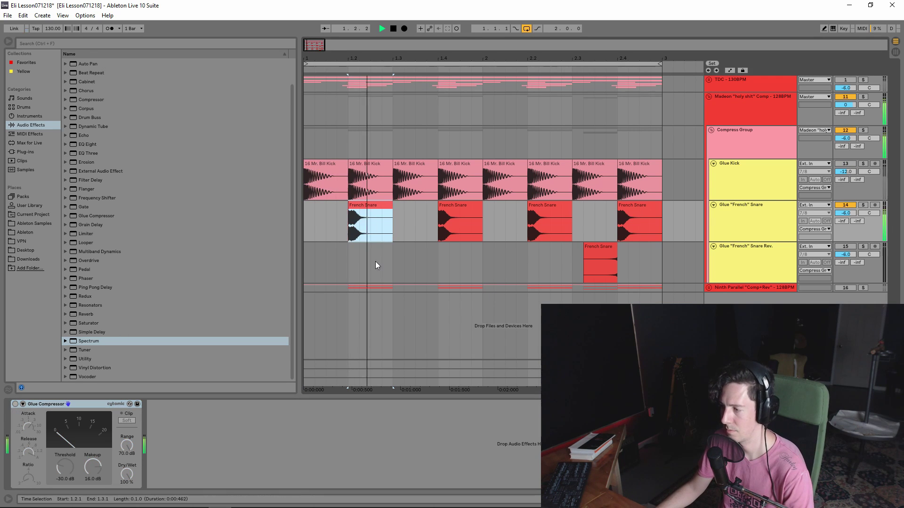
pyautogui.click(16, 404)
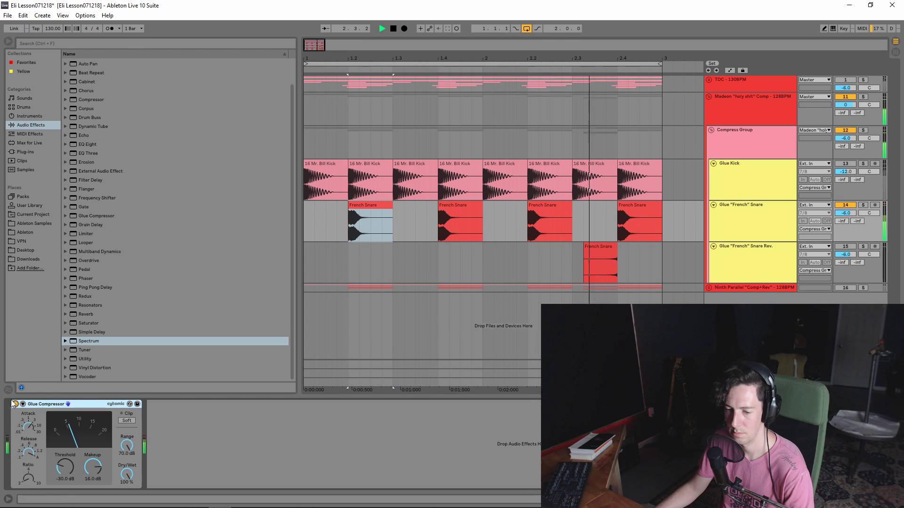
pyautogui.press('space')
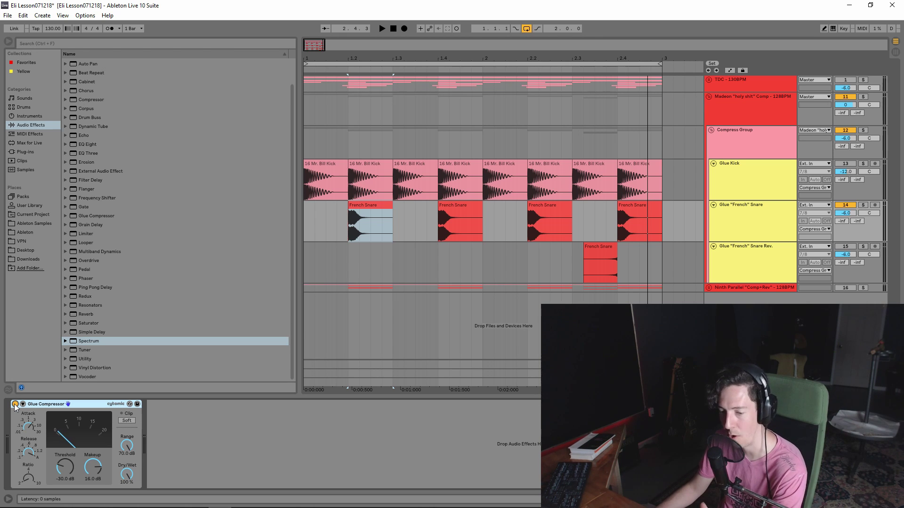
# Step: Add a Spectrum after the snare's Glue Compressor and compare the playing loop's spectrum with the compressor bypassed and active
pyautogui.doubleClick(86, 343)
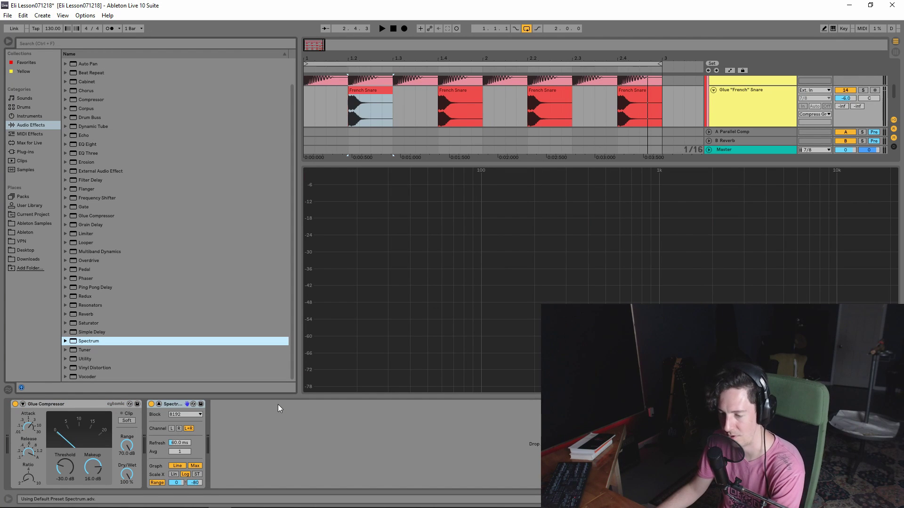
pyautogui.click(15, 405)
pyautogui.press('space')
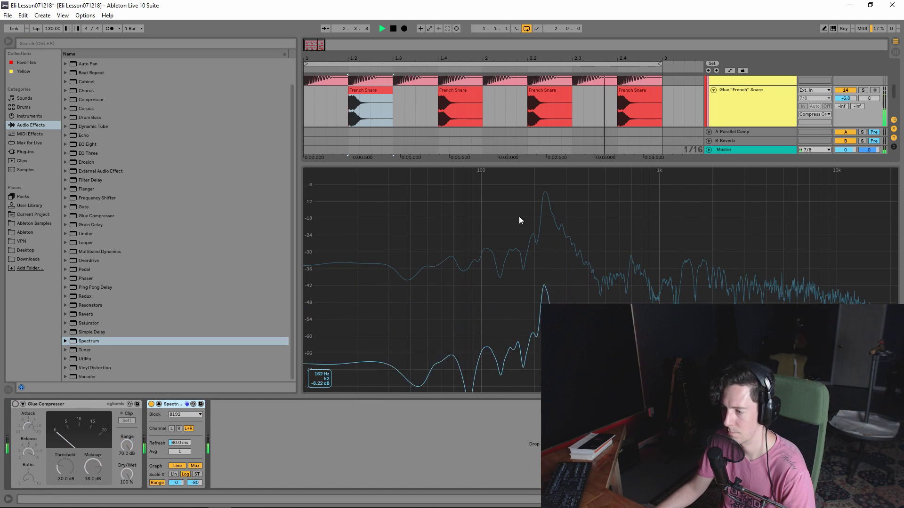
pyautogui.click(15, 404)
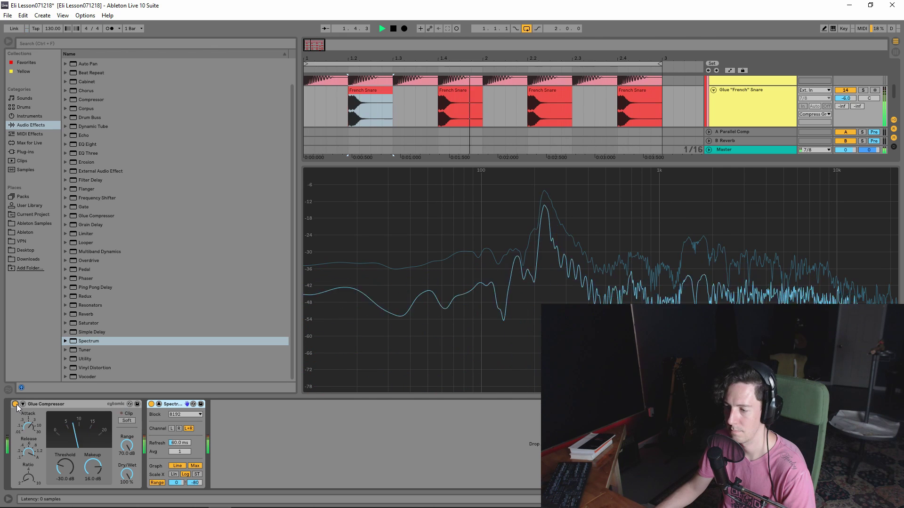
pyautogui.click(15, 404)
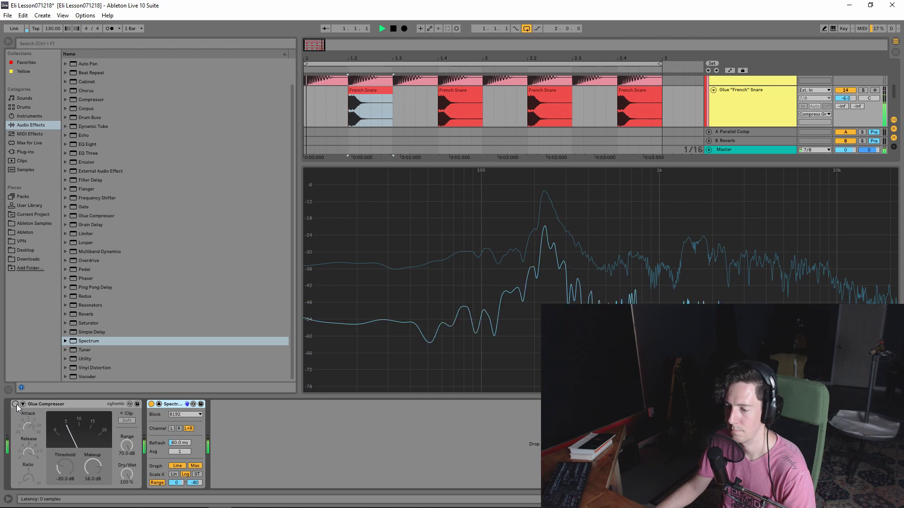
pyautogui.click(15, 405)
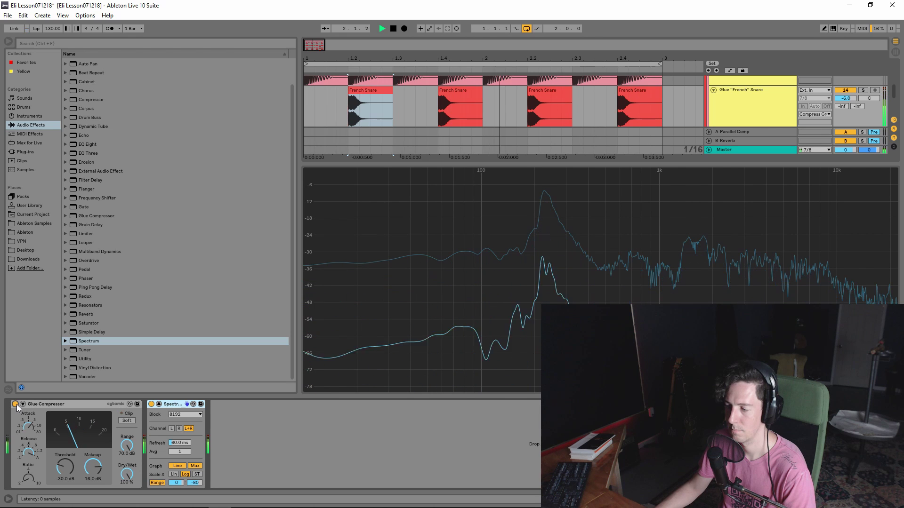
pyautogui.press('space')
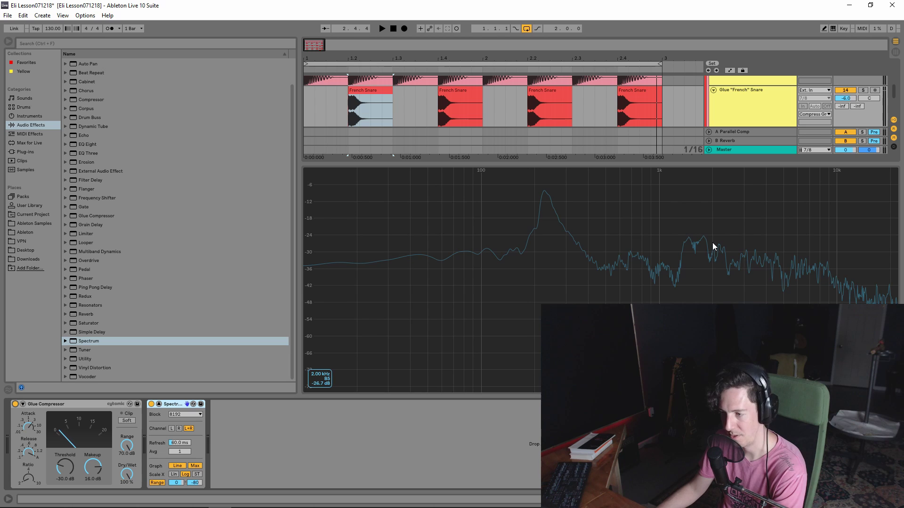
# Step: Collapse the snare's enlarged Spectrum display and show the device chain of the Glue "French" Snare Rev. track
pyautogui.click(159, 404)
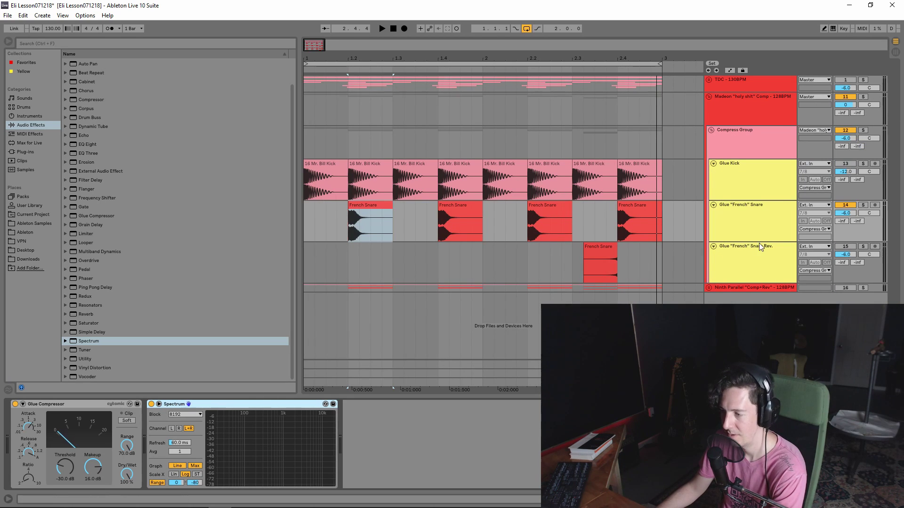
pyautogui.click(753, 260)
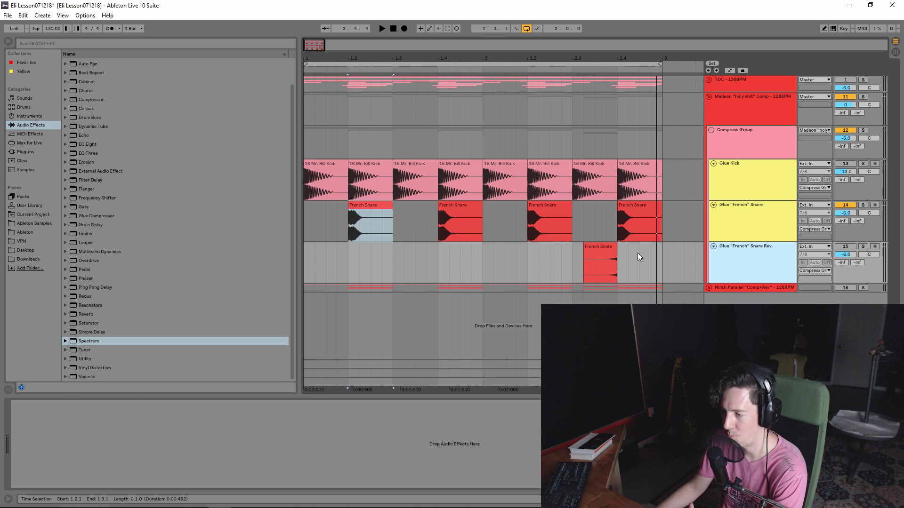
# Step: Compare the reversed French Snare clip with the last regular snare clip, and play the loop from the reversed clip
pyautogui.click(609, 248)
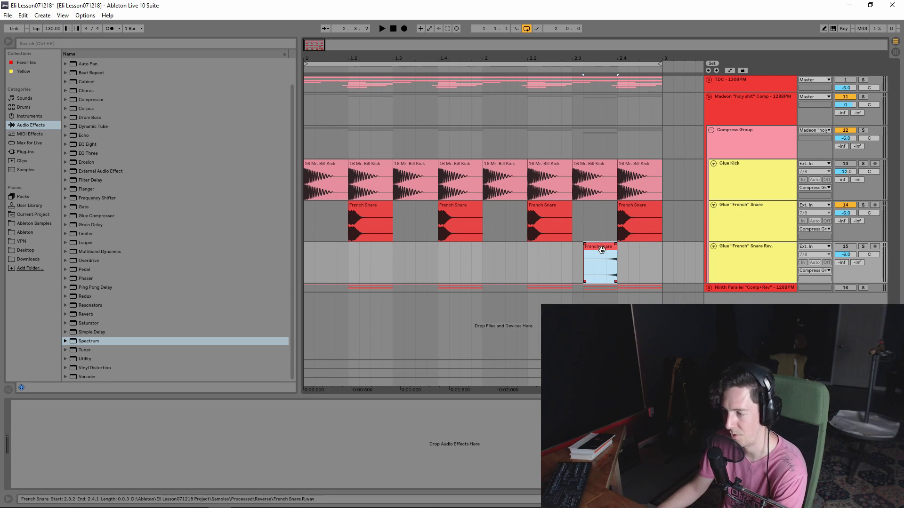
pyautogui.click(637, 207)
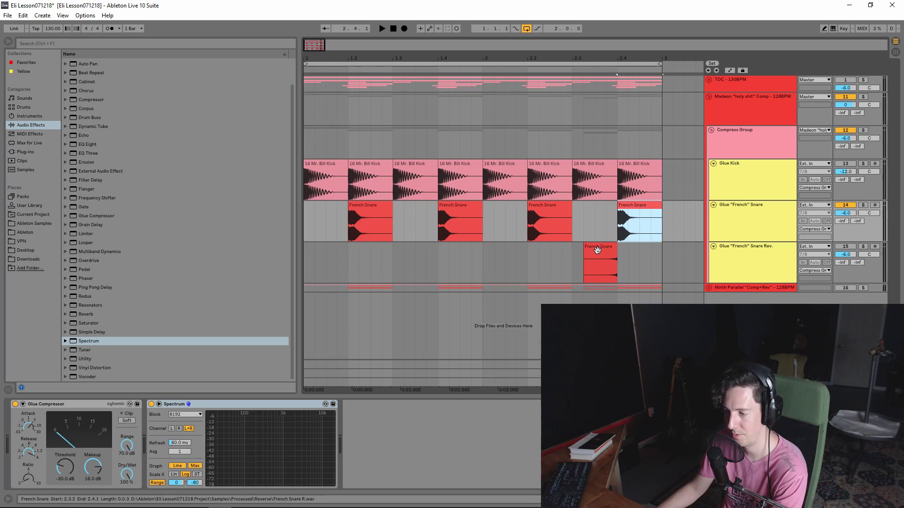
pyautogui.click(752, 246)
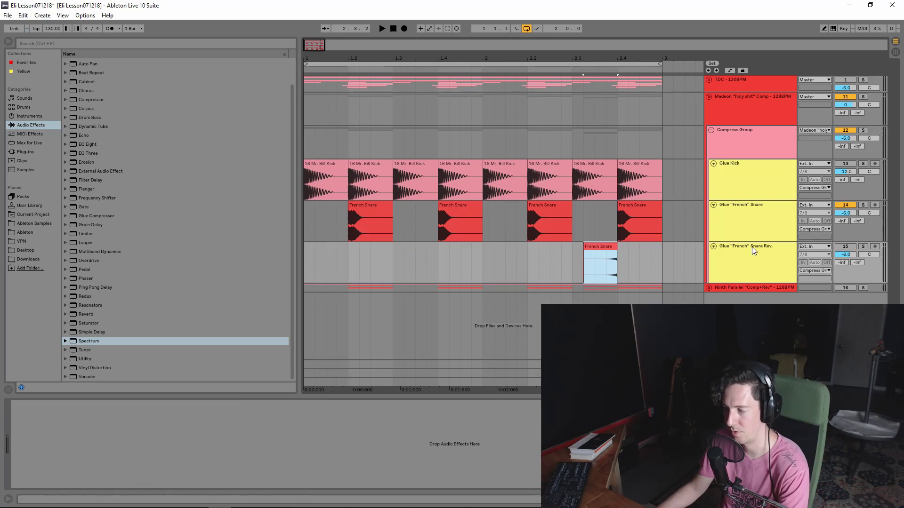
pyautogui.click(600, 247)
pyautogui.press('space')
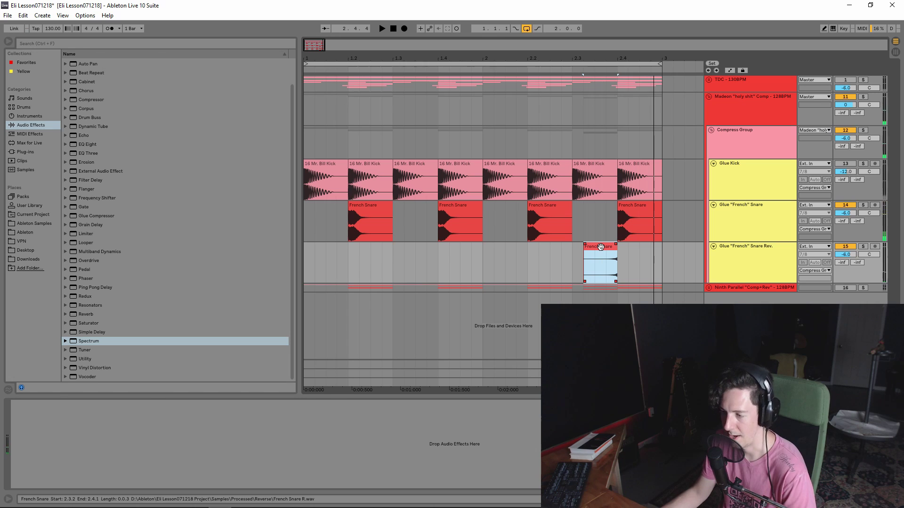
pyautogui.press('space')
# Step: Place a reversed copy of the last French Snare clip on the Glue "French" Snare Rev. track ending at 2.2.1, play it, and delete it
pyautogui.click(636, 207)
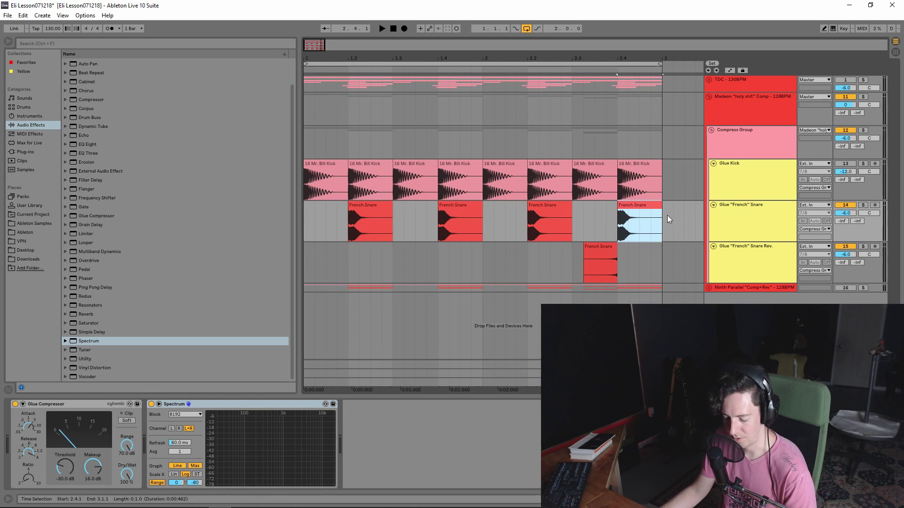
pyautogui.click(529, 258)
pyautogui.hotkey('ctrl', 'v')
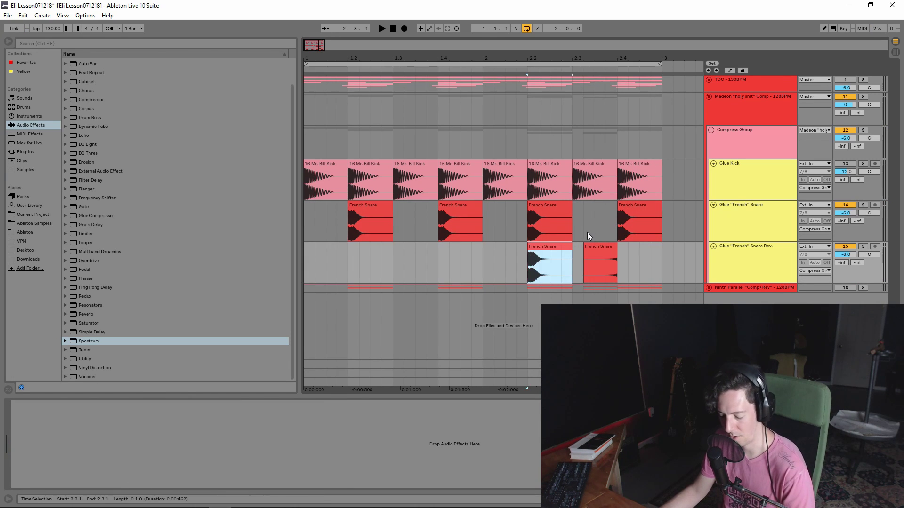
pyautogui.moveTo(547, 245); pyautogui.dragTo(527, 248)
pyautogui.press('space')
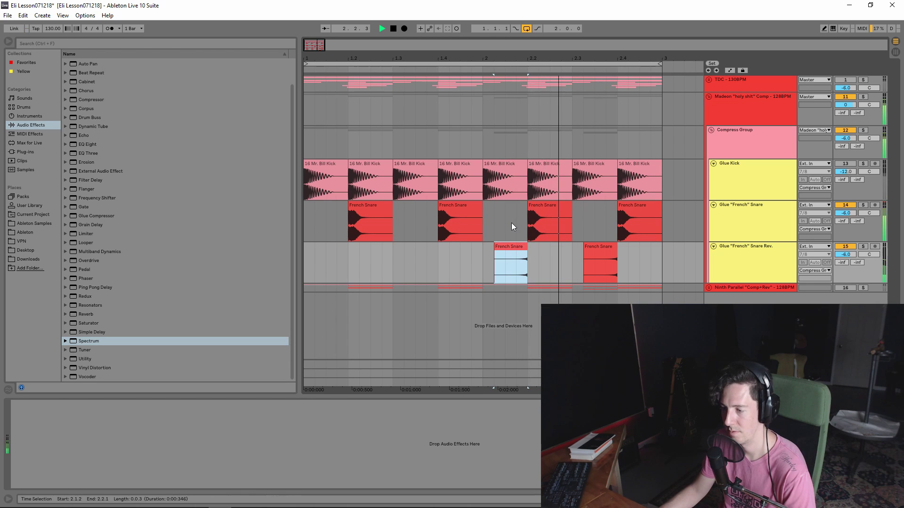
pyautogui.click(513, 249)
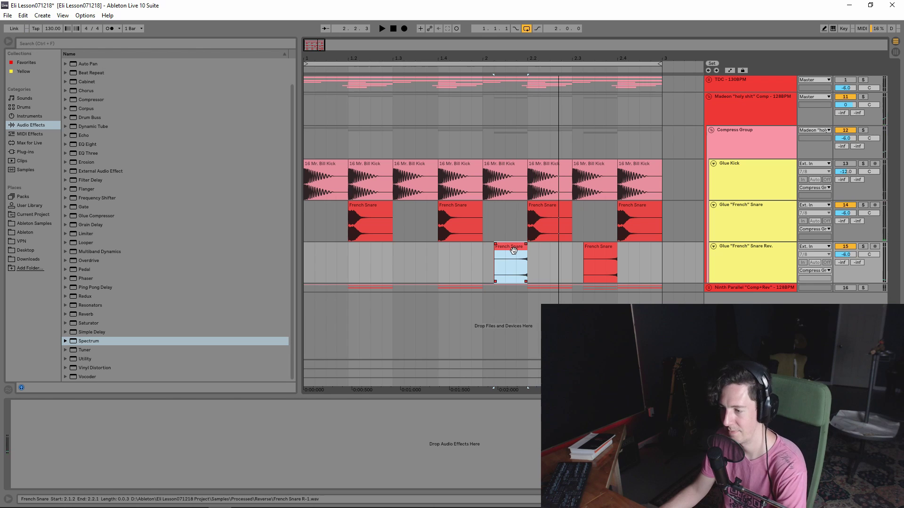
pyautogui.press('Delete')
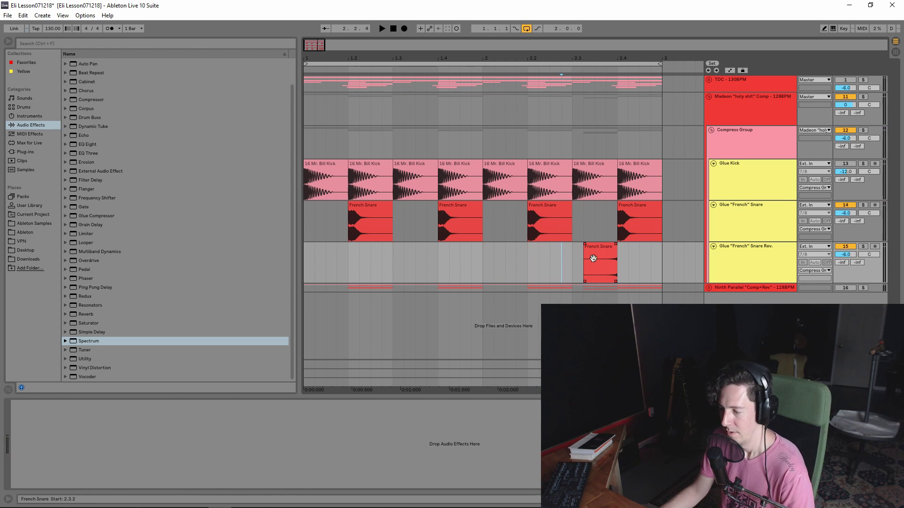
# Step: Examine the device chains of the Glue "French" Snare Rev., Glue "French" Snare and Glue Kick tracks
pyautogui.click(594, 259)
pyautogui.click(762, 250)
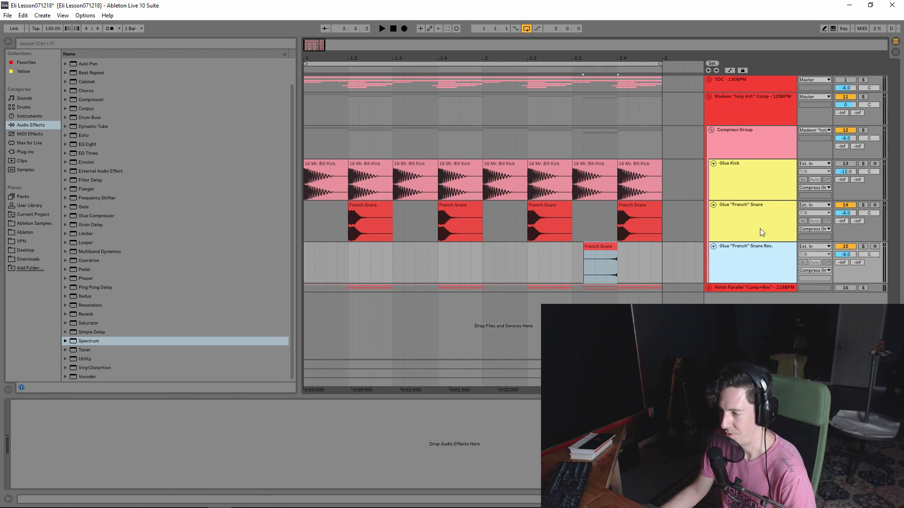
pyautogui.click(758, 215)
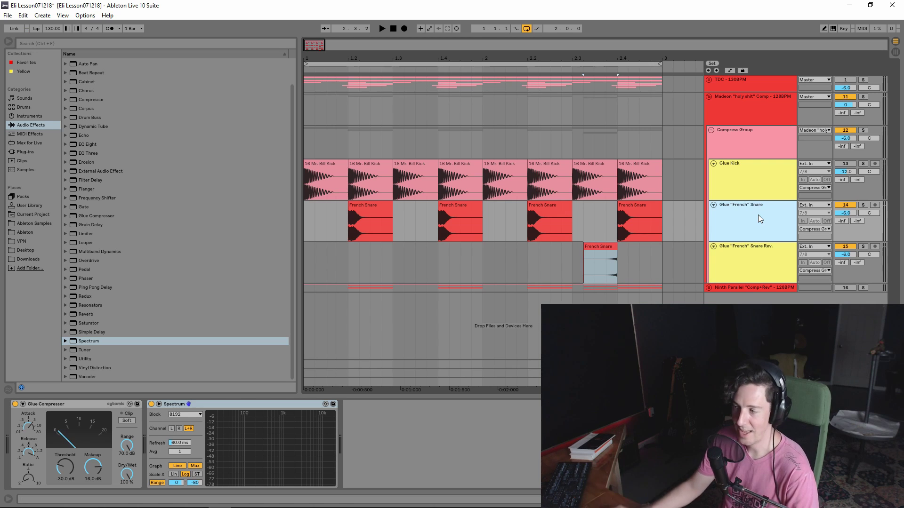
pyautogui.click(761, 194)
pyautogui.click(761, 227)
pyautogui.click(758, 252)
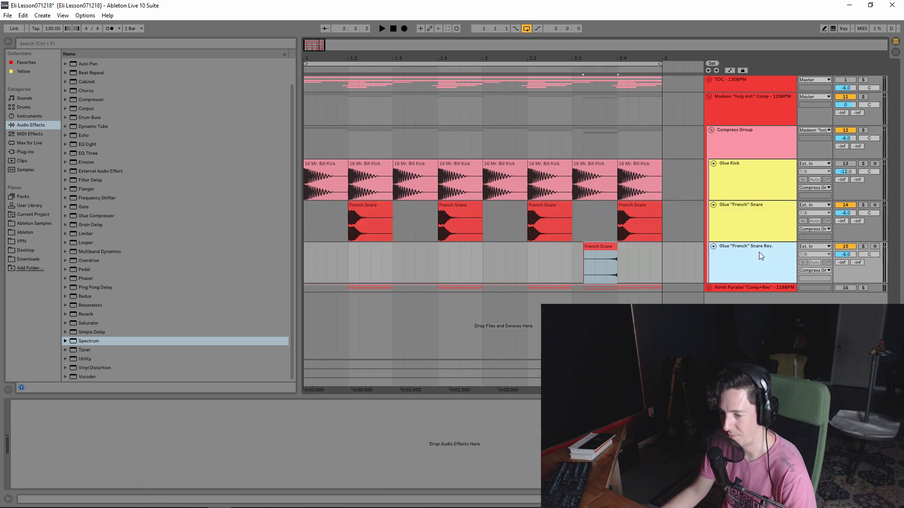
pyautogui.click(763, 220)
pyautogui.click(765, 193)
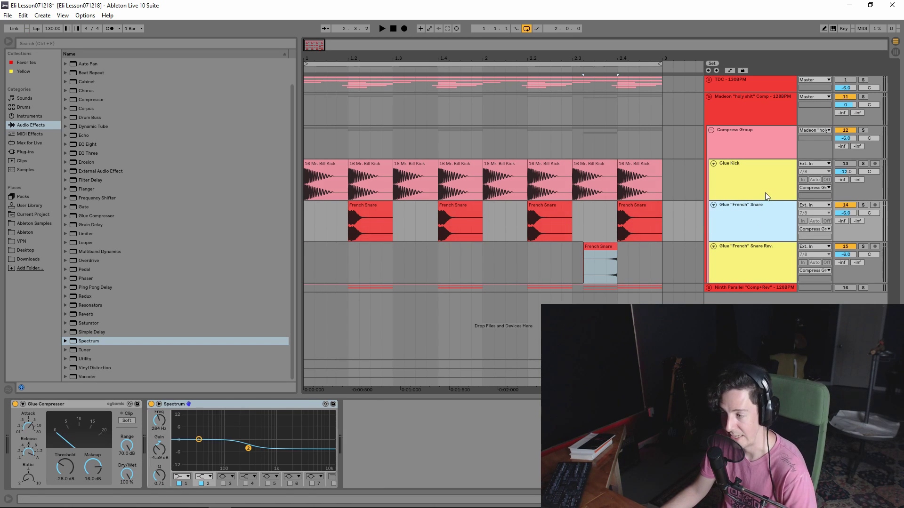
# Step: Reactivate the Glue Kick track and bypass the Drum Buss on the Compress Group
pyautogui.click(749, 151)
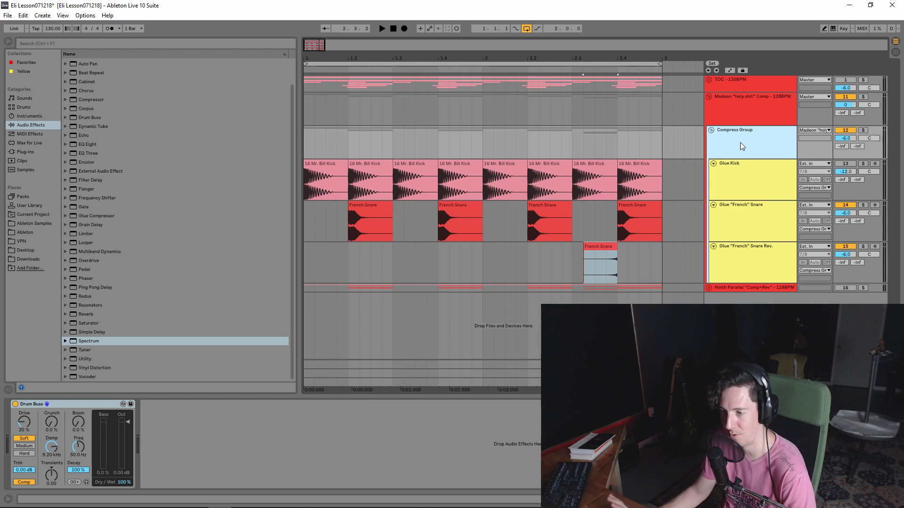
pyautogui.click(845, 163)
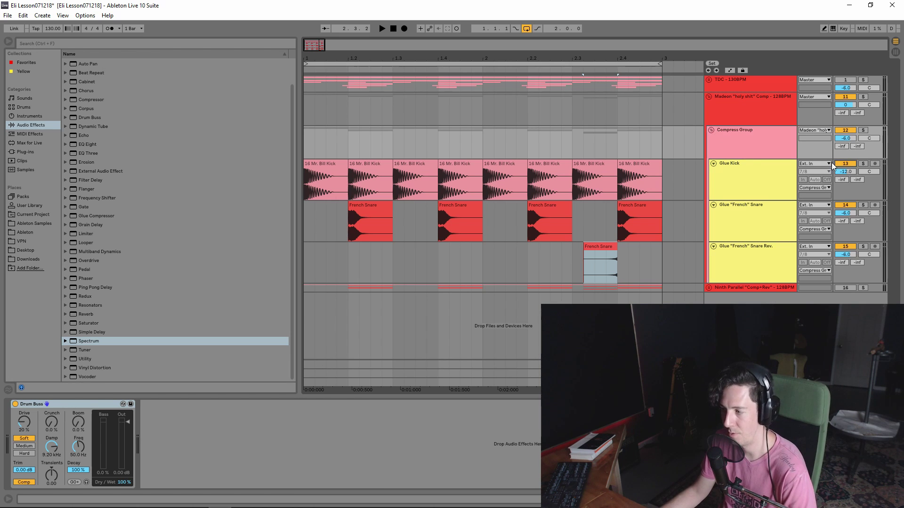
pyautogui.click(758, 152)
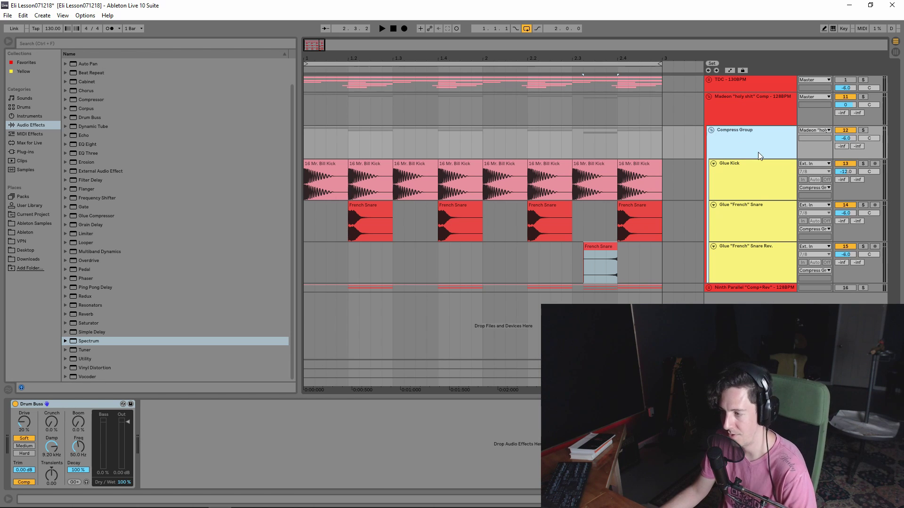
pyautogui.click(15, 404)
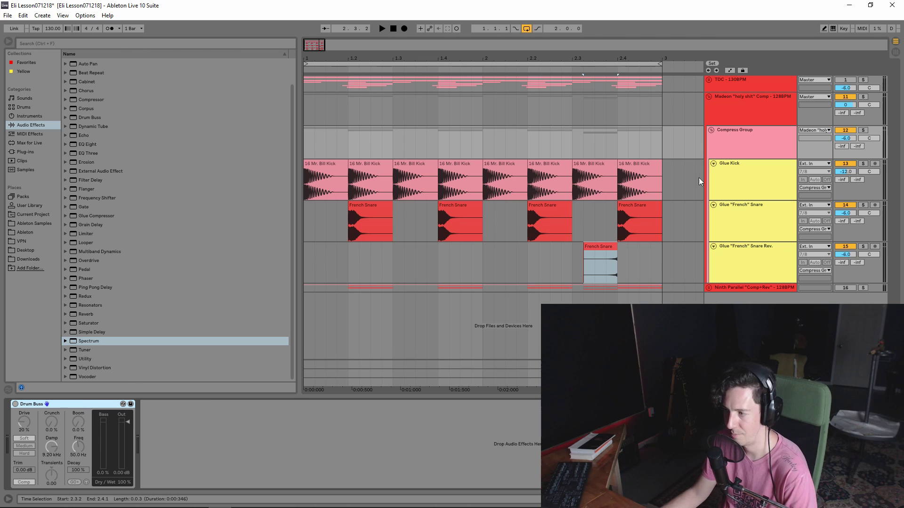
pyautogui.click(742, 131)
pyautogui.click(744, 110)
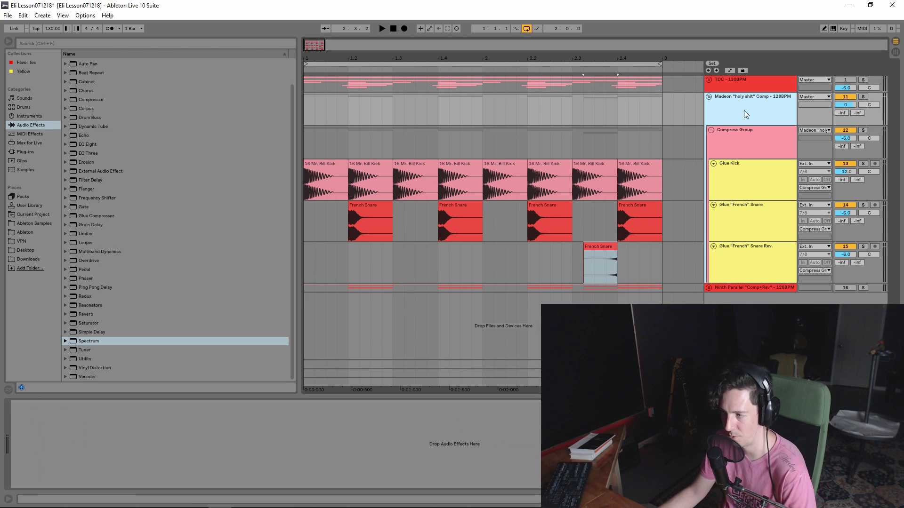
# Step: Play the loop from the first kick clip and compare the Compress Group's Drum Buss on and off, leaving it active
pyautogui.click(327, 170)
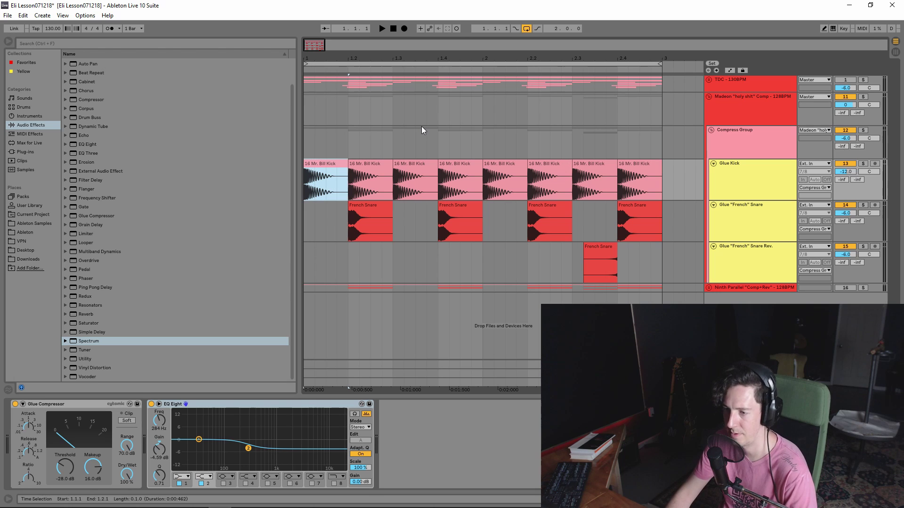
pyautogui.press('space')
pyautogui.click(766, 156)
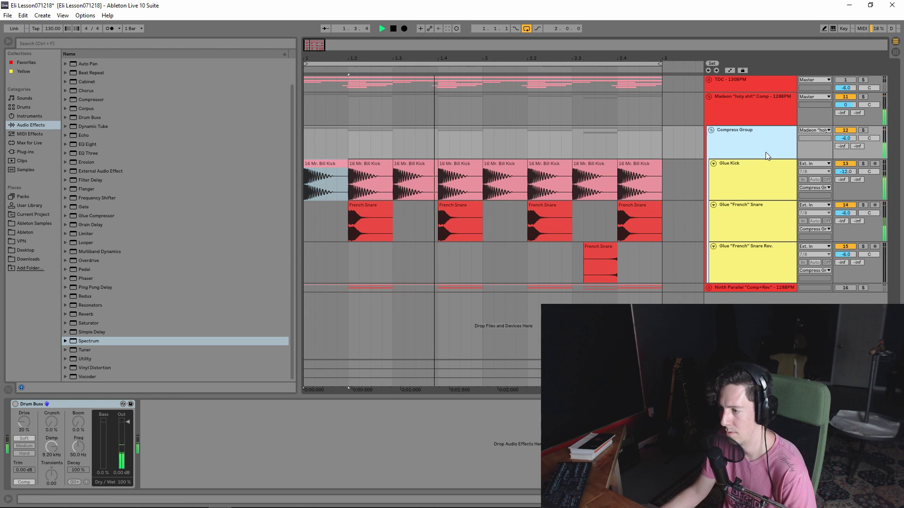
pyautogui.click(15, 404)
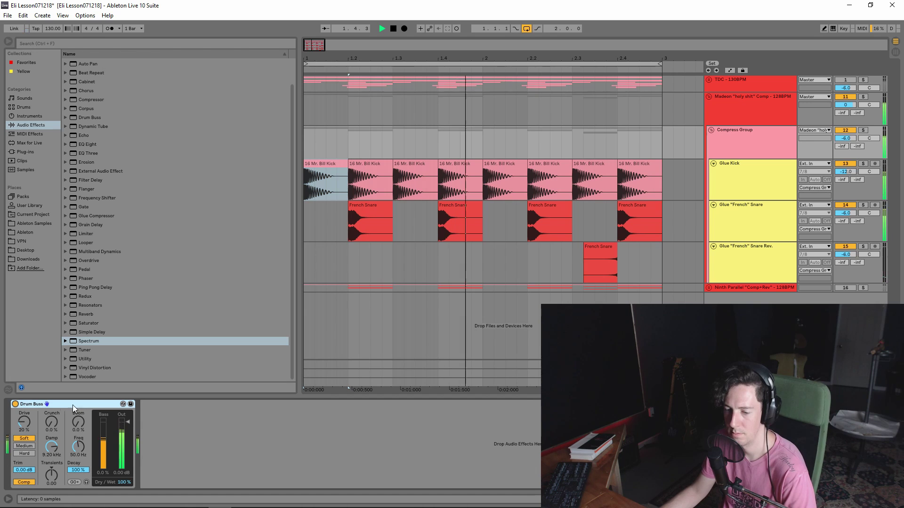
pyautogui.click(16, 404)
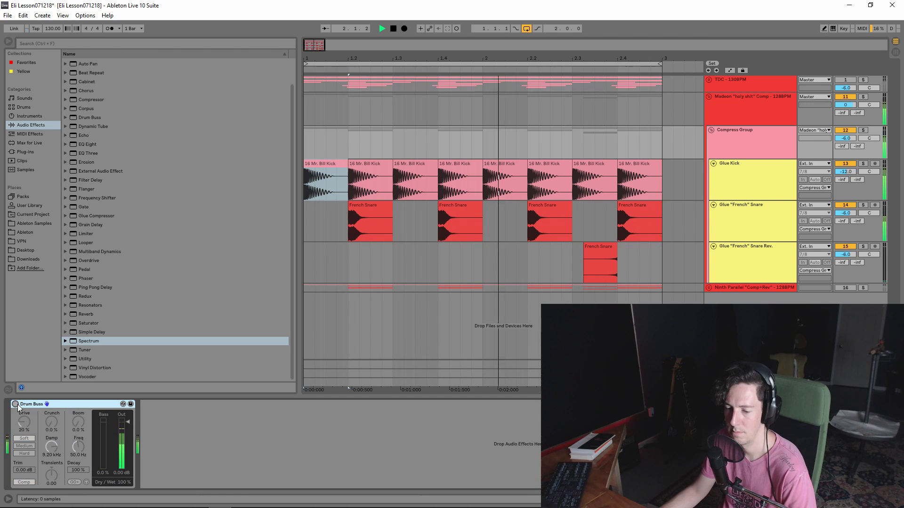
pyautogui.click(15, 404)
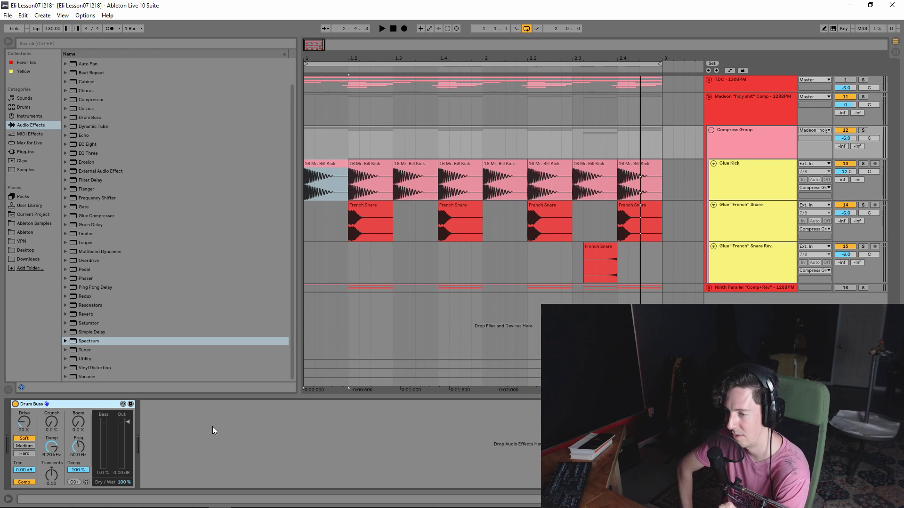
# Step: Review the device chains of both snare tracks, the Glue Kick track and the Compress Group
pyautogui.click(759, 219)
pyautogui.click(736, 261)
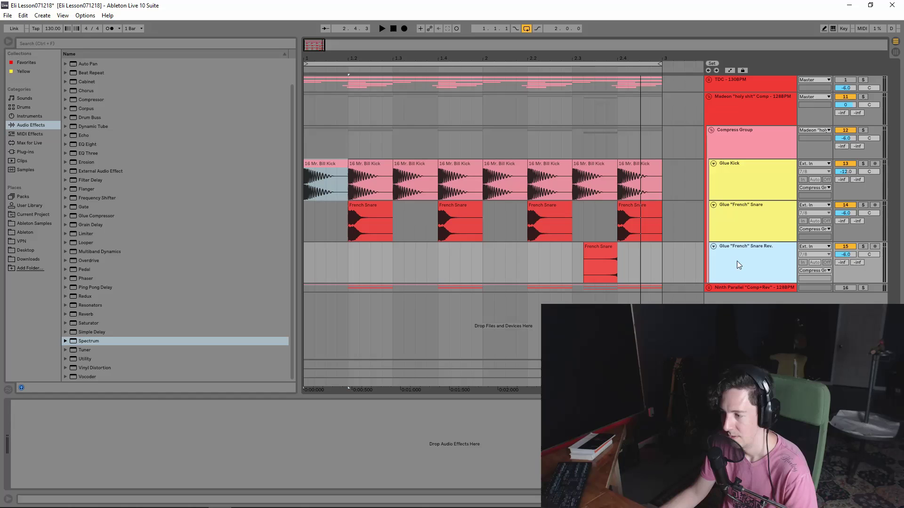
pyautogui.click(744, 218)
pyautogui.click(750, 170)
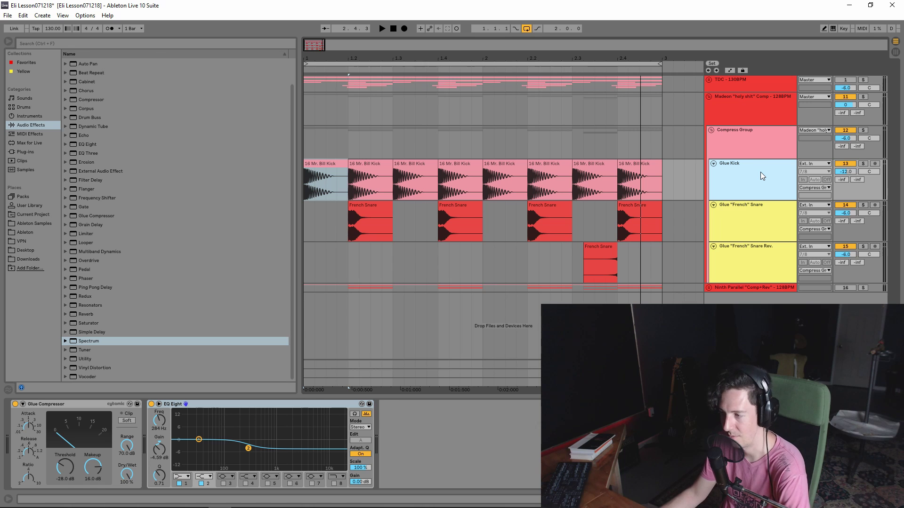
pyautogui.click(764, 149)
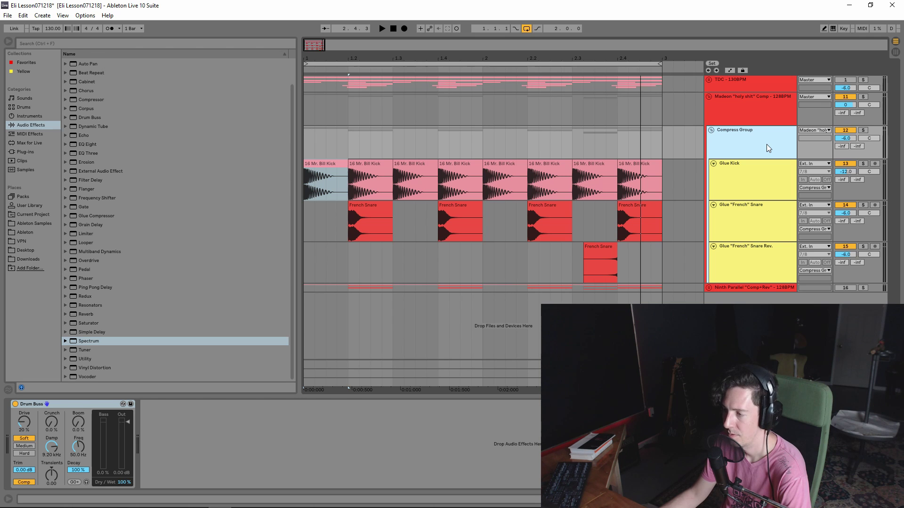
# Step: Collapse the Madeon "holy shit" Comp group with its Compress Group, and expand the Ninth Parallel "Comp+Rev" group and its Compress Group
pyautogui.click(711, 130)
pyautogui.click(710, 95)
pyautogui.click(708, 96)
pyautogui.click(721, 105)
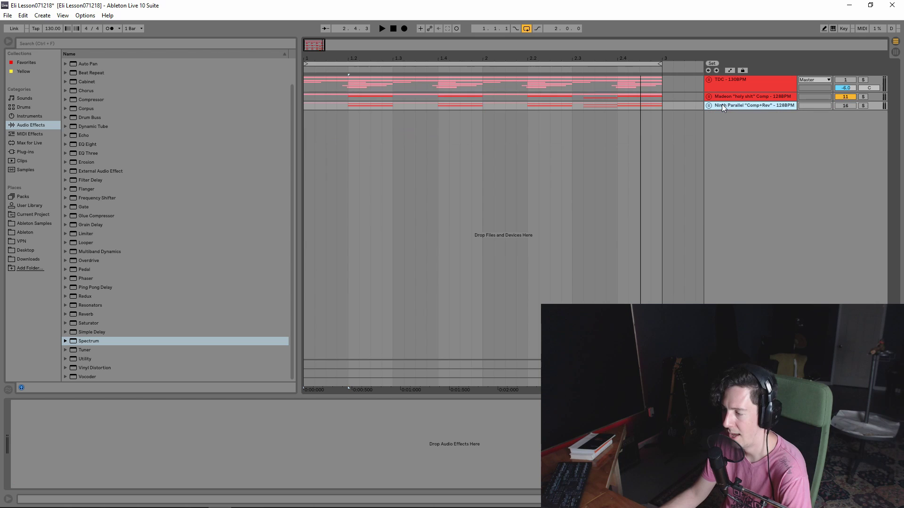
pyautogui.click(707, 106)
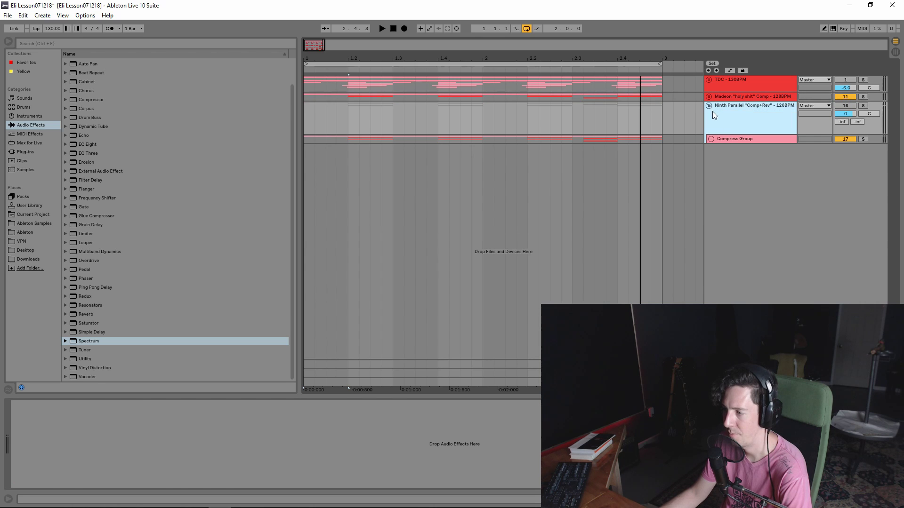
pyautogui.click(726, 137)
pyautogui.click(711, 139)
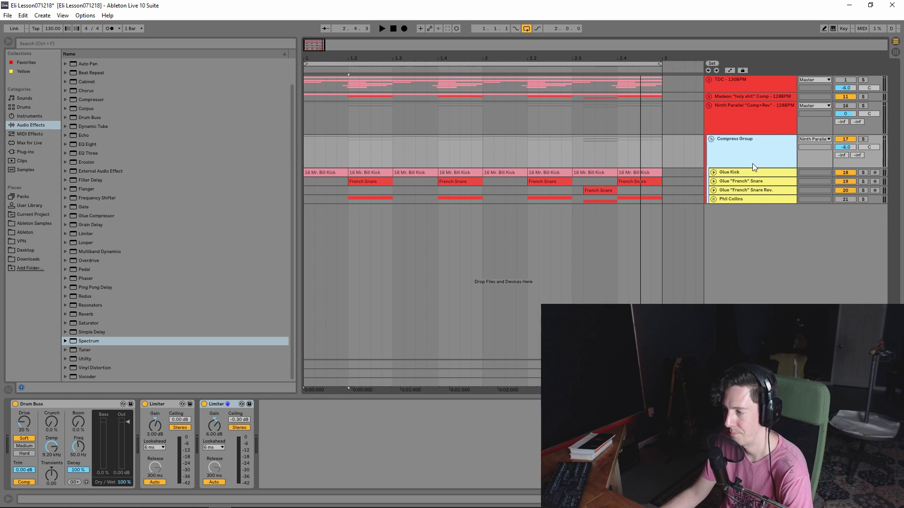
# Step: Expand the Phil Collins group and show the device chain of the Glue "French" Snare track inside it
pyautogui.click(753, 200)
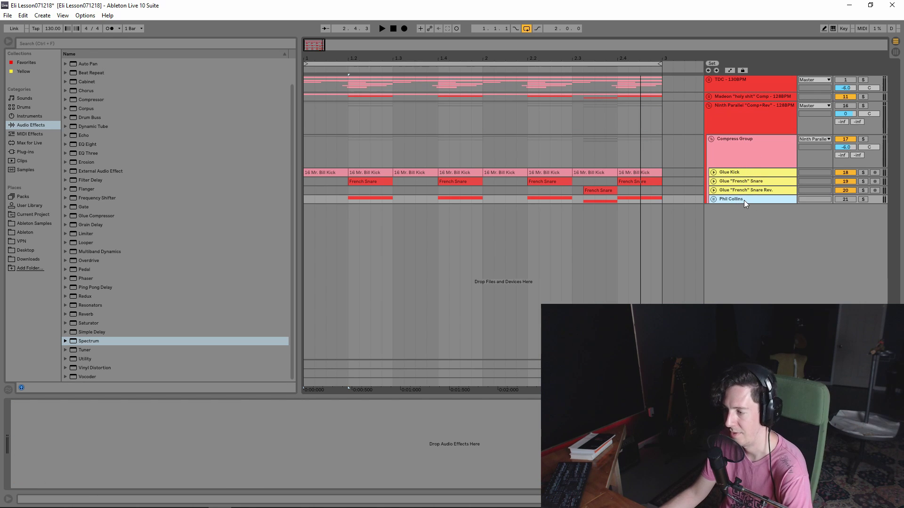
pyautogui.click(714, 199)
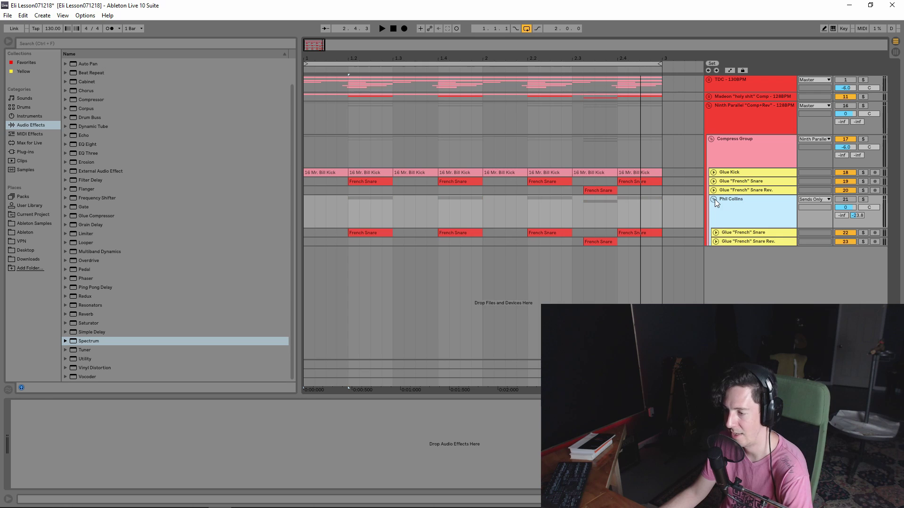
pyautogui.click(737, 236)
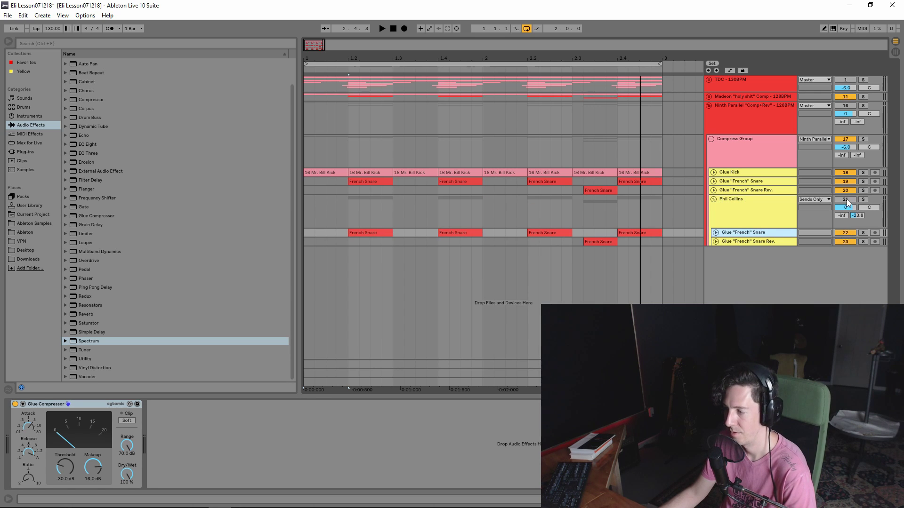
pyautogui.click(766, 210)
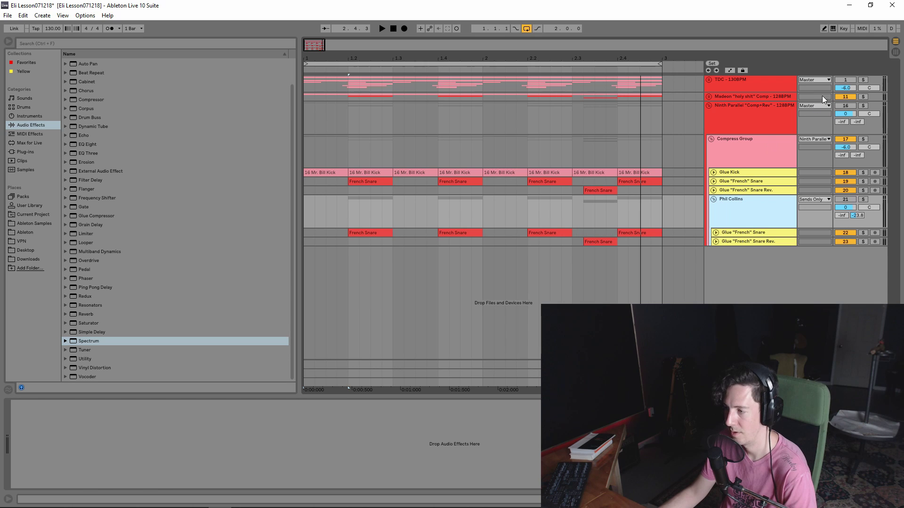
# Step: Deactivate the Madeon "holy shit" Comp group and turn off both Limiters on the Ninth Parallel group's Compress Group
pyautogui.click(827, 107)
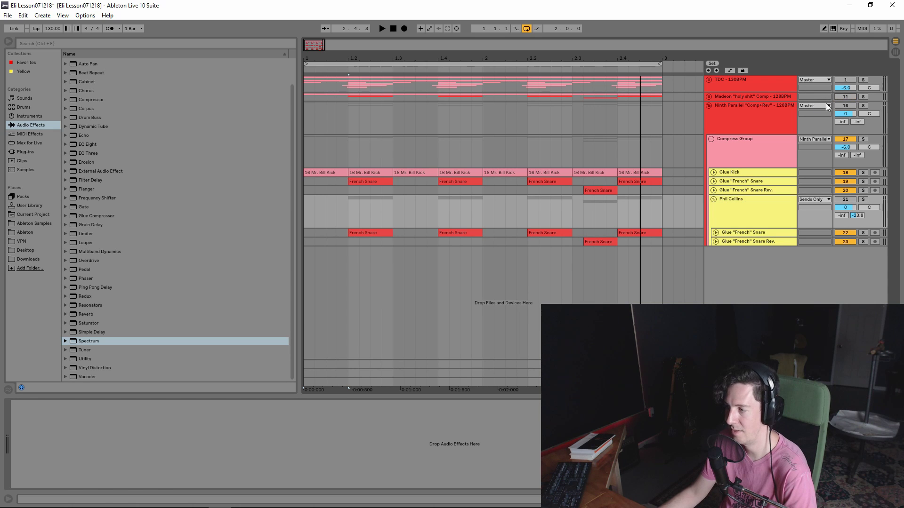
pyautogui.click(326, 173)
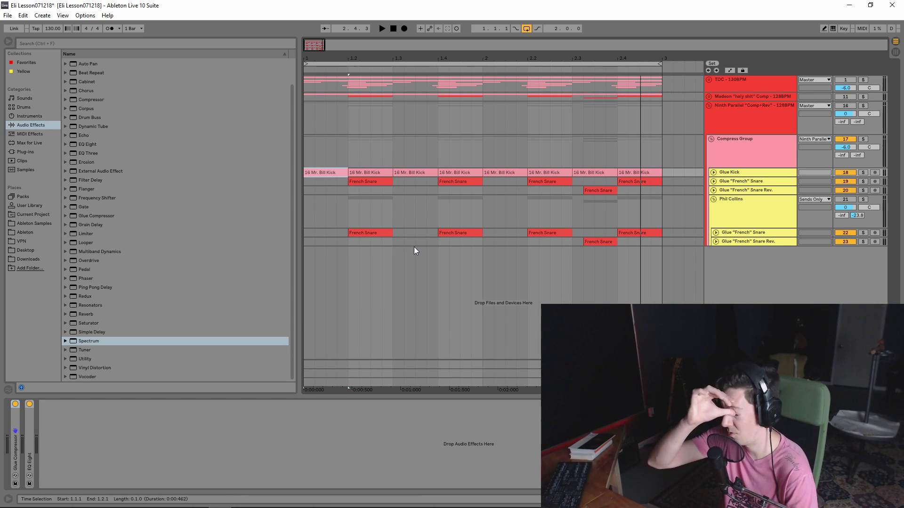
pyautogui.click(734, 151)
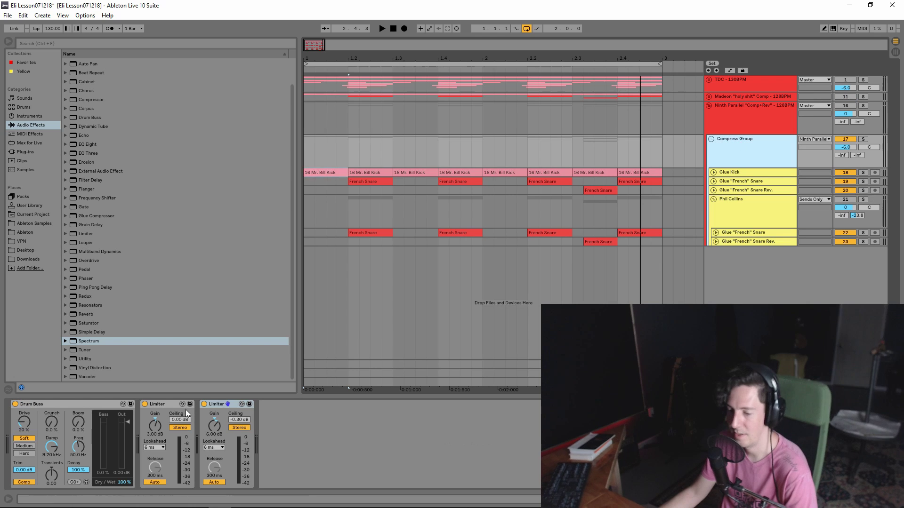
pyautogui.click(155, 404)
pyautogui.click(144, 405)
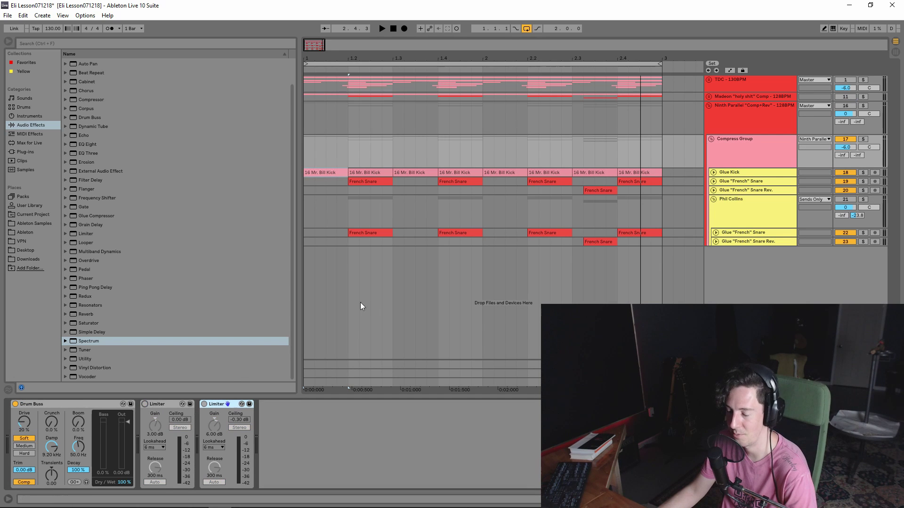
# Step: Activate the Ninth Parallel "Comp+Rev" group and play its drum loop
pyautogui.click(749, 159)
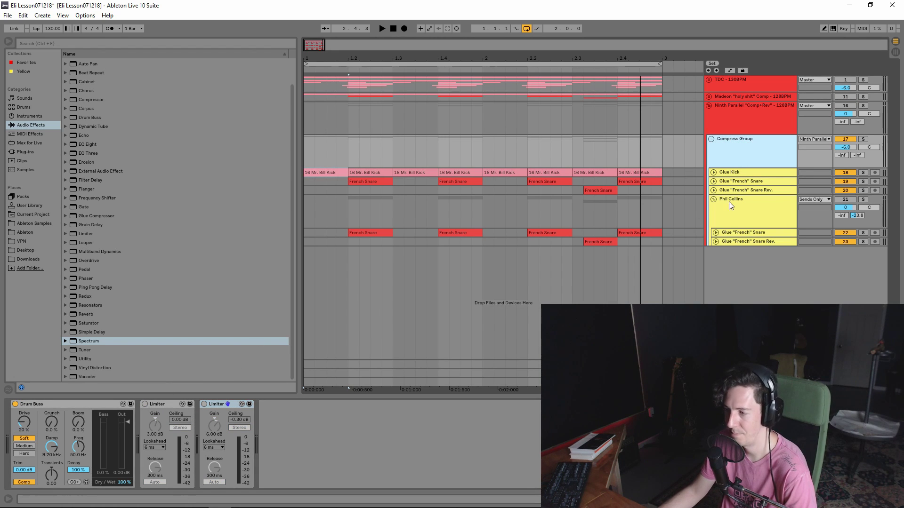
pyautogui.click(730, 203)
pyautogui.click(742, 156)
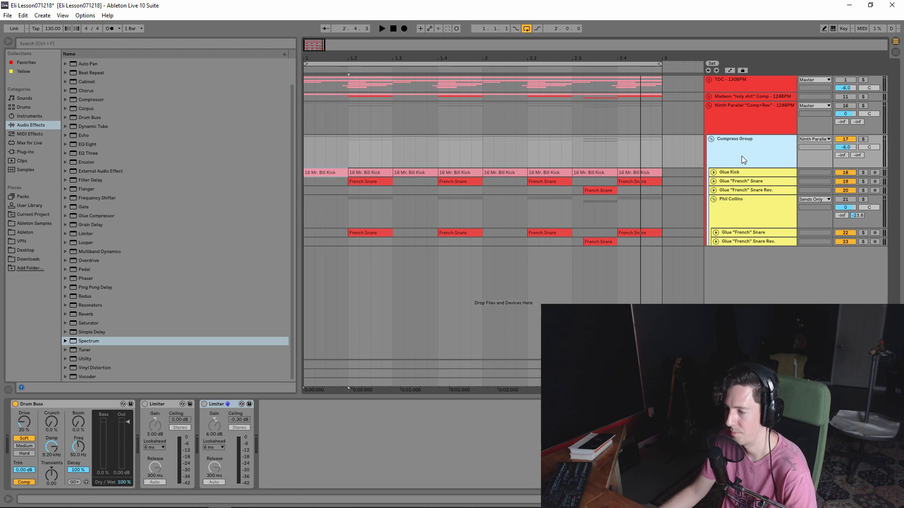
pyautogui.press('space')
pyautogui.press('space')
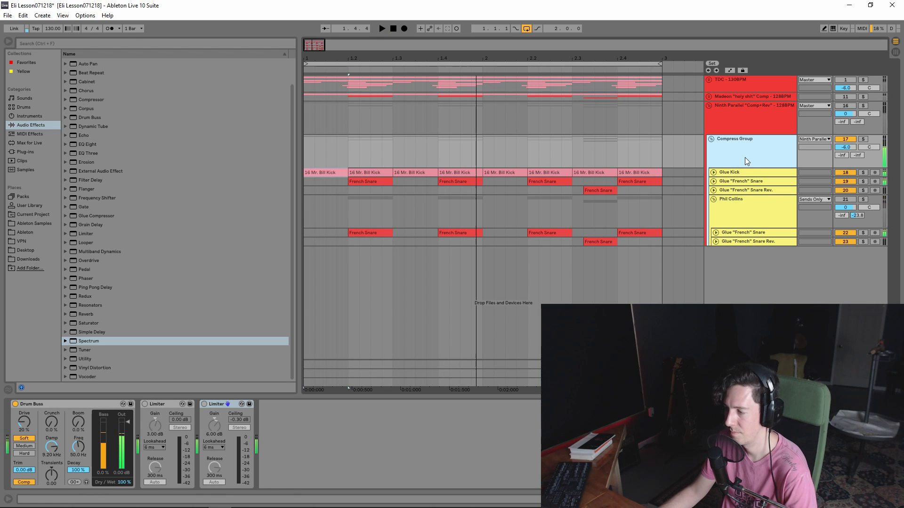
pyautogui.click(844, 106)
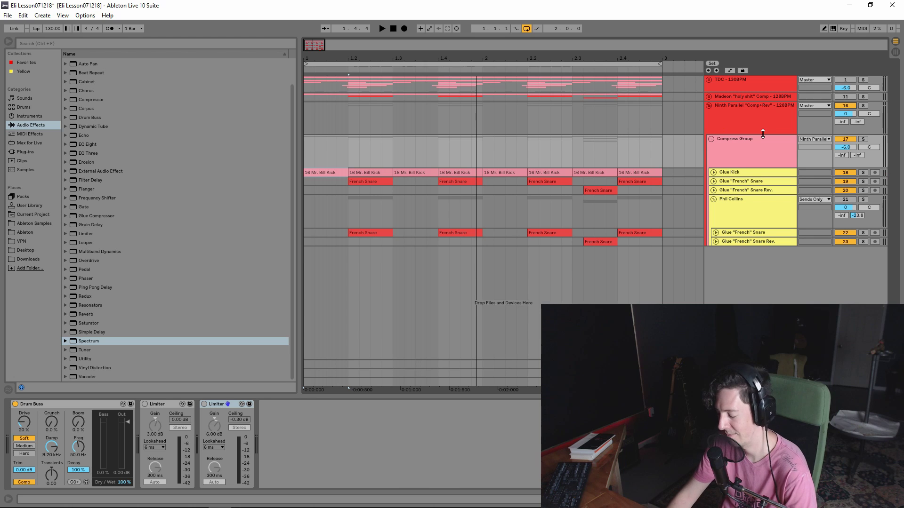
pyautogui.press('space')
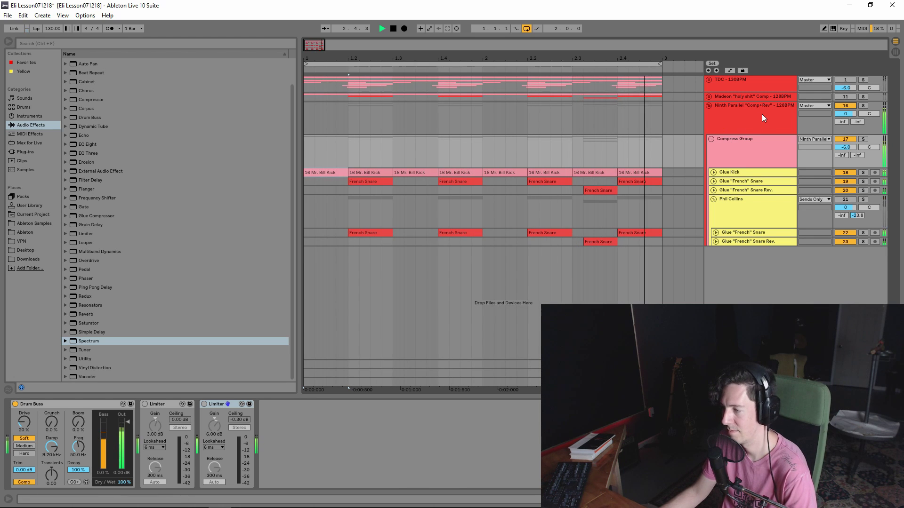
pyautogui.press('space')
pyautogui.click(753, 117)
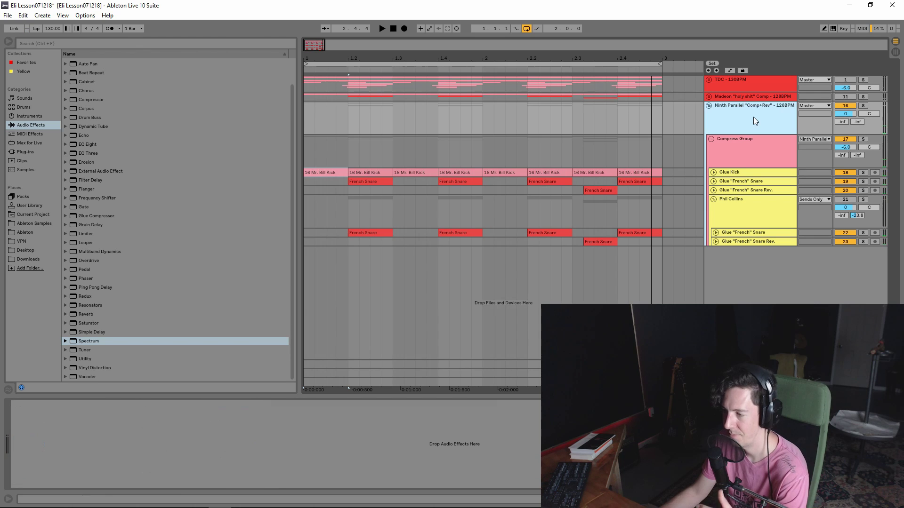
# Step: Activate and solo the Phil Collins group and play the loop
pyautogui.click(733, 219)
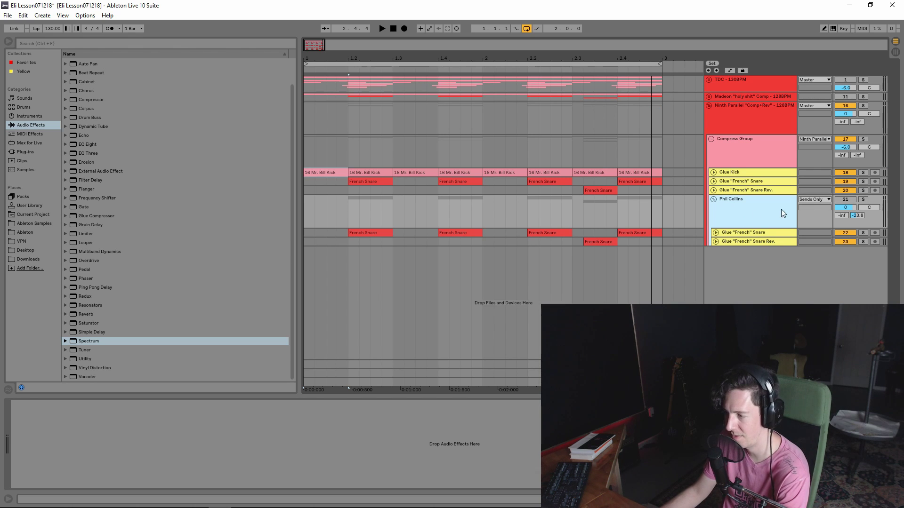
pyautogui.click(847, 199)
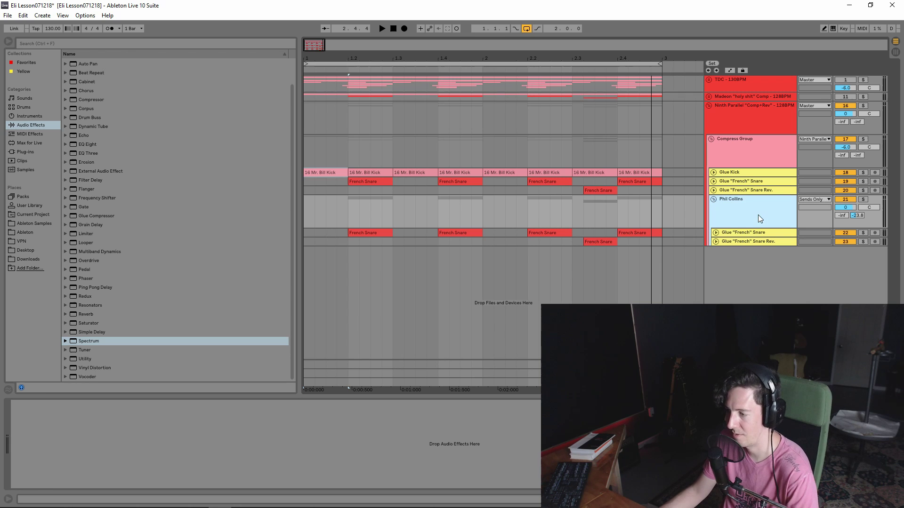
pyautogui.click(863, 199)
pyautogui.press('space')
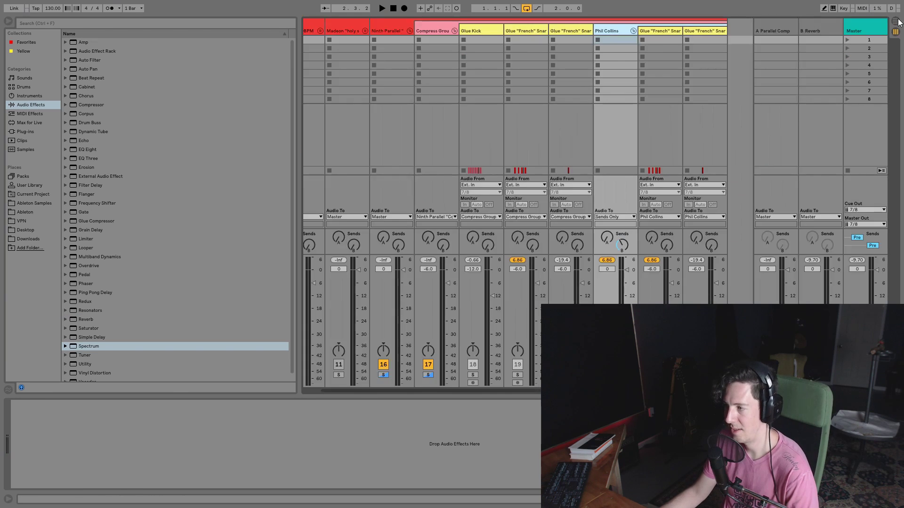
# Step: Inspect the Compressor, Drums Room reverb and Gate on the B Reverb return in Session View
pyautogui.press('Tab')
pyautogui.click(734, 185)
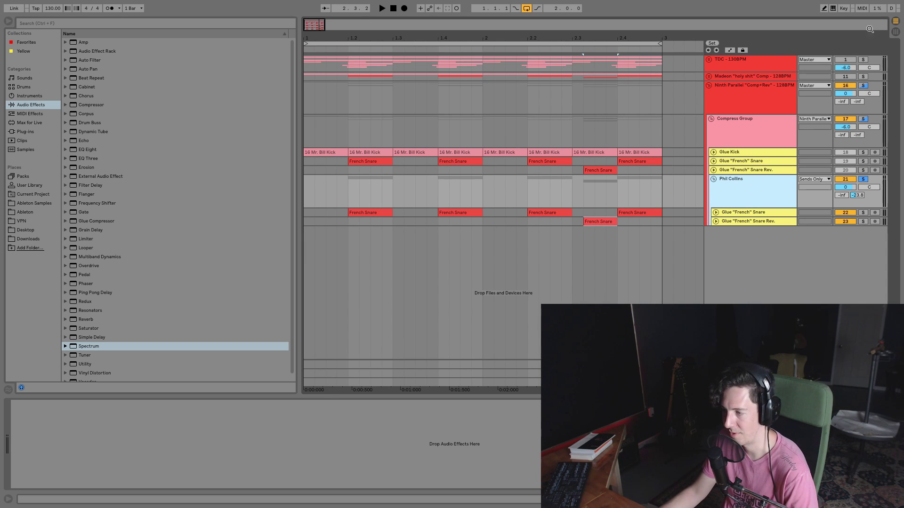
pyautogui.click(895, 31)
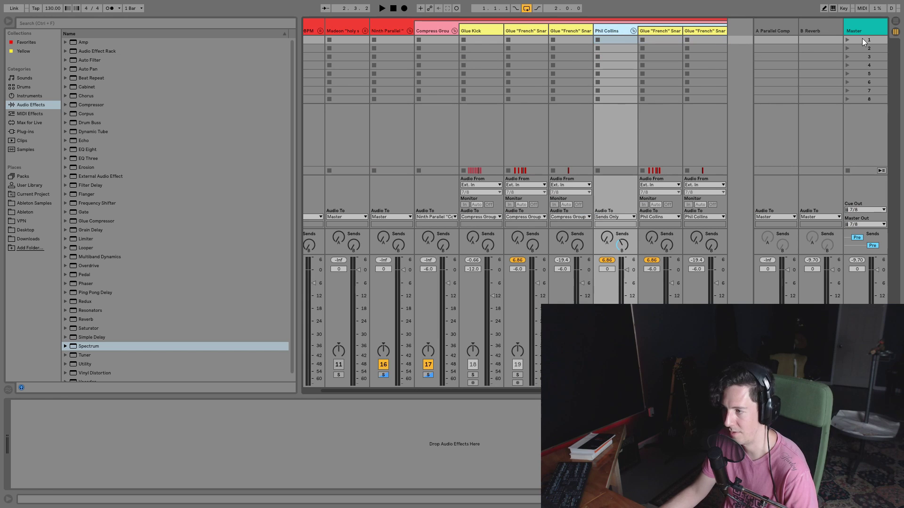
pyautogui.click(825, 26)
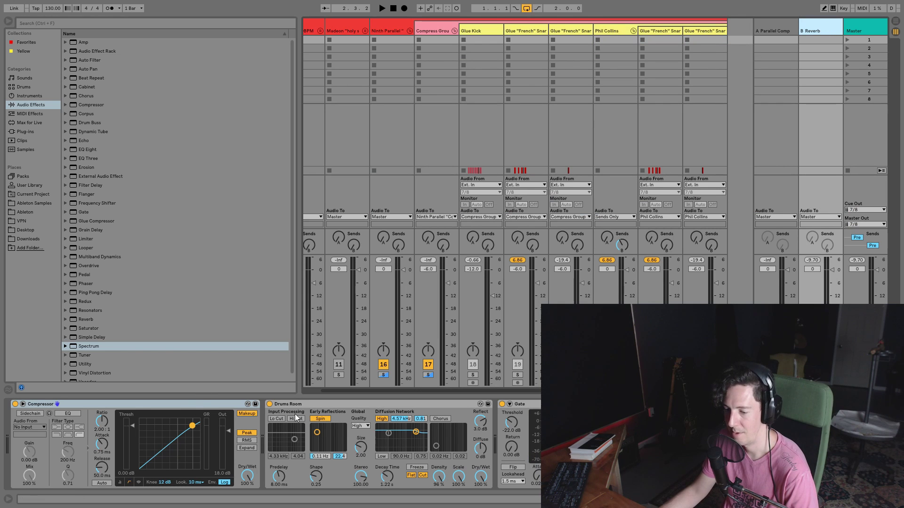
pyautogui.click(202, 404)
pyautogui.click(535, 404)
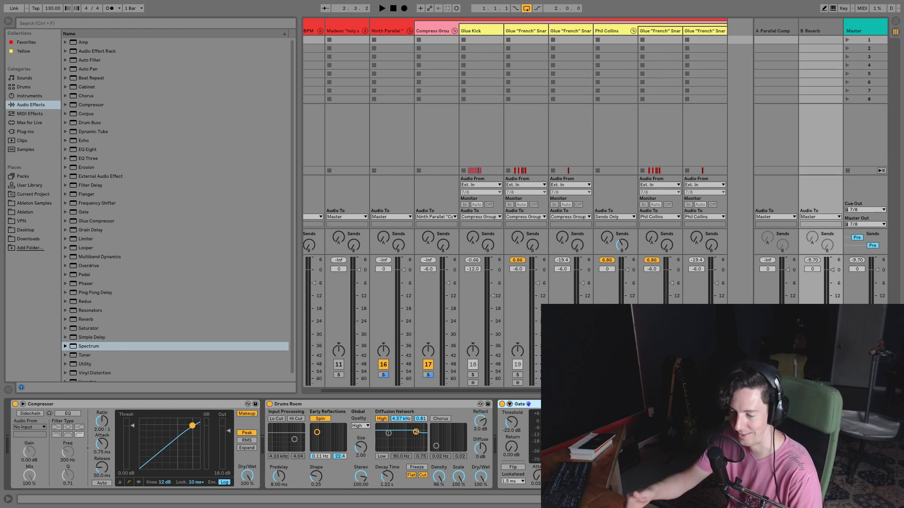
pyautogui.click(820, 31)
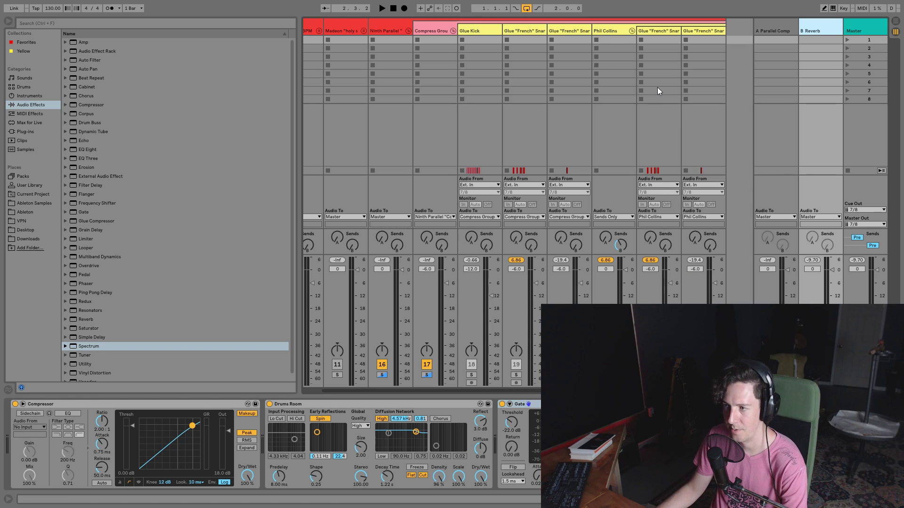
# Step: Compare the device chains of the Glue "French" Snare tracks inside and outside the Phil Collins group
pyautogui.click(662, 32)
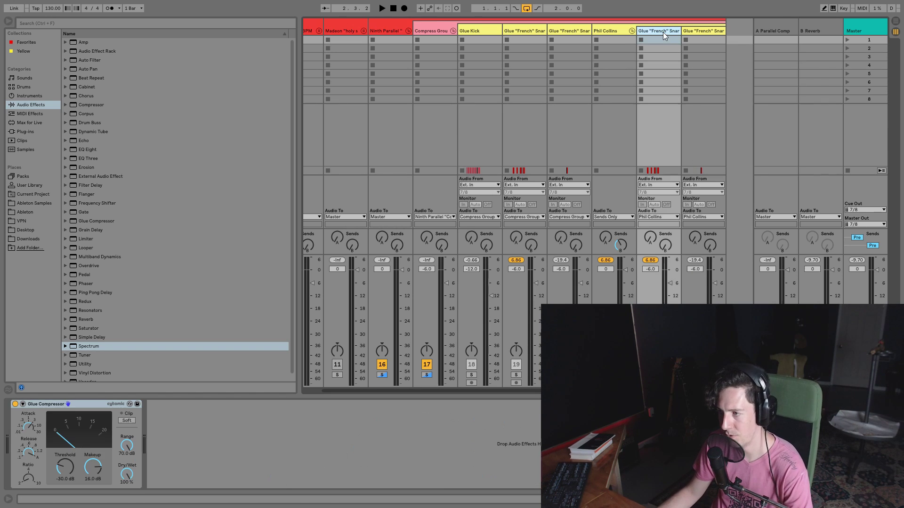
pyautogui.click(693, 30)
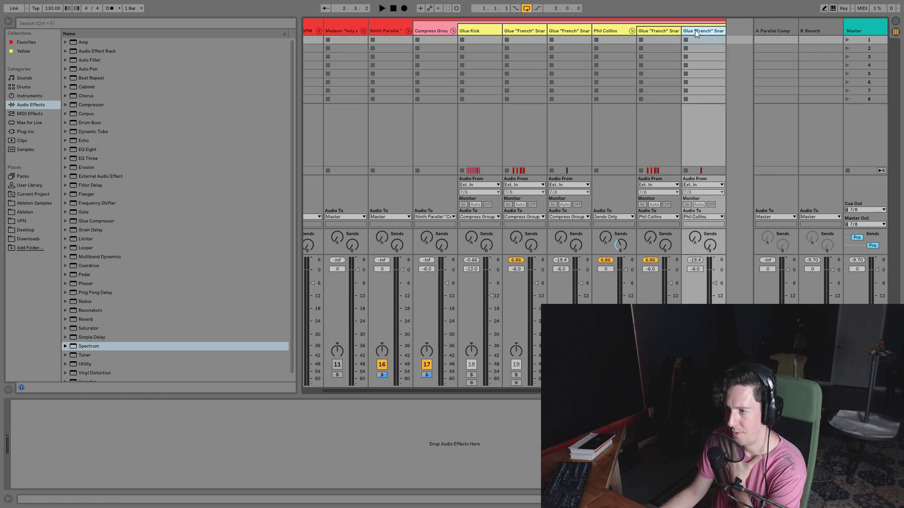
pyautogui.click(679, 30)
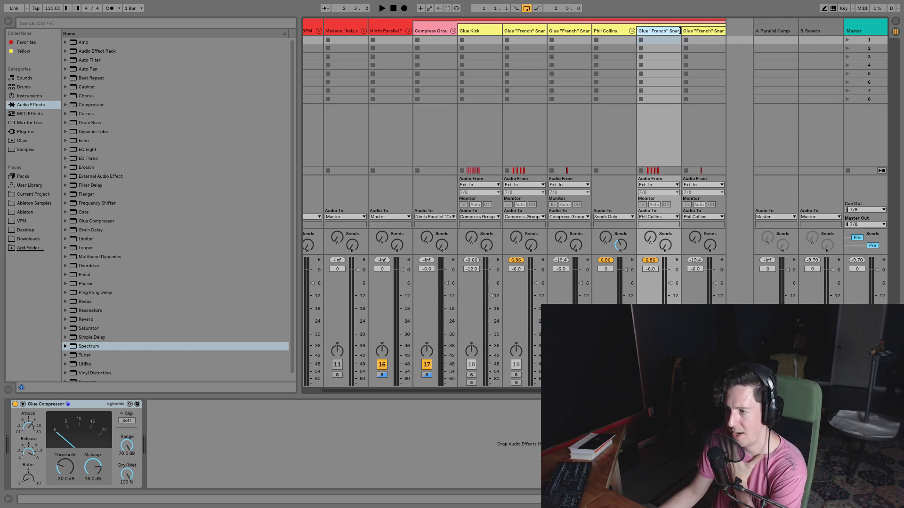
pyautogui.click(567, 30)
pyautogui.press('Left')
pyautogui.press('Right')
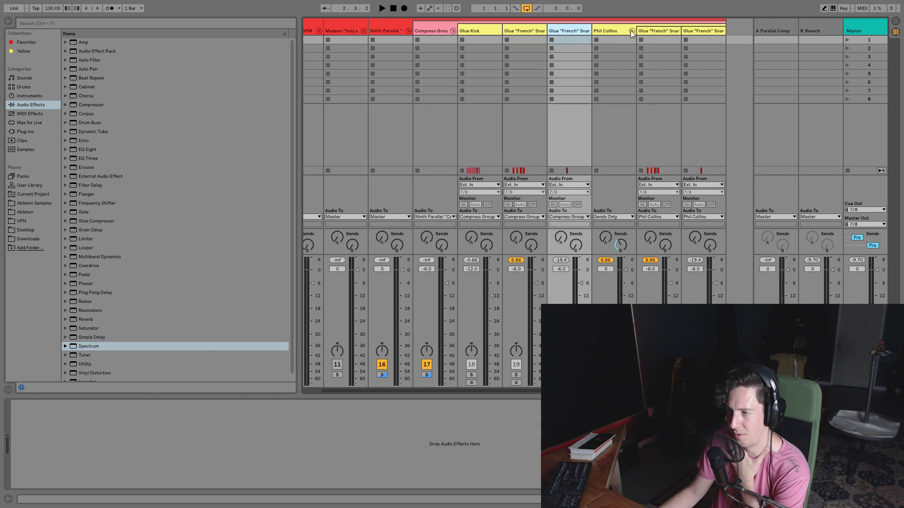
# Step: Show the Phil Collins group's output routing options and keep Sends Only selected
pyautogui.click(619, 31)
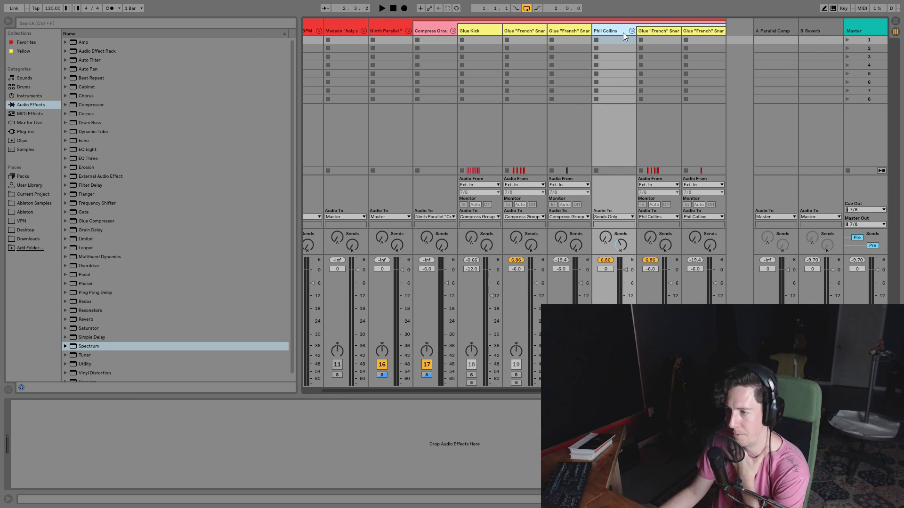
pyautogui.click(613, 216)
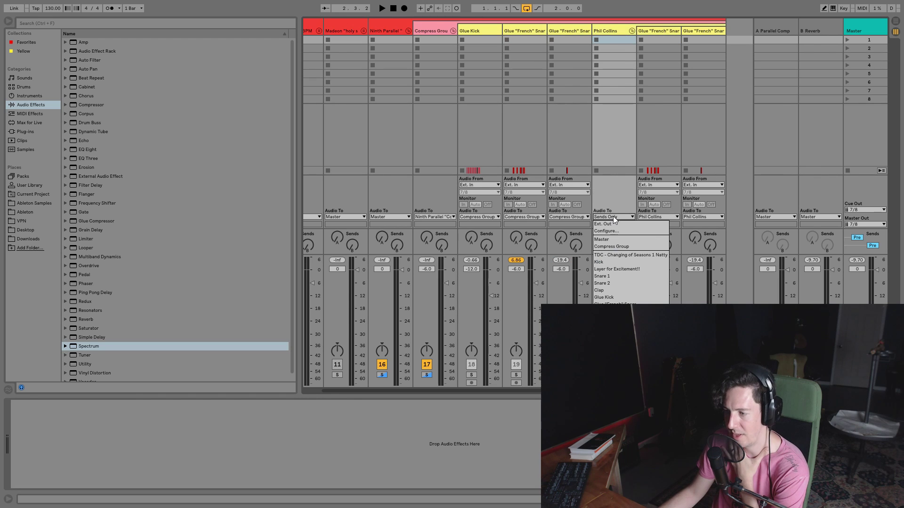
pyautogui.click(613, 216)
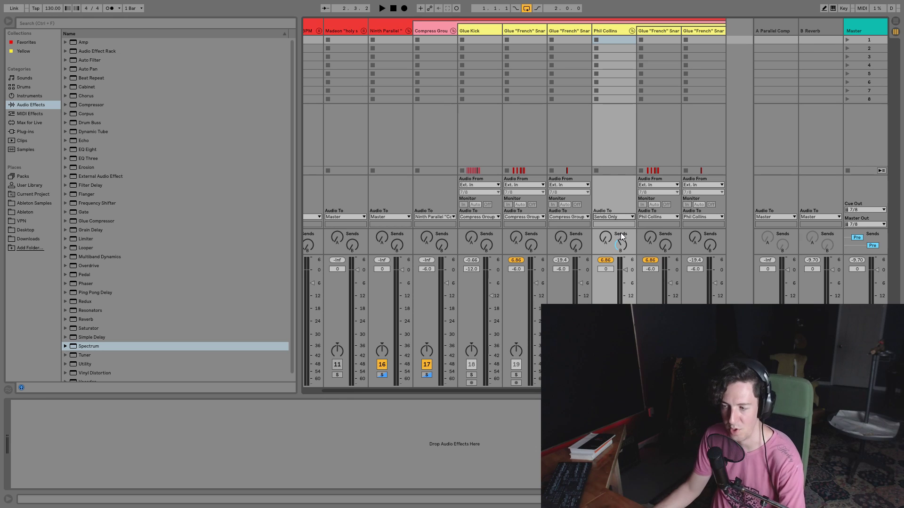
pyautogui.click(618, 34)
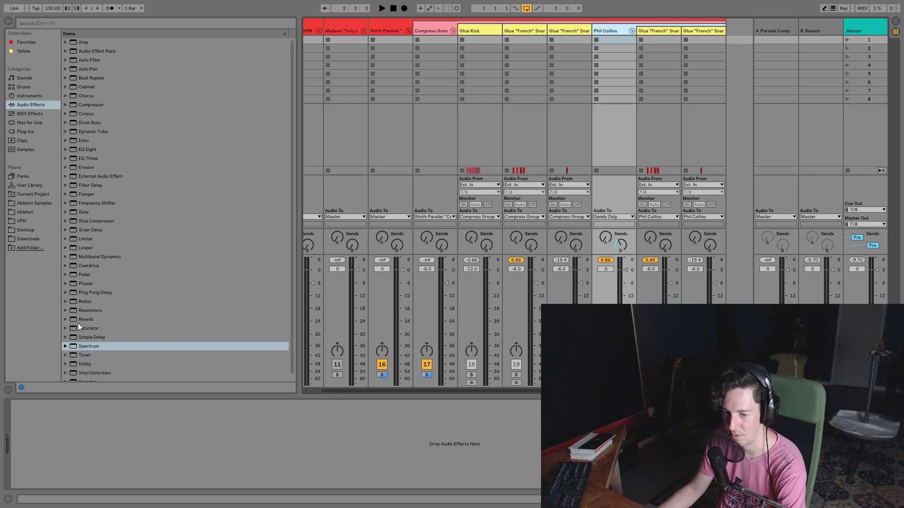
# Step: Try adding two Spectrum devices and a Ping Pong Delay to the Phil Collins group, and undo the additions
pyautogui.doubleClick(86, 346)
pyautogui.moveTo(87, 346); pyautogui.dragTo(213, 419)
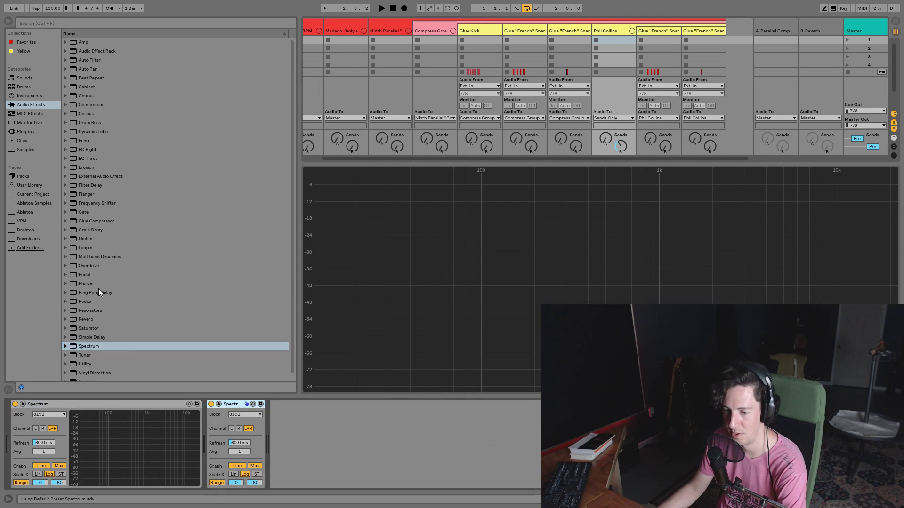
pyautogui.moveTo(97, 292); pyautogui.dragTo(376, 483)
pyautogui.moveTo(140, 318); pyautogui.dragTo(395, 451)
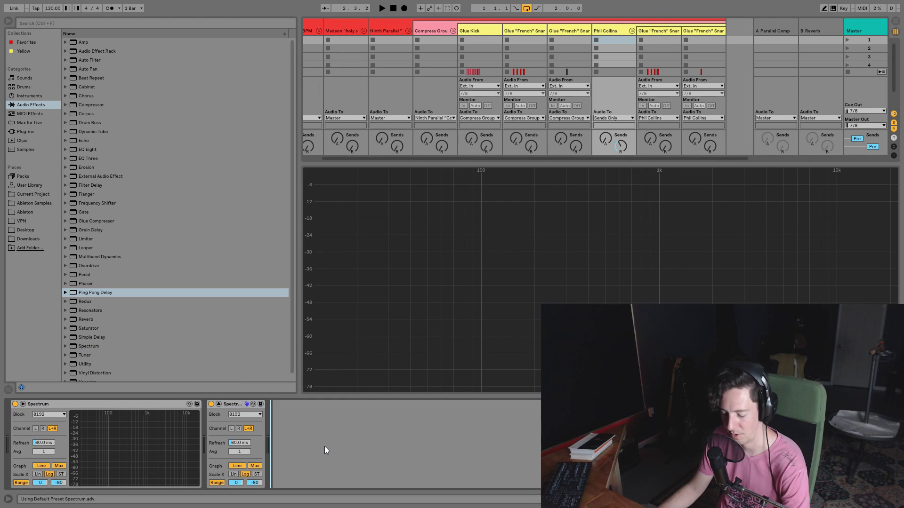
pyautogui.hotkey('ctrl', 'z')
pyautogui.hotkey('ctrl', 'z')
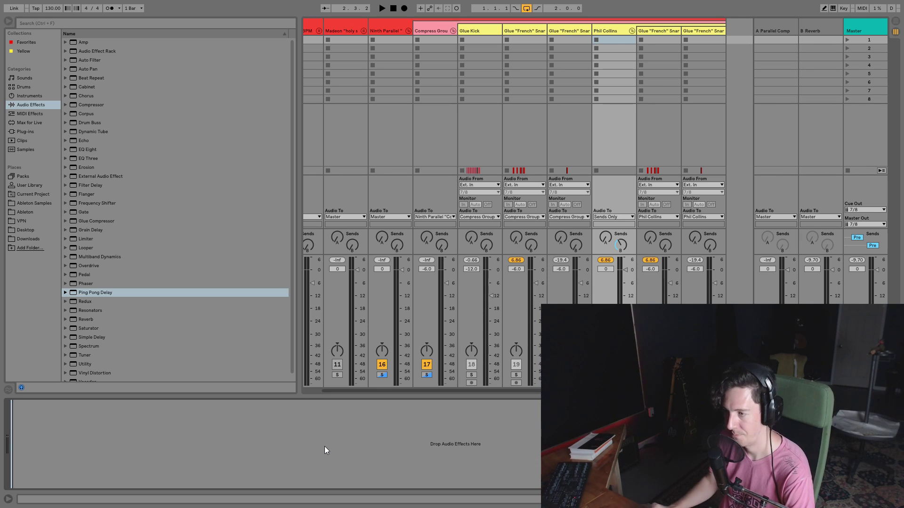
# Step: Compare the Phil Collins group's empty chain with the device chains of the B Reverb and A Parallel Comp returns
pyautogui.click(608, 33)
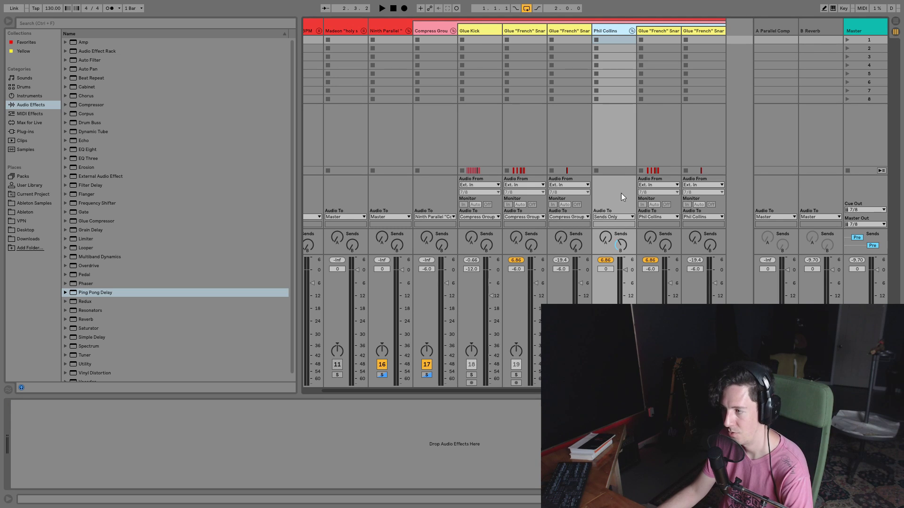
pyautogui.click(768, 43)
pyautogui.click(814, 29)
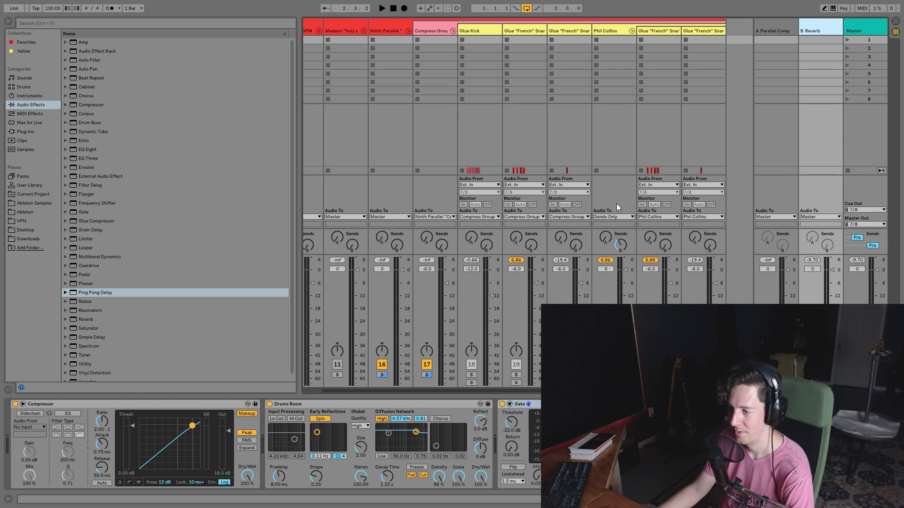
pyautogui.click(788, 30)
pyautogui.click(615, 32)
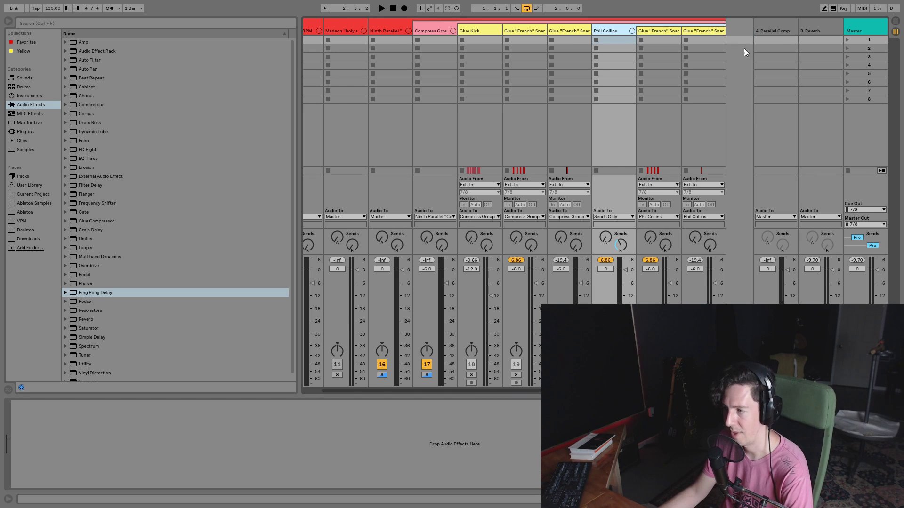
pyautogui.click(785, 31)
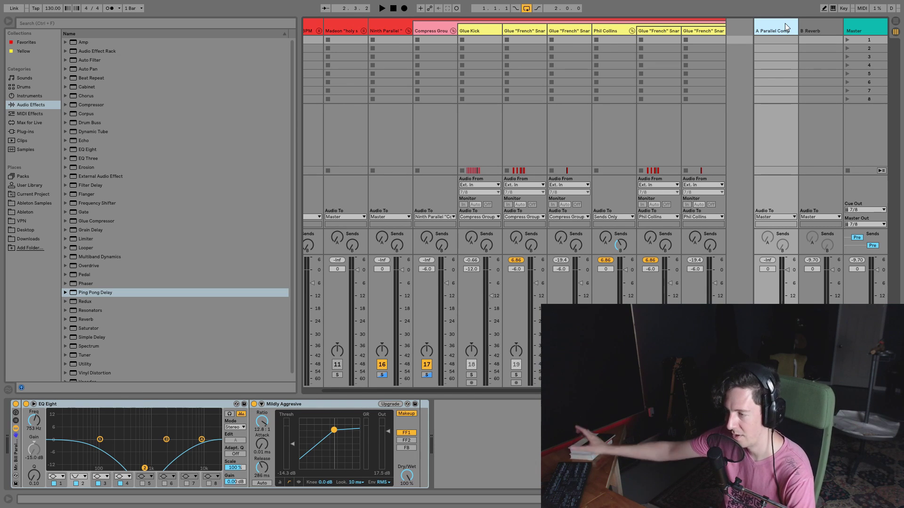
pyautogui.click(611, 30)
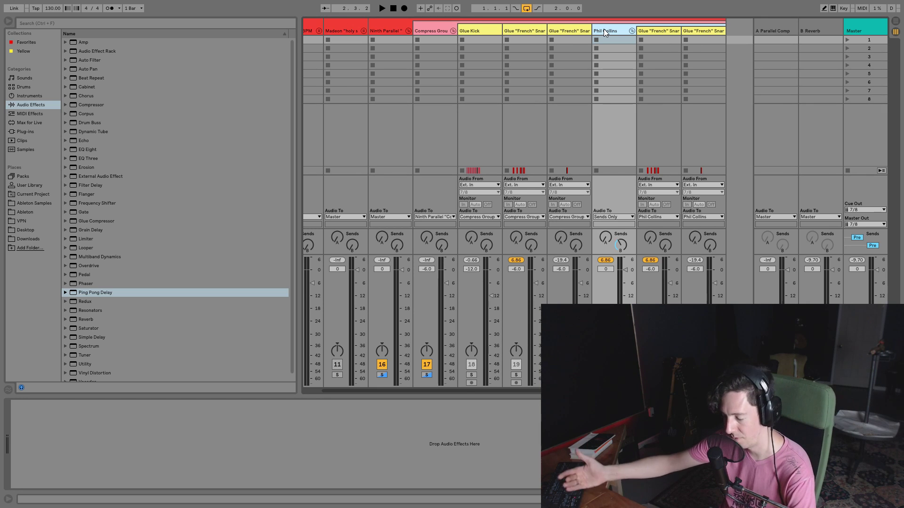
pyautogui.click(559, 33)
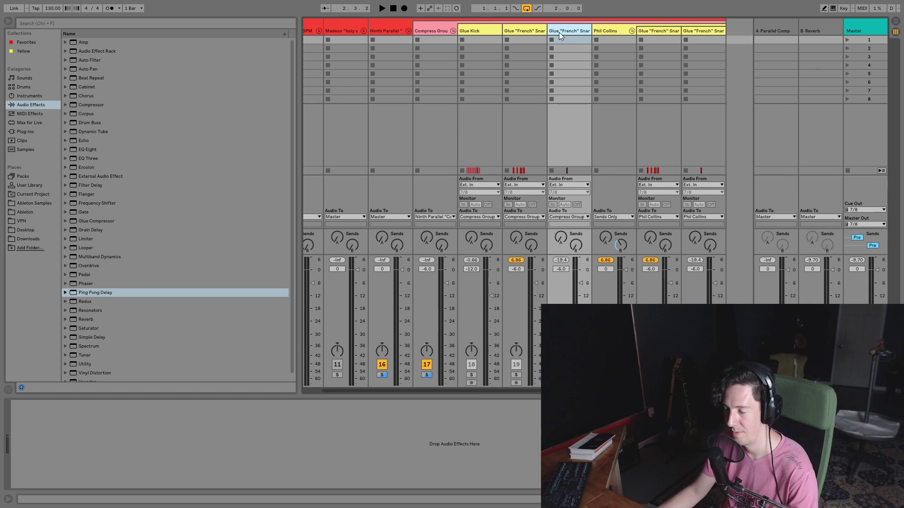
# Step: Compare the device chains of Glue Kick, a Glue "French" Snare track, the Phil Collins group, and the A Parallel Comp and B Reverb returns
pyautogui.click(495, 31)
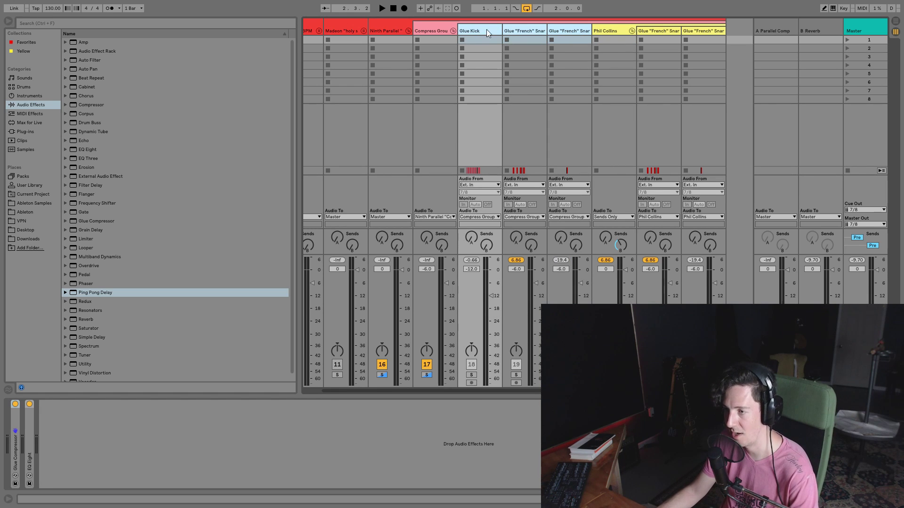
pyautogui.click(490, 31)
pyautogui.click(529, 33)
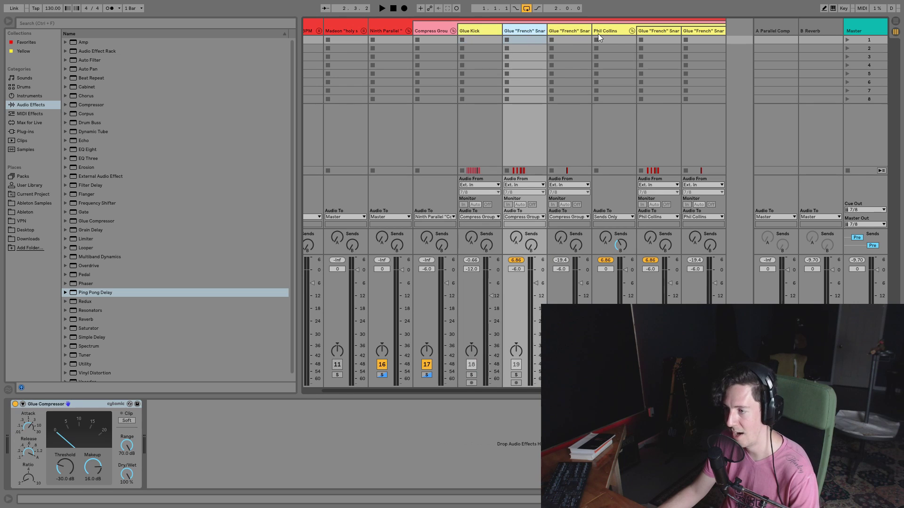
pyautogui.click(613, 32)
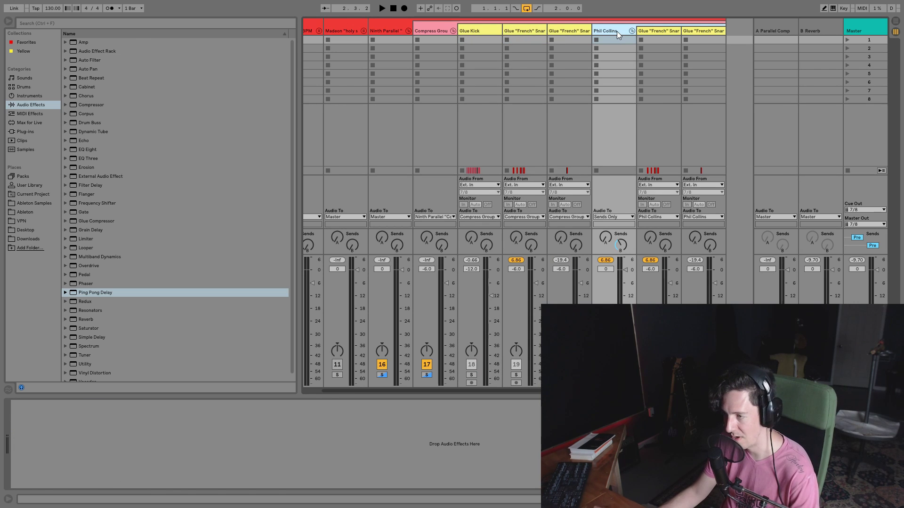
pyautogui.click(772, 30)
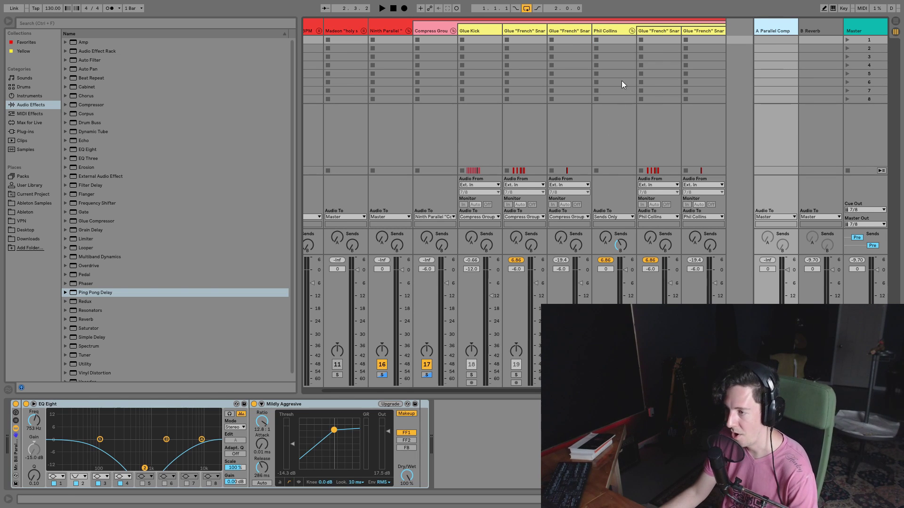
pyautogui.click(622, 37)
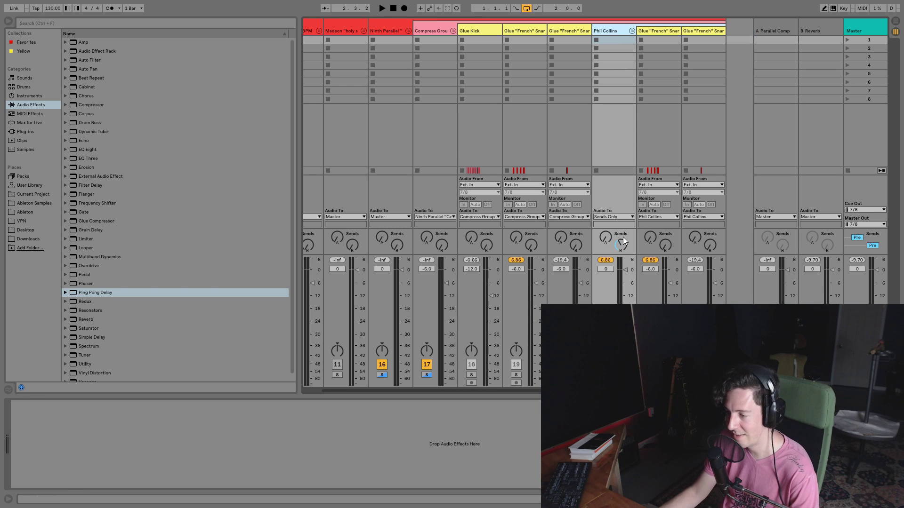
pyautogui.click(825, 32)
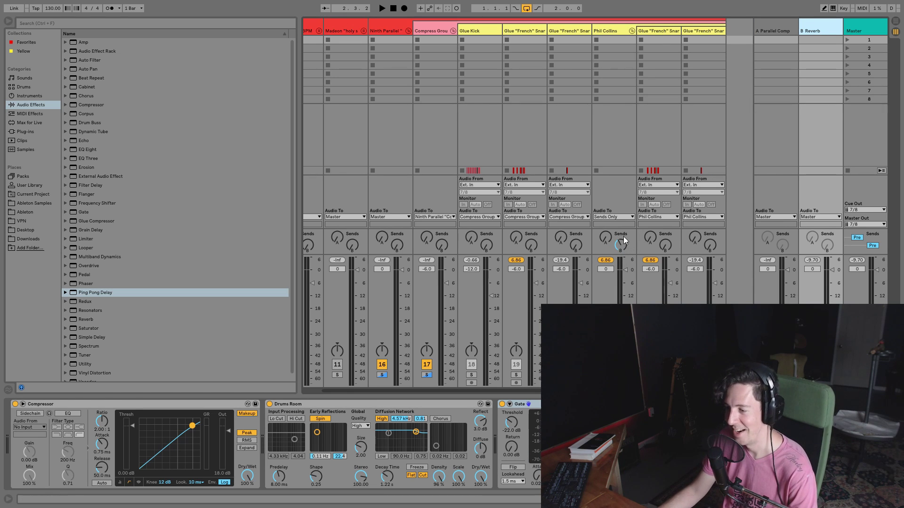
pyautogui.click(611, 30)
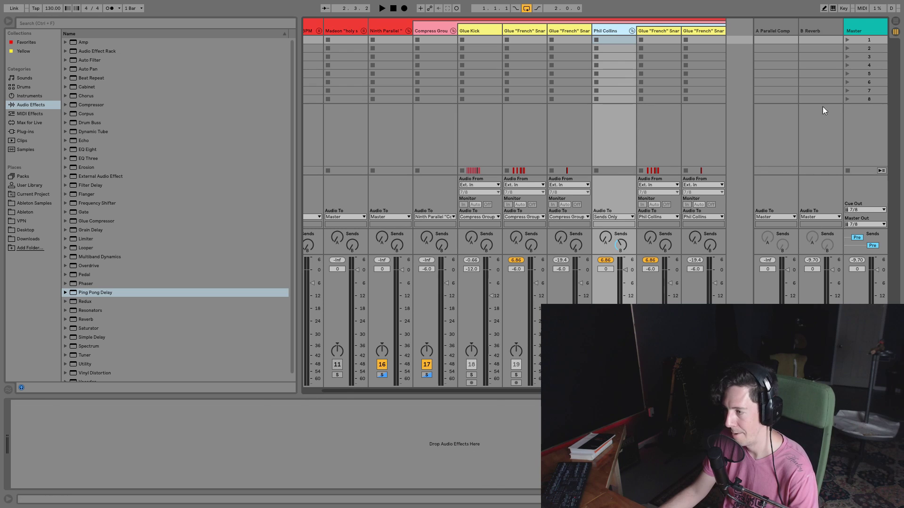
# Step: Bypass the Gate, Drums Room reverb and Compressor on the B Reverb return
pyautogui.click(826, 26)
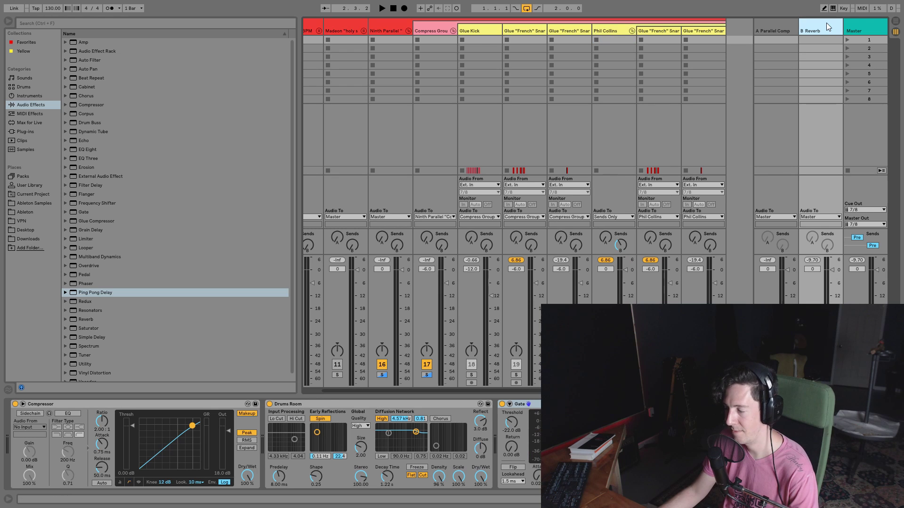
pyautogui.click(502, 404)
pyautogui.click(270, 404)
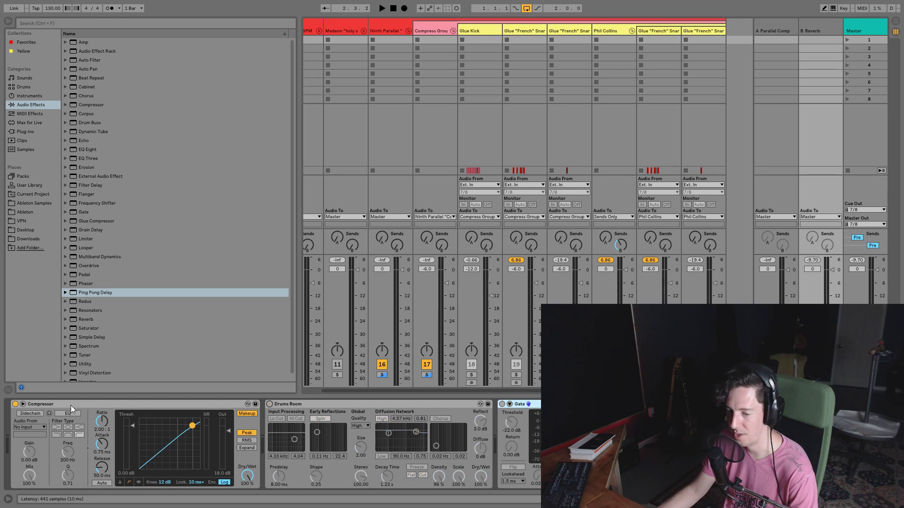
pyautogui.click(15, 403)
# Step: Review the Phil Collins group's output routing options, keeping Sends Only, and the bypassed device chain on the B Reverb return
pyautogui.click(620, 30)
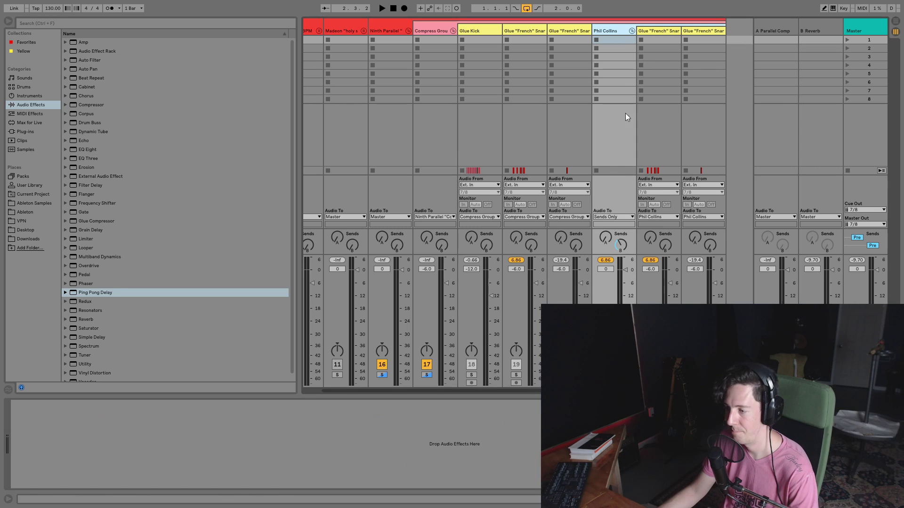
pyautogui.click(617, 216)
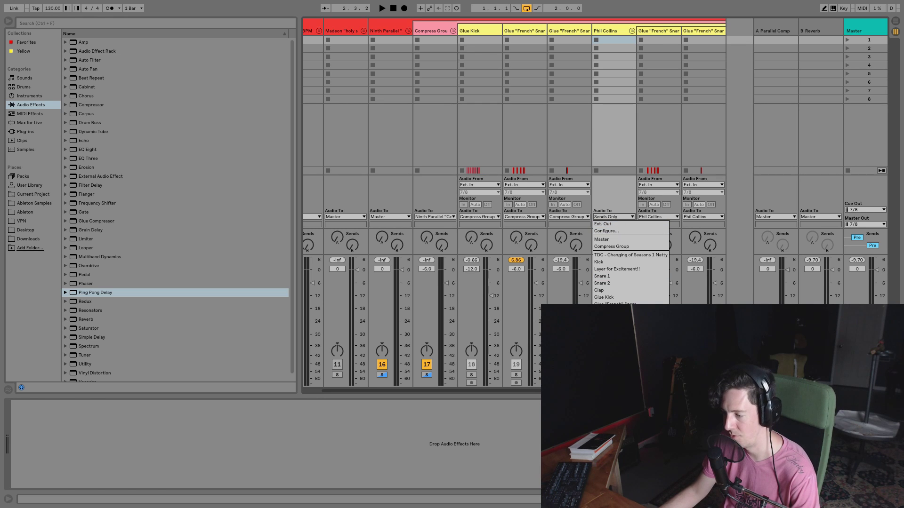
pyautogui.click(622, 188)
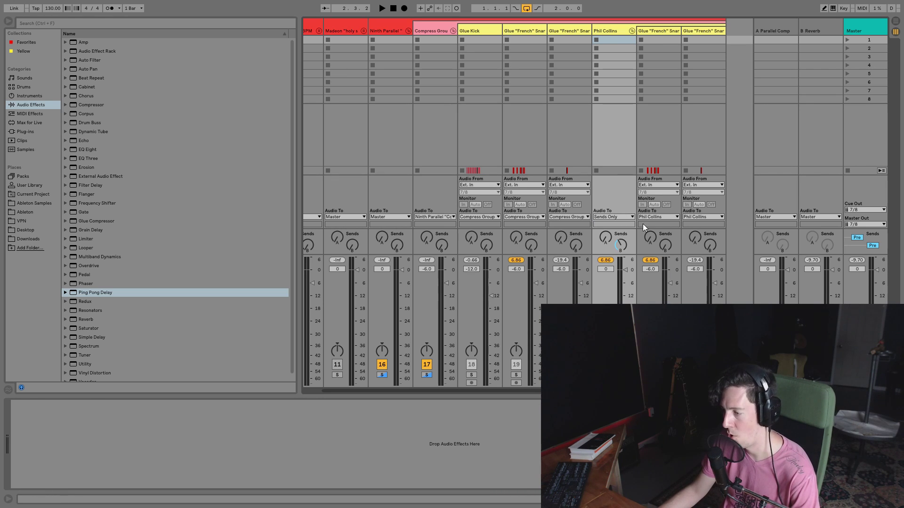
pyautogui.click(817, 29)
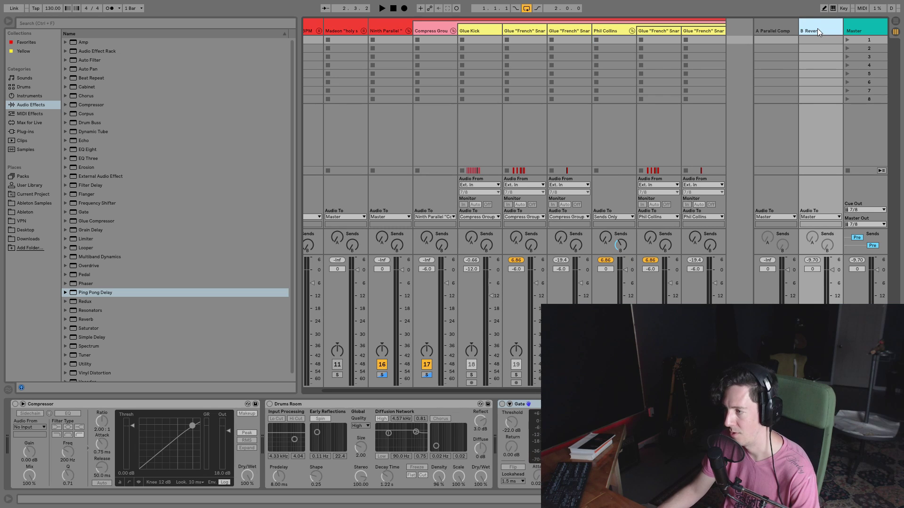
pyautogui.click(614, 30)
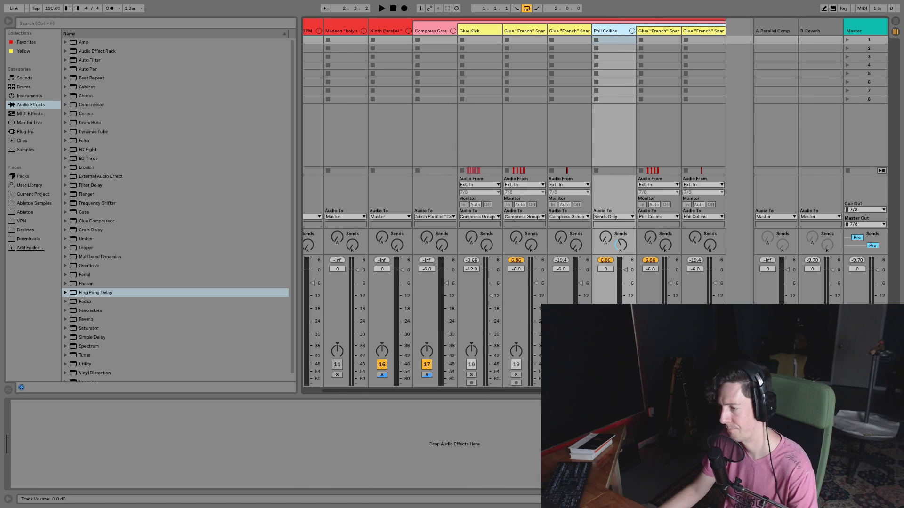
# Step: Play the loop and sweep the Phil Collins group's send to the B Reverb return down and back up
pyautogui.press('space')
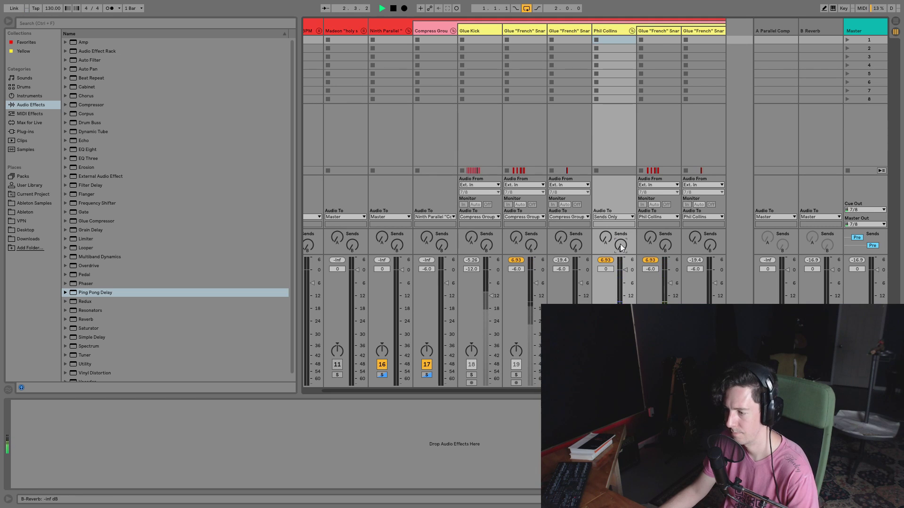
pyautogui.moveTo(620, 246); pyautogui.dragTo(620, 231)
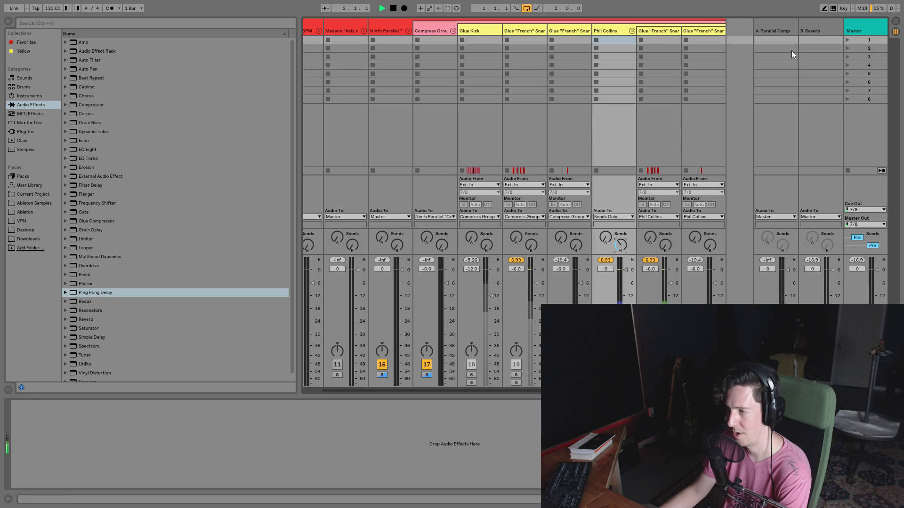
pyautogui.click(809, 32)
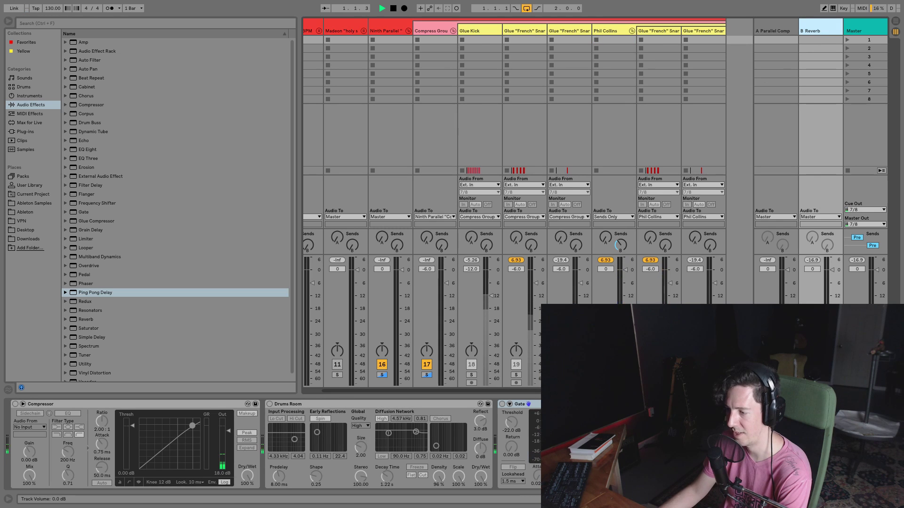
pyautogui.moveTo(622, 242); pyautogui.dragTo(622, 244)
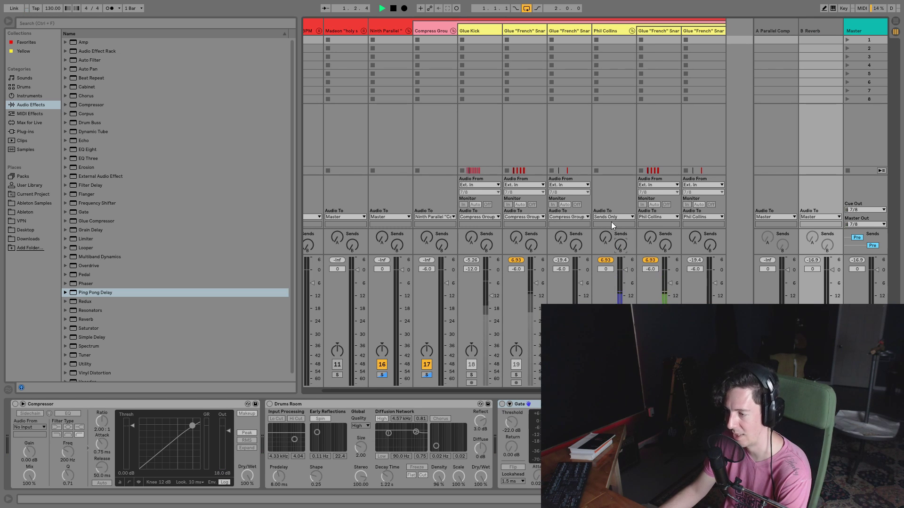
pyautogui.moveTo(622, 244); pyautogui.dragTo(621, 230)
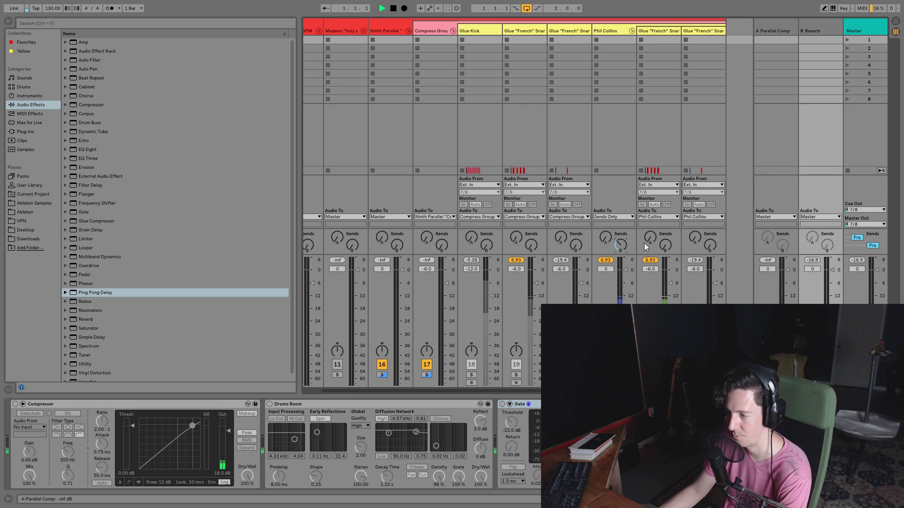
# Step: Re-enable the Compressor, Drums Room reverb and Gate one after another on the B Reverb return during playback
pyautogui.moveTo(623, 247)
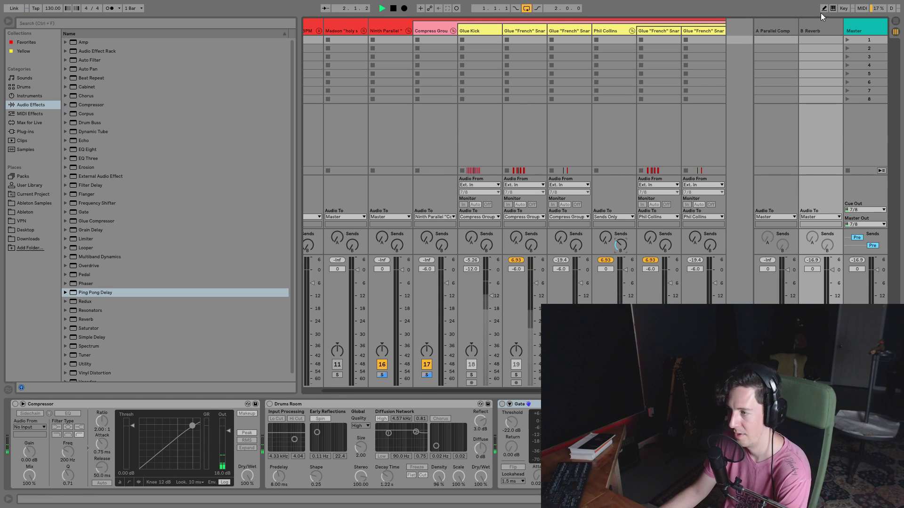
pyautogui.click(828, 24)
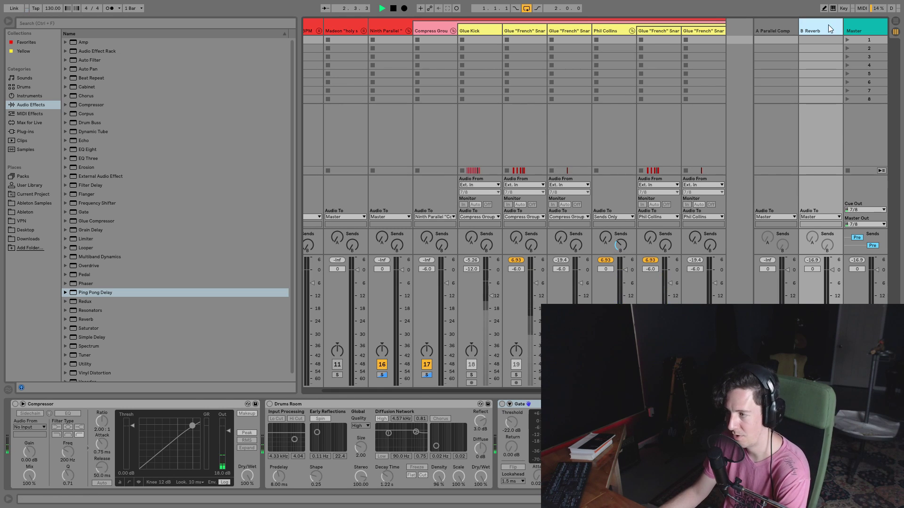
pyautogui.click(15, 405)
pyautogui.click(222, 403)
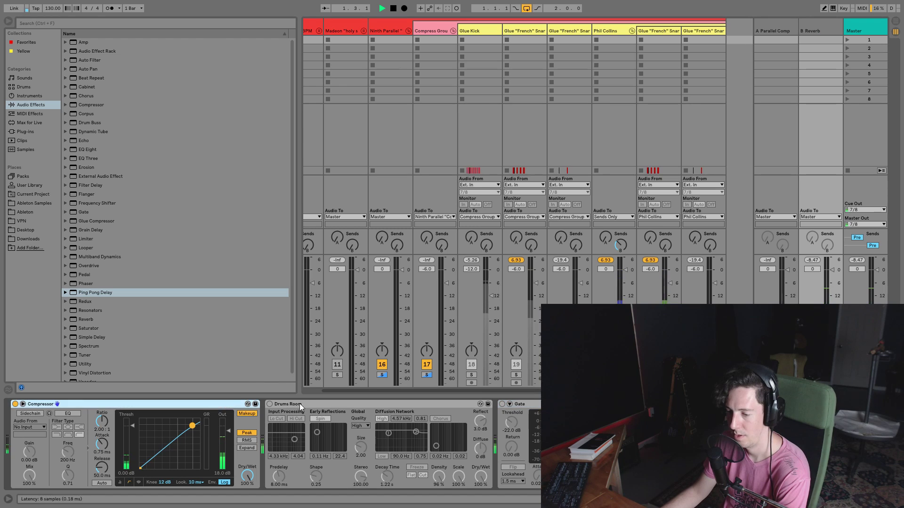
pyautogui.click(299, 404)
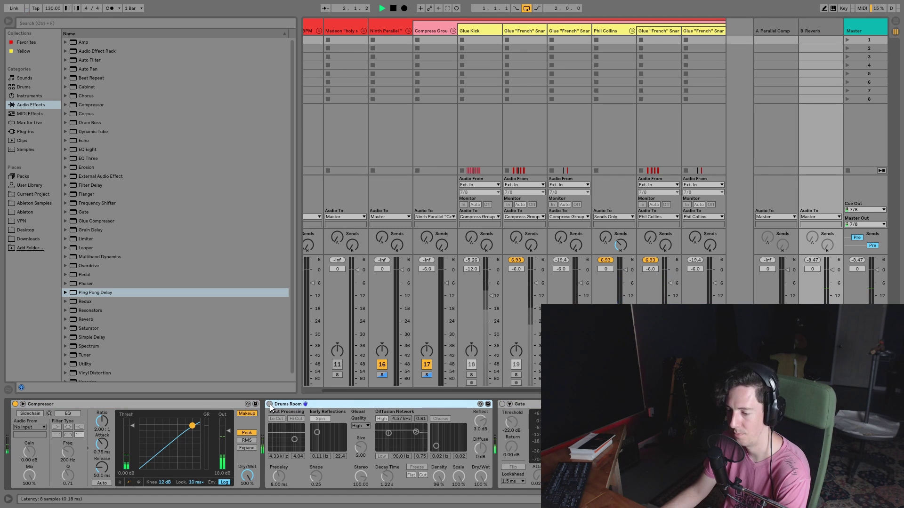
pyautogui.click(269, 404)
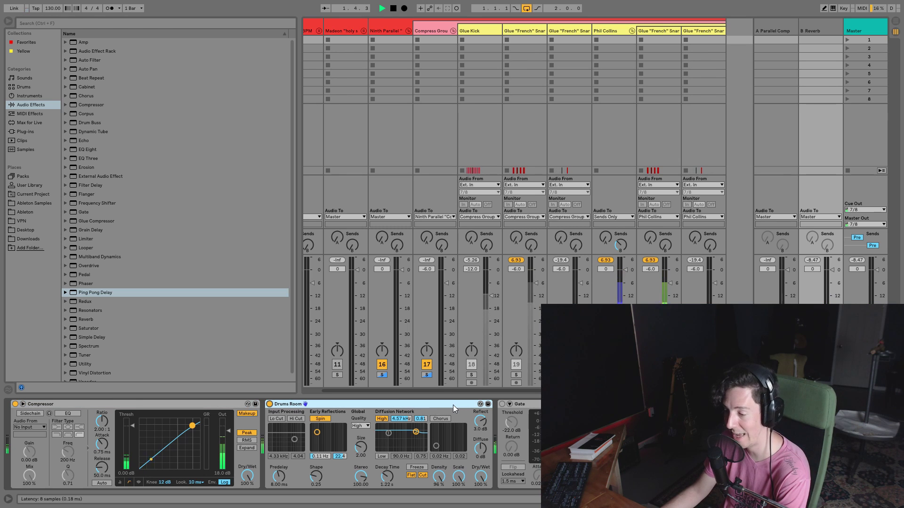
pyautogui.click(502, 404)
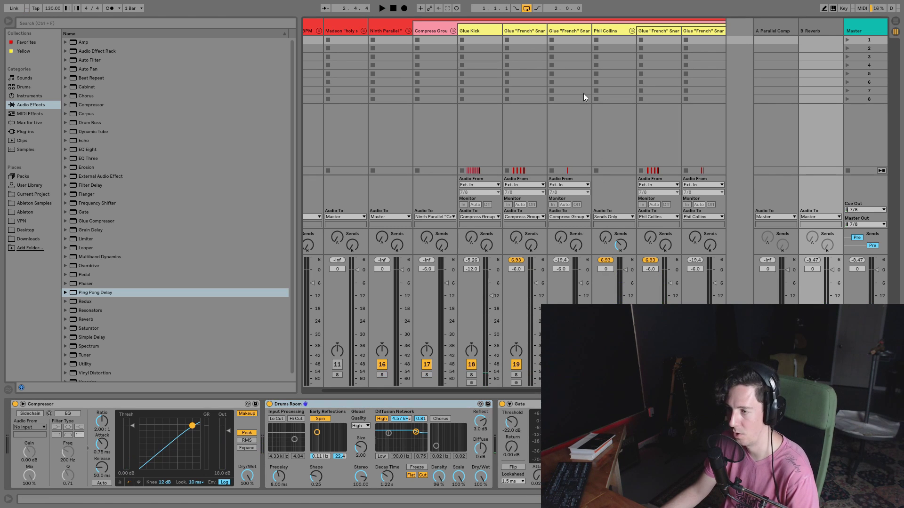
# Step: Play the loop with the Compress Group unsoloed and adjust the Phil Collins group's send to B Reverb
pyautogui.click(614, 31)
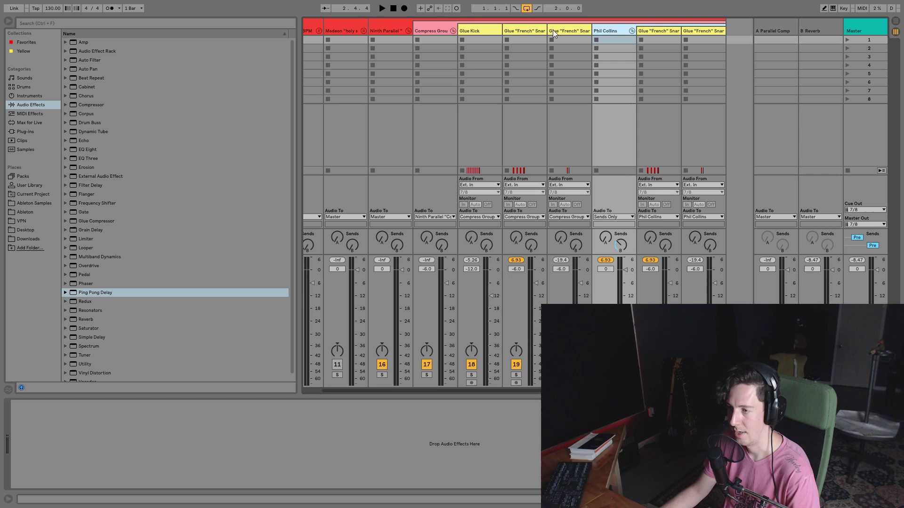
pyautogui.click(526, 30)
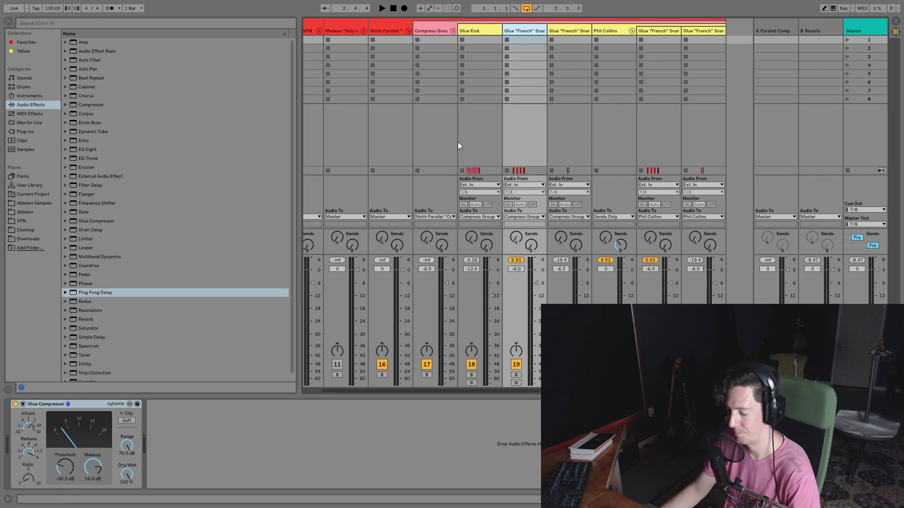
pyautogui.press('space')
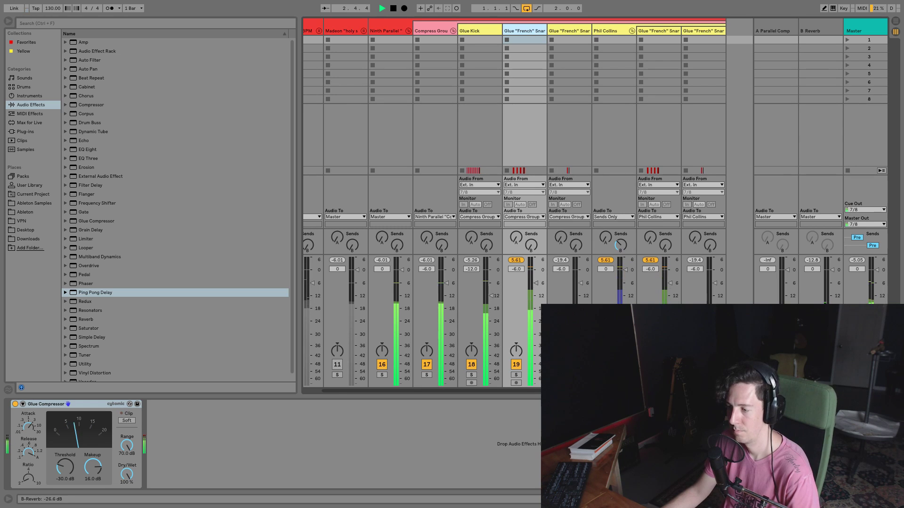
pyautogui.moveTo(620, 246)
pyautogui.mouseDown()
pyautogui.moveTo(624, 229)
pyautogui.moveTo(619, 246)
pyautogui.mouseUp()
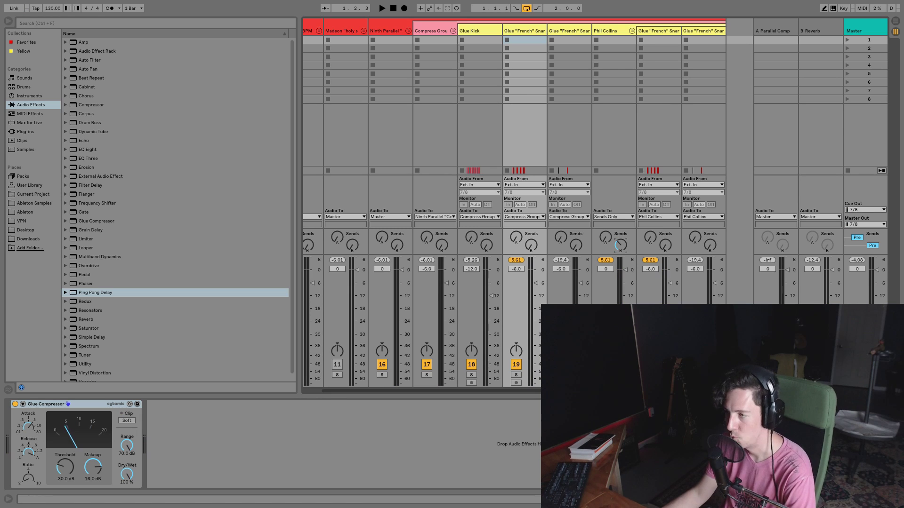
# Step: Rename the B return track as Phil Reverb and delete the A Parallel Comp return
pyautogui.click(623, 35)
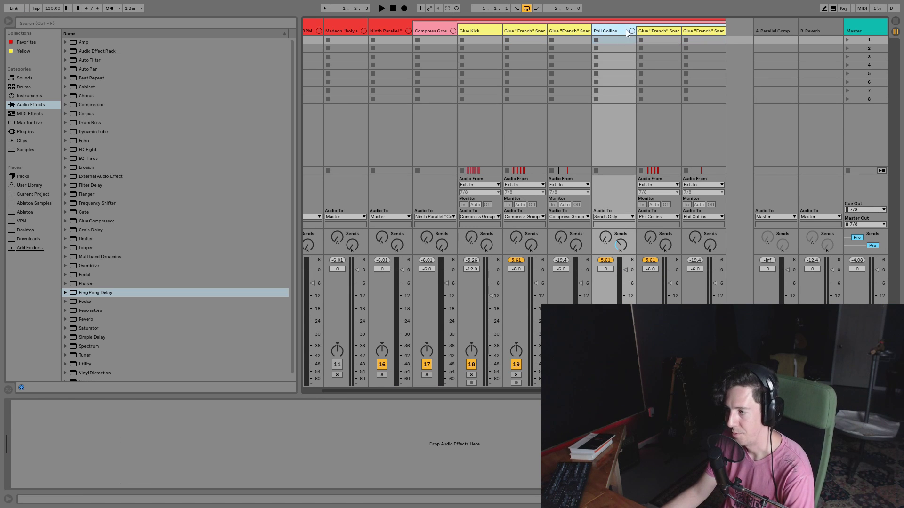
pyautogui.click(815, 27)
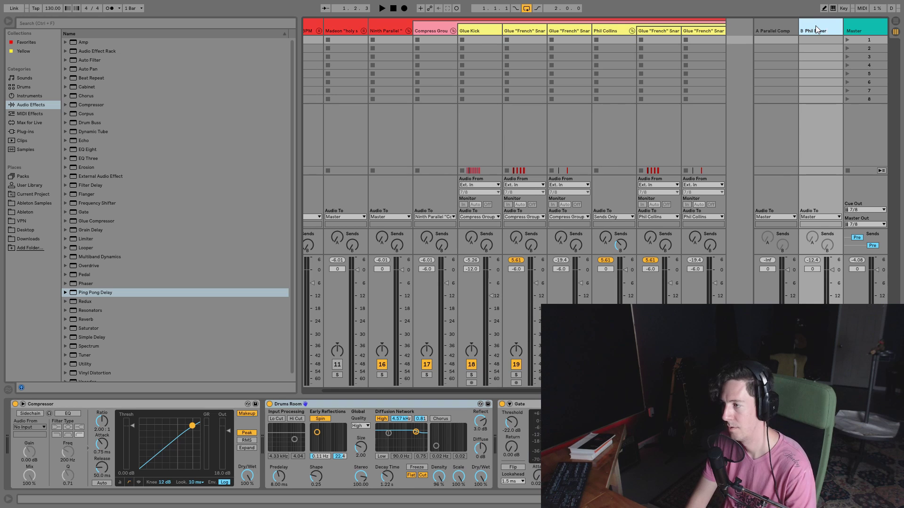
pyautogui.click(780, 27)
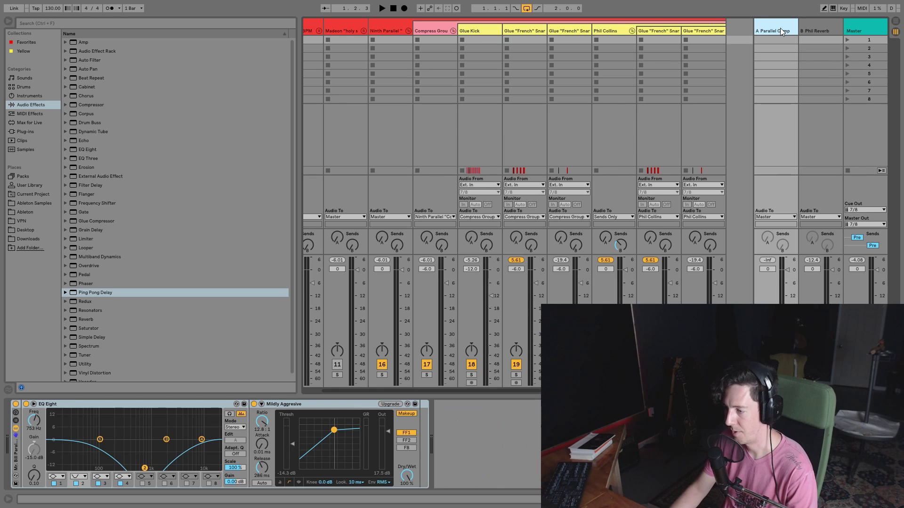
pyautogui.press('Delete')
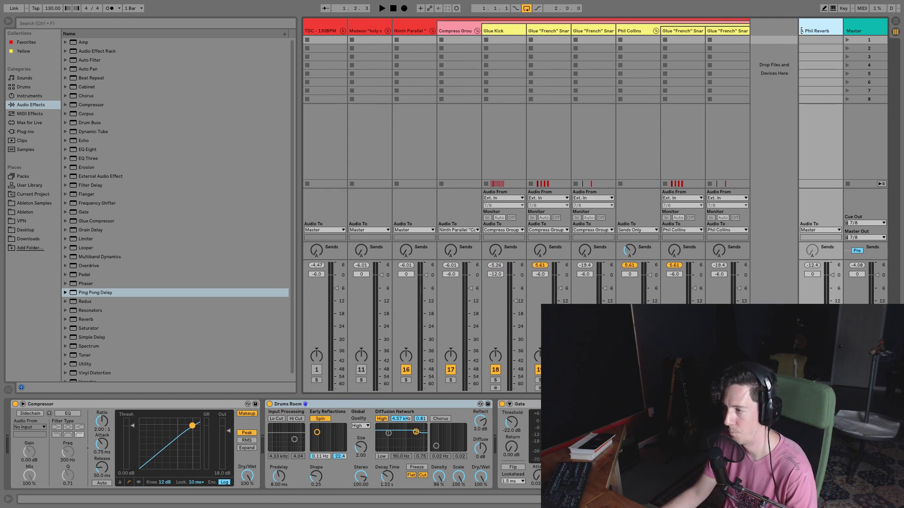
pyautogui.click(450, 32)
pyautogui.click(500, 32)
pyautogui.click(655, 31)
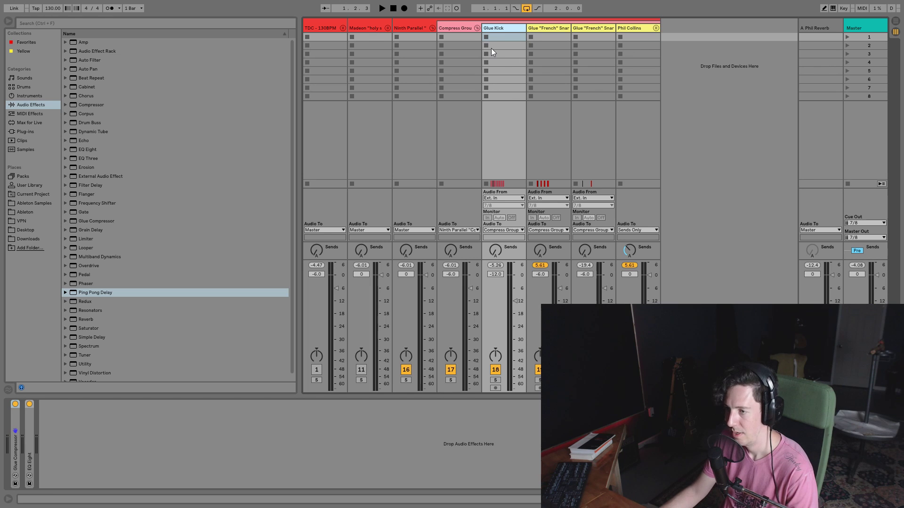
pyautogui.click(465, 28)
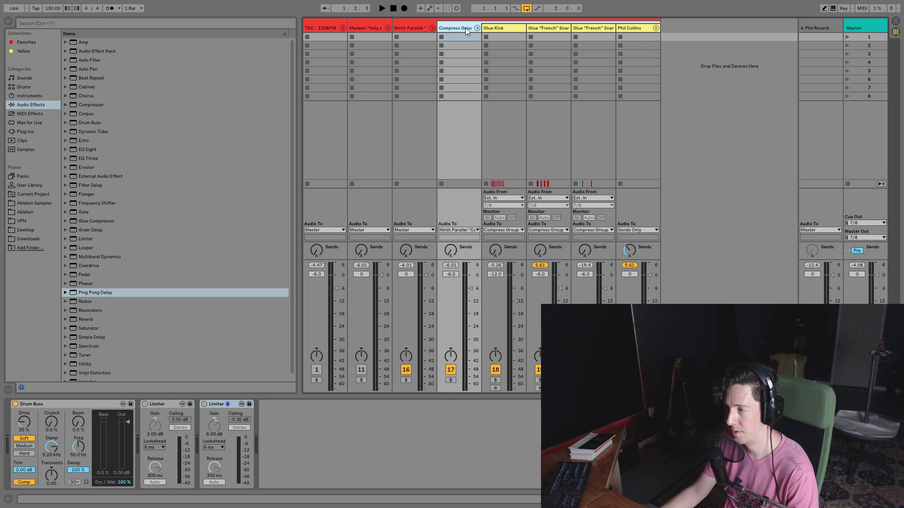
pyautogui.hotkey('ctrl', 'z')
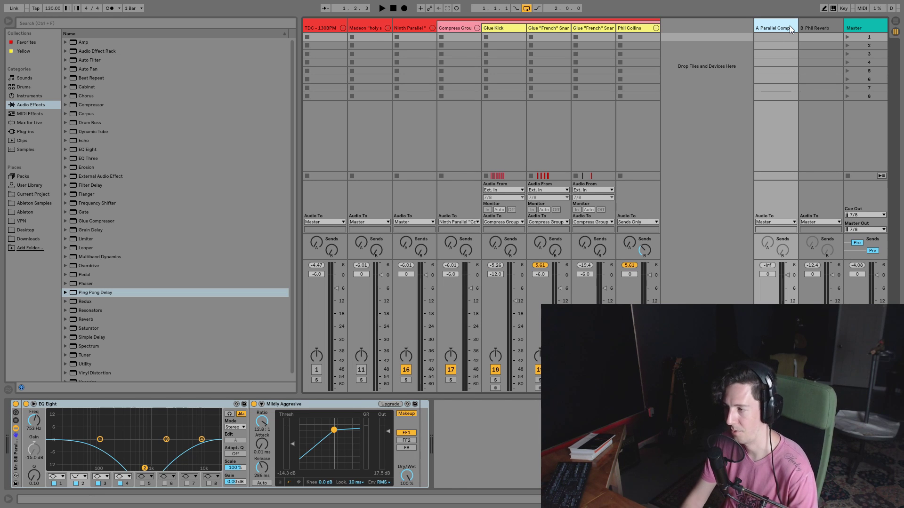
pyautogui.click(459, 29)
pyautogui.click(420, 30)
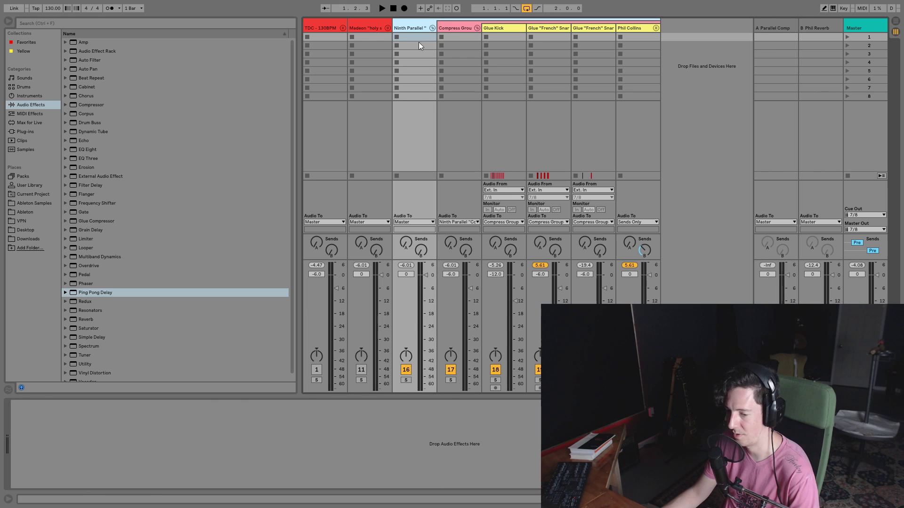
pyautogui.click(467, 26)
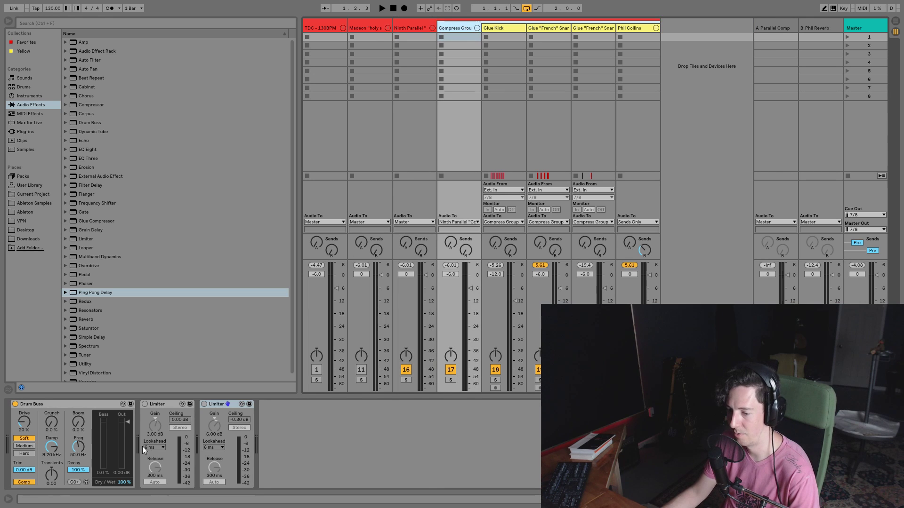
# Step: Play the loop and enable the first and then the second Limiter after Drum Buss on the Compress Group
pyautogui.click(169, 404)
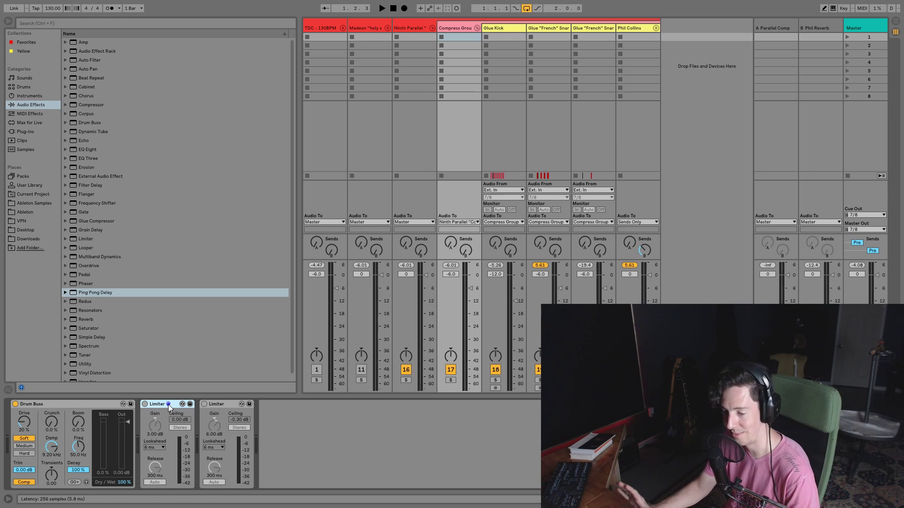
pyautogui.click(229, 404)
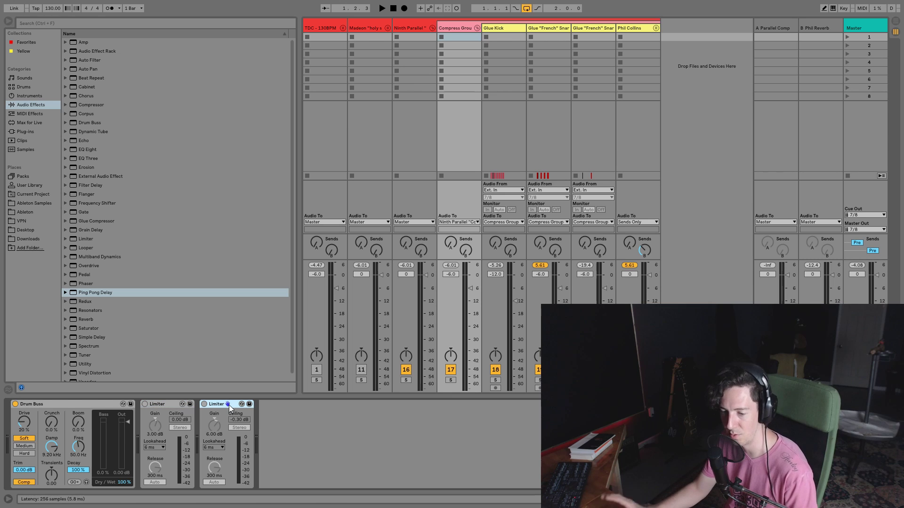
pyautogui.click(467, 29)
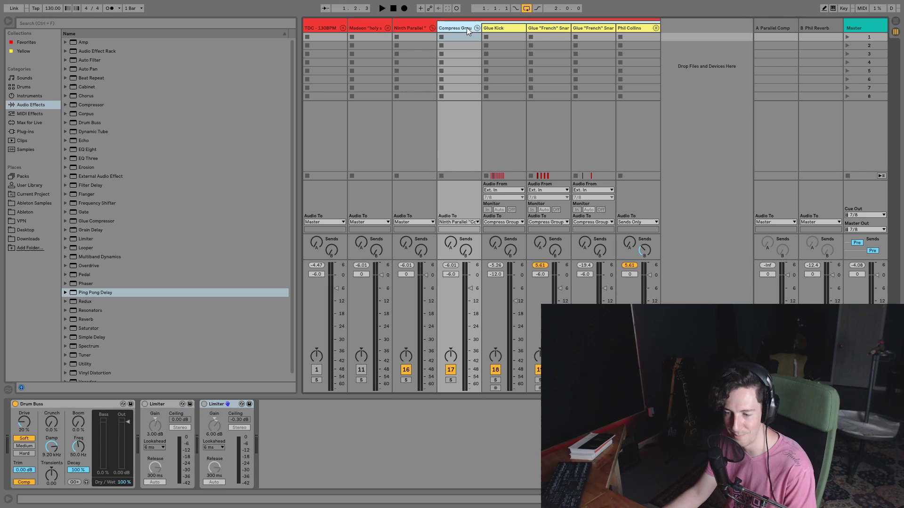
pyautogui.click(168, 404)
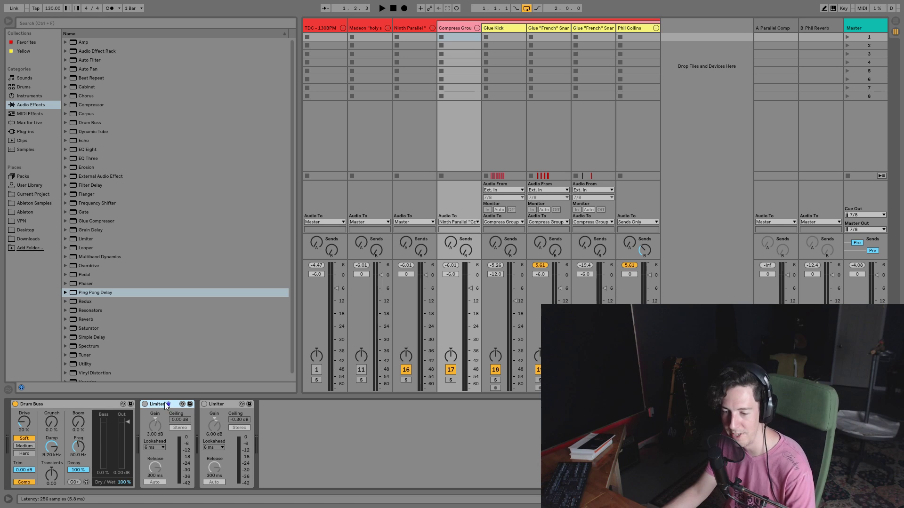
pyautogui.press('space')
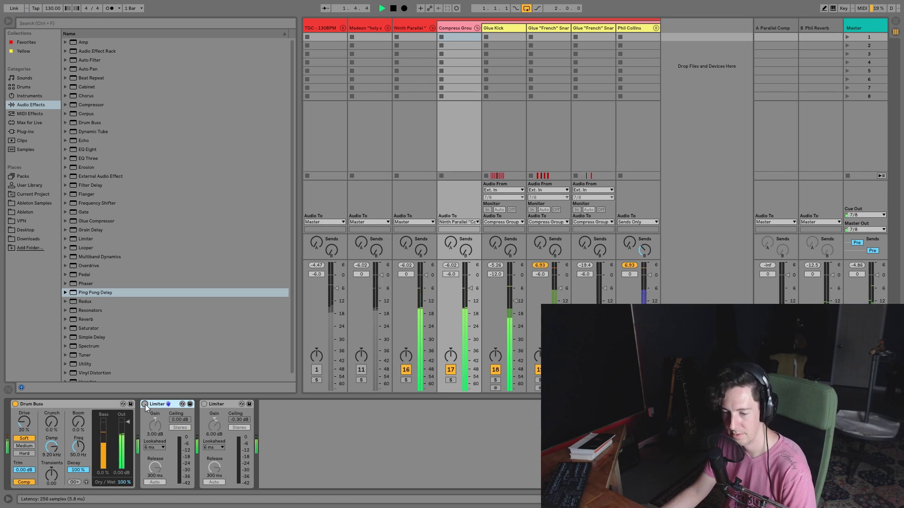
pyautogui.click(144, 404)
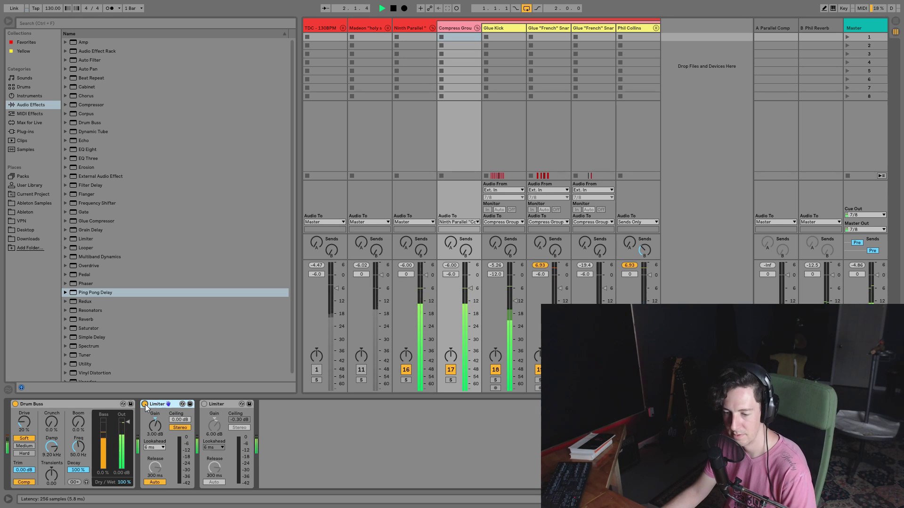
pyautogui.click(204, 404)
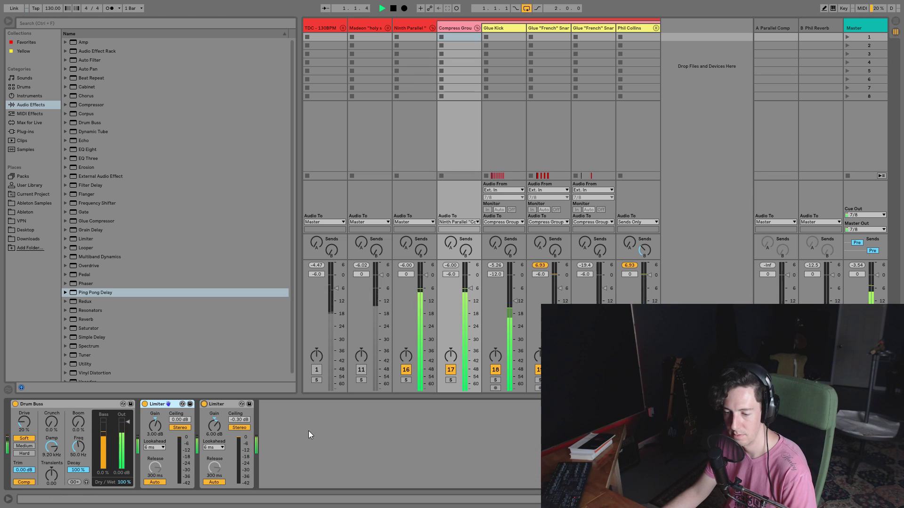
pyautogui.press('space')
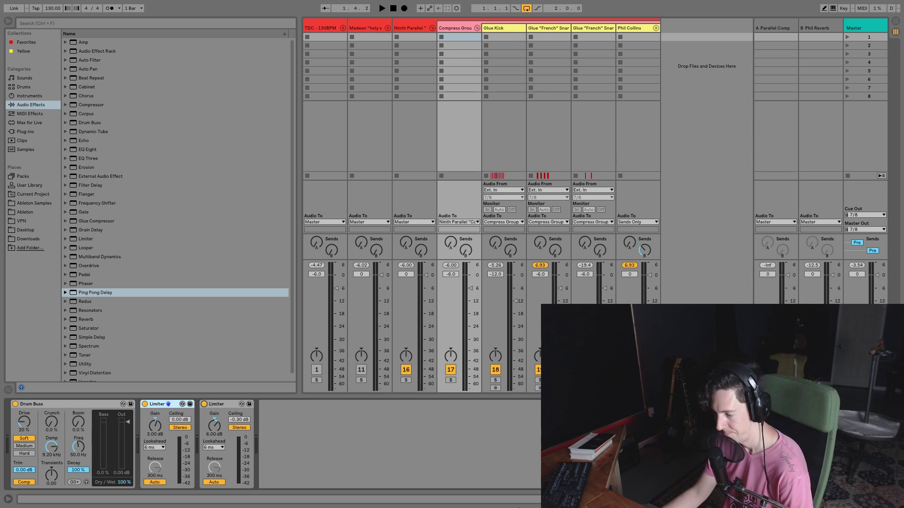
# Step: Turn off both Limiters on the Compress Group
pyautogui.moveTo(168, 404); pyautogui.dragTo(227, 403)
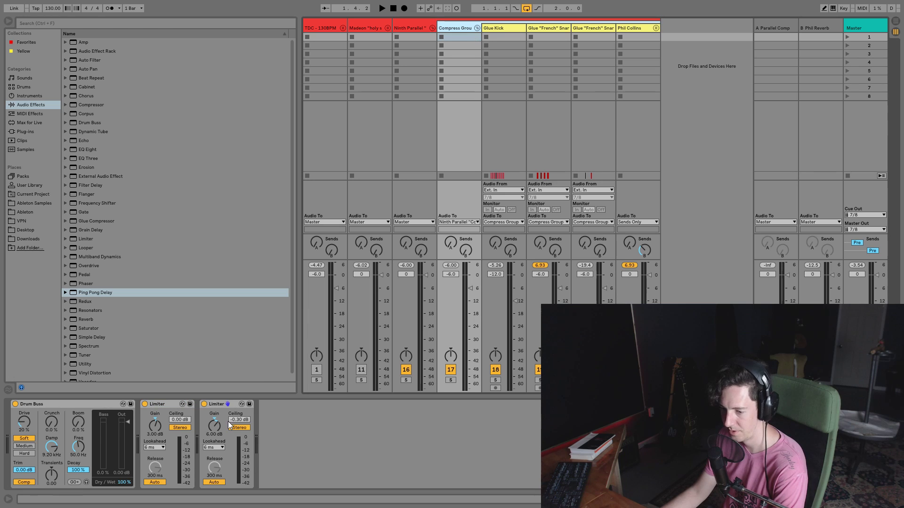
pyautogui.click(227, 406)
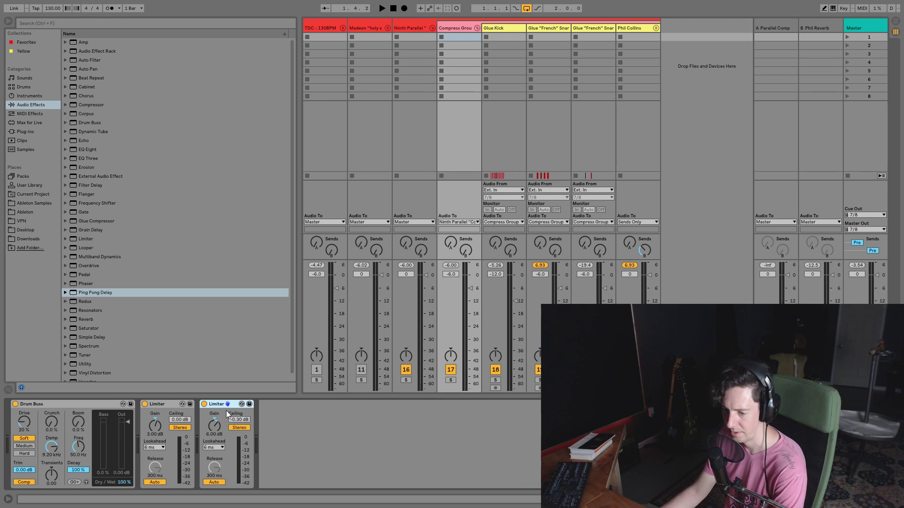
pyautogui.click(204, 403)
pyautogui.click(145, 403)
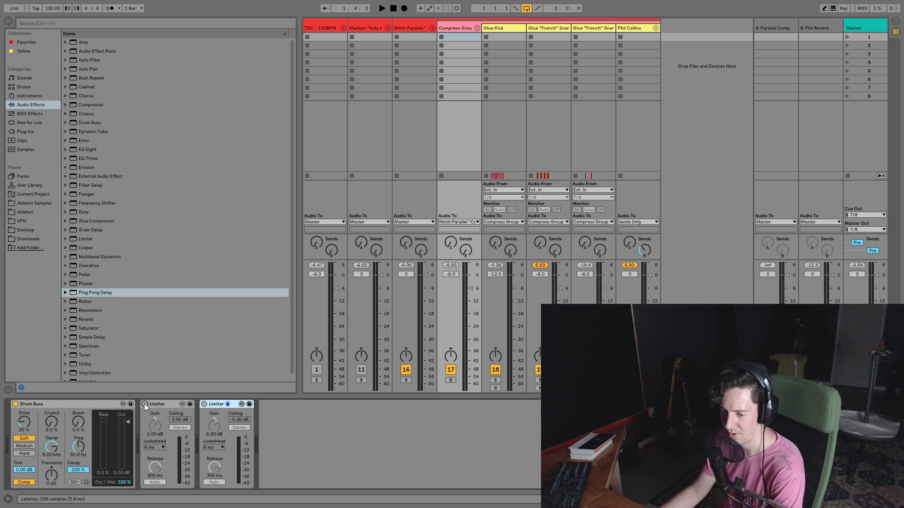
# Step: Fold the Compress Group and raise the Ninth Parallel group's send to A Parallel Comp to about -31 dB during playback
pyautogui.click(453, 28)
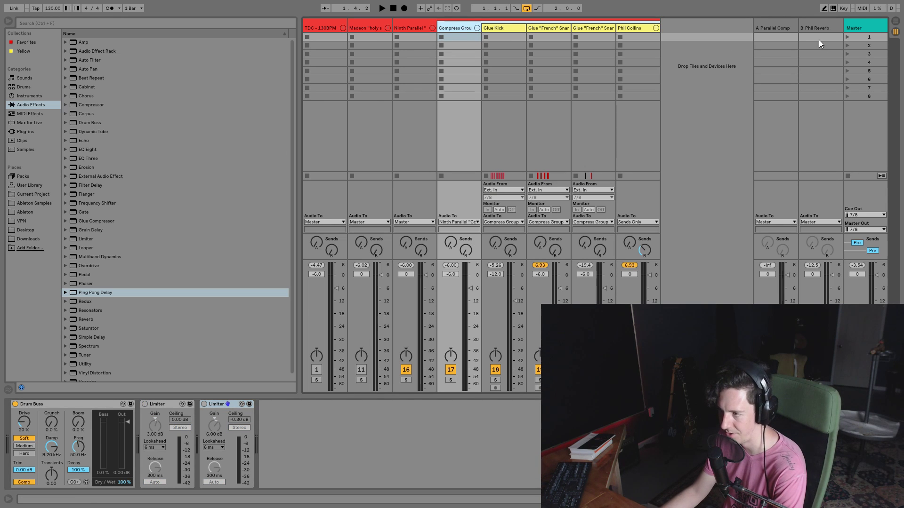
pyautogui.click(792, 28)
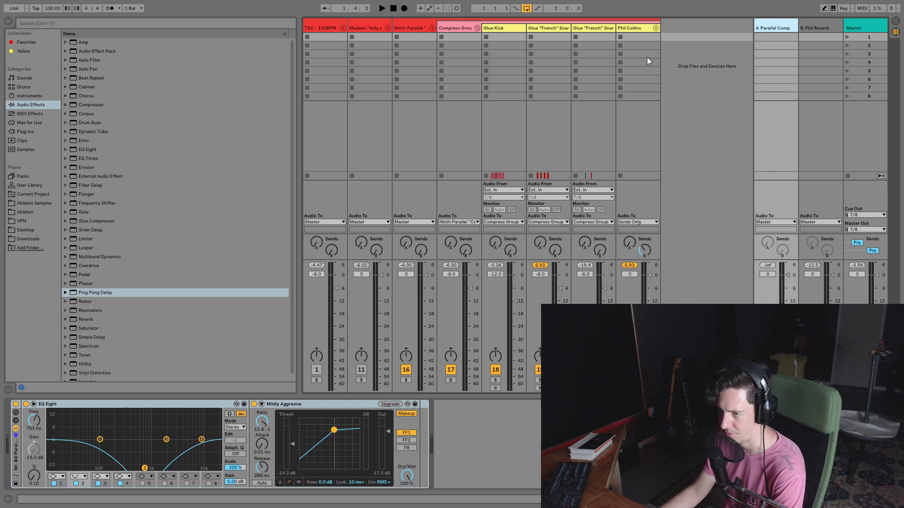
pyautogui.click(418, 30)
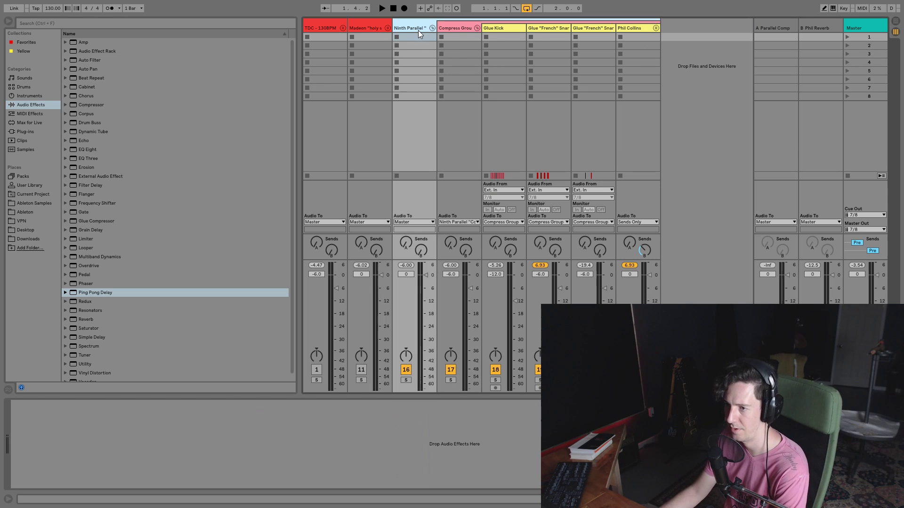
pyautogui.press('space')
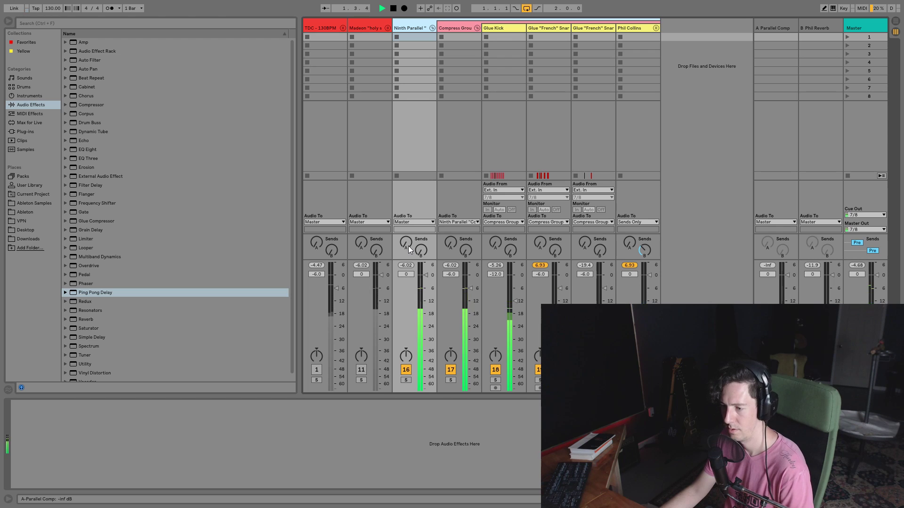
pyautogui.click(477, 28)
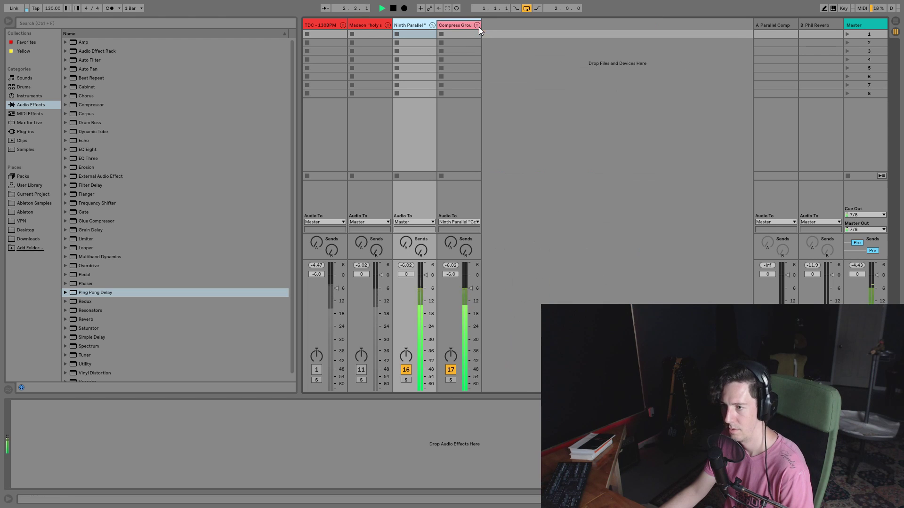
pyautogui.click(406, 243)
pyautogui.moveTo(406, 242)
pyautogui.mouseDown()
pyautogui.moveTo(406, 231)
pyautogui.moveTo(411, 247)
pyautogui.mouseUp()
pyautogui.press('space')
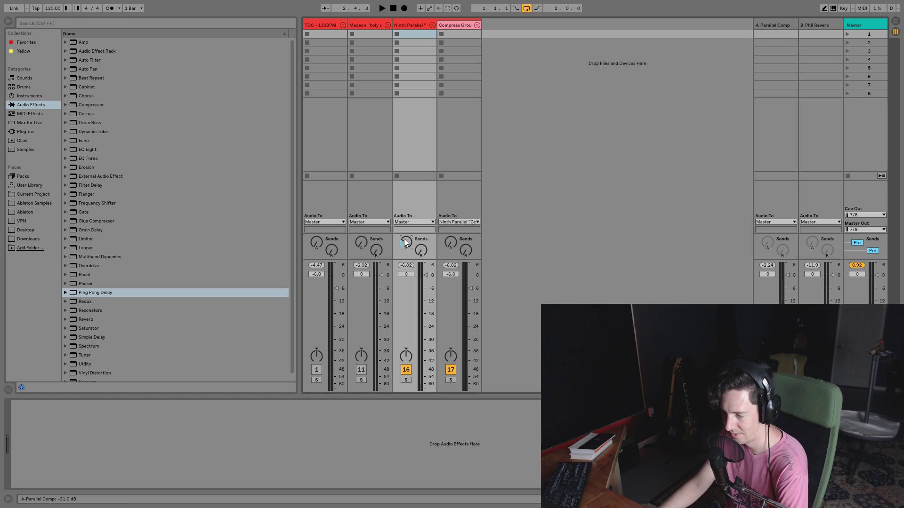
# Step: Compare the return device chains, examine EQ Eight and the Mildly Aggresive compressor on A Parallel Comp, and play the loop
pyautogui.click(422, 24)
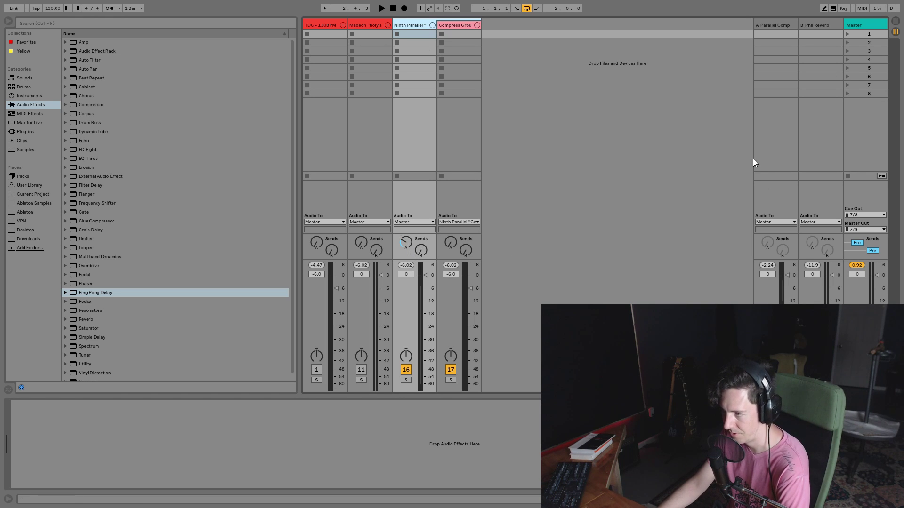
pyautogui.click(835, 26)
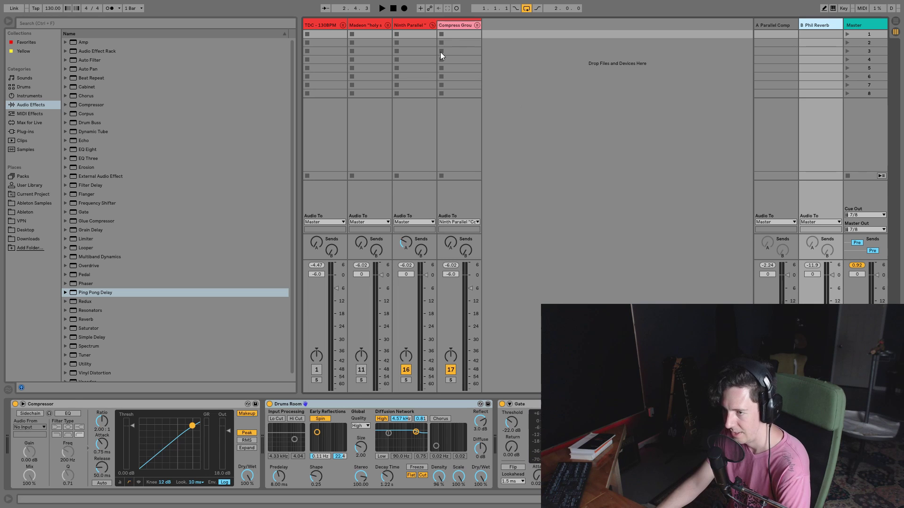
pyautogui.click(786, 27)
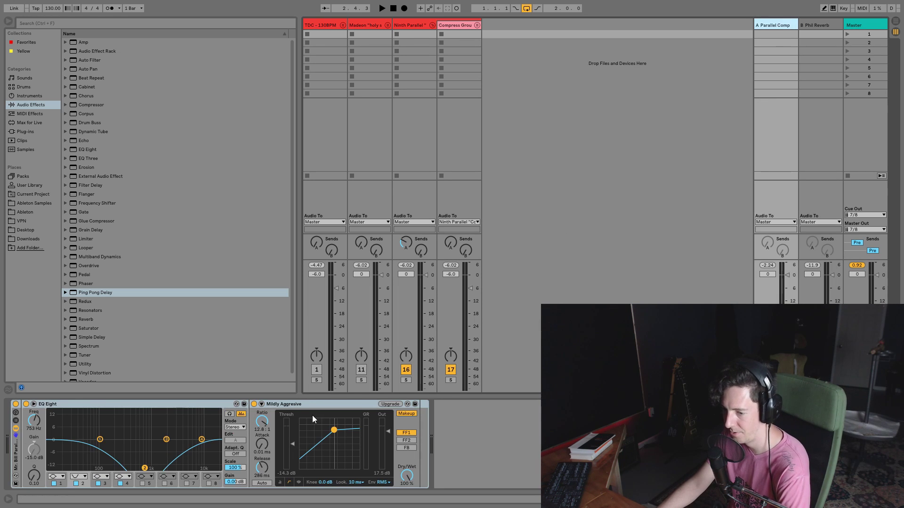
pyautogui.click(139, 409)
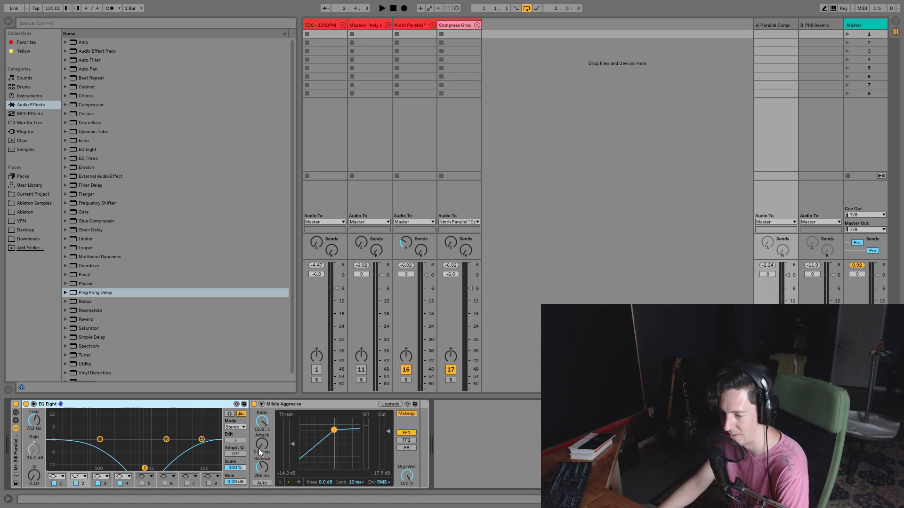
pyautogui.click(323, 404)
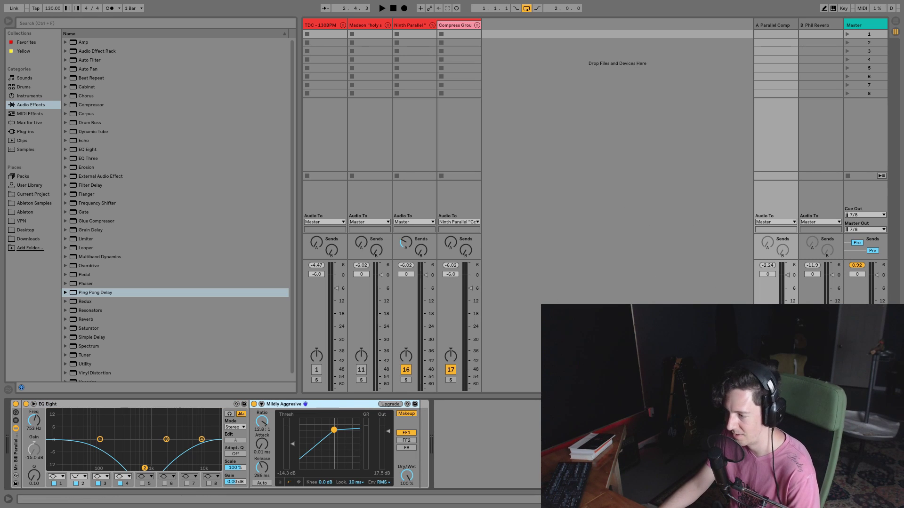
pyautogui.press('space')
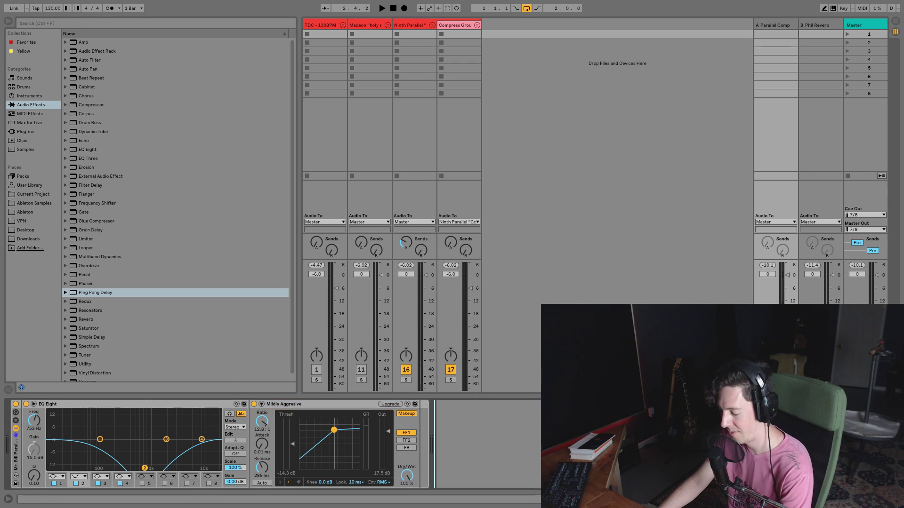
# Step: Exit the full-screen view of the lesson project
pyautogui.press('F11')
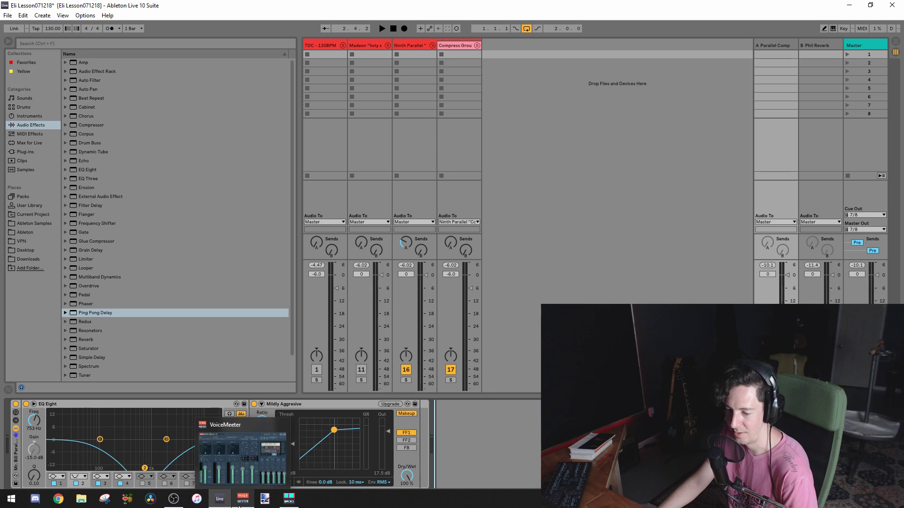